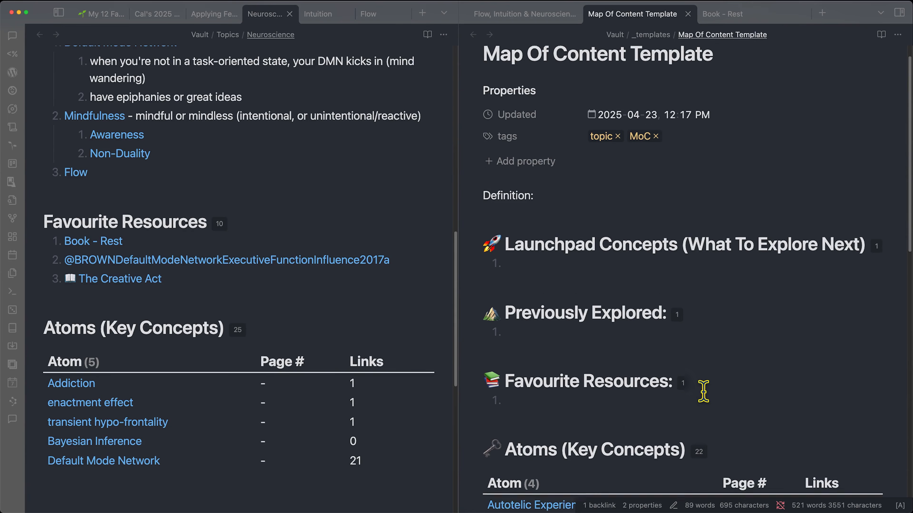
- Inspect the Launchpad Concepts, Previously Explored and Favourite Resources headings, then launch Zotero
drag(533, 180, 698, 172)
click(718, 157)
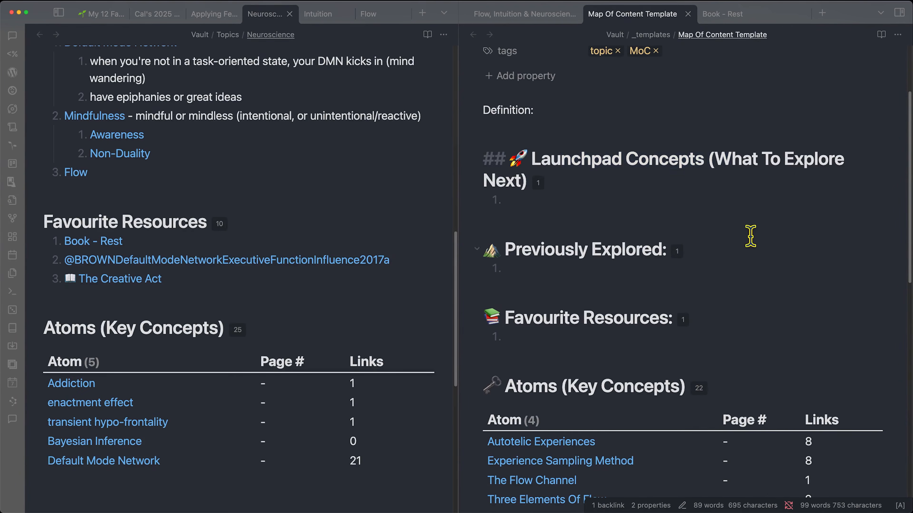
drag(506, 261, 683, 258)
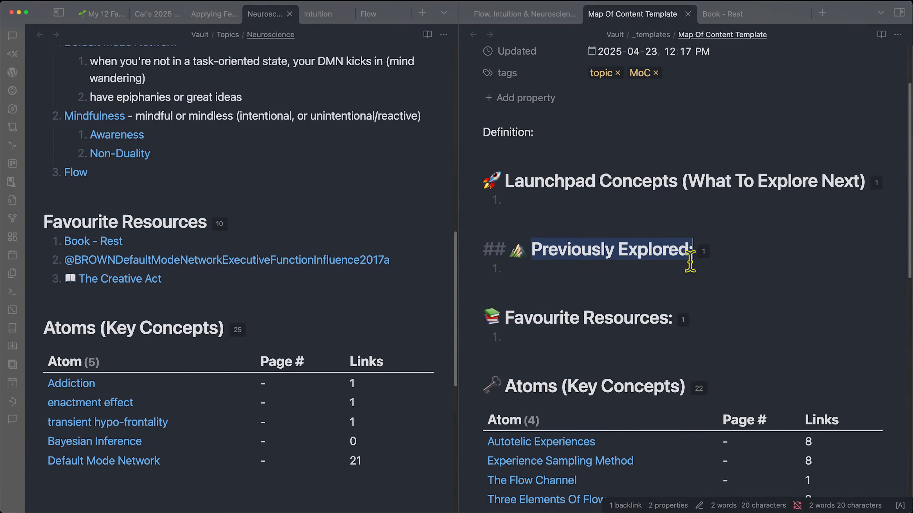
click(581, 278)
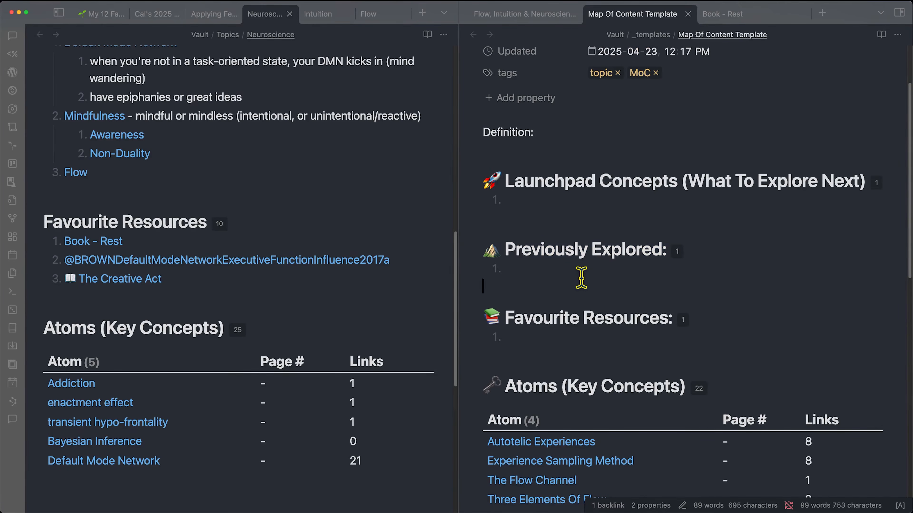
drag(504, 315, 678, 316)
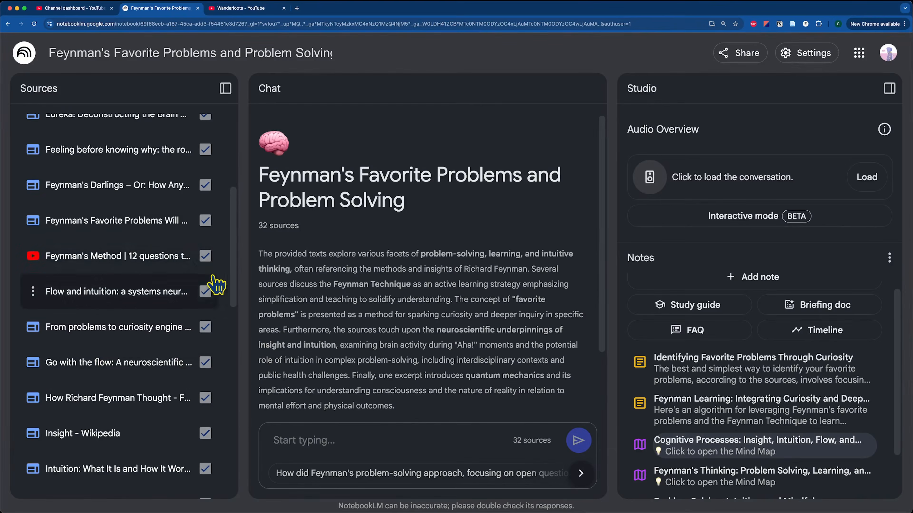
mouse_move(308, 512)
click(396, 501)
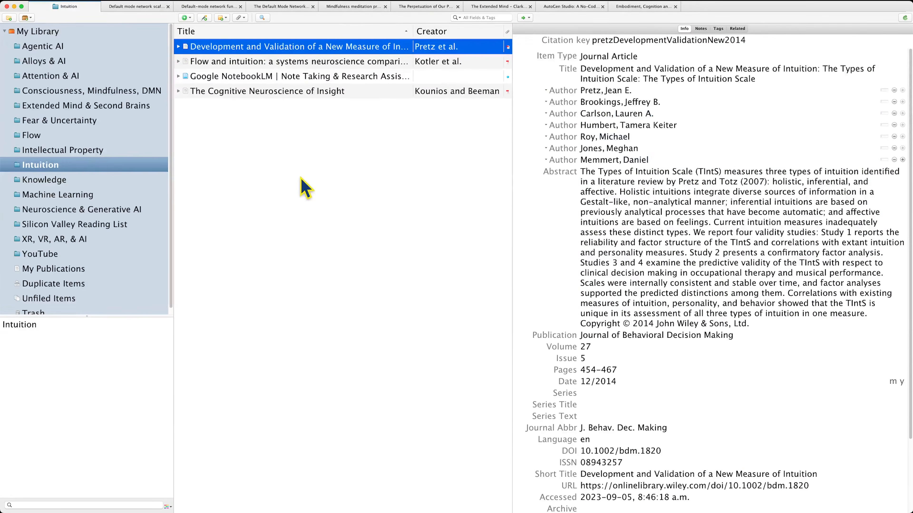
- Switch from Zotero back to the My 12 Favourite Problems note in Obsidian
mouse_move(297, 510)
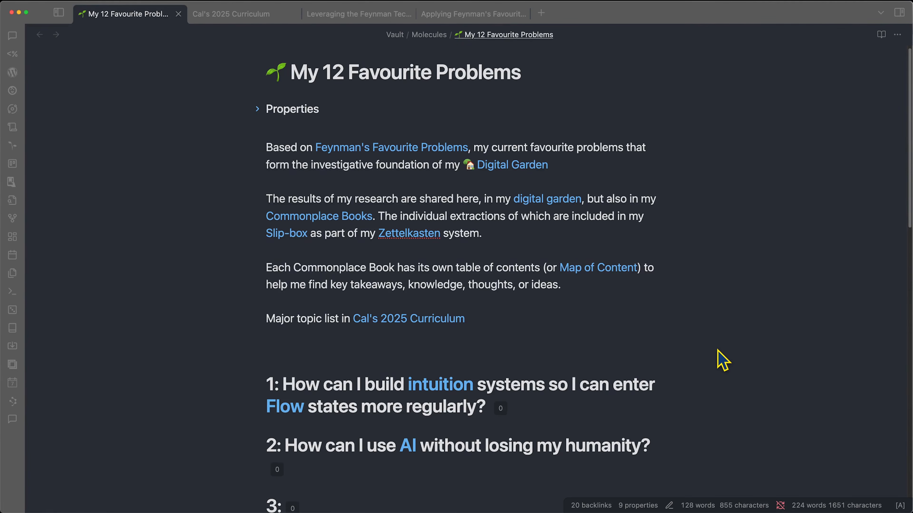
click(224, 15)
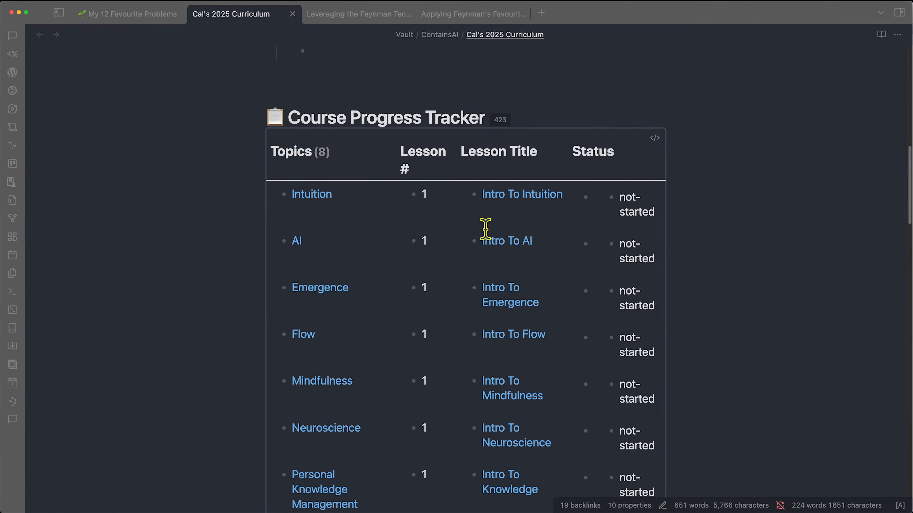
click(149, 15)
scroll(470, 372, down, 2)
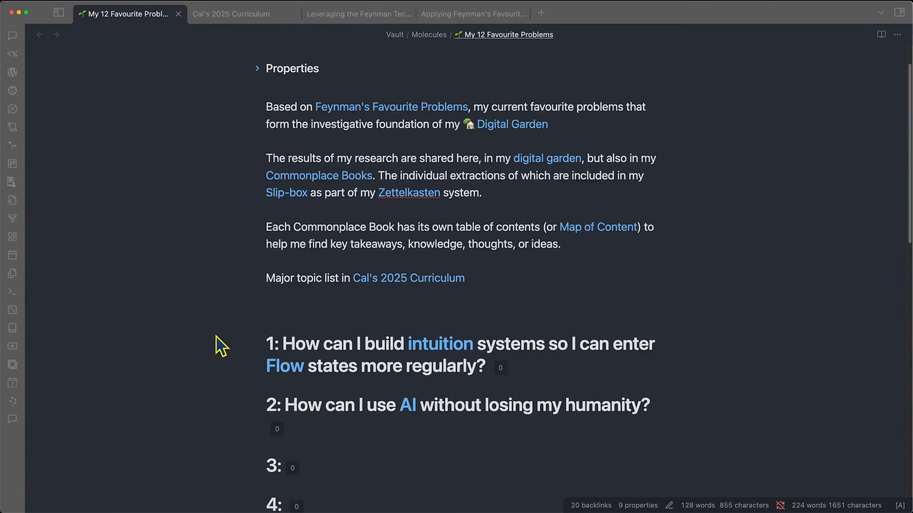
drag(285, 342, 558, 359)
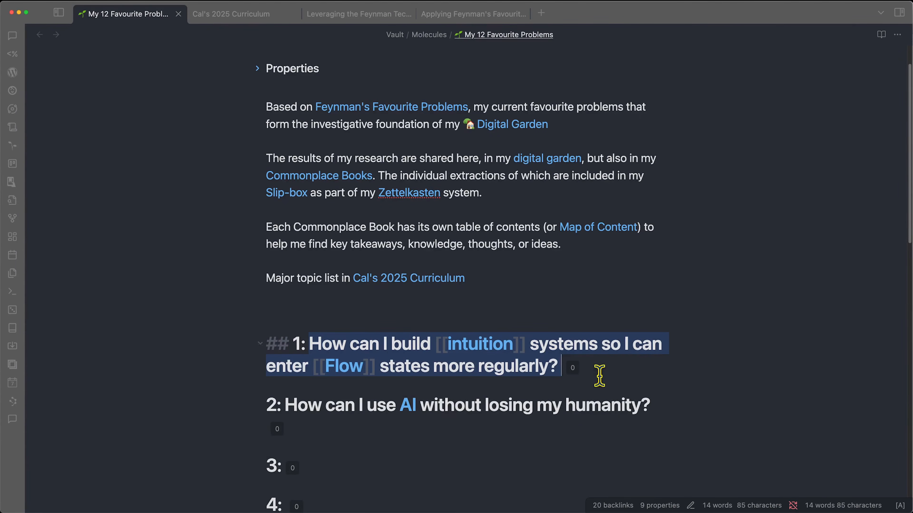
click(475, 367)
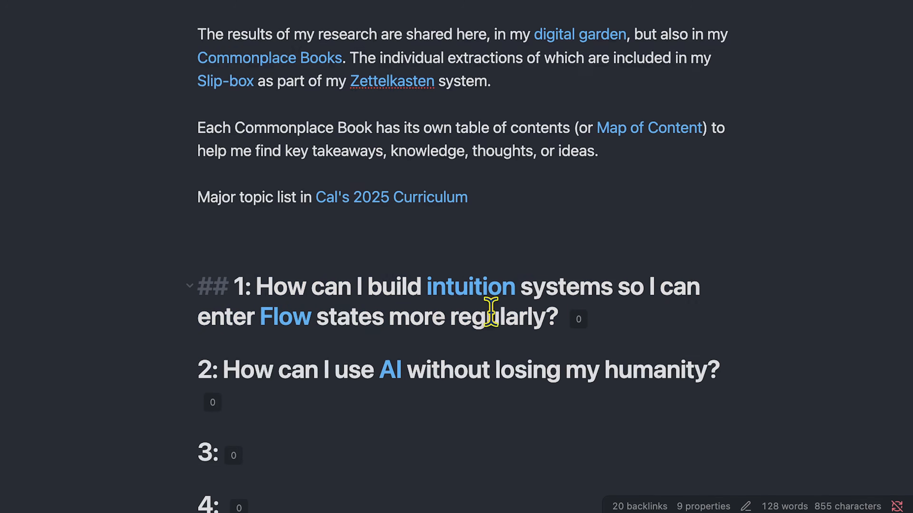
drag(609, 321, 176, 318)
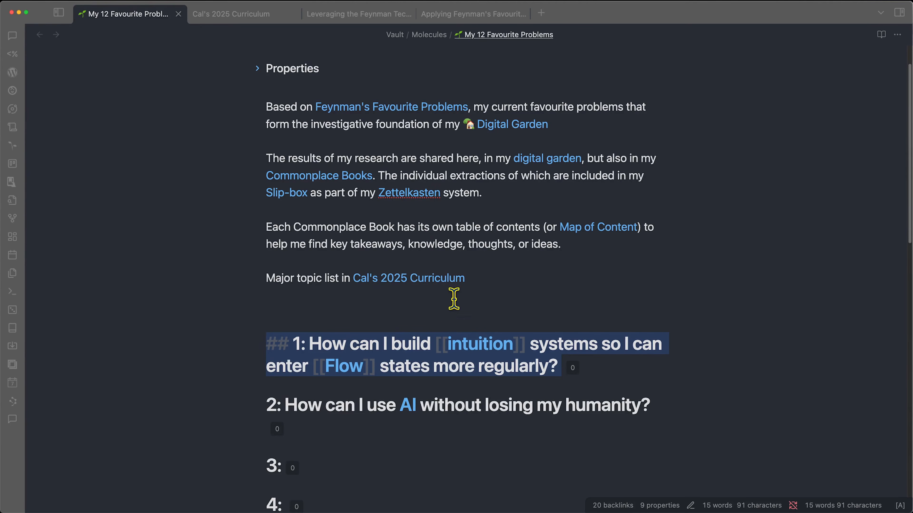
drag(436, 228, 644, 245)
click(430, 255)
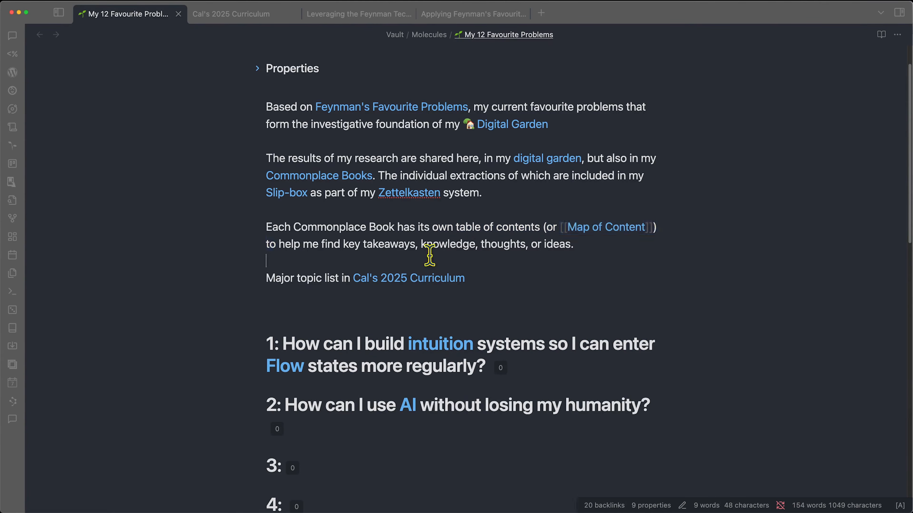
drag(272, 226, 409, 227)
click(610, 271)
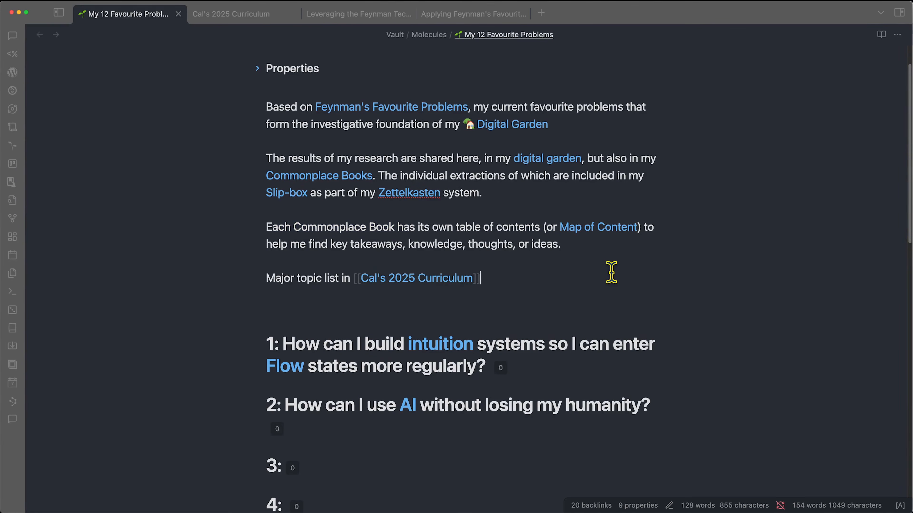
- Create a note titled 'Flow, Intuition & Neuroscience - Favourite Problems 1' and open the graph view
key(super+t)
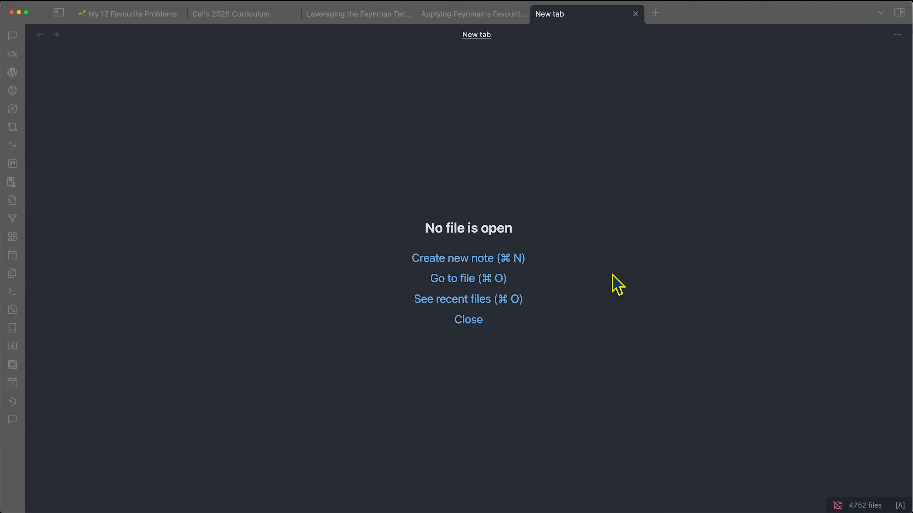
key(super+n)
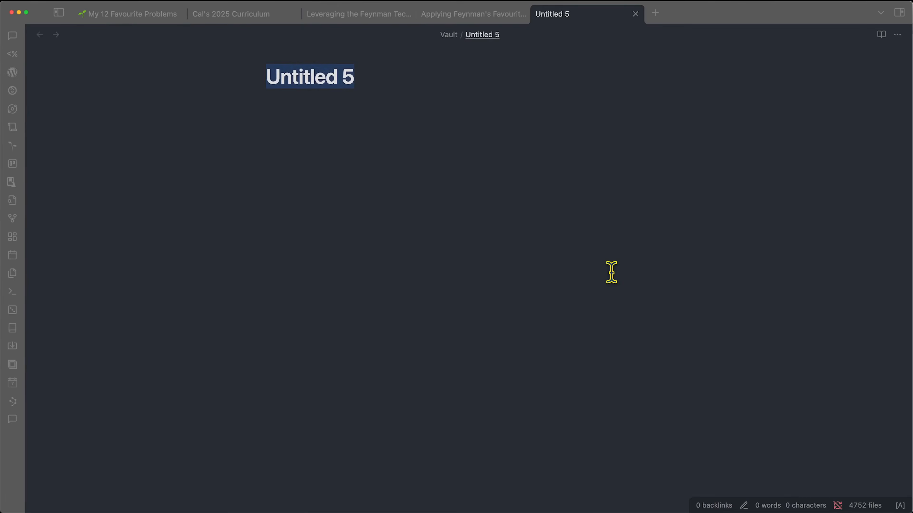
text(Flow, Intuition & Neuroscience - Favourite Problems 1)
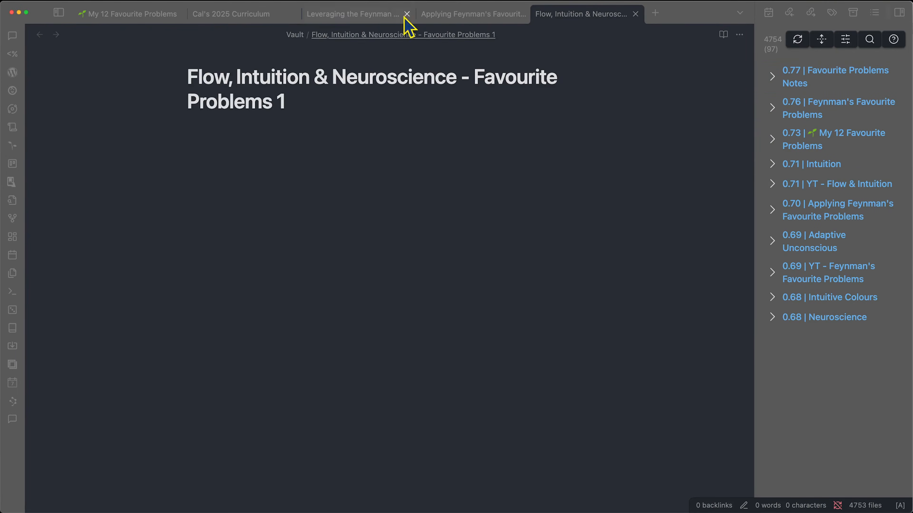
key(super+g)
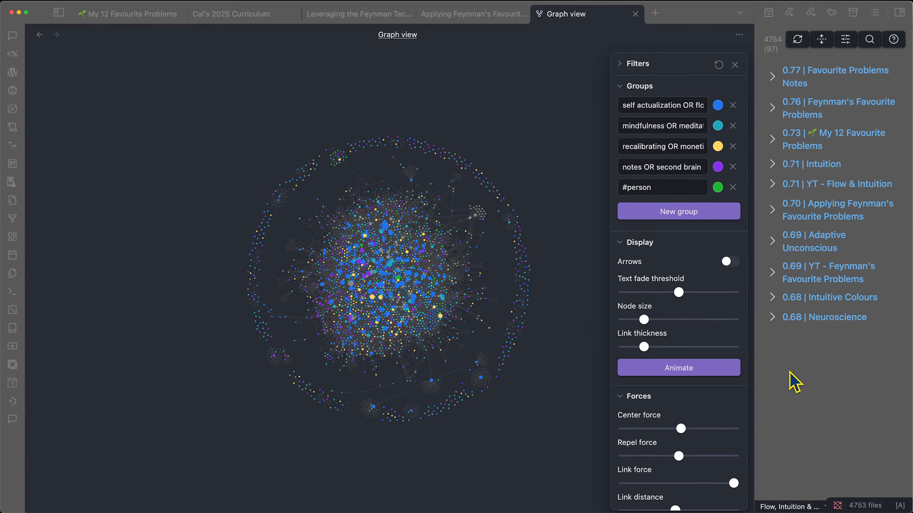
- Navigate back from the graph view to the new Flow, Intuition & Neuroscience note
key(alt+super+Left)
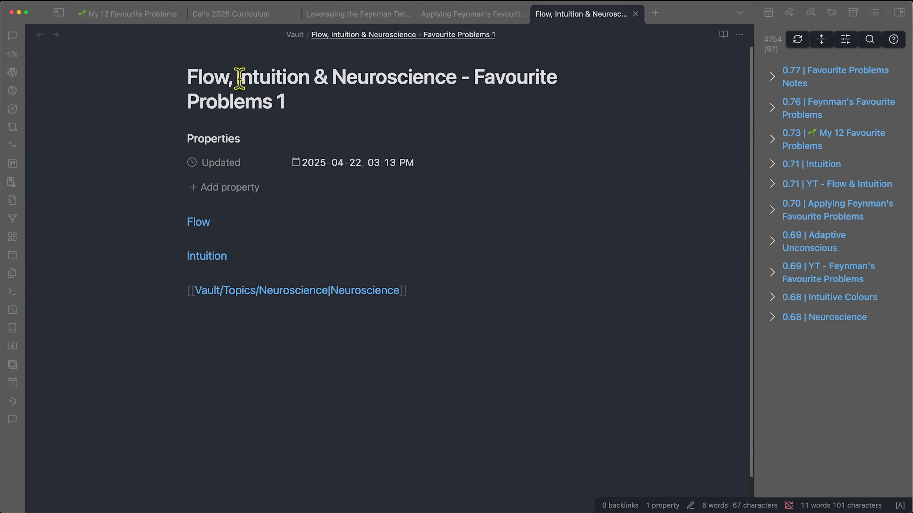
- Review the Applying Feynman's Favourite Problems and Leveraging the Feynman Technique reference notes
drag(193, 77, 522, 97)
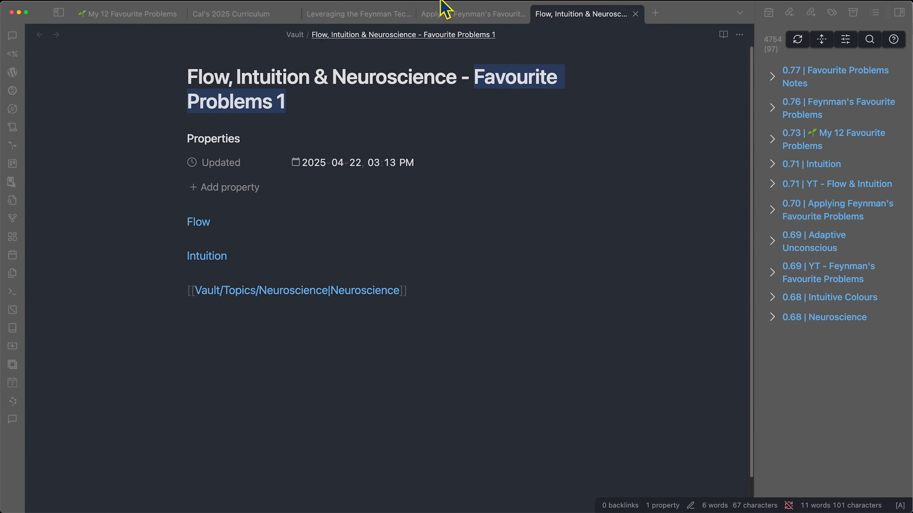
click(471, 15)
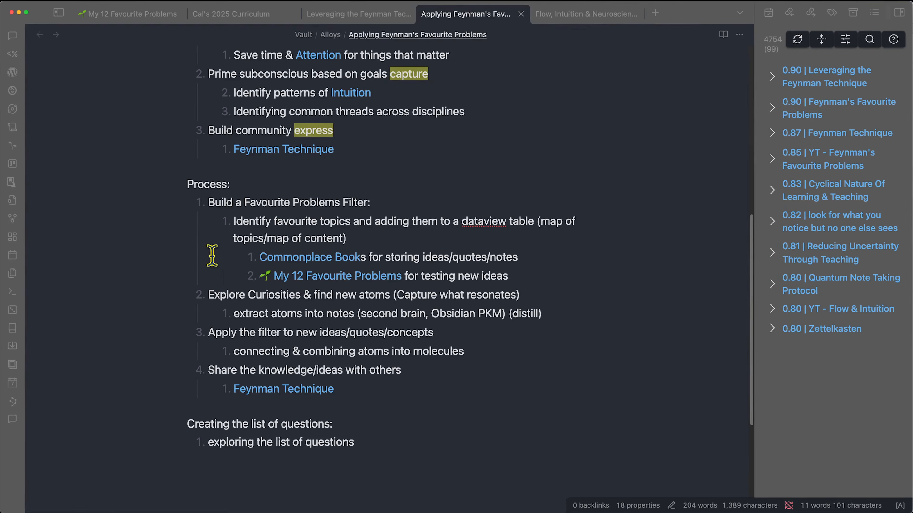
scroll(265, 291, up, 3)
drag(253, 307, 381, 301)
click(399, 309)
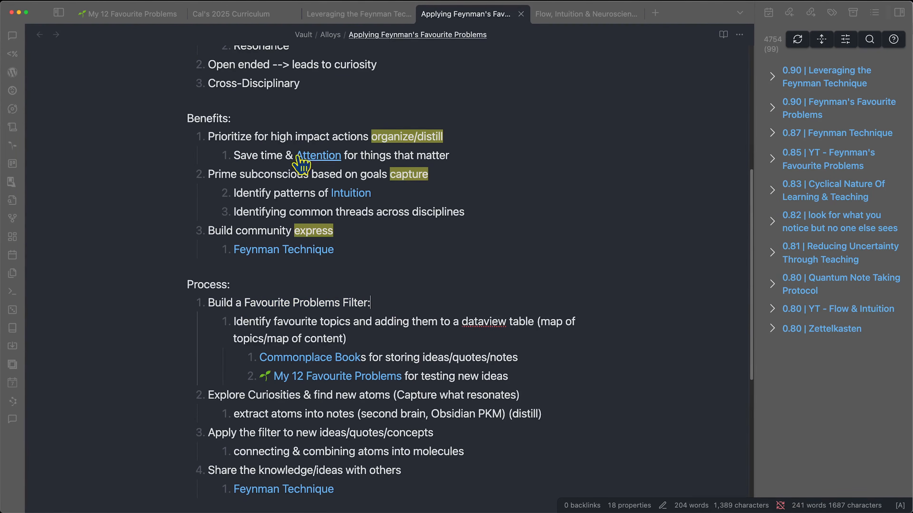
click(341, 14)
drag(340, 175, 540, 175)
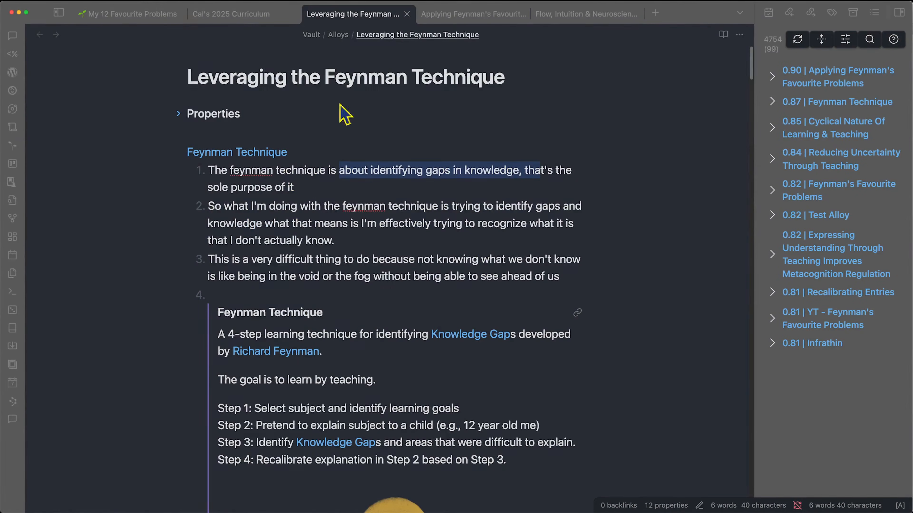
- Finish the Neuroscience link line and copy the first problem's question from My 12 Favourite Problems
click(549, 13)
key(Return)
key(Return)
click(159, 16)
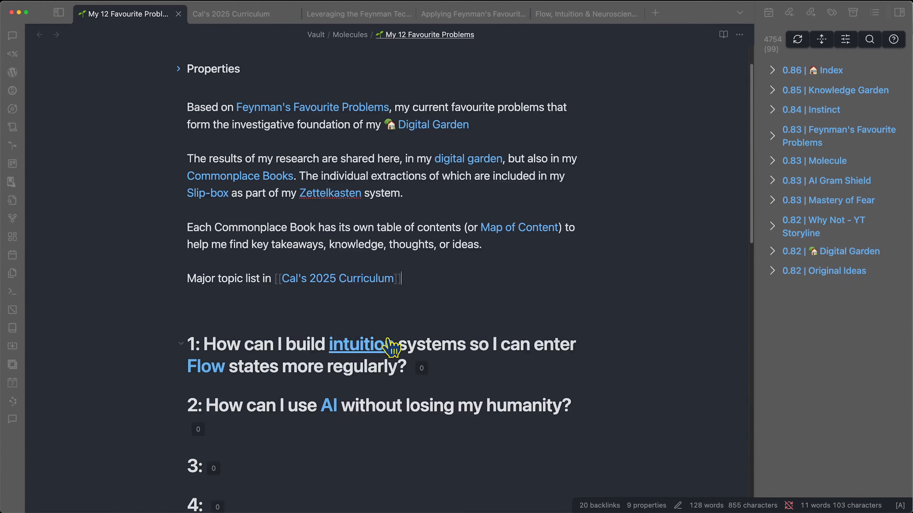
drag(408, 361, 209, 339)
- Open Flow, Intuition and Neuroscience in new tabs, with Flow split beside the favourite problems note
click(537, 15)
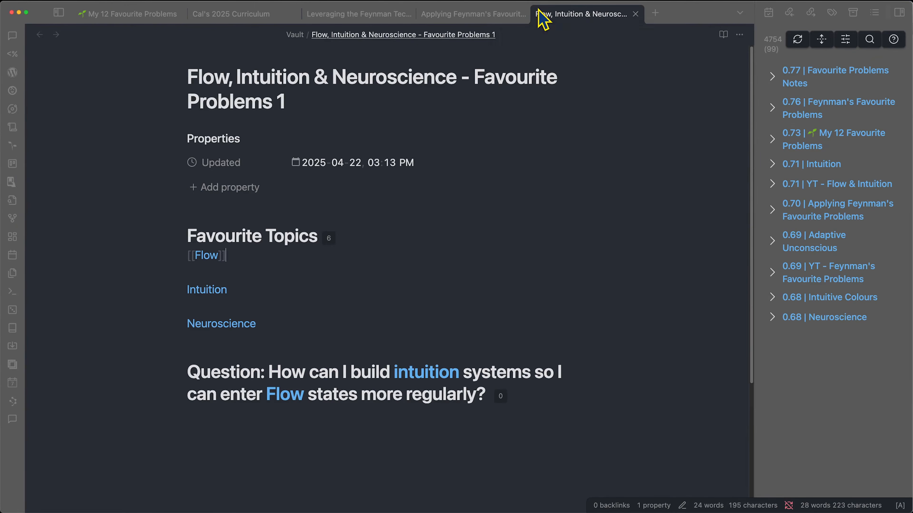
click(253, 275)
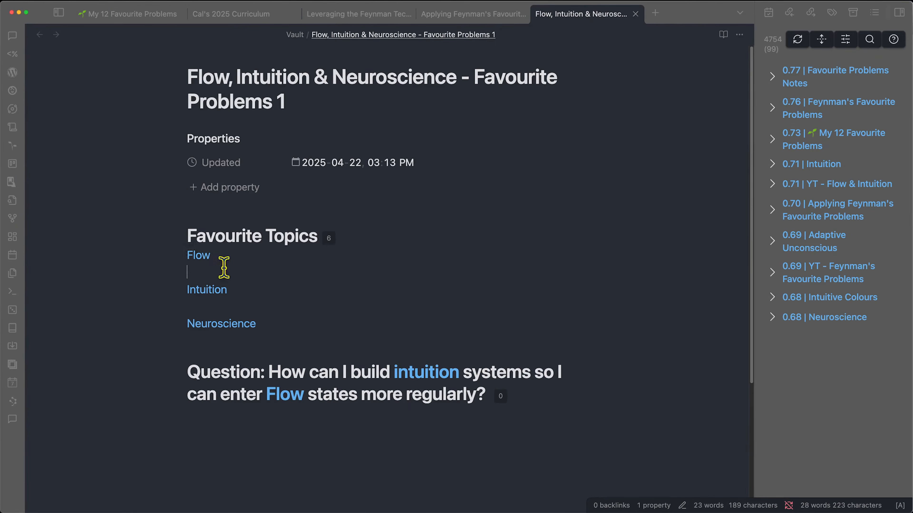
super+click(203, 256)
key(ctrl+shift+Tab)
super+click(220, 291)
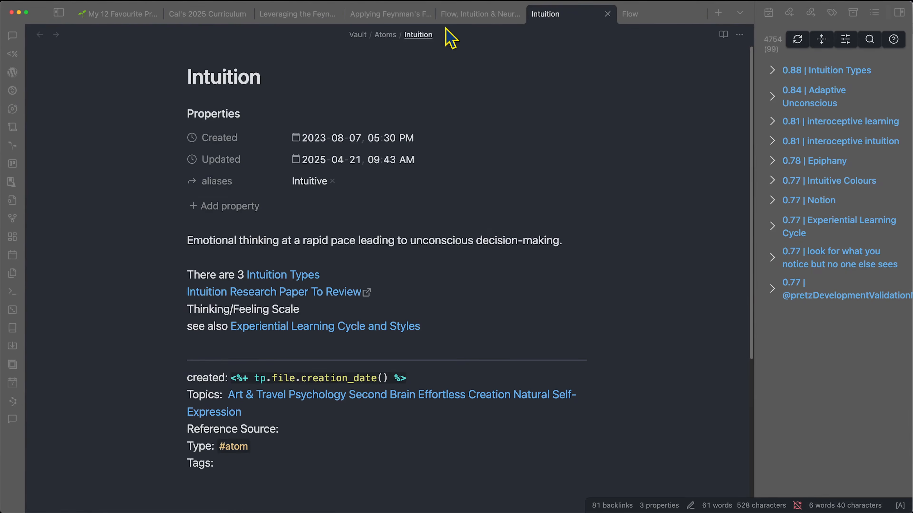
click(462, 14)
super+click(216, 322)
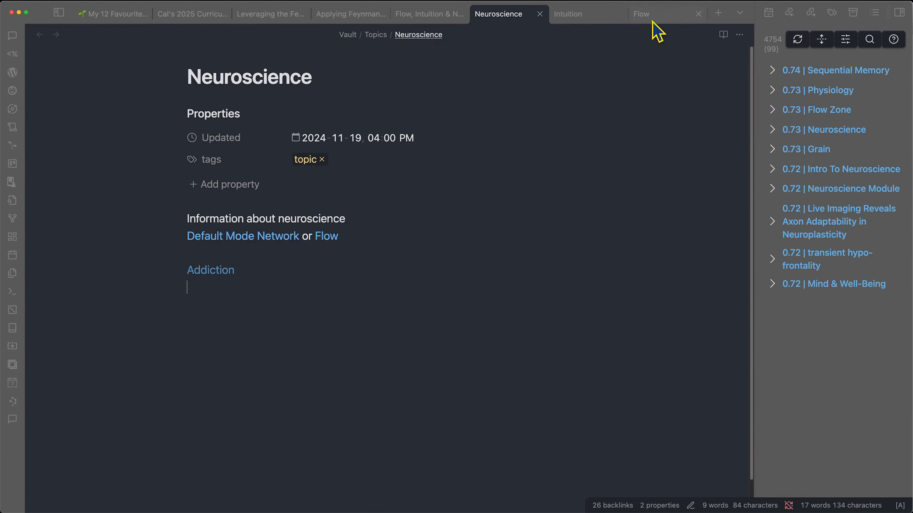
click(664, 21)
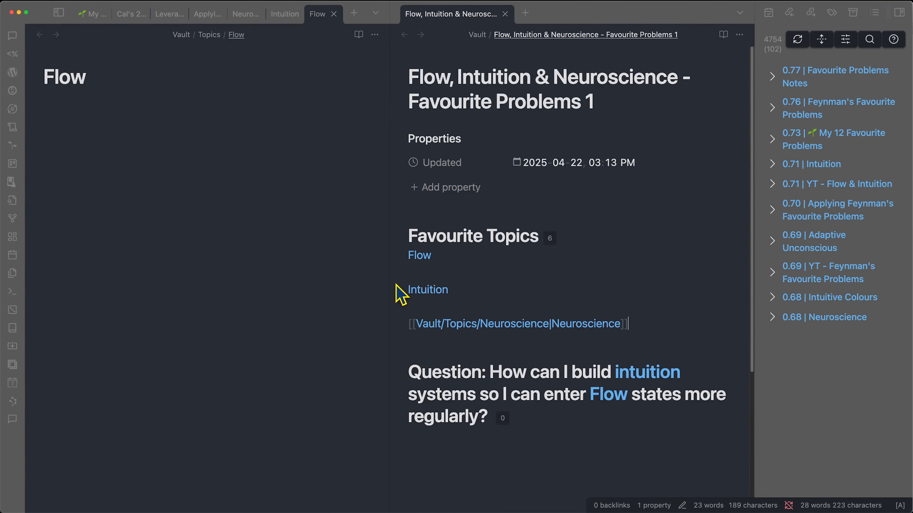
- Widen the Flow note pane and insert the Alloy template into it
drag(388, 104, 500, 119)
click(576, 244)
key(alt+e)
text(allo)
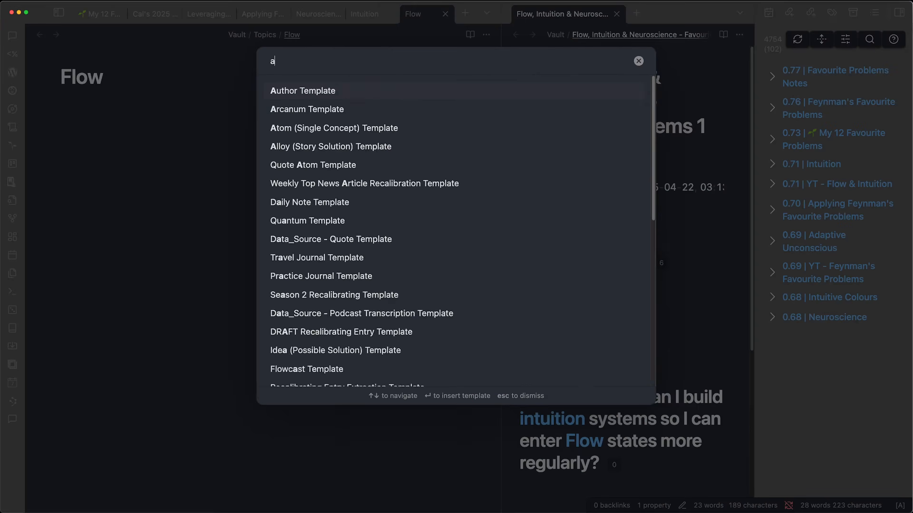
key(Return)
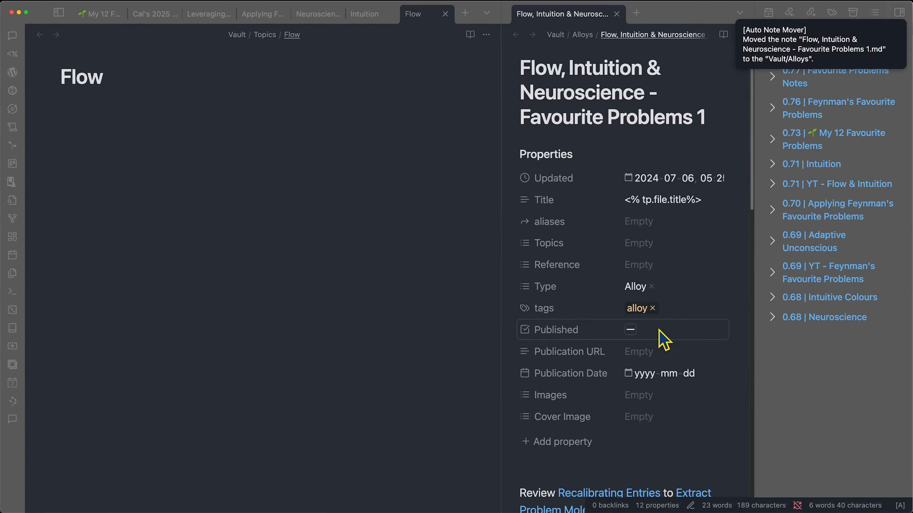
scroll(662, 336, down, 1)
- Set the Topics property to Flow, Intuition and Neuroscience
click(656, 228)
text(fl)
key(Return)
text(in)
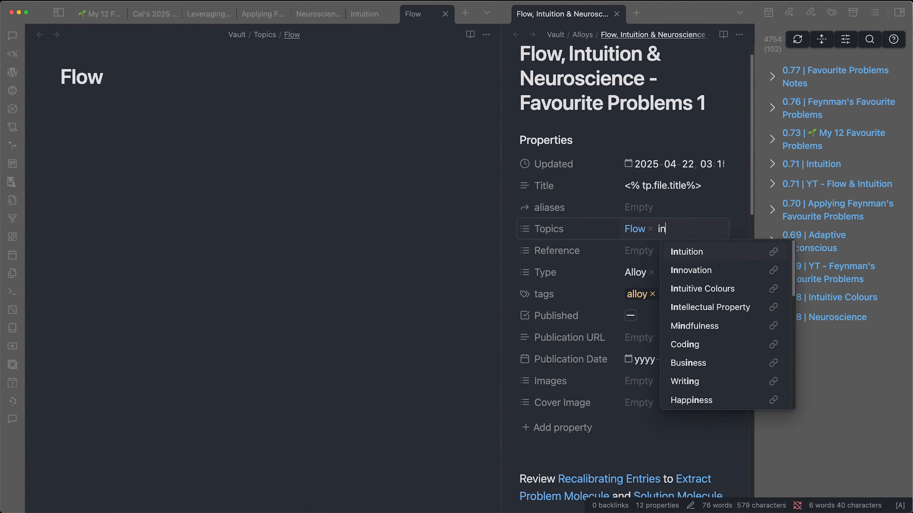
key(Return)
text(neu)
key(Return)
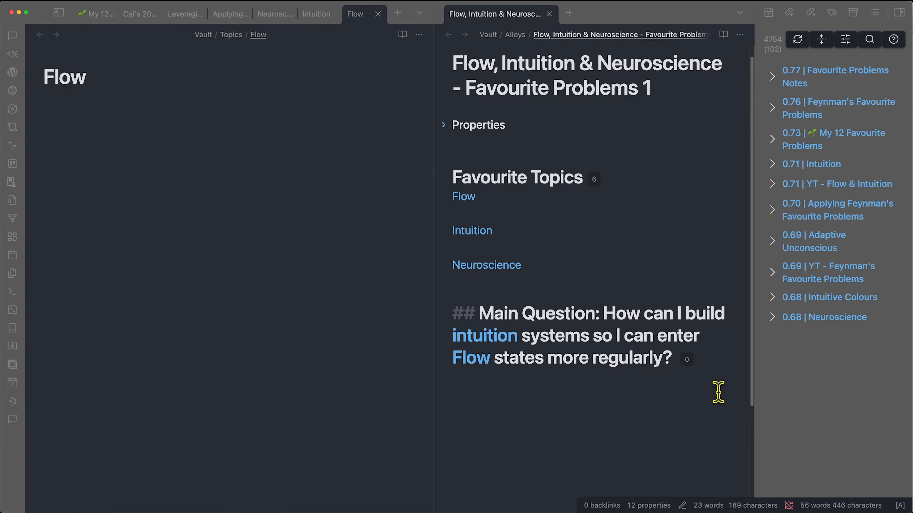
key(Return)
key(Return)
scroll(744, 405, down, 3)
scroll(699, 387, up, 3)
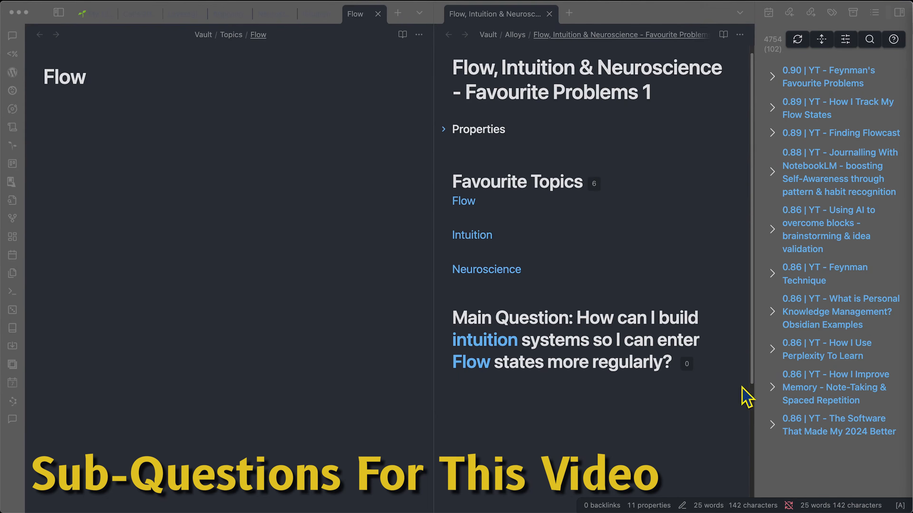
- Paste the first sub-question below the main question and revise its wording
click(526, 402)
scroll(503, 360, down, 3)
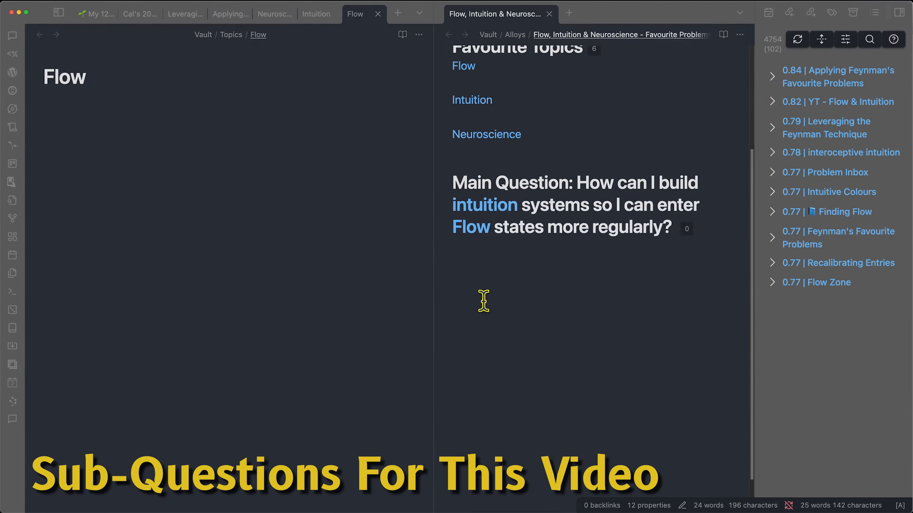
text(how can I systemize intuition so that I can find flow effortlessly, each time I go create? Ie take the unintentional and make it intentional?)
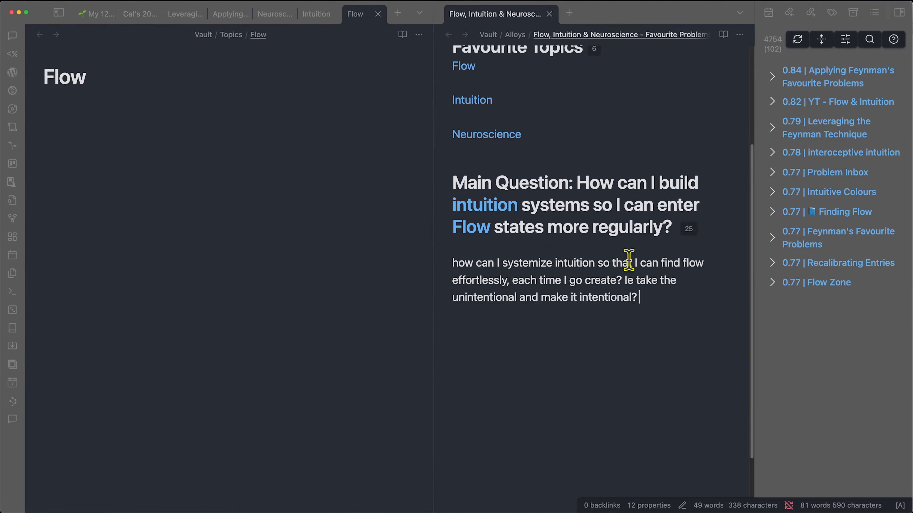
double_click(488, 276)
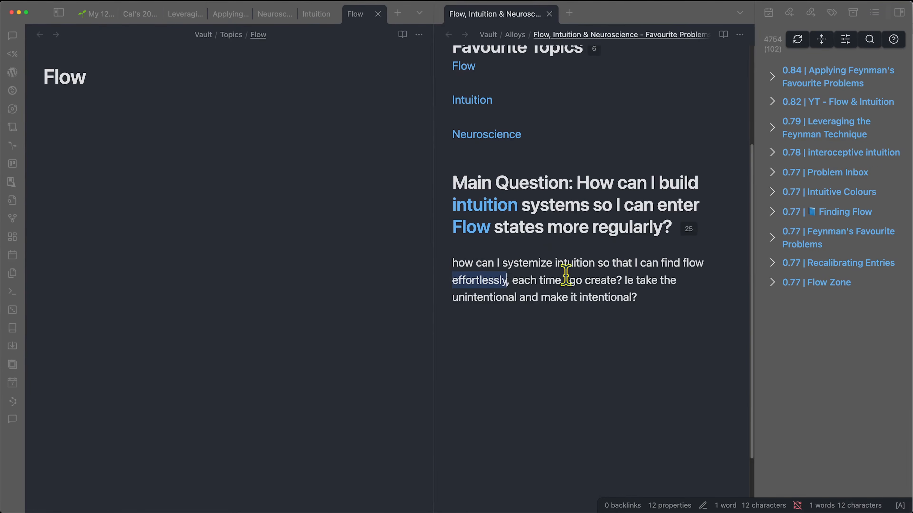
click(620, 280)
text(something)
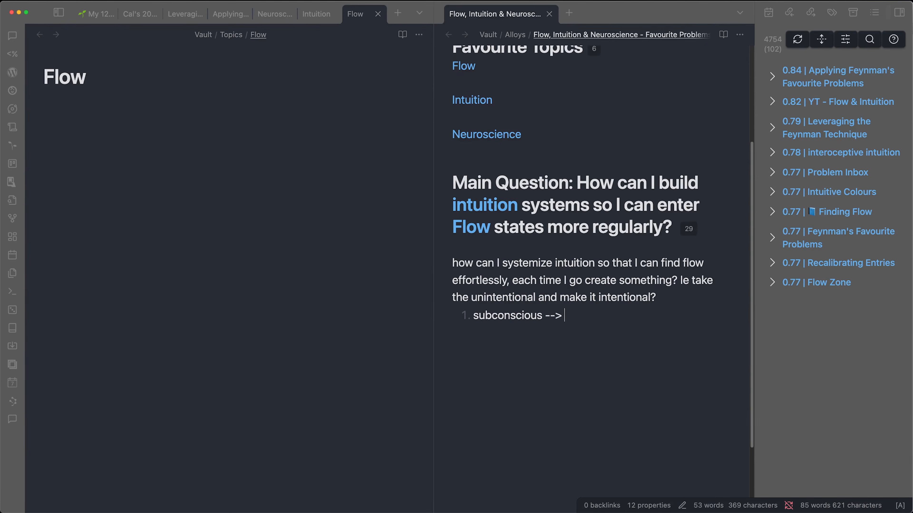
text(lement)
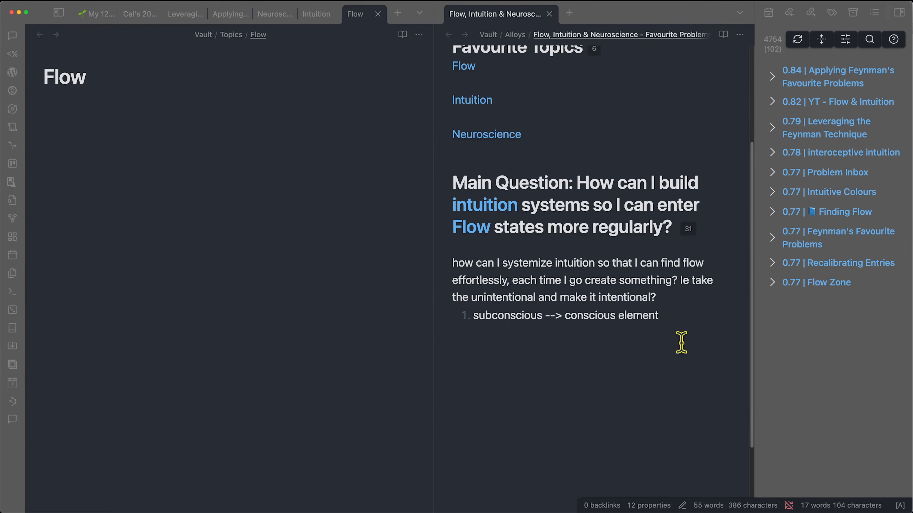
- Paste the second sub-question about capturing flow
text(how can I capture, organize, distill, and express this flow to make life more sustainable and enjoyable?)
drag(453, 351, 558, 351)
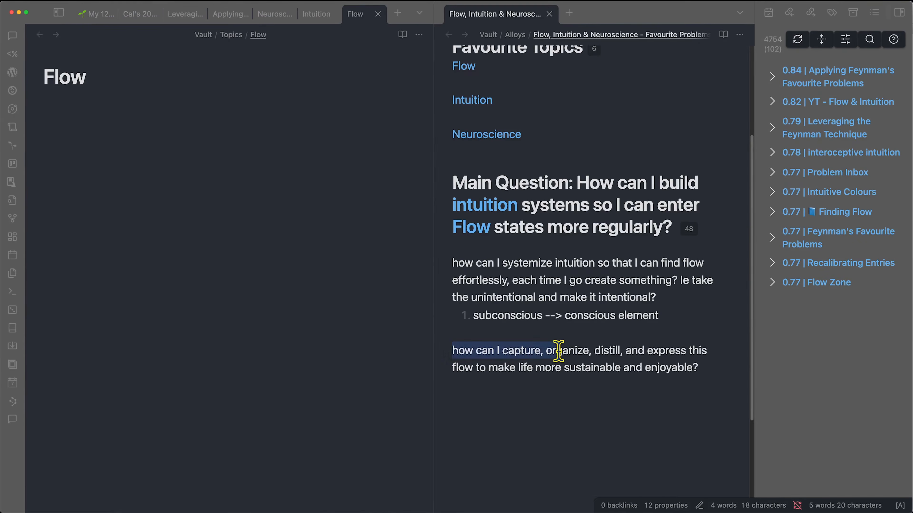
click(625, 346)
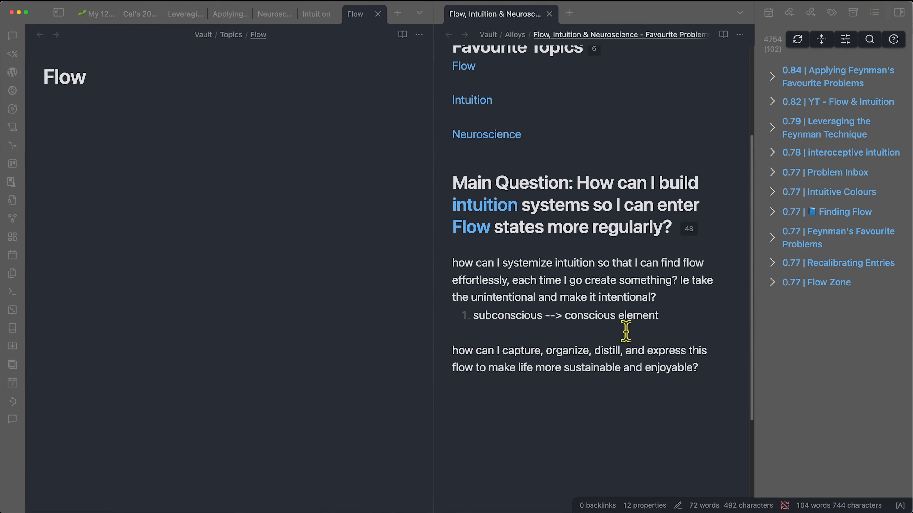
double_click(457, 366)
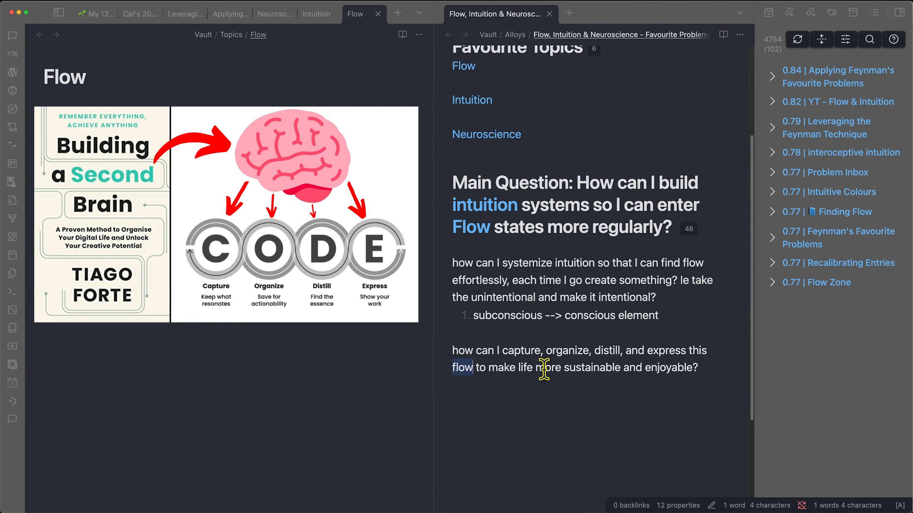
click(631, 374)
- Add numbered item 1 mapping flow & intuition to CODE, and check the linked CODE note
key(Return)
text(1.)
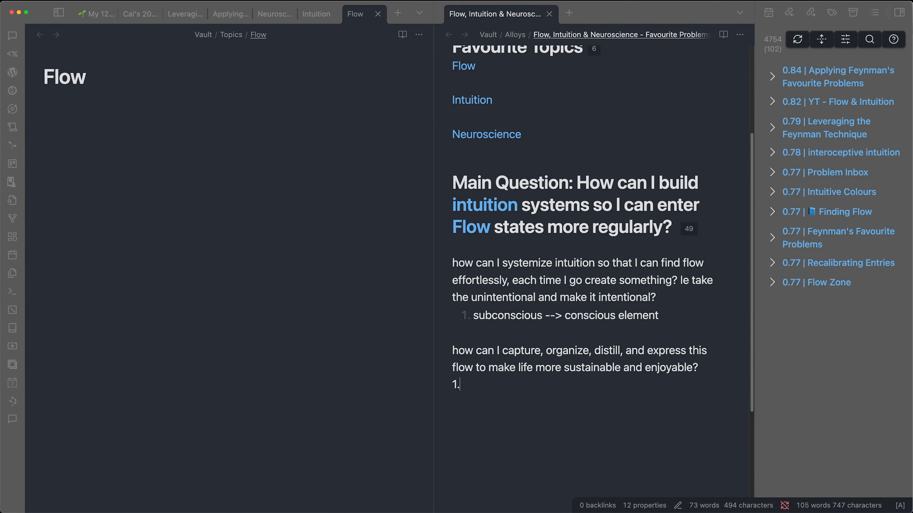
text(map flow & intuition to CODE)
click(512, 383)
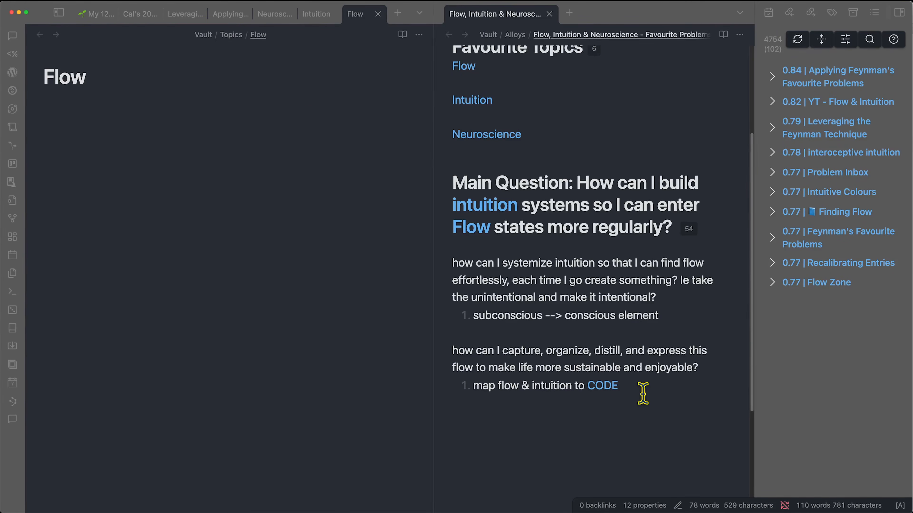
super+click(602, 386)
scroll(645, 435, down, 4)
scroll(646, 437, down, 5)
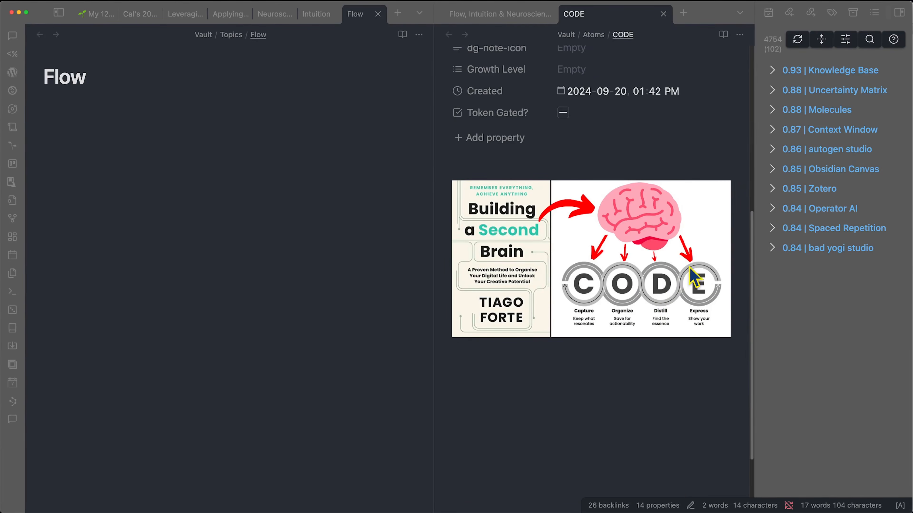
click(663, 13)
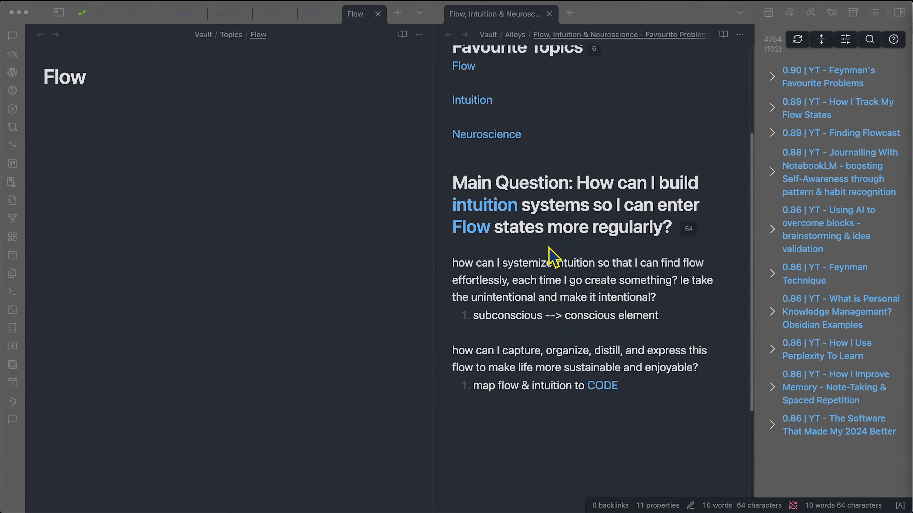
- Paste the sub-question on what happens in the brain during epiphanies and flow states
click(579, 444)
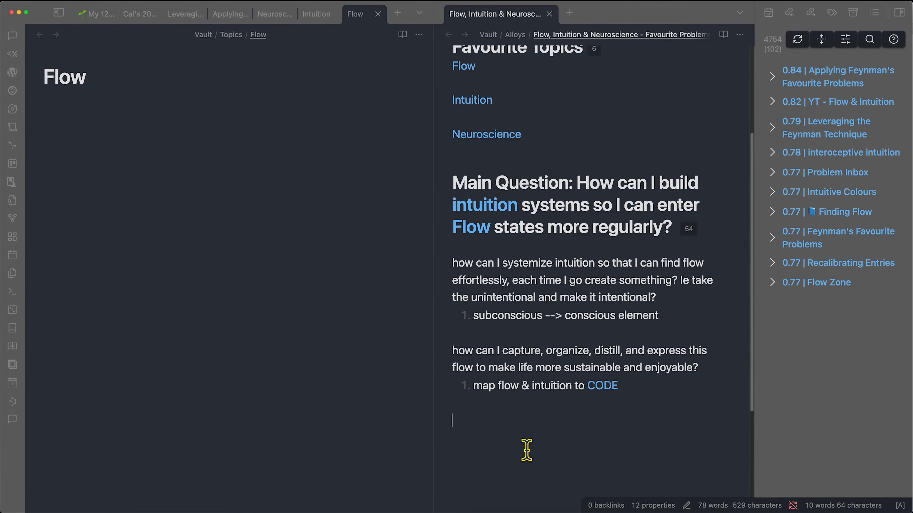
text(what happens in the brain during epiphanies? during flow states?)
scroll(539, 414, down, 1)
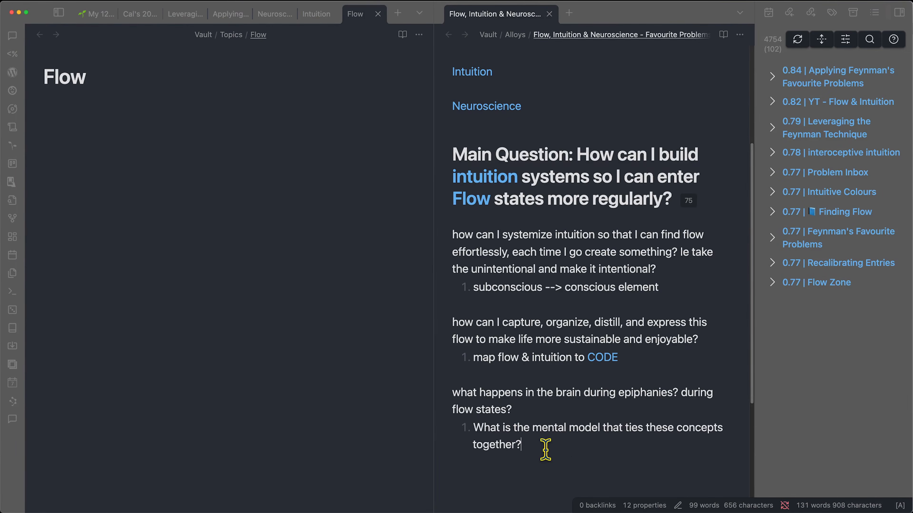
scroll(595, 443, down, 2)
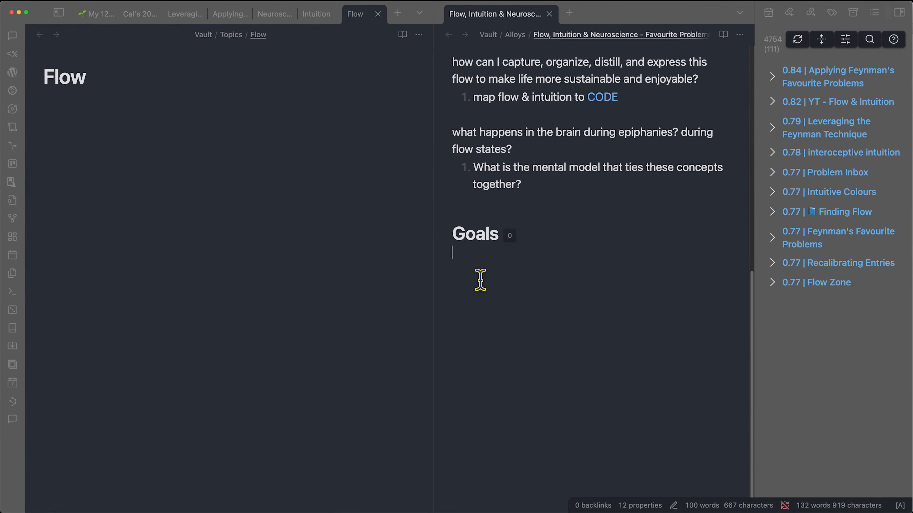
click(273, 16)
click(320, 15)
click(356, 15)
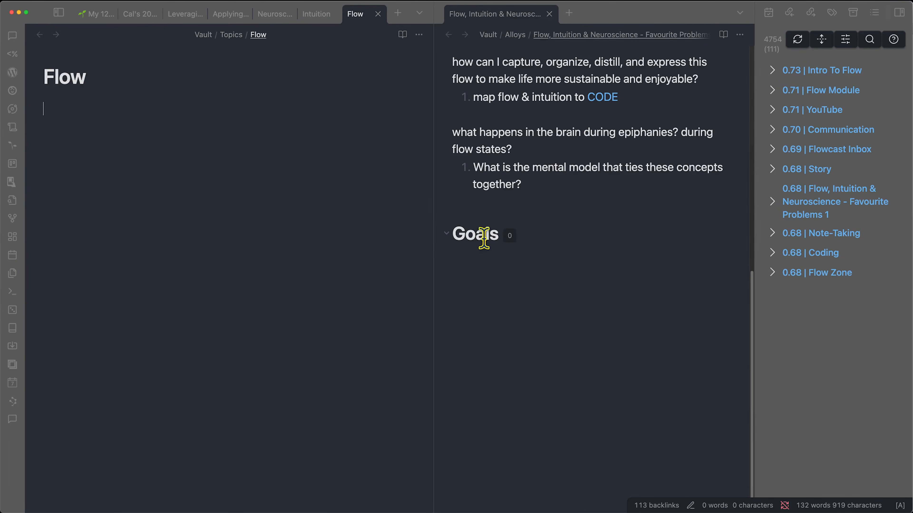
click(473, 274)
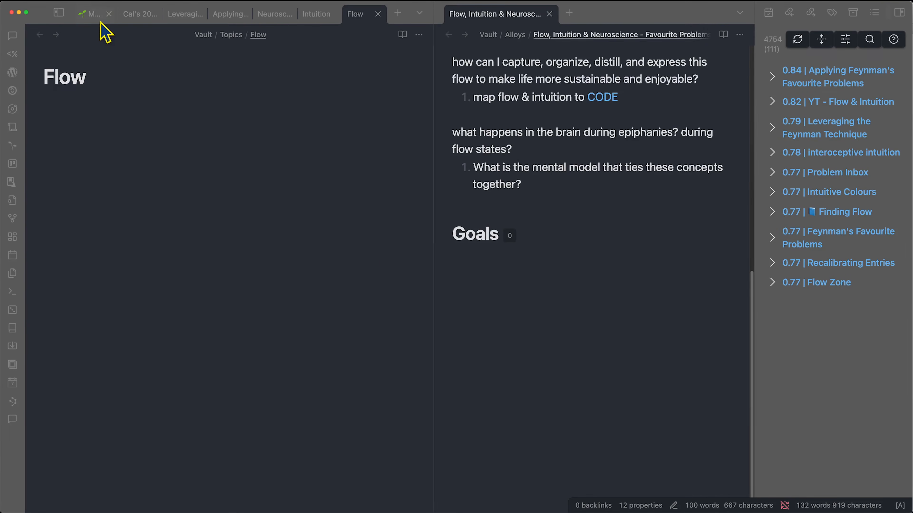
click(99, 14)
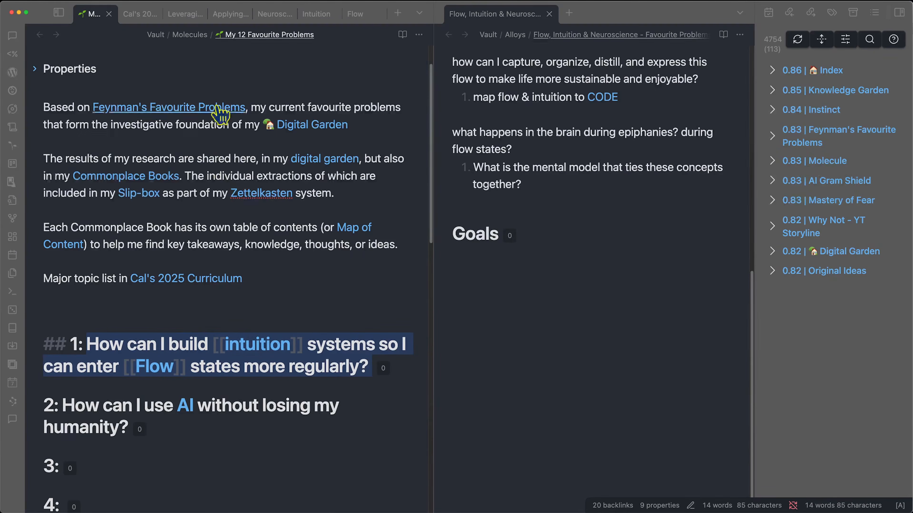
click(267, 18)
click(316, 14)
click(355, 14)
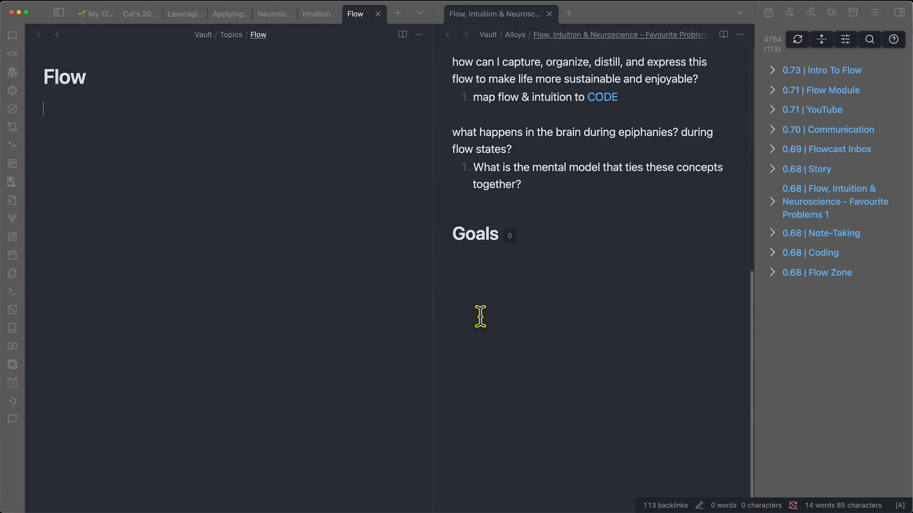
- Complete the positive-feedback-loop goal and add the habit-system goal
click(558, 302)
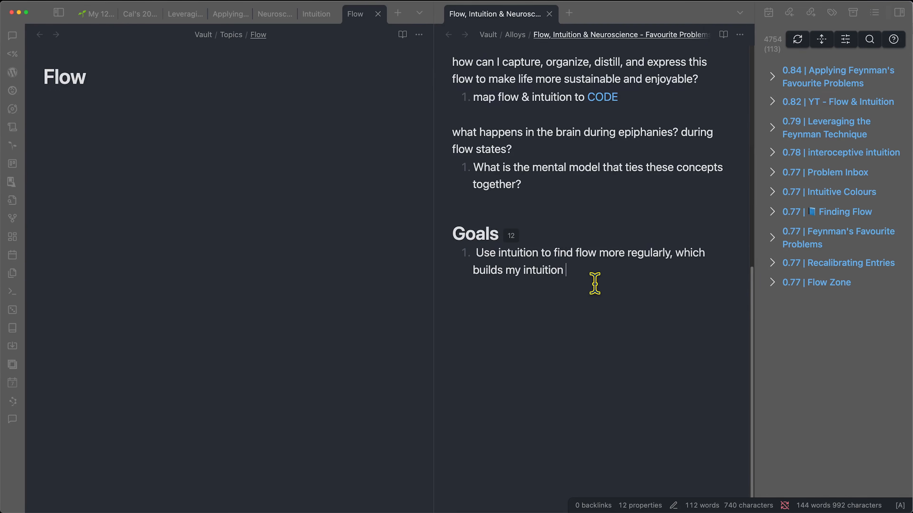
text(sitive feedback loop)
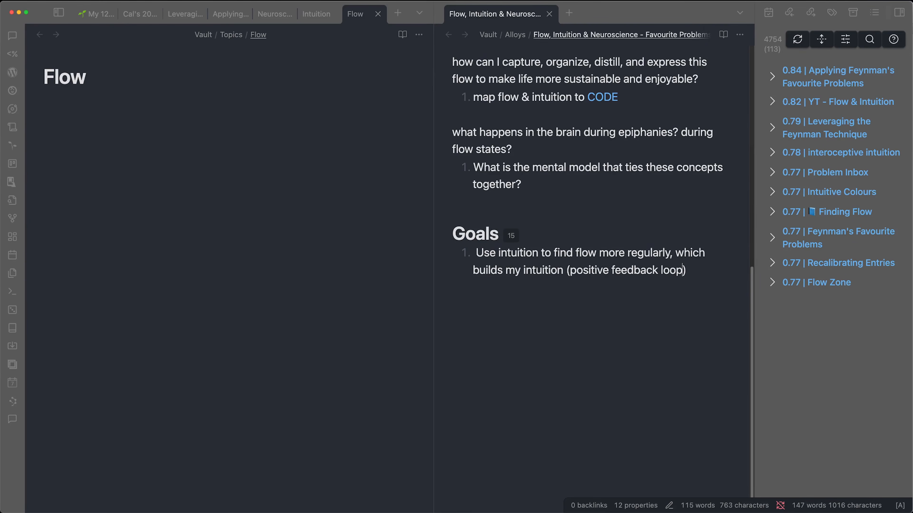
key(Return)
text(Create a habit system for myself that enables me to intuitively find flow more regularly)
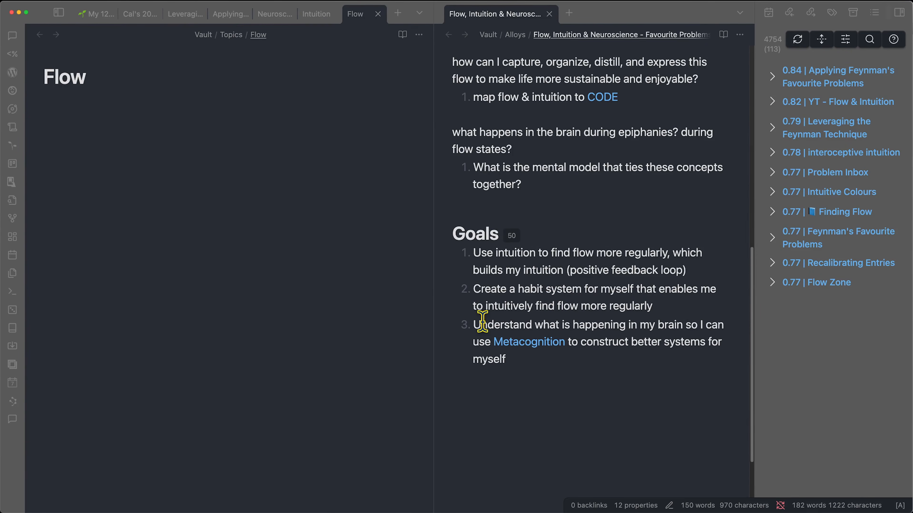
- Review goals 3 and 4, then start a nested item under the fourth goal
drag(482, 322, 686, 325)
click(683, 324)
click(607, 341)
mouse_move(508, 347)
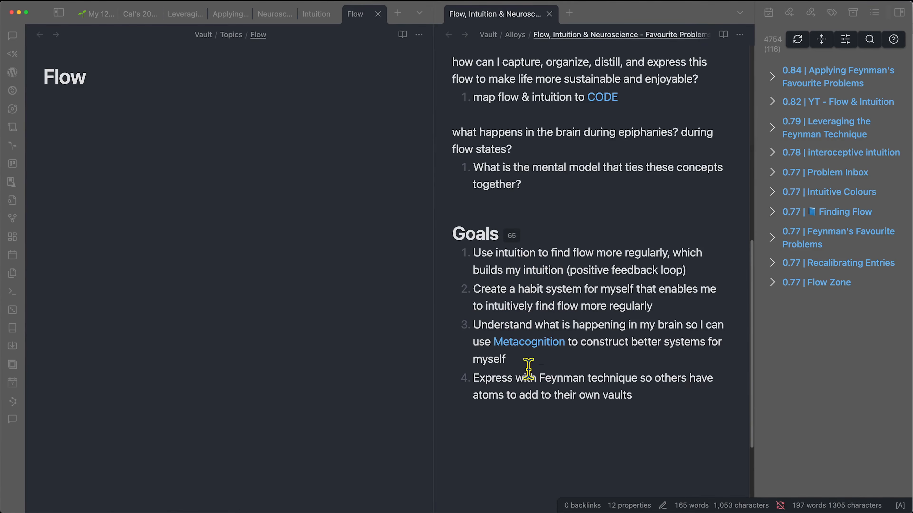
scroll(529, 371, down, 1)
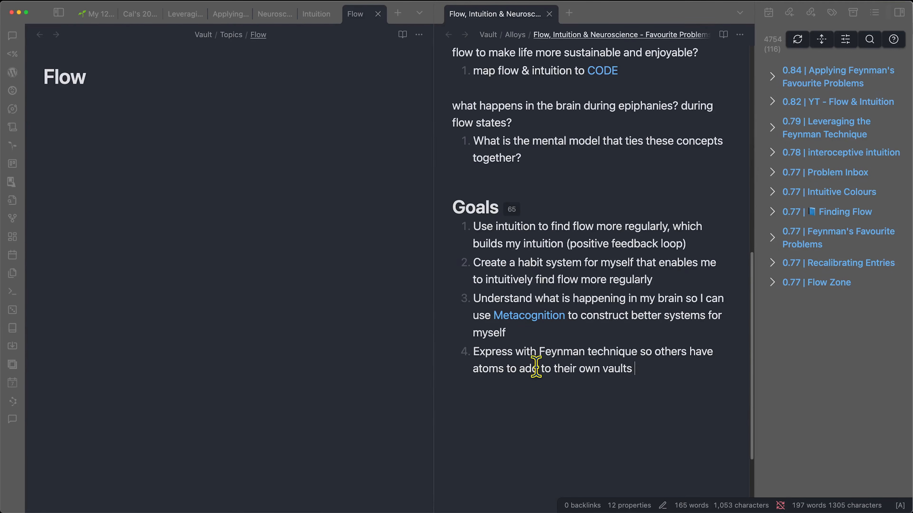
drag(540, 352, 631, 353)
click(633, 368)
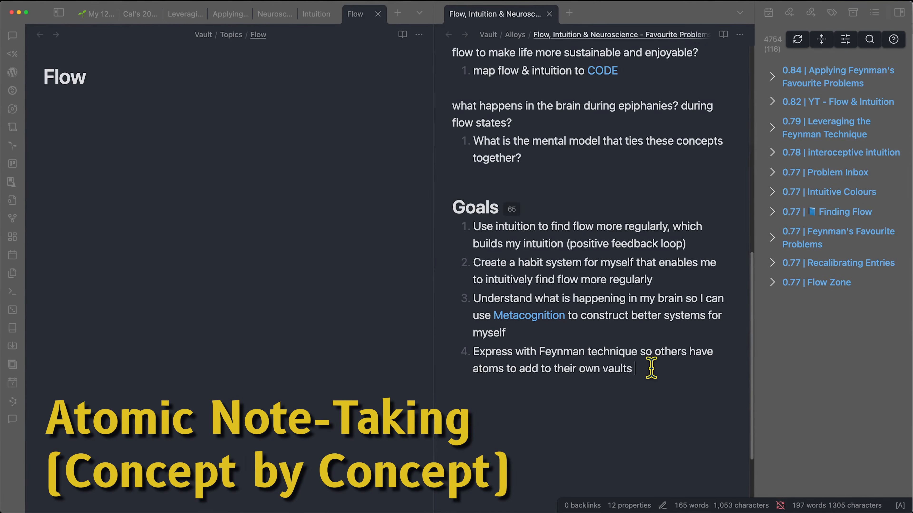
key(Tab)
- Finish the Map Of Content Template link, then review the Favourite Problems and Curriculum notes
text([[Map Of Content Template)
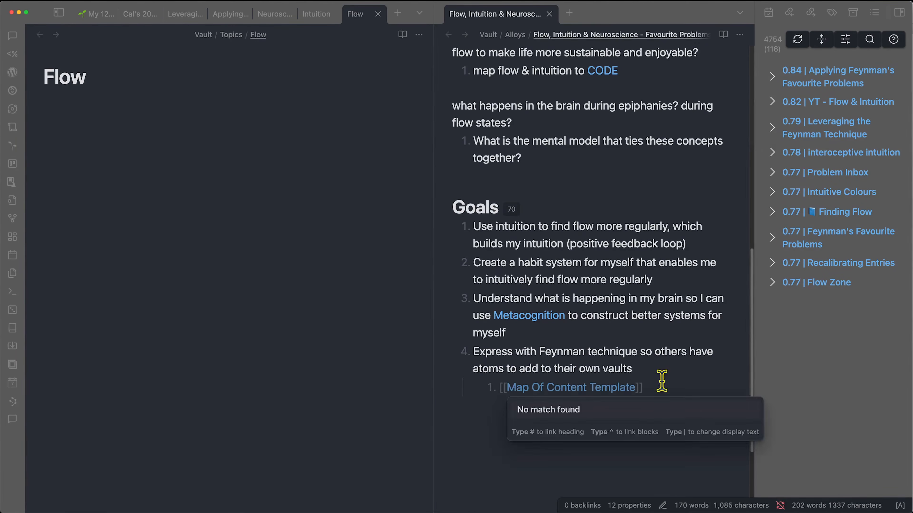
key(Return)
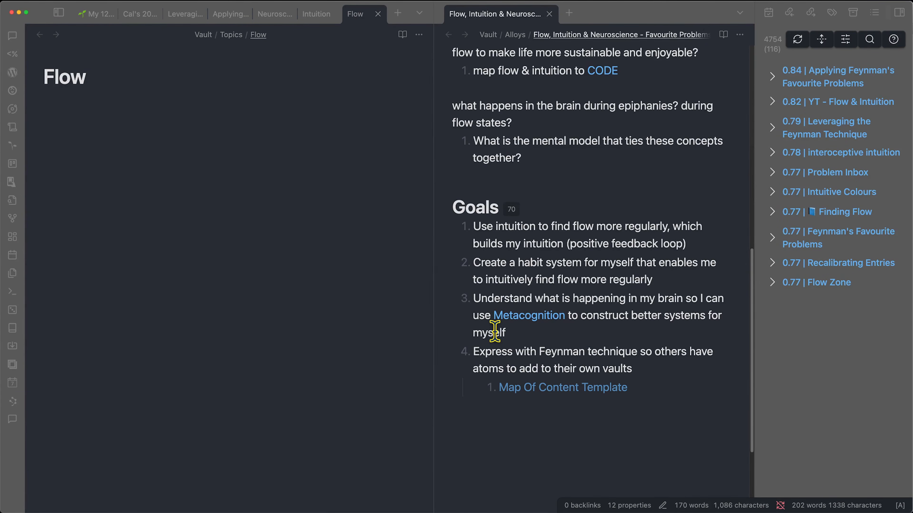
click(94, 13)
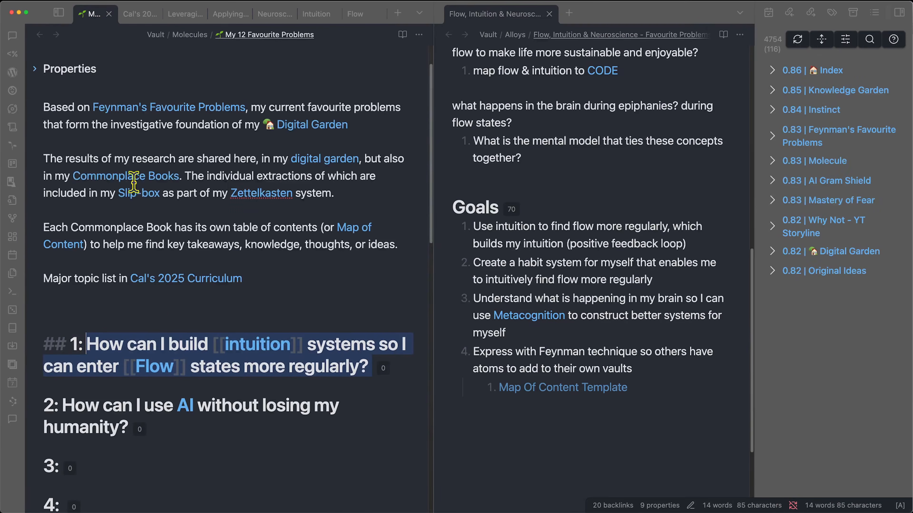
click(138, 16)
scroll(224, 310, down, 5)
scroll(149, 259, up, 2)
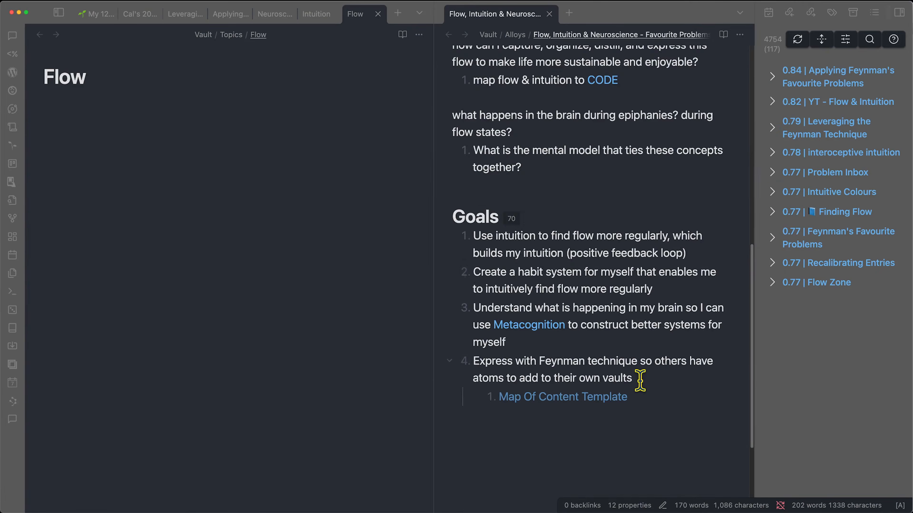
scroll(640, 379, up, 10)
scroll(591, 63, up, 3)
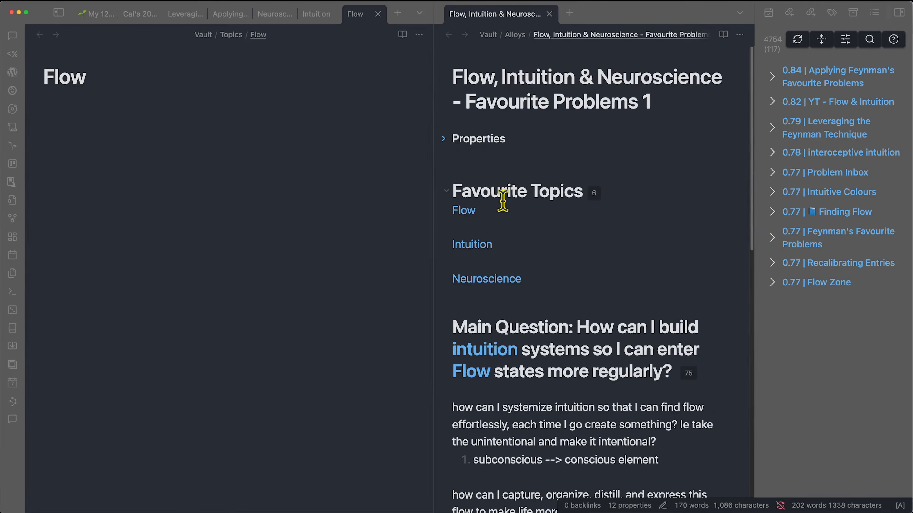
- Open the Flow note and start a new line below its Definition
click(504, 211)
click(98, 223)
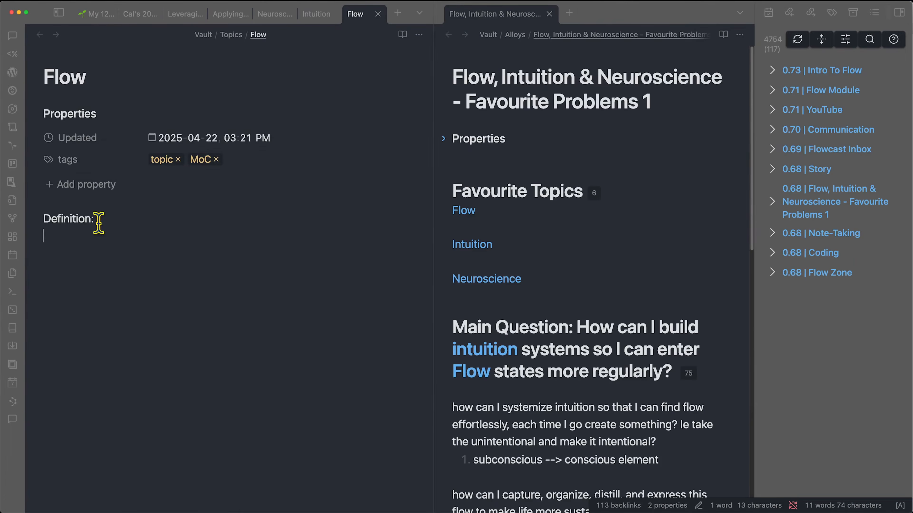
key(Return)
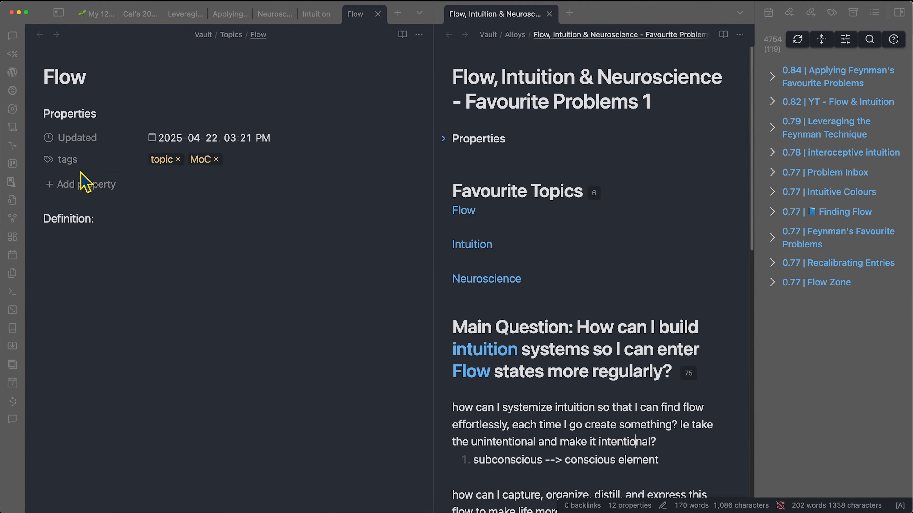
scroll(438, 410, down, 12)
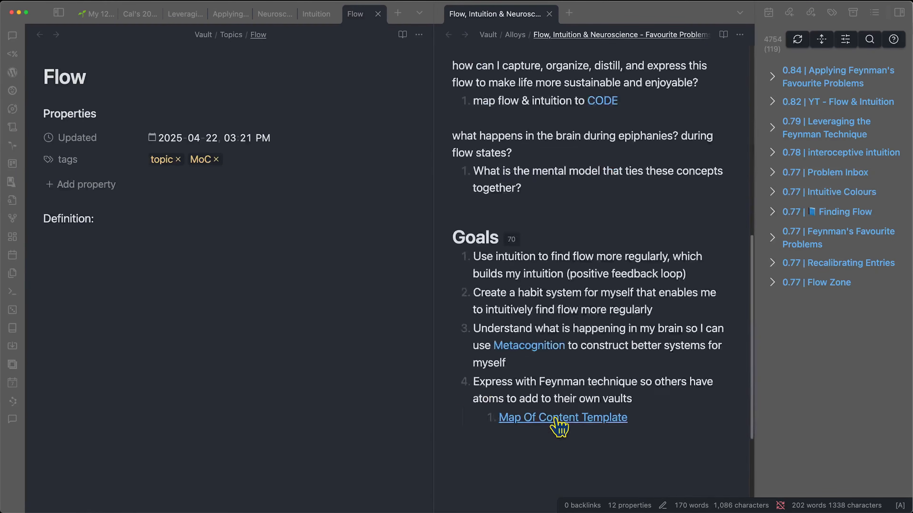
- Create the Map Of Content Template note with a 'Definition:' line and tags topic and MoC
click(556, 419)
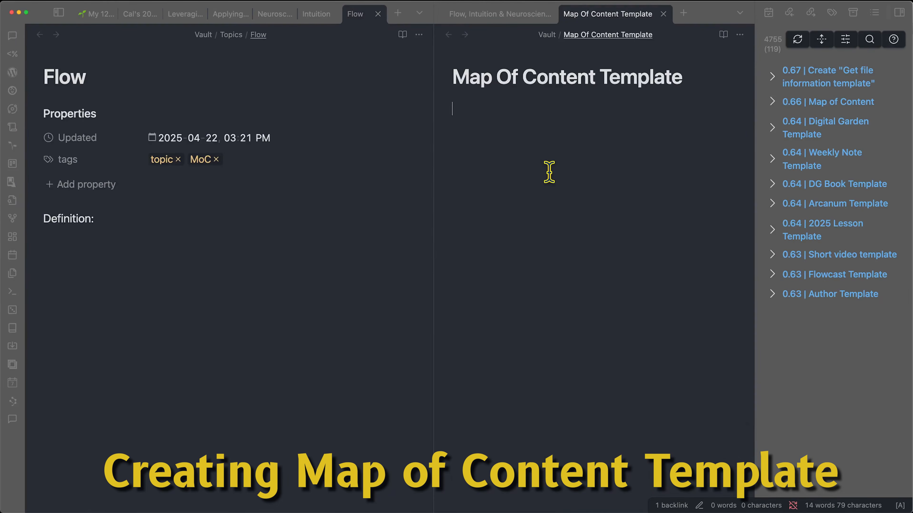
text(Definition:)
key(super+semicolon)
text(t)
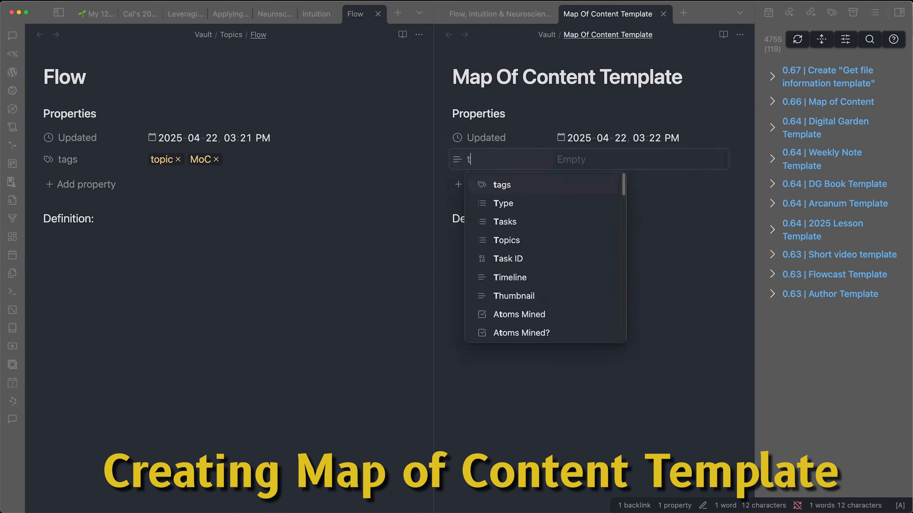
click(582, 184)
text(ma)
key(BackSpace)
key(Return)
- Switch back to the Flow, Intuition & Neuroscience note
click(549, 274)
click(493, 15)
click(649, 13)
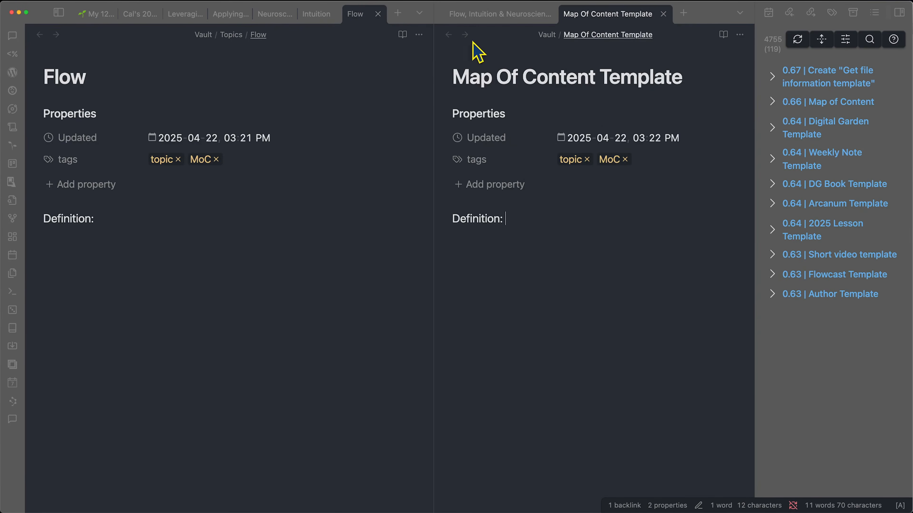
click(493, 15)
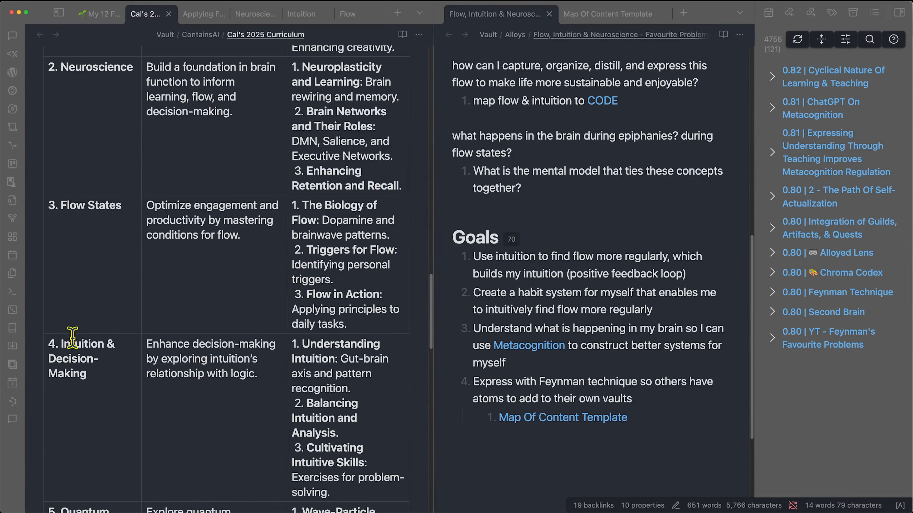
- Define Flow under Favourite Topics as being "in the zone", where time seems to cease
drag(147, 207, 277, 233)
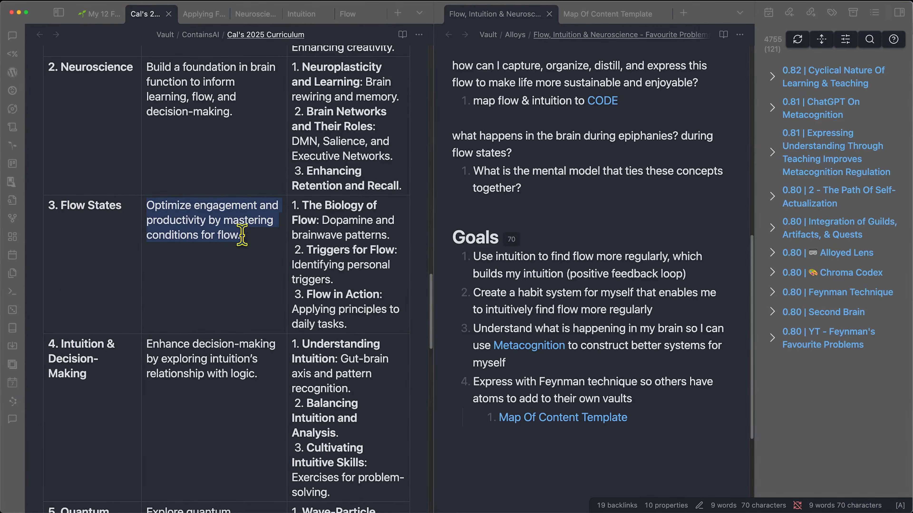
click(570, 249)
scroll(552, 317, up, 6)
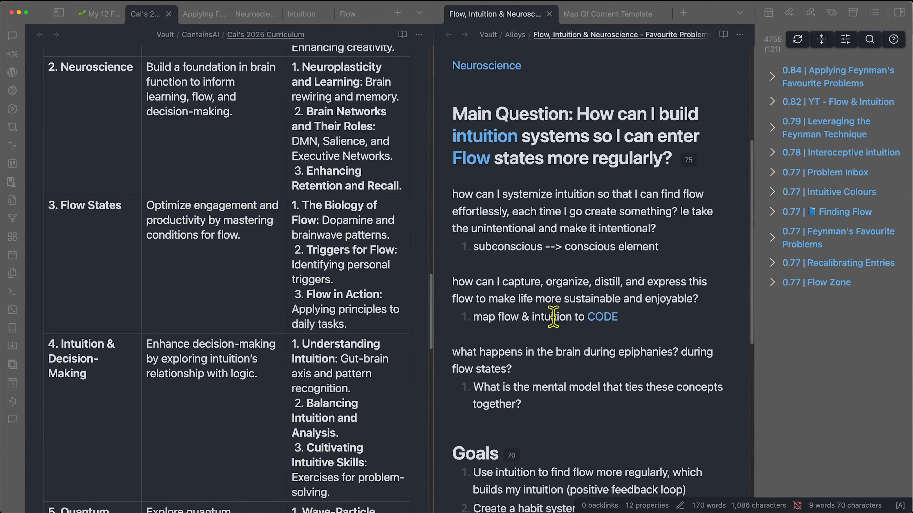
scroll(525, 330, up, 5)
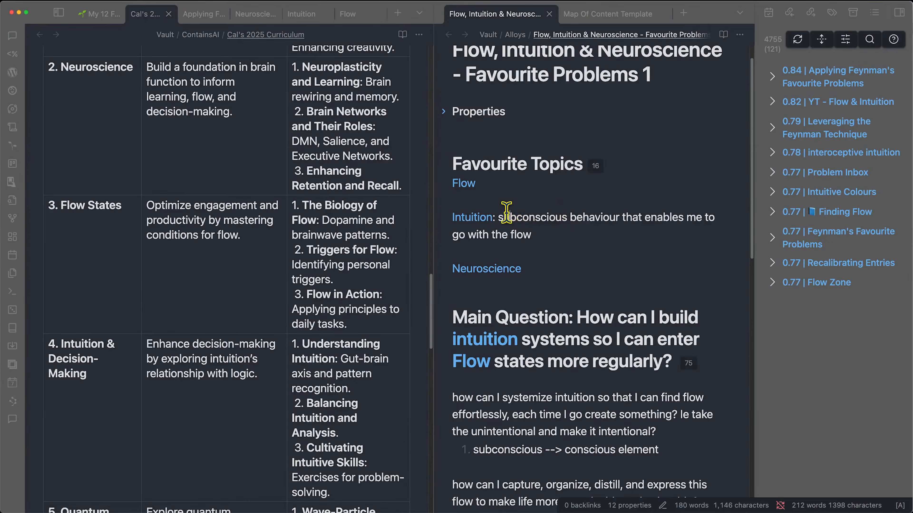
drag(499, 218, 586, 219)
click(586, 219)
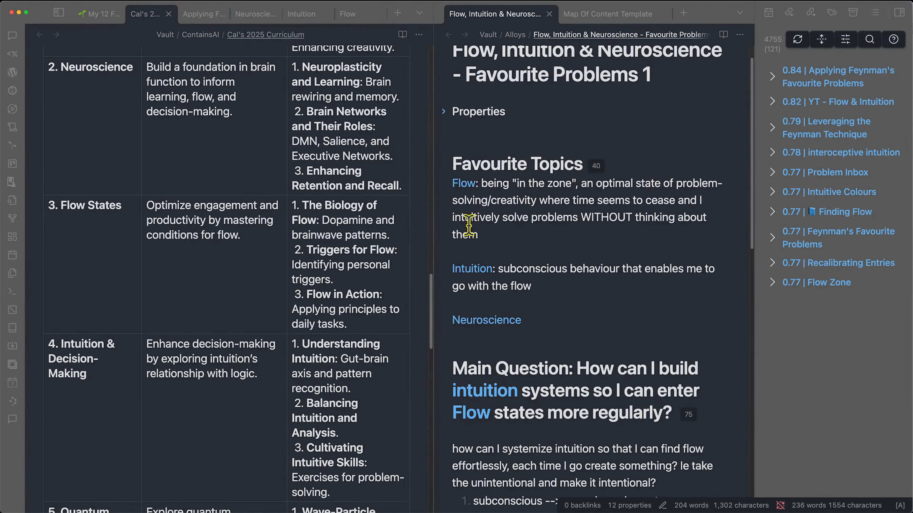
drag(537, 201, 675, 202)
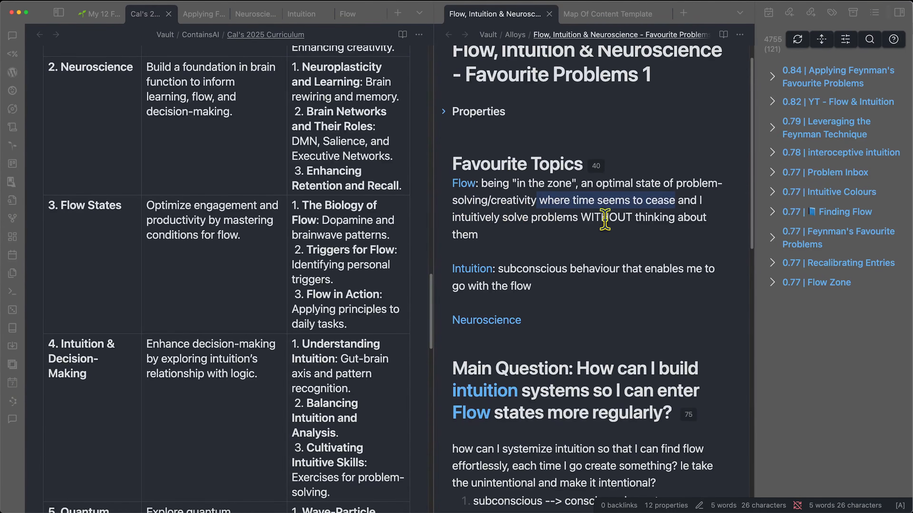
click(589, 237)
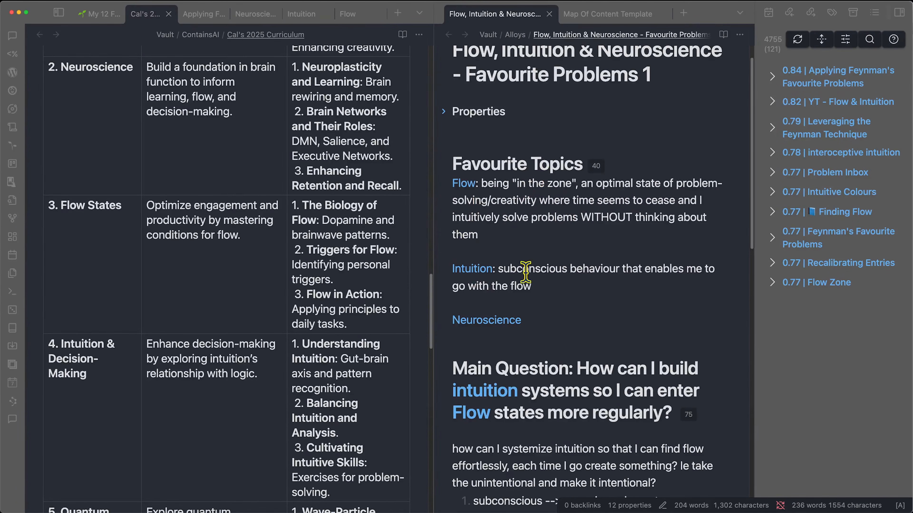
- Define Intuition as subconscious behaviour that lets me go with the flow
double_click(500, 269)
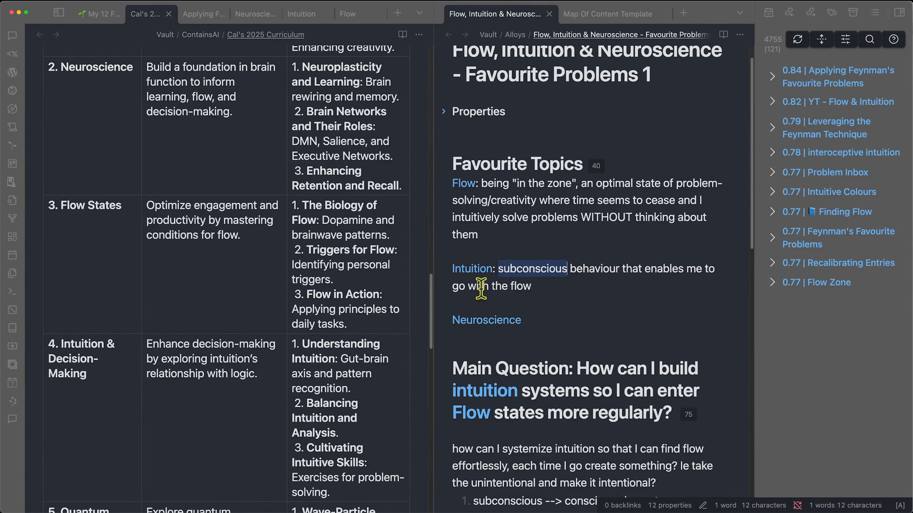
click(548, 270)
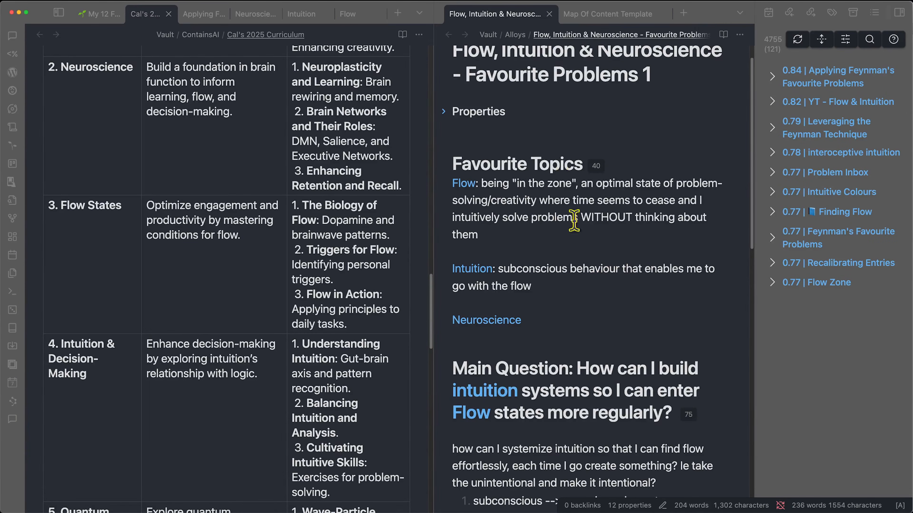
drag(531, 286, 454, 184)
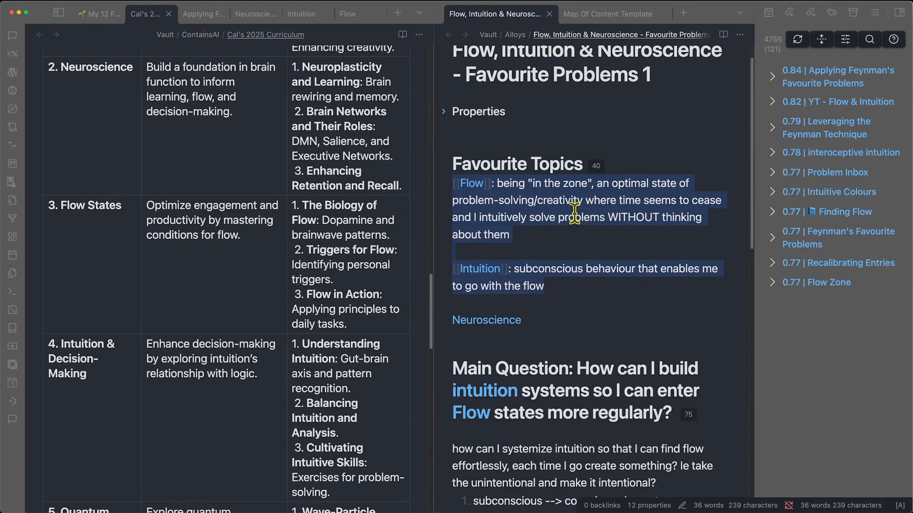
click(550, 234)
click(201, 14)
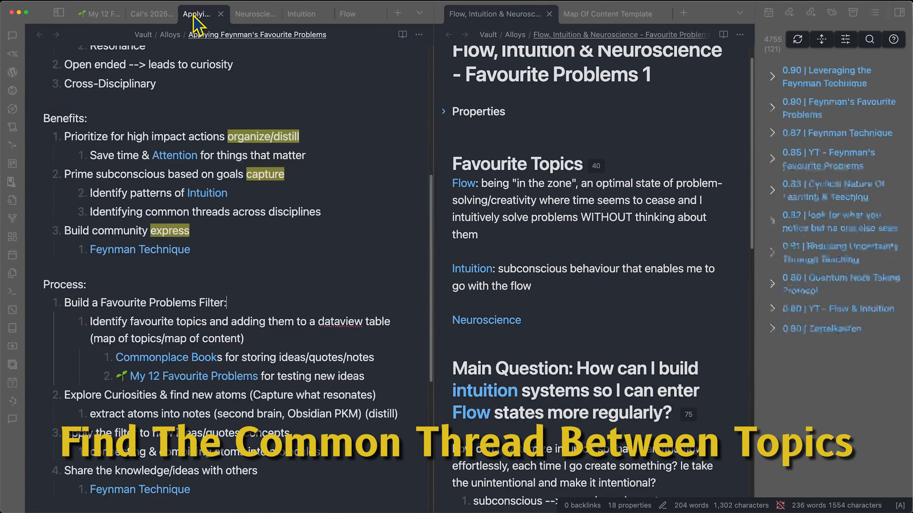
key(super+f)
text(common)
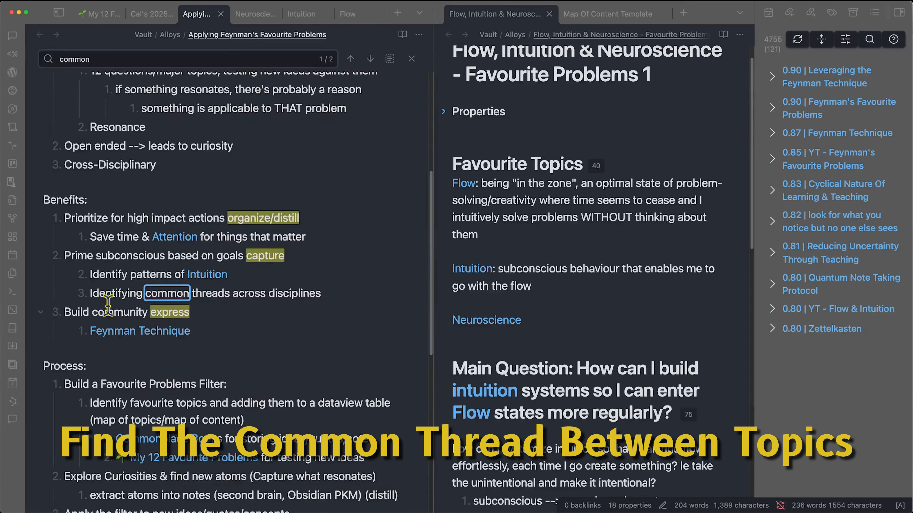
drag(112, 293, 401, 291)
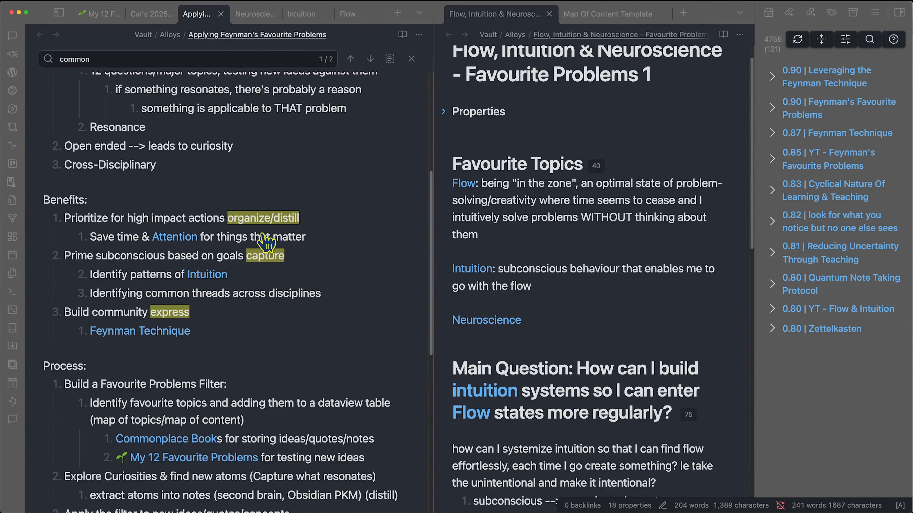
click(538, 227)
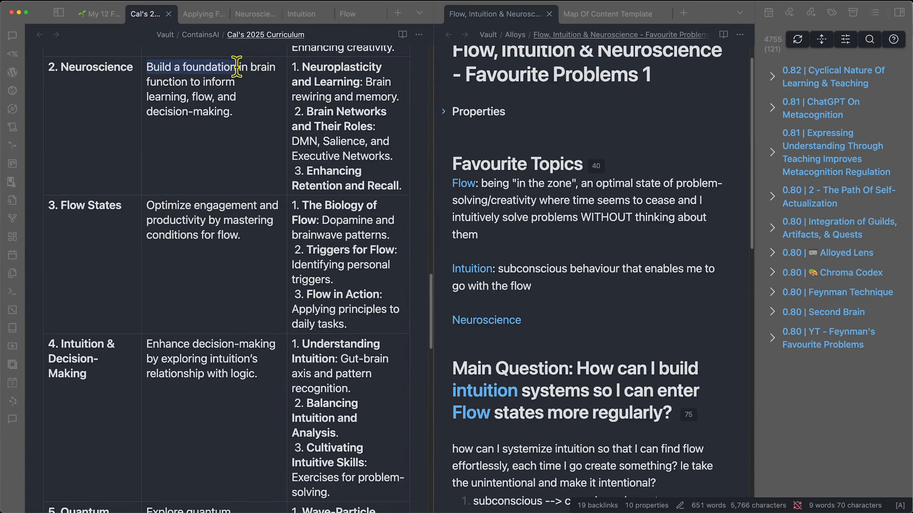
drag(238, 65, 266, 66)
drag(190, 82, 234, 114)
click(303, 129)
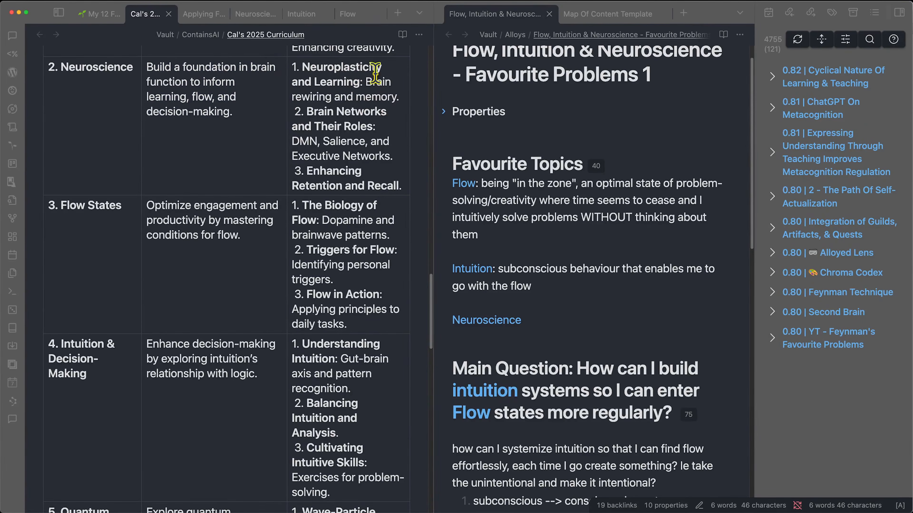
click(367, 79)
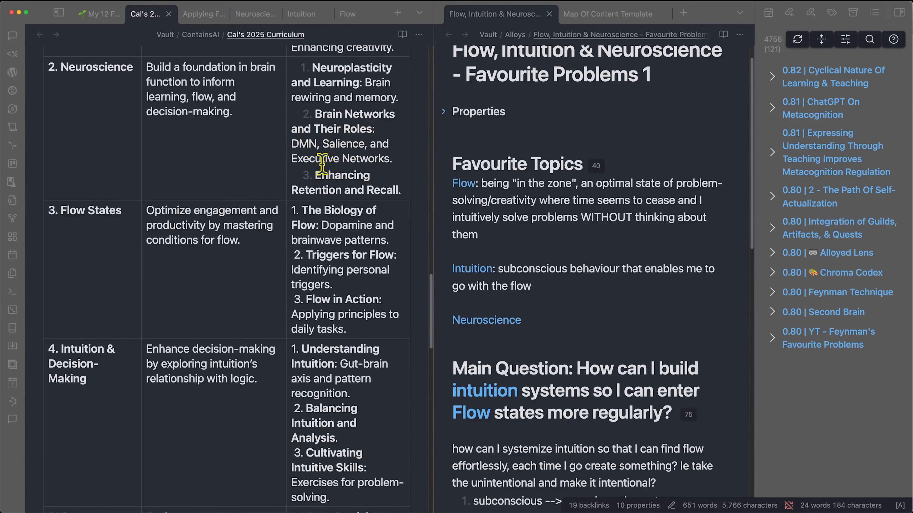
- Define Neuroscience in Favourite Topics as understanding and leveraging brain networks
click(372, 167)
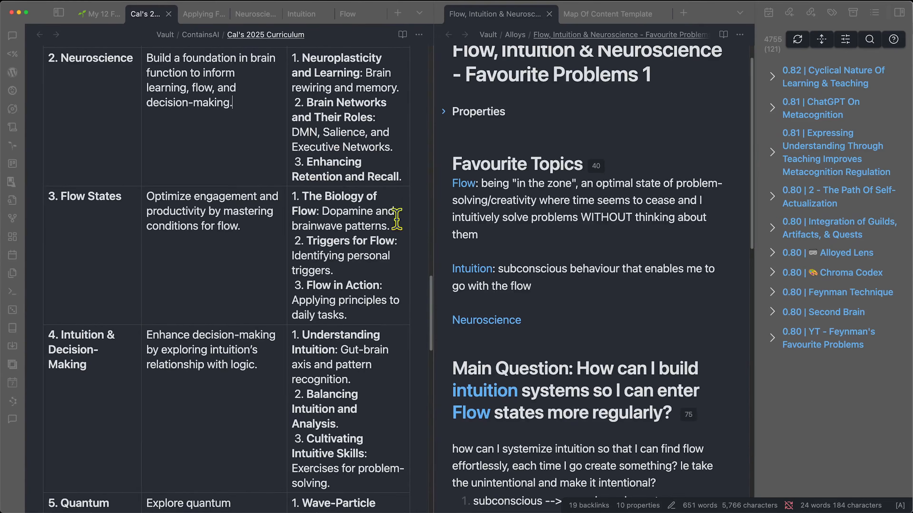
click(529, 326)
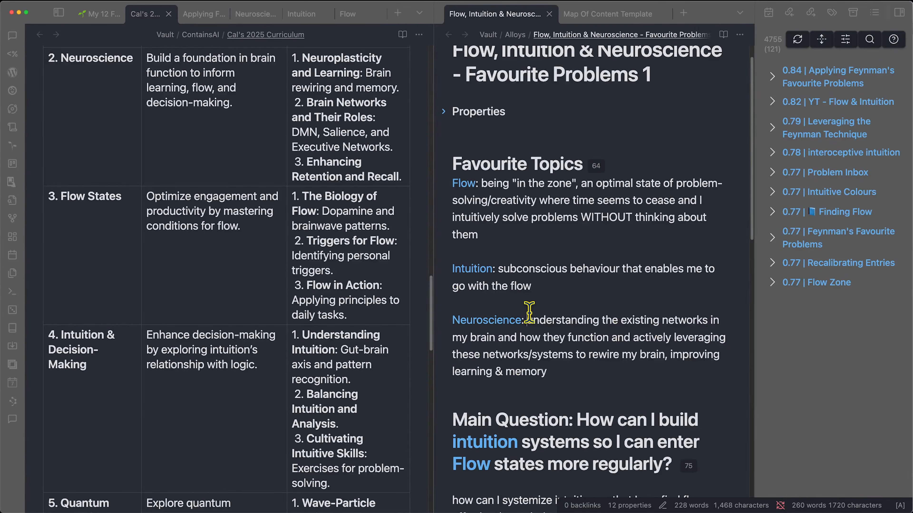
drag(529, 313, 562, 368)
click(562, 368)
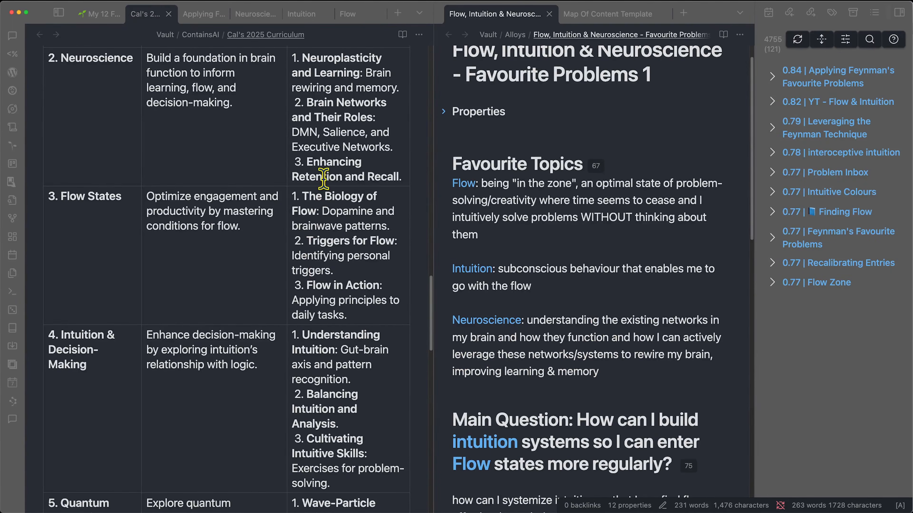
- Bring up the Flow topic note, with its empty Definition, beside Favourite Problems
double_click(303, 132)
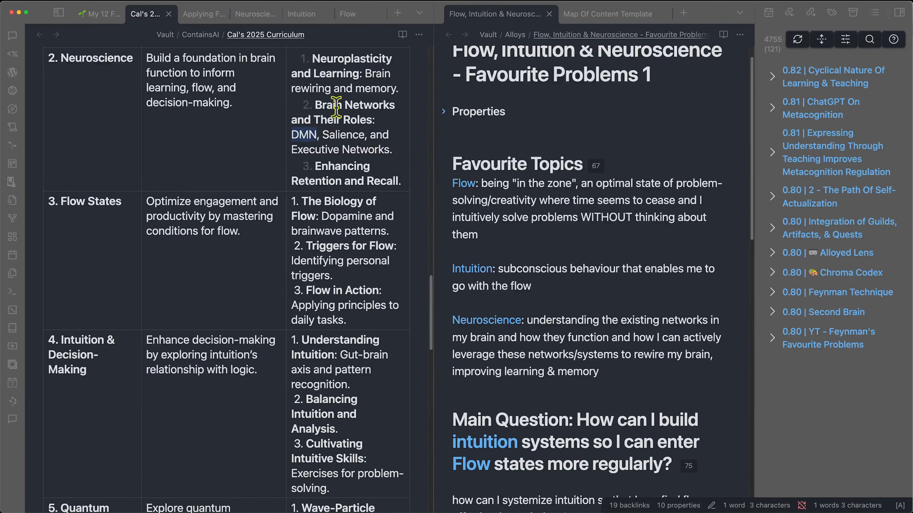
click(347, 57)
drag(295, 121, 300, 122)
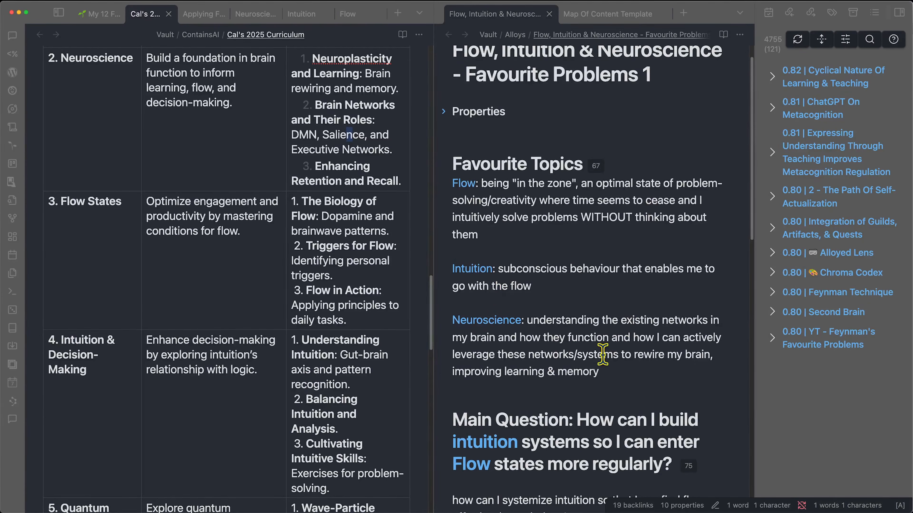
scroll(605, 347, down, 2)
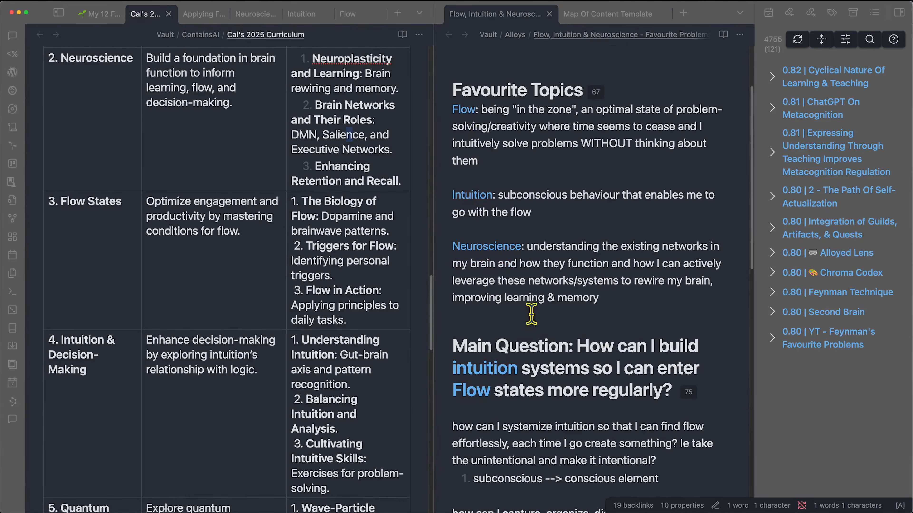
scroll(553, 323, down, 3)
scroll(570, 335, down, 5)
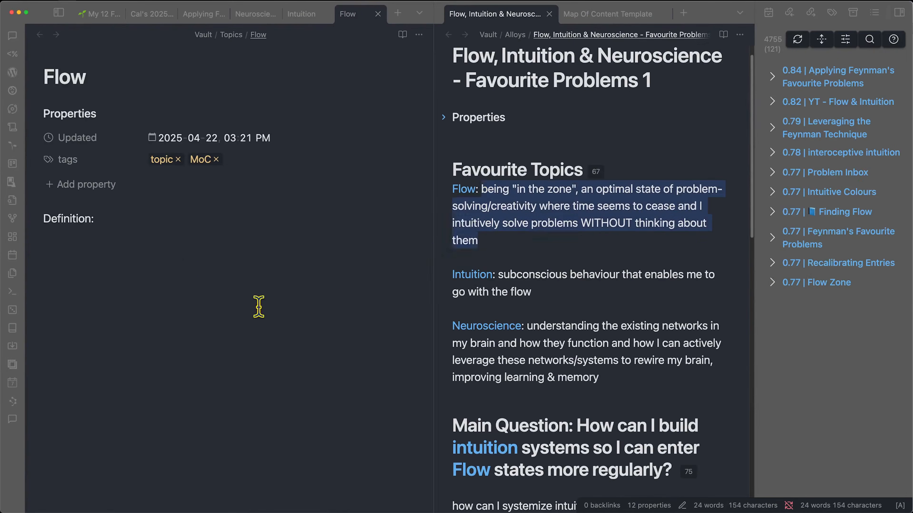
- Paste the copied "in the zone" Flow description after 'Definition:' in the Flow note
text(being "in the zone", an optimal state of problem-solving/creativity where time seems to cease and I intuitively solve problems WITHOUT thinking about them)
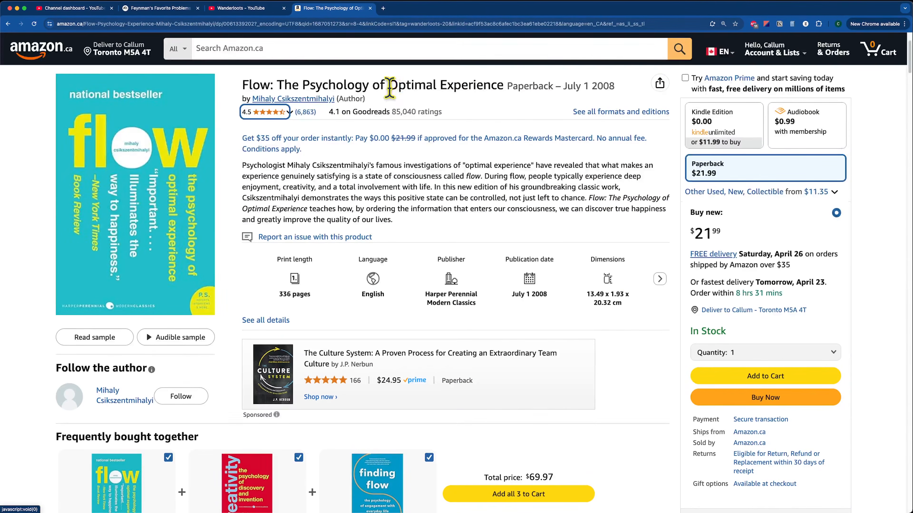
- Select 'Optimal Experience' in the title on Amazon.ca's Flow book page
drag(390, 87, 503, 86)
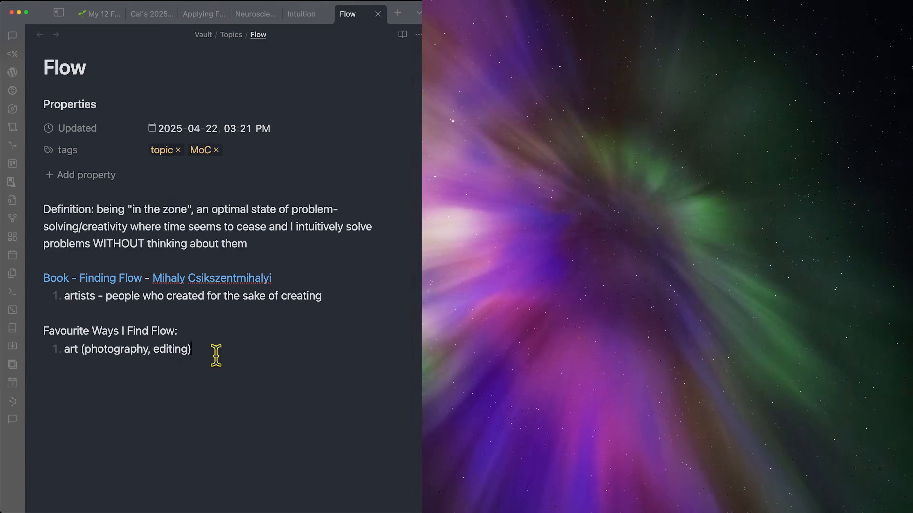
- Remove the trailing dash and add a 'Key Concepts (Atoms)' line
text(-)
key(BackSpace)
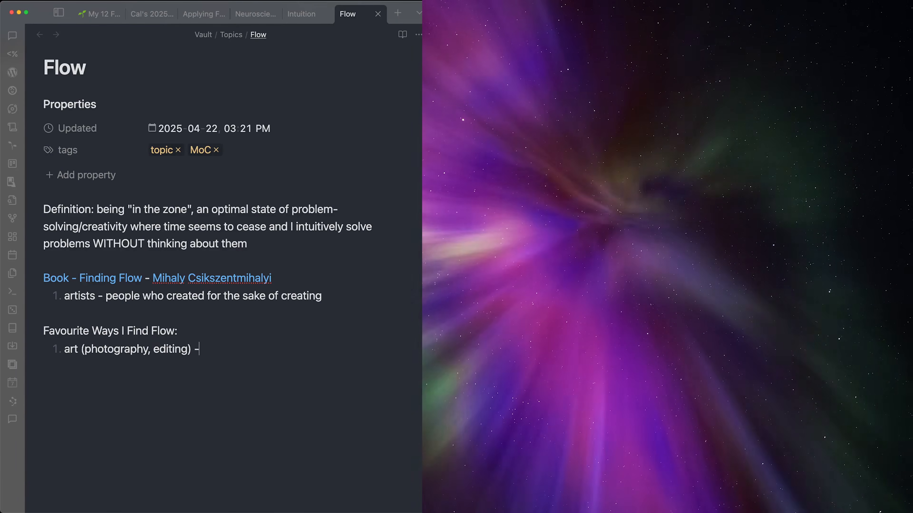
key(BackSpace)
key(BackSpace)
key(Return)
key(Return)
key(Return)
text(Key Concepts (Atoms))
- Add a [[Autotelic Experiences]] link below Key Concepts (Atoms)
key(Return)
key(Return)
text([[autp)
key(BackSpace)
text(otelic Experiences)
key(Return)
scroll(57, 379, down, 1)
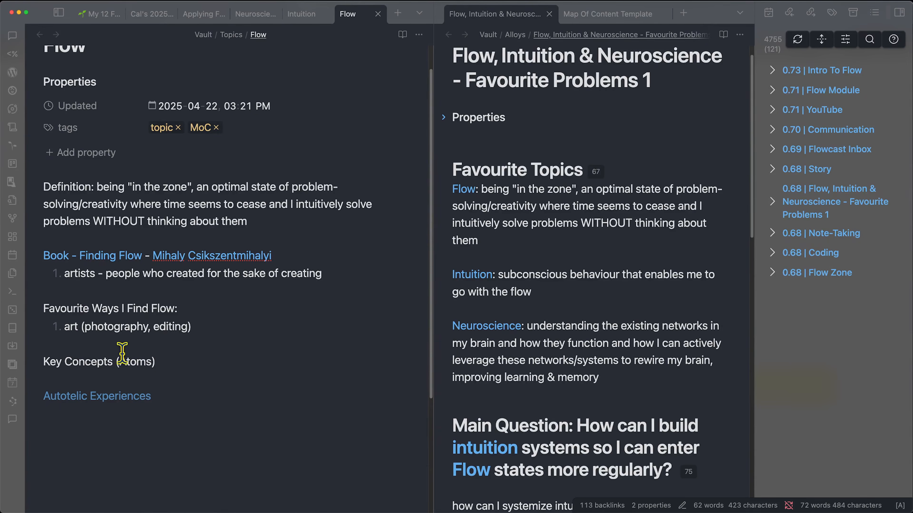
- Start a ``` code block in the Map Of Content Template, then check the channel's videos page
click(595, 18)
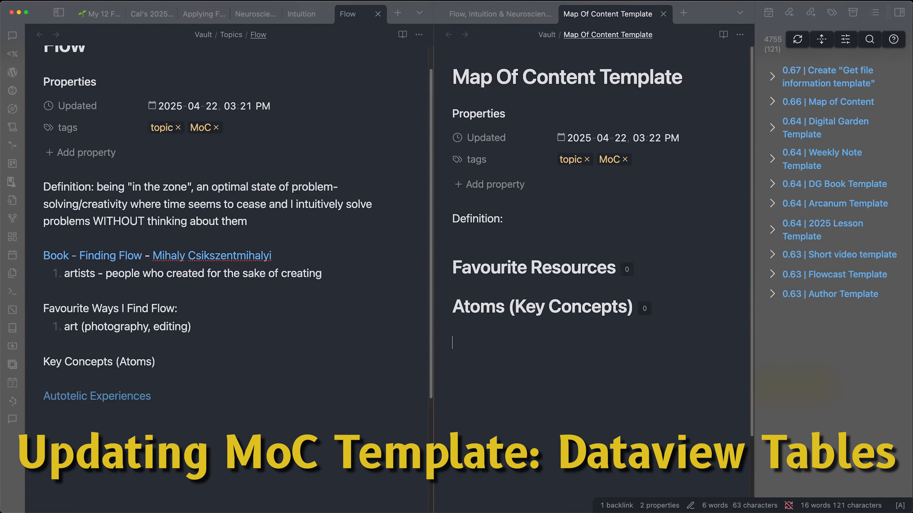
text(```)
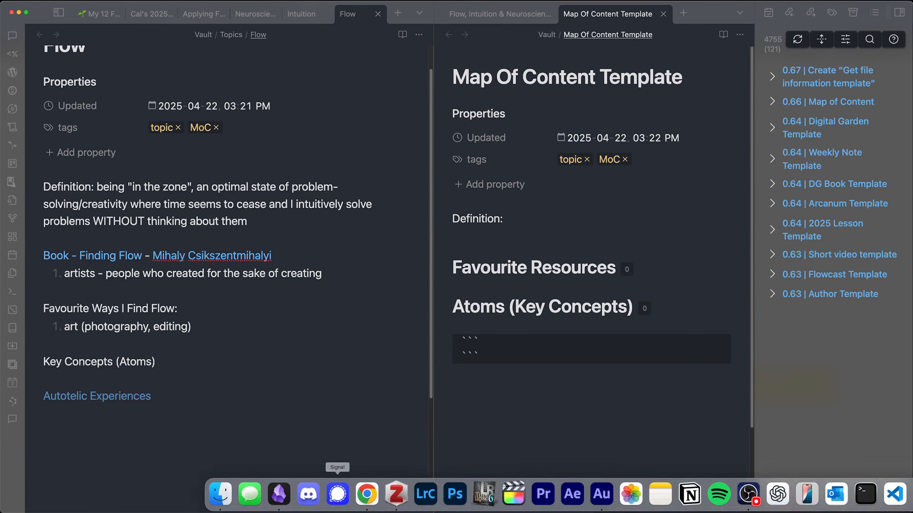
click(363, 497)
click(254, 9)
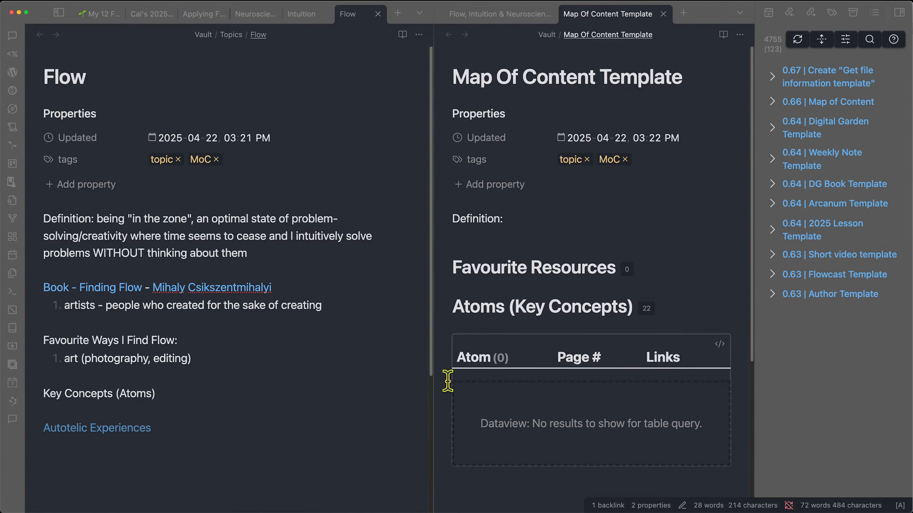
- Create Autotelic Experiences from the Atom (Single Concept) template with topic Flow, then close it
super+click(130, 432)
key(alt+e)
text(at)
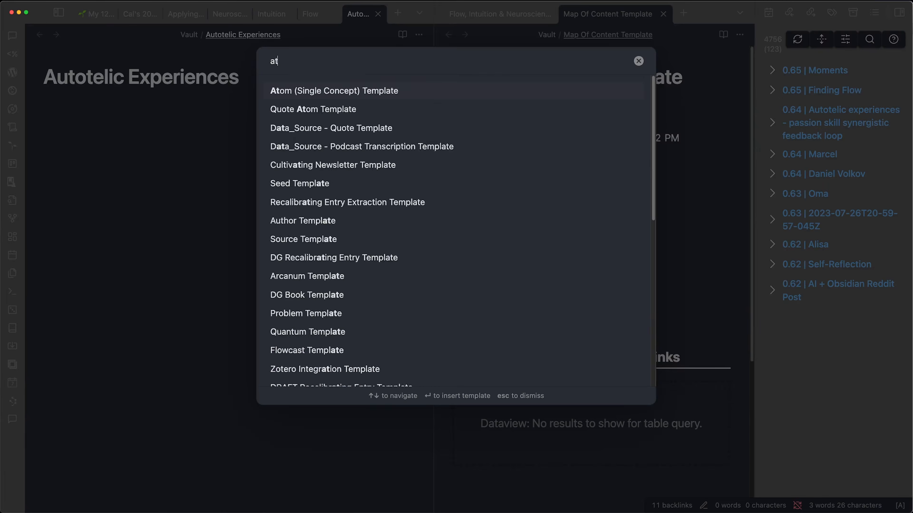
key(Return)
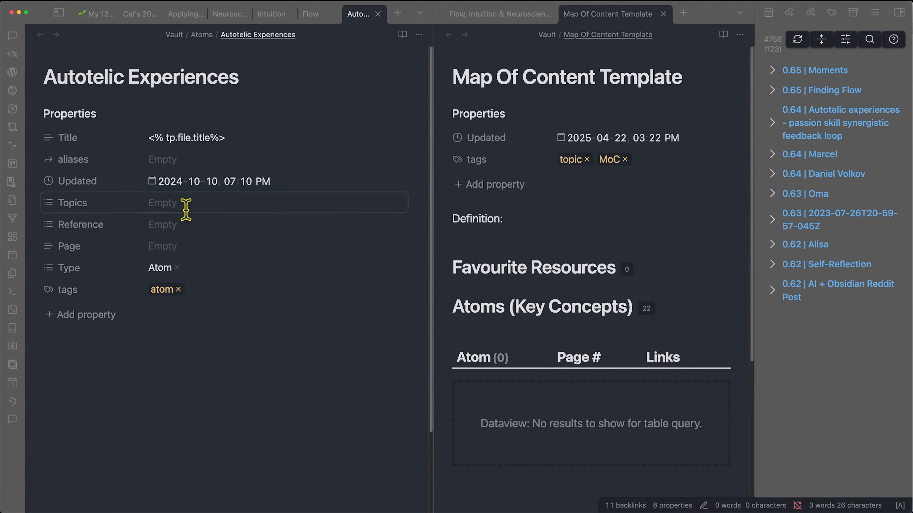
click(185, 203)
text(F)
key(Return)
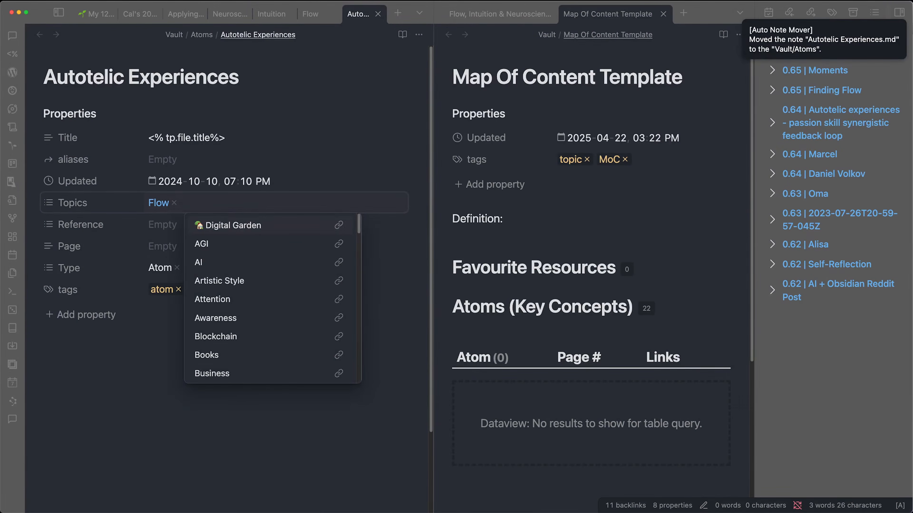
key(Escape)
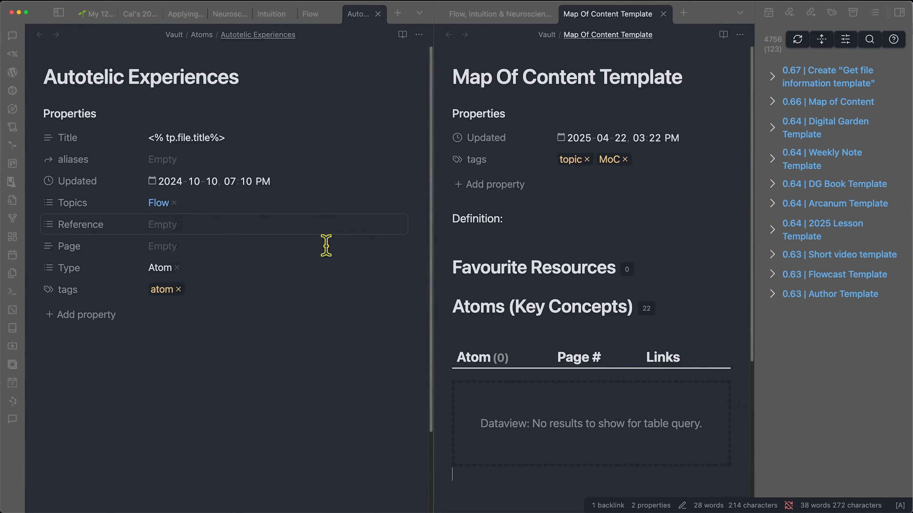
click(378, 14)
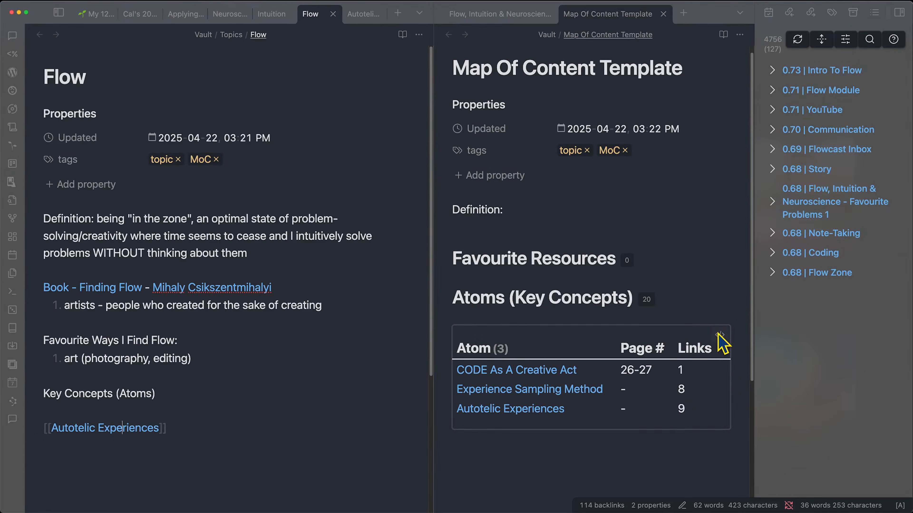
- Inspect the template Atoms table's dataview query and its FROM clause
click(717, 332)
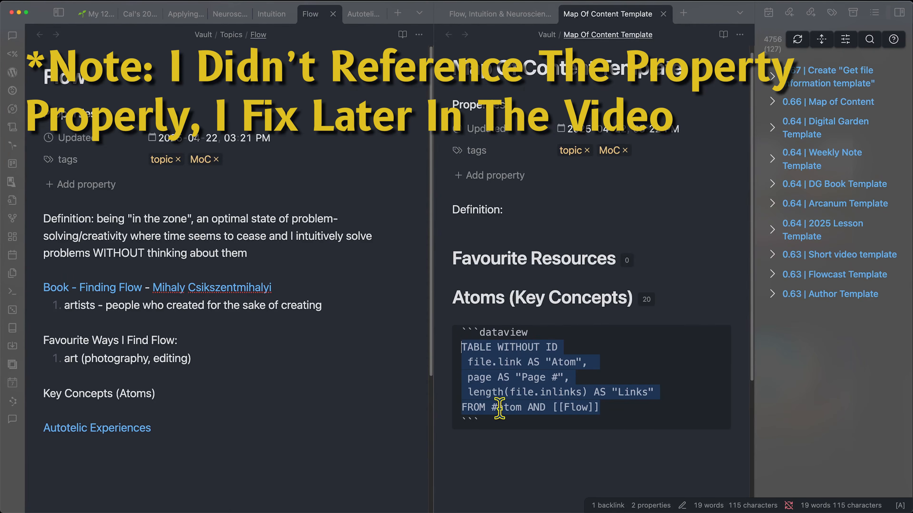
click(488, 407)
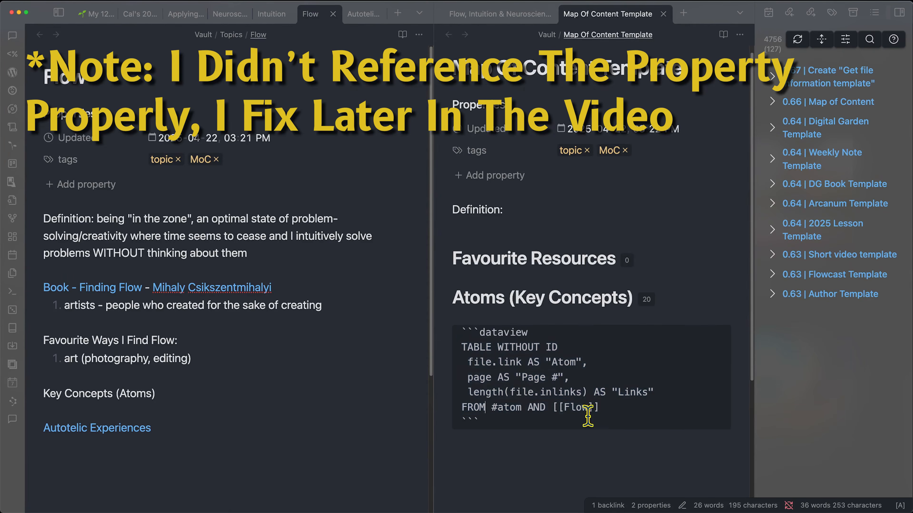
click(572, 443)
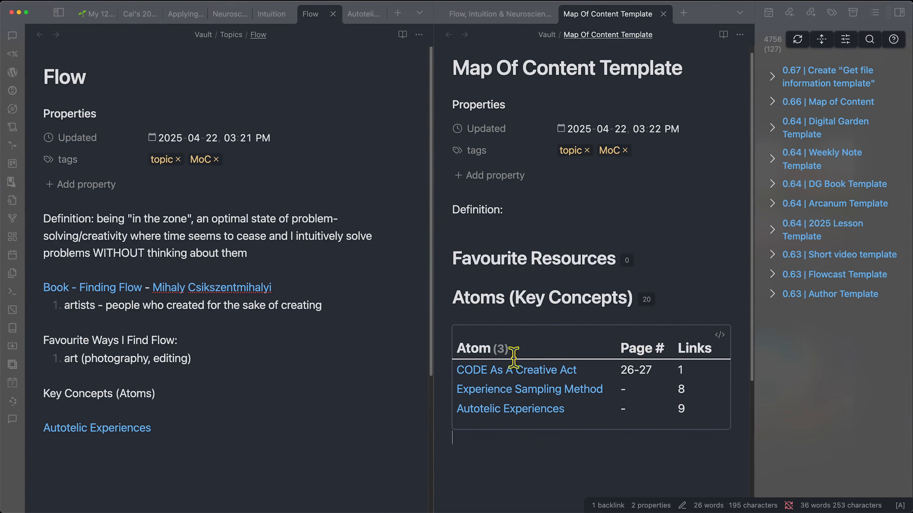
mouse_move(517, 375)
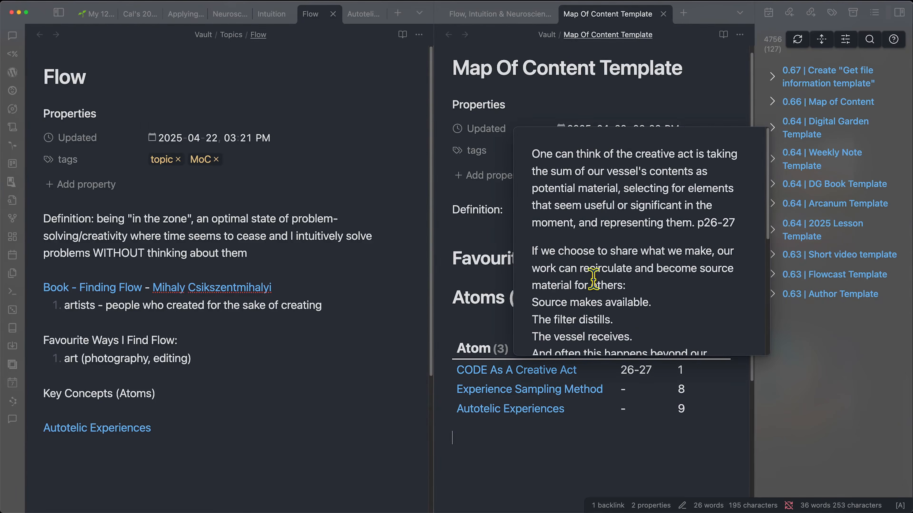
scroll(592, 278, down, 5)
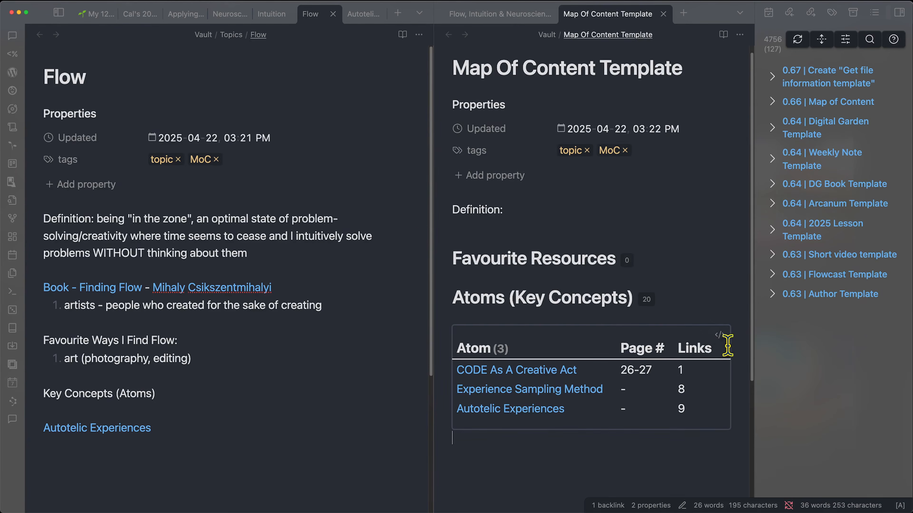
- Copy the atoms query and paste it over the Autotelic Experiences link line in Flow
click(724, 338)
drag(521, 426, 446, 336)
click(162, 473)
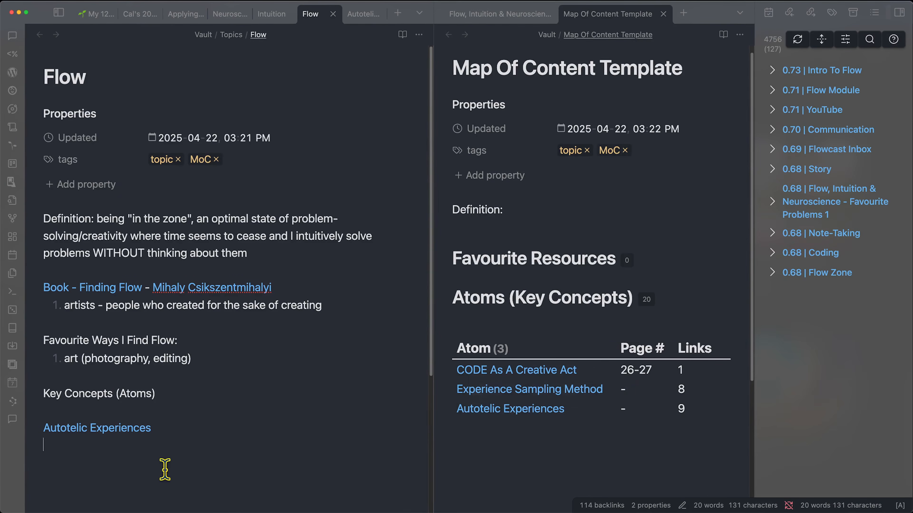
drag(173, 428, 43, 430)
key(super+v)
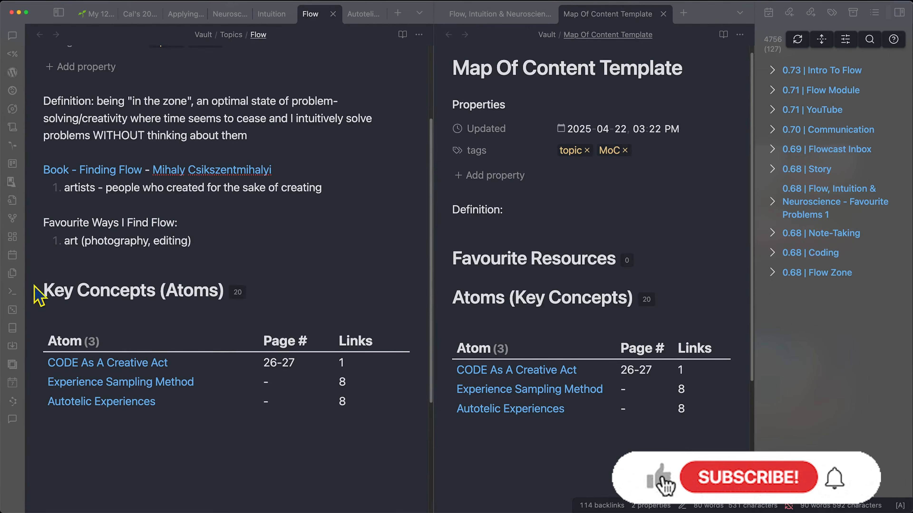
scroll(131, 307, up, 1)
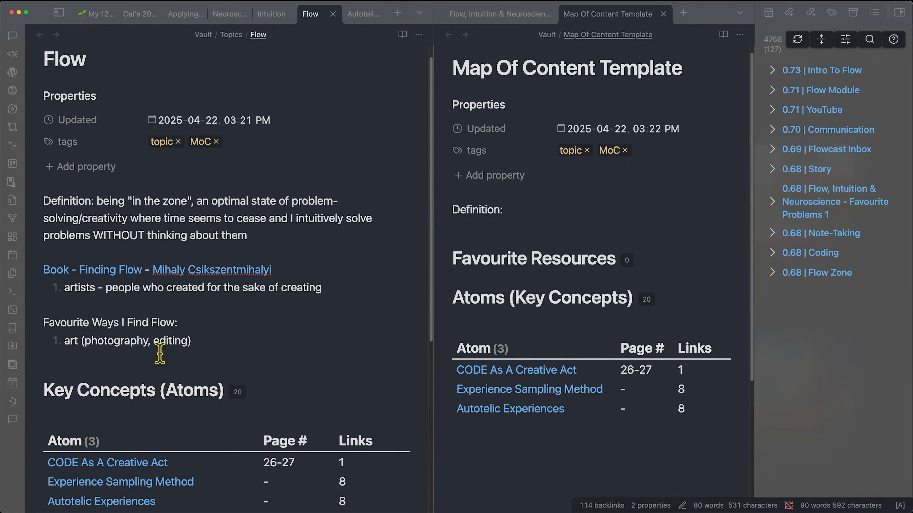
- Add reading books and writing, with digital garden, newsletter and journalling nested under writing
key(Return)
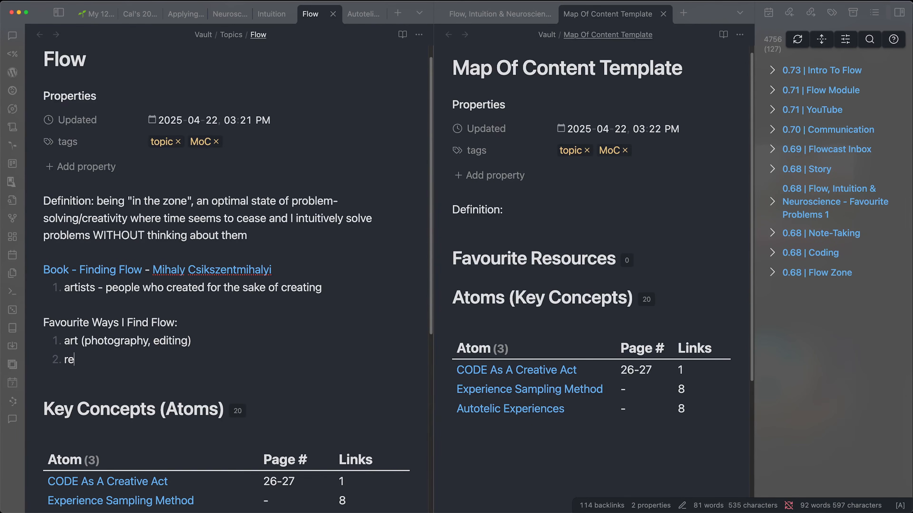
text(reading books)
key(Return)
text(writing)
key(Return)
key(Tab)
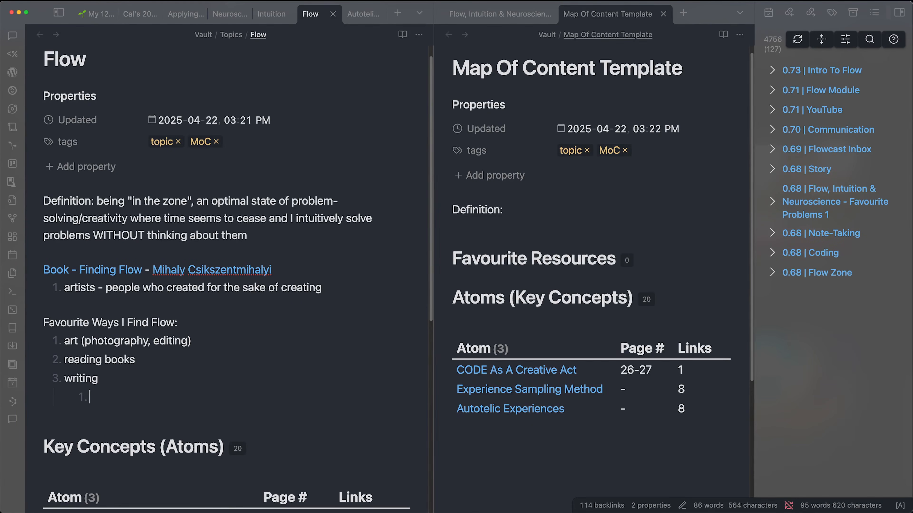
text(digital garden)
key(Return)
text(newlsett)
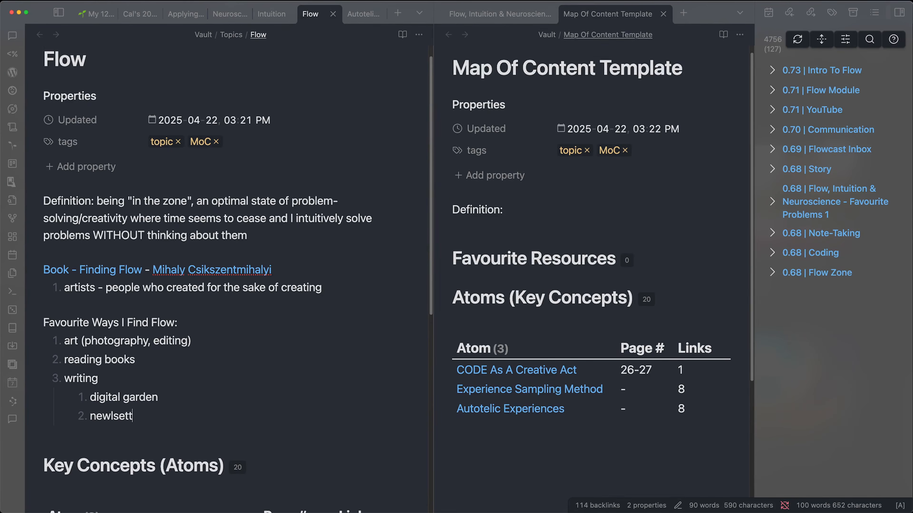
text(er)
key(Return)
text(journalling)
- Add further top-level ways to find flow, including [[Mindfulness]] and walking
key(Return)
key(shift+Tab)
text(tr)
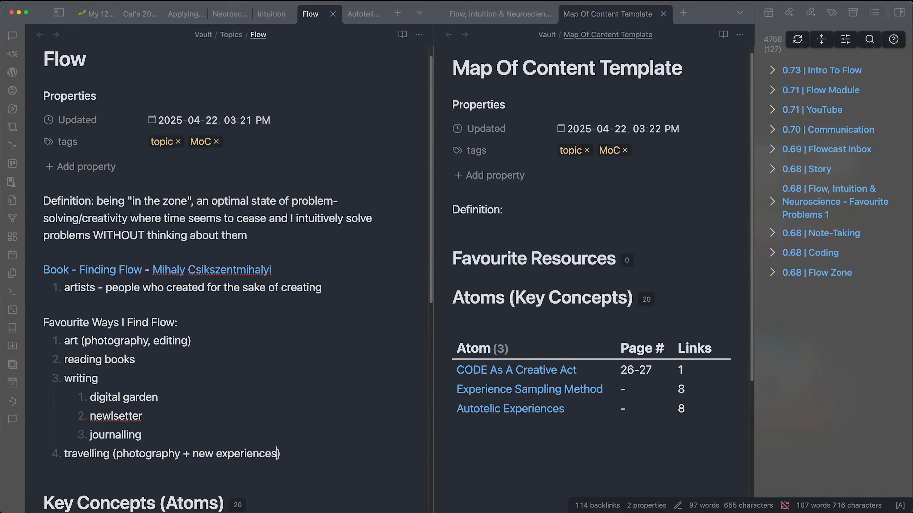
key(Return)
text([[Mindfulness]] n)
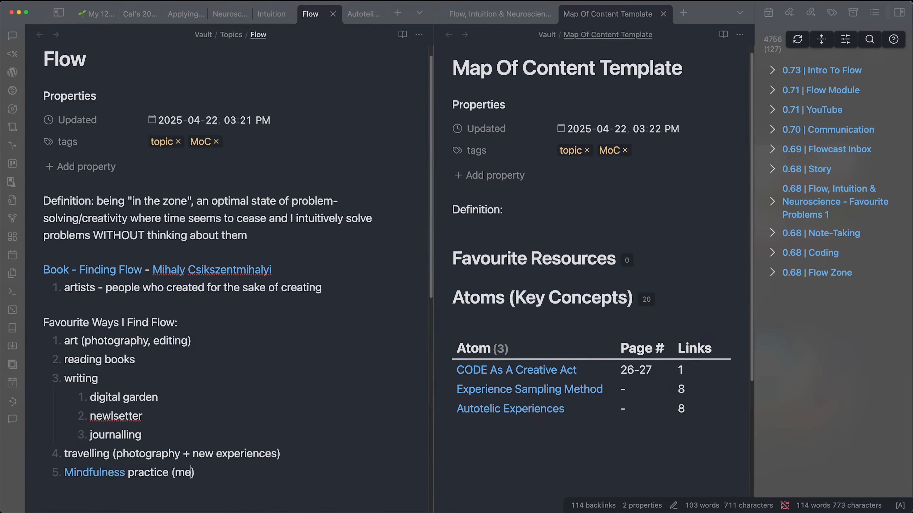
text(ading))
key(Return)
text(walk)
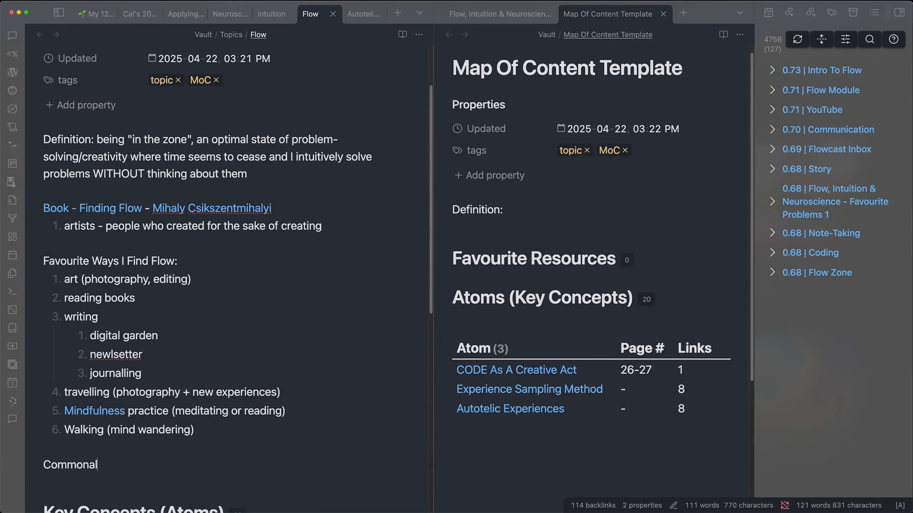
- Begin the Commonalities numbered list with 'exploring the new (The [[Unknown]])'
text(alities)
key(Return)
text(1. explore)
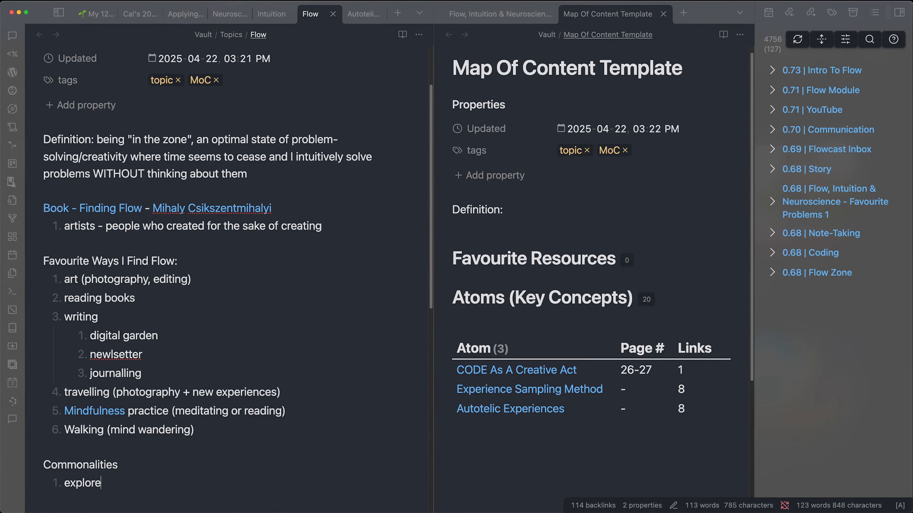
text(known)
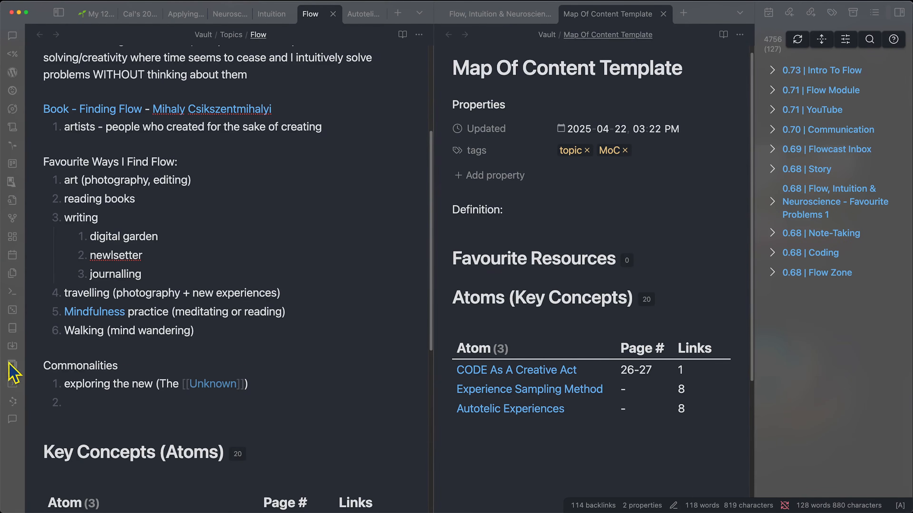
- Check the Flow note's local graph, close it, and begin item 2 'creating something along the way'
click(418, 34)
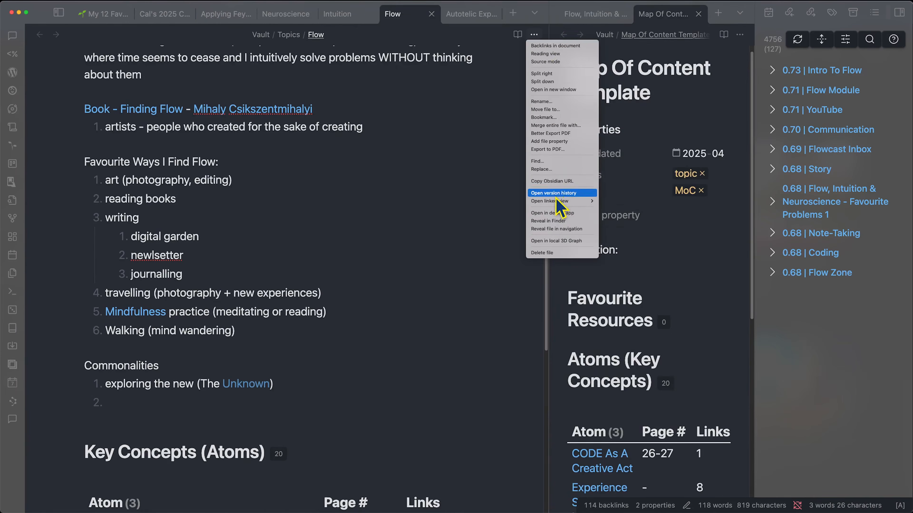
mouse_move(568, 201)
click(623, 201)
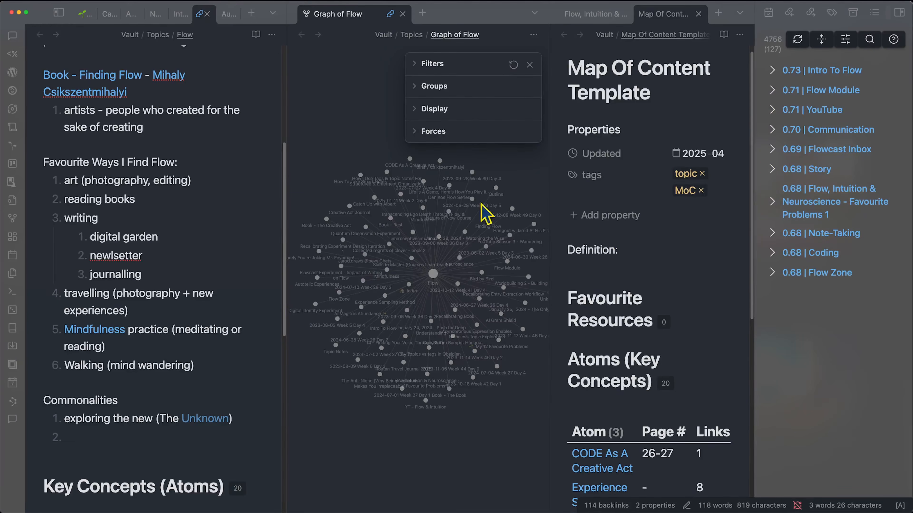
click(402, 13)
text(creating somethi)
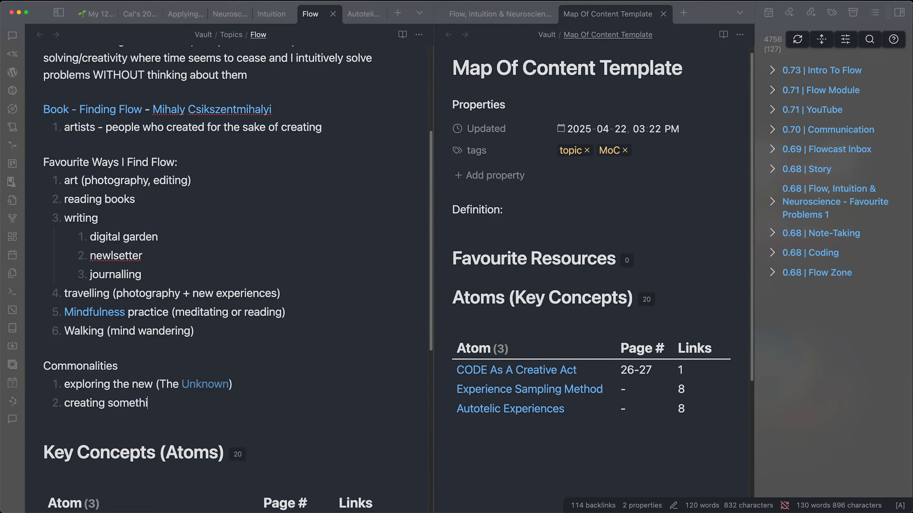
text(ng alnog the way)
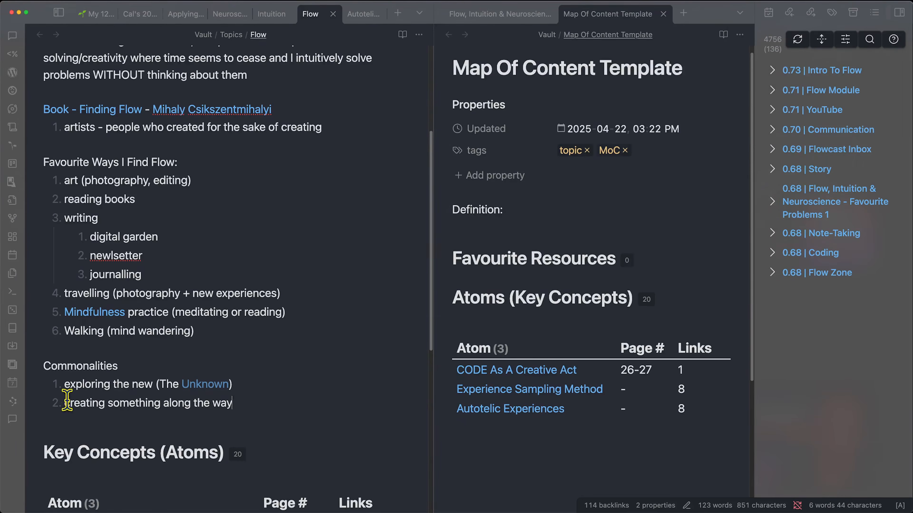
- Finish the second item as 'creating something along the way (output/expression)'
drag(67, 405, 155, 404)
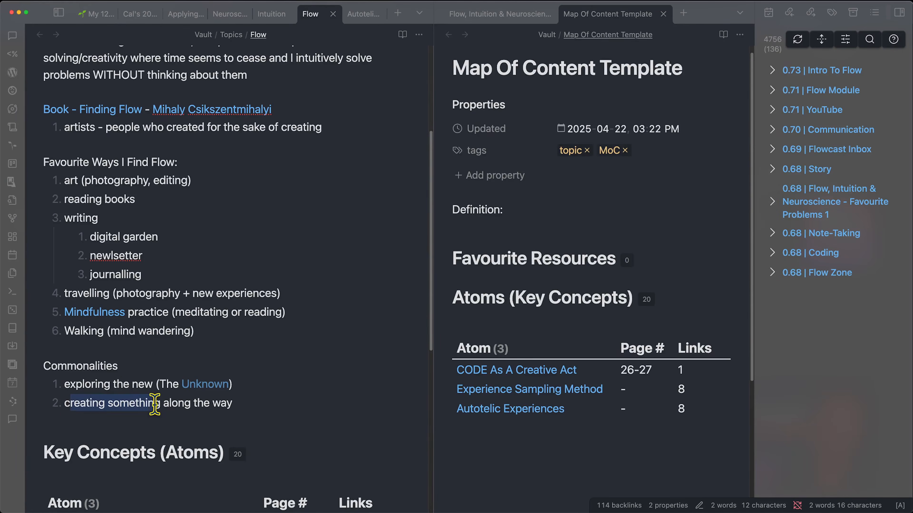
click(261, 404)
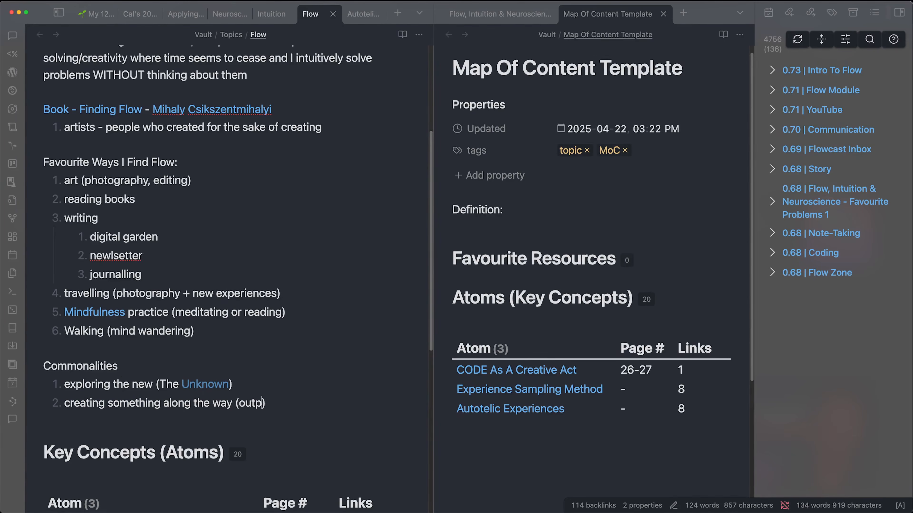
text((output/expres)
text(sion)
key(Return)
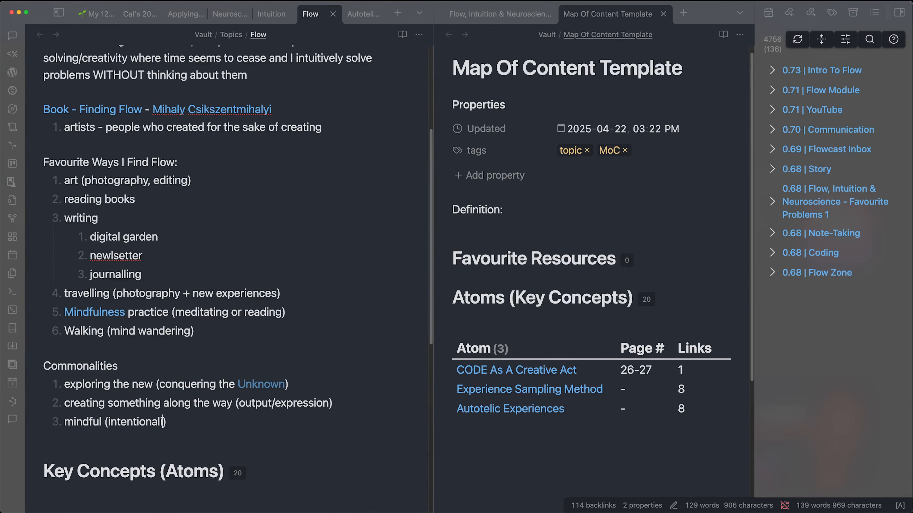
- Add items 'associated with the task', 'high practice/skills' and 'balance between consciousness & subconsciousness'
text(associated with the "task"))
key(Return)
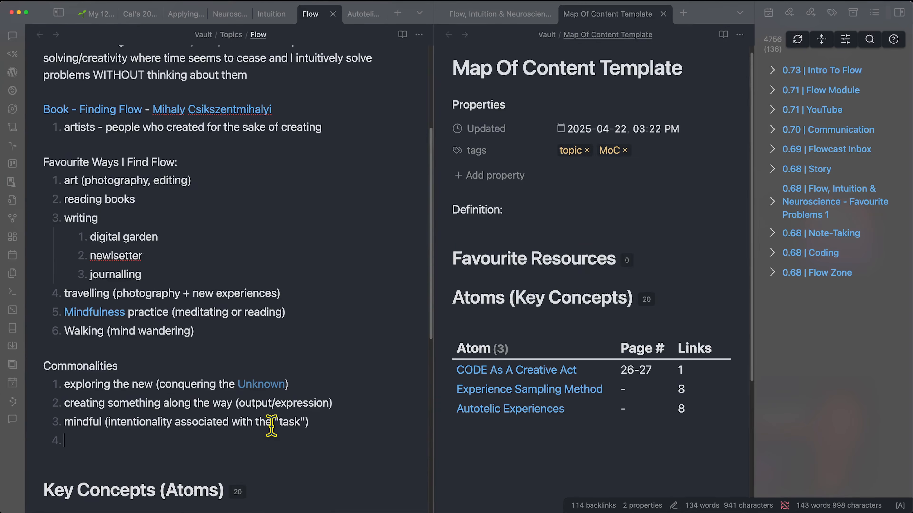
text(h)
text(igh practice/)
text(ski)
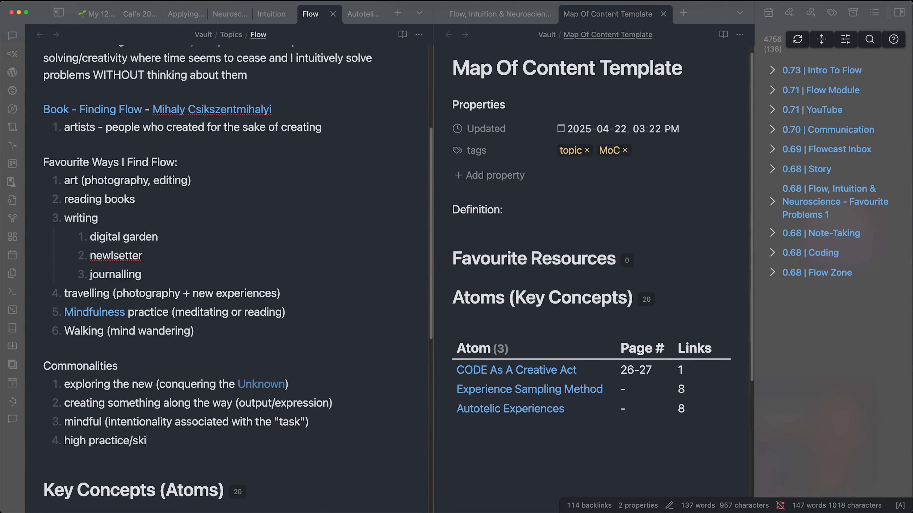
text(lls)
key(Return)
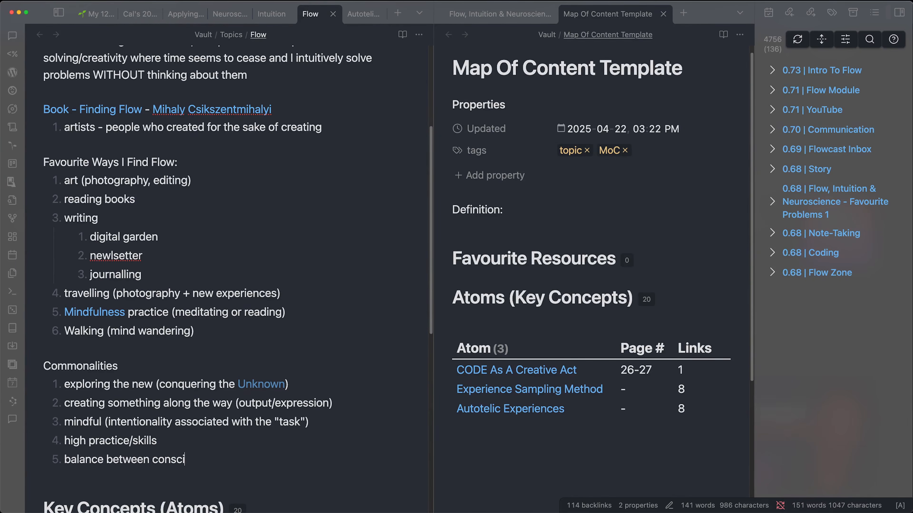
text(s & subsconsciousness)
scroll(287, 393, up, 2)
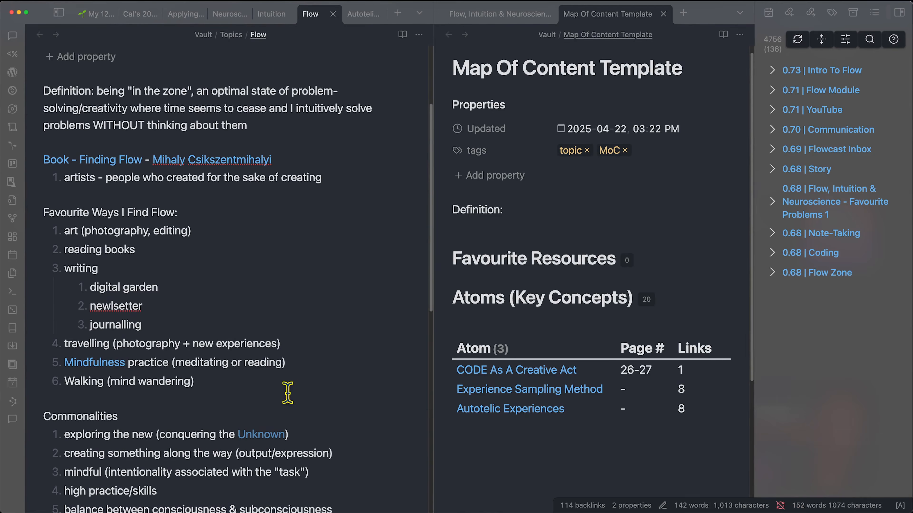
scroll(211, 453, down, 1)
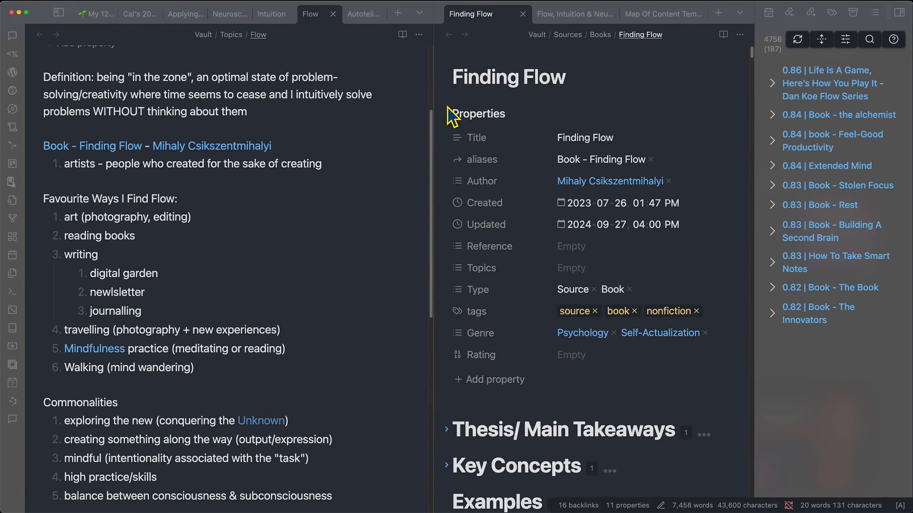
- Collapse Finding Flow's properties and jump to the first 'challenge' match near the harmony line
click(445, 115)
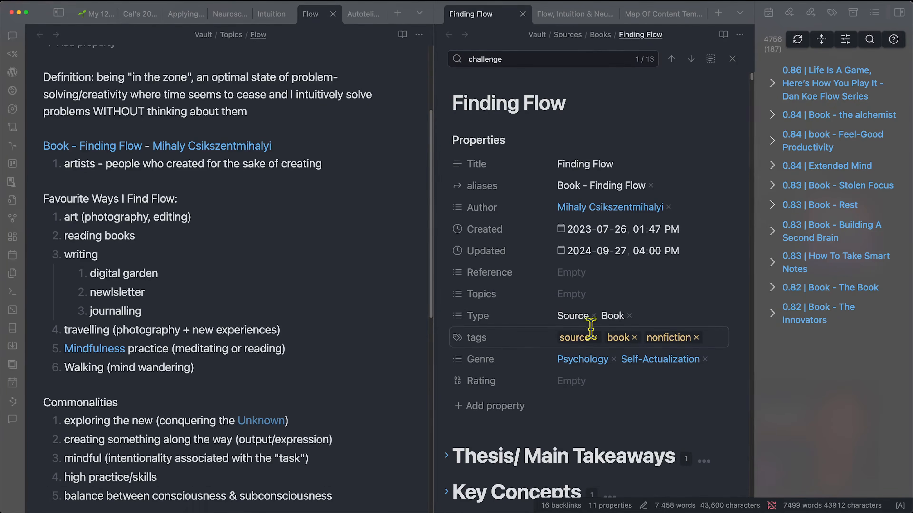
key(Return)
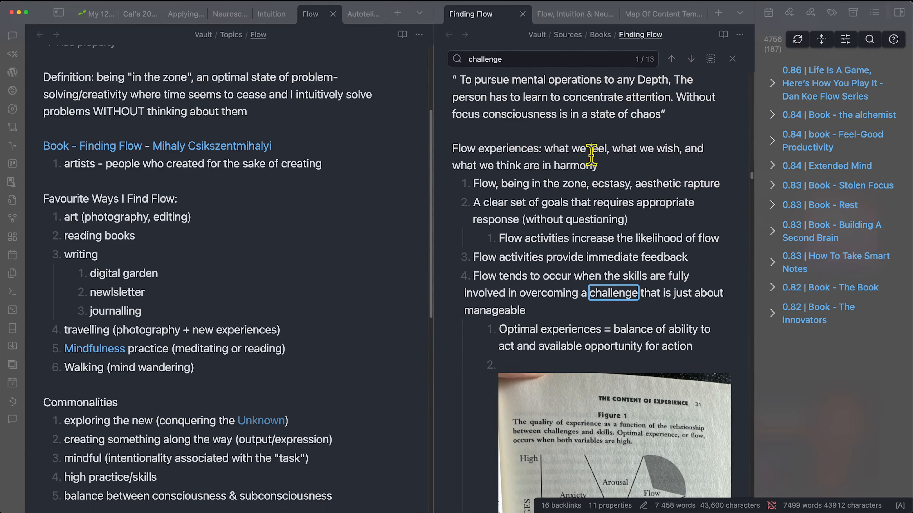
scroll(595, 124, down, 2)
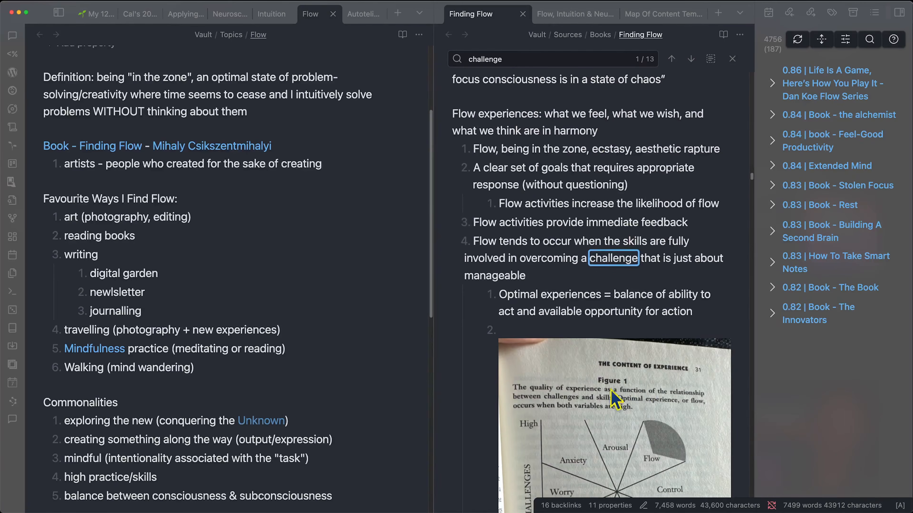
scroll(491, 165, up, 2)
drag(452, 146, 626, 164)
click(626, 164)
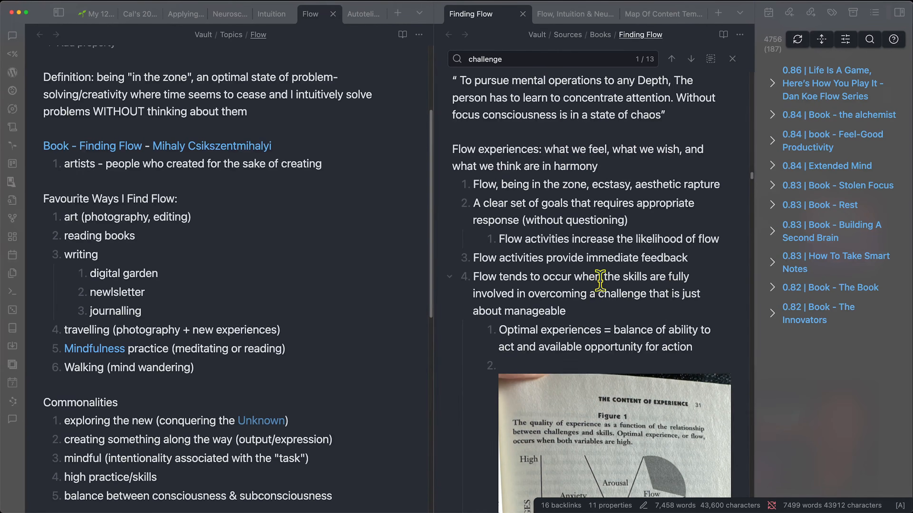
- Review the challenge matches and challenges-versus-skills figure, marking the immediate feedback line
scroll(600, 282, down, 10)
scroll(513, 306, up, 3)
scroll(555, 316, up, 1)
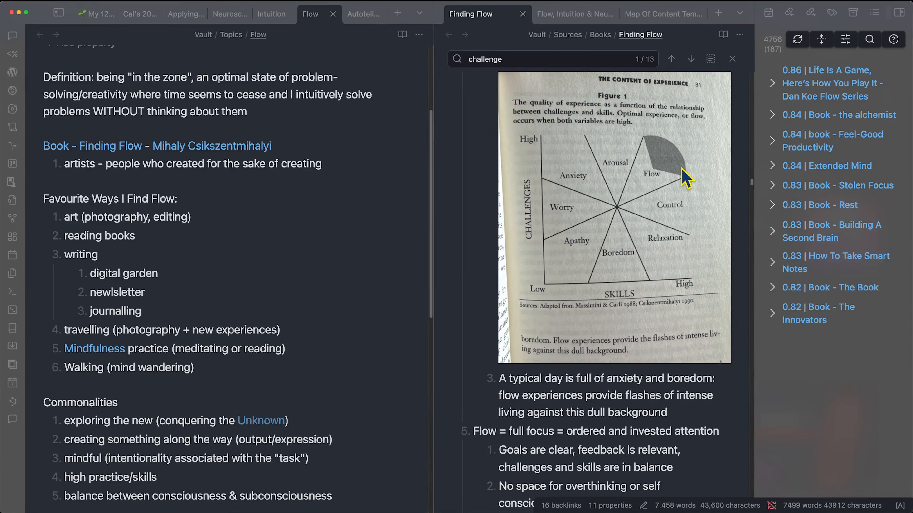
scroll(499, 185, up, 5)
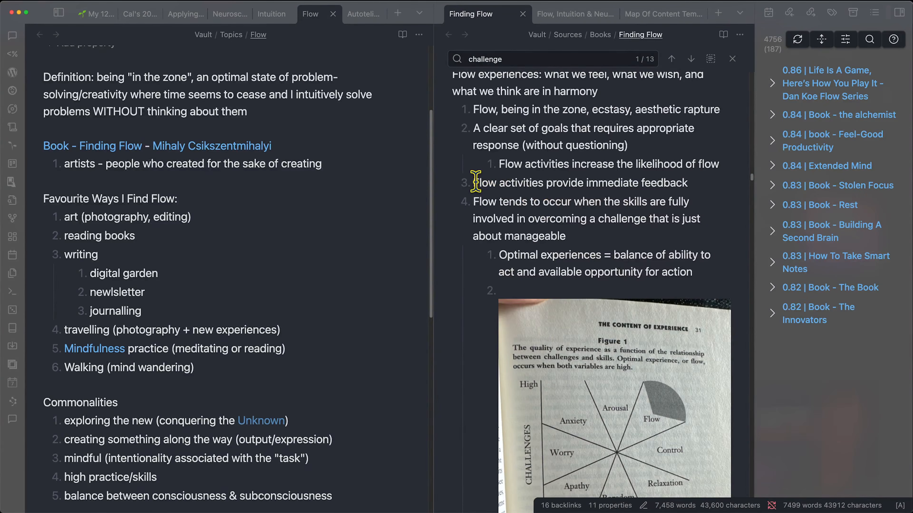
drag(476, 182, 691, 184)
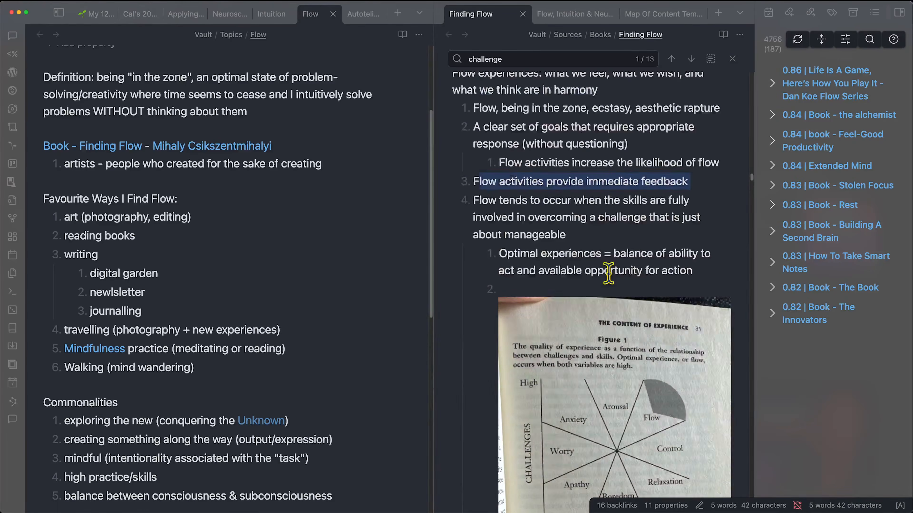
scroll(607, 324, up, 5)
scroll(607, 271, down, 3)
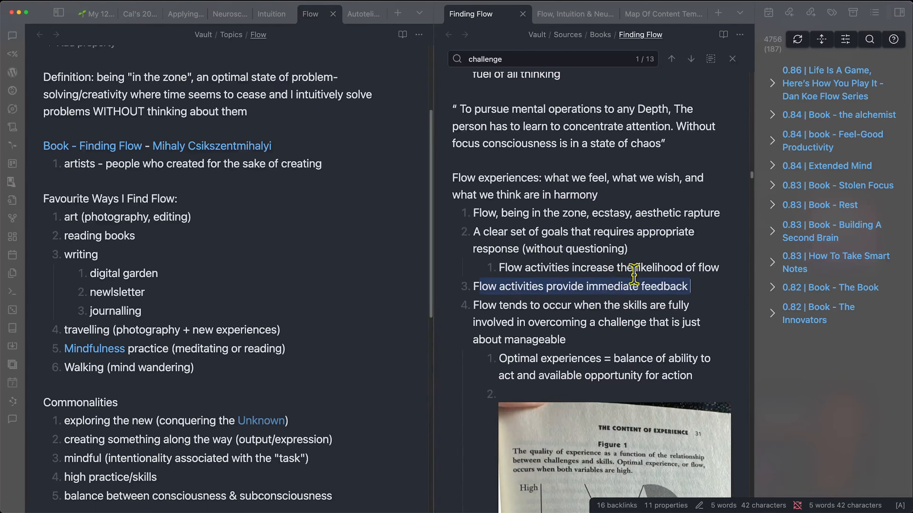
scroll(633, 275, up, 3)
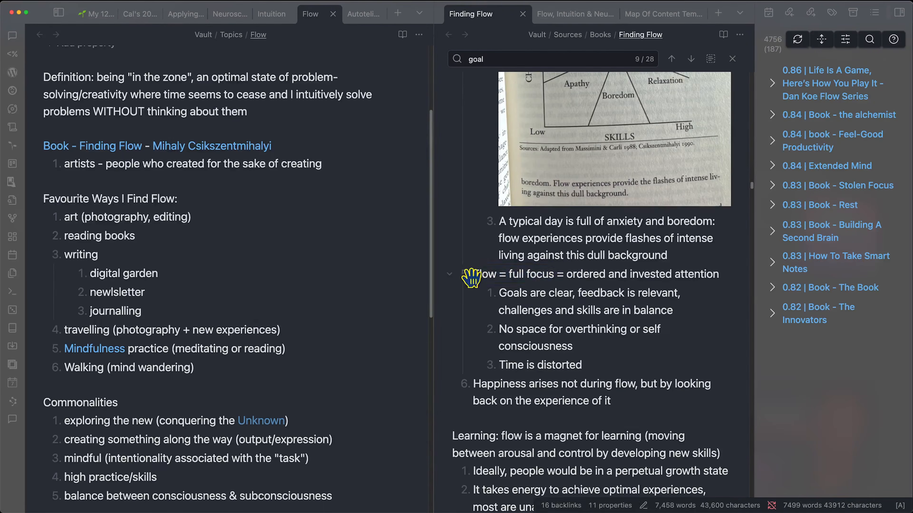
- Search 'goal' and read the Flow = full focus points on goals, overthinking and distorted time
drag(474, 275, 582, 270)
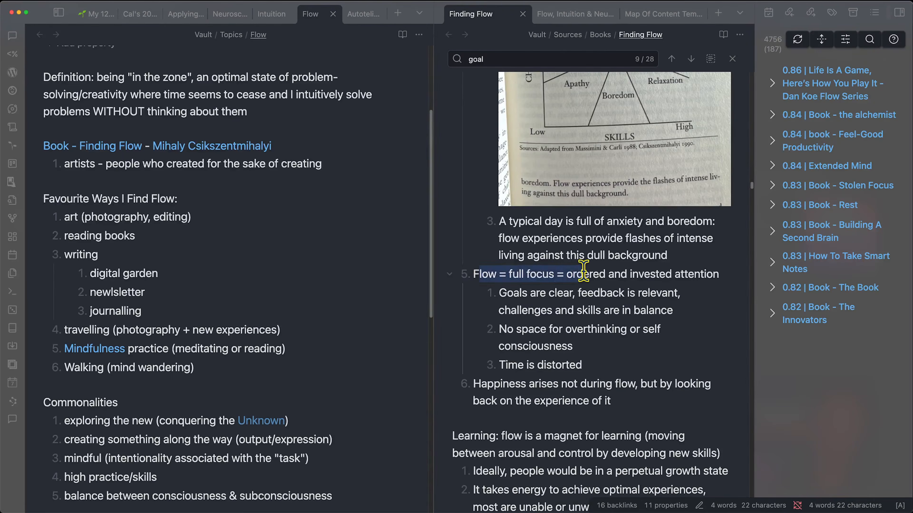
click(578, 274)
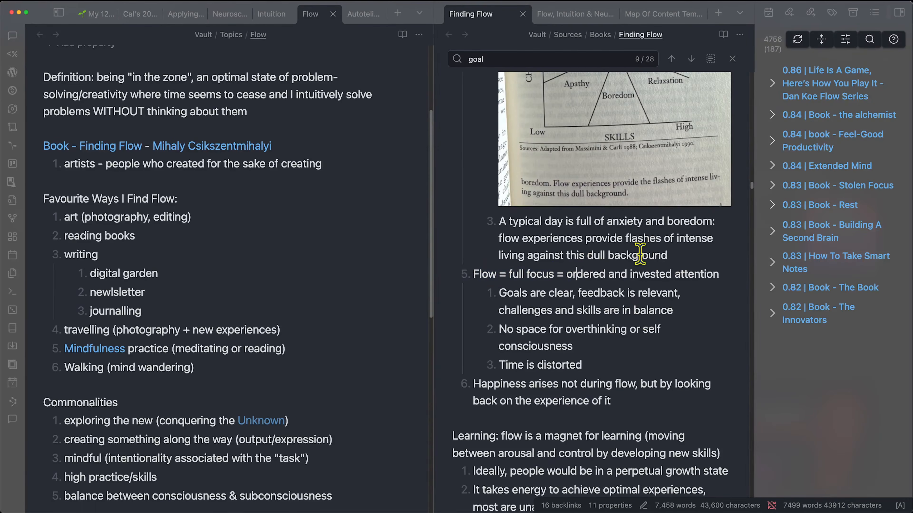
drag(499, 292, 695, 308)
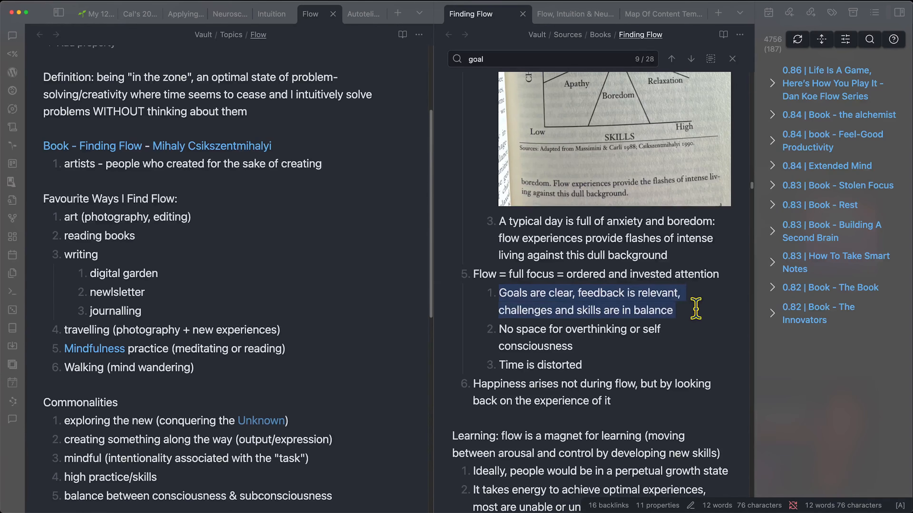
click(664, 327)
double_click(579, 328)
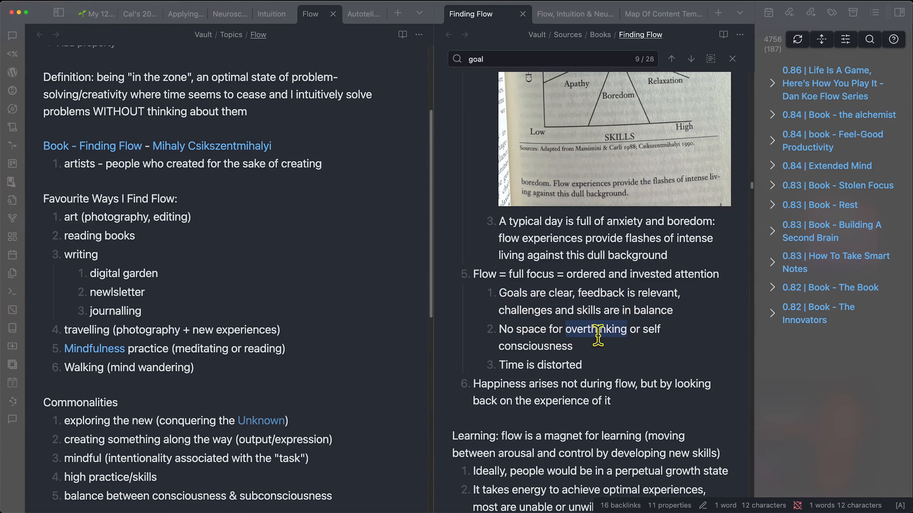
drag(500, 364, 586, 364)
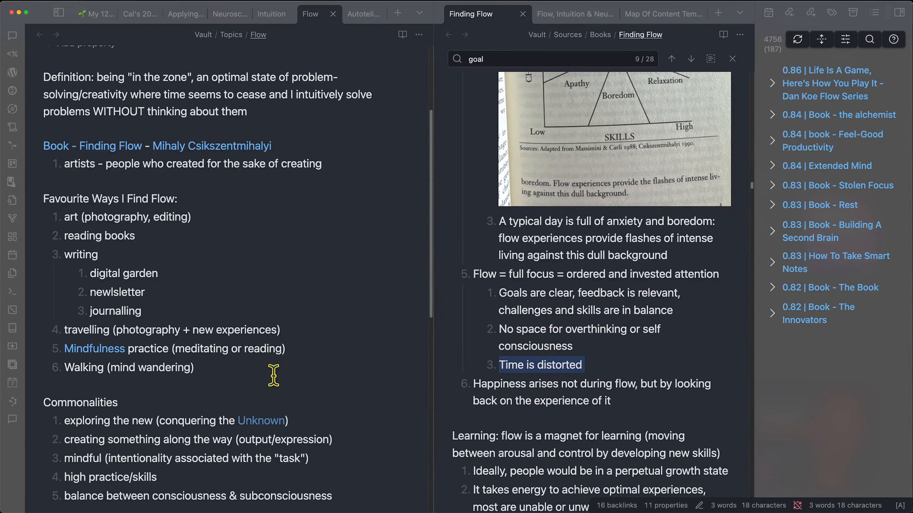
scroll(570, 364, down, 1)
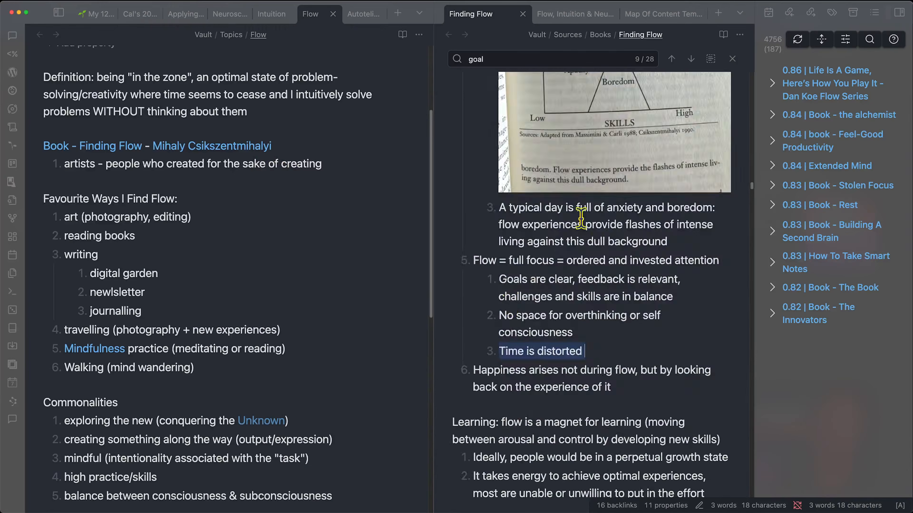
scroll(613, 237, up, 10)
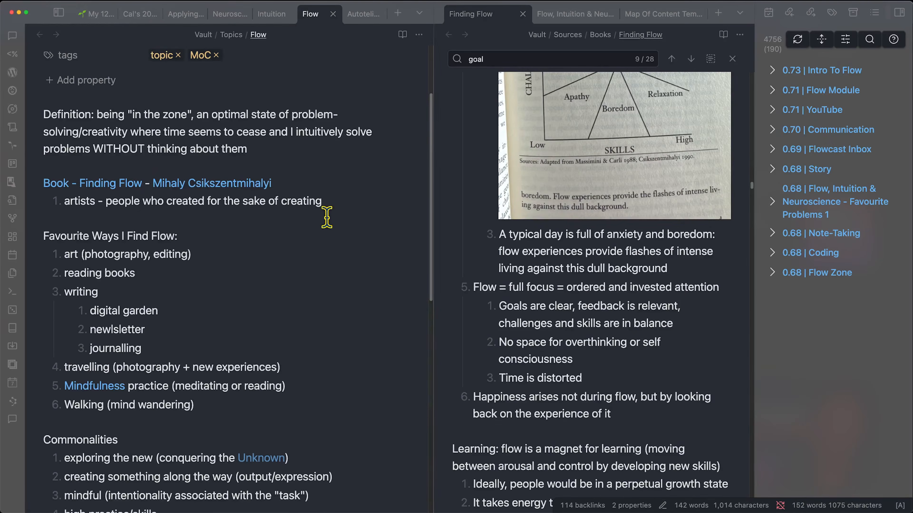
- Paste the 'what we feel, what we wish, and what we think are in harmony' quote under artists
key(Return)
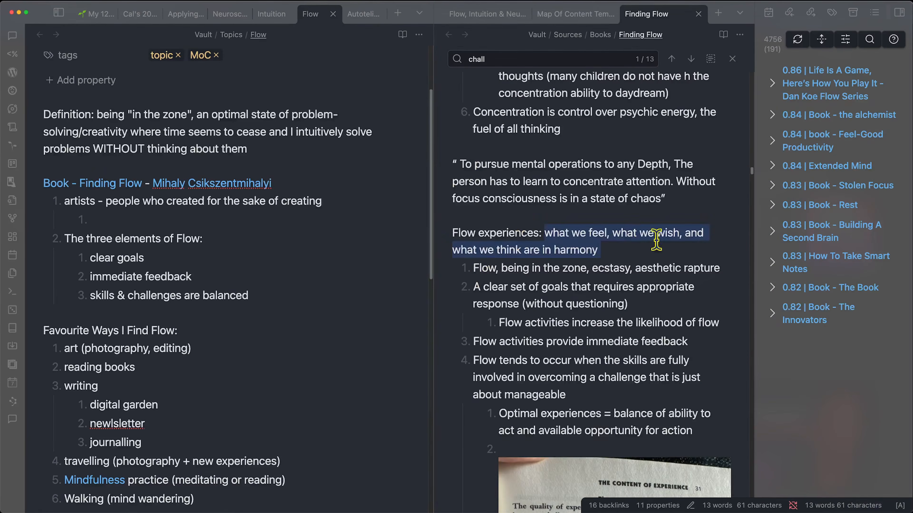
text("what we feel, what we wish, and what we think are in harmony")
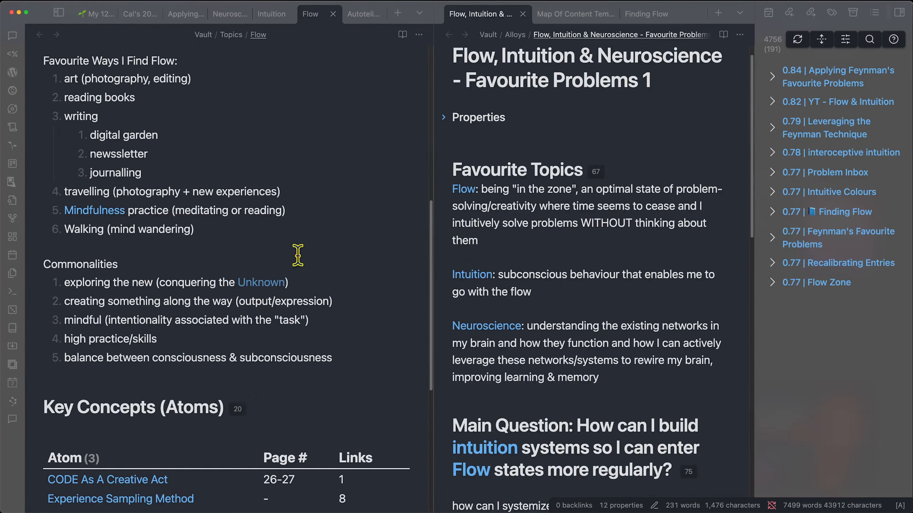
scroll(316, 362, up, 10)
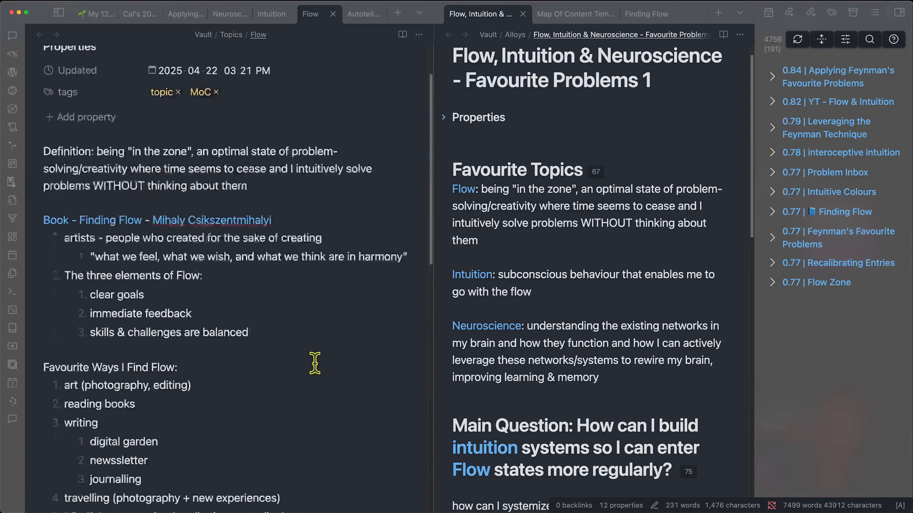
scroll(266, 291, down, 12)
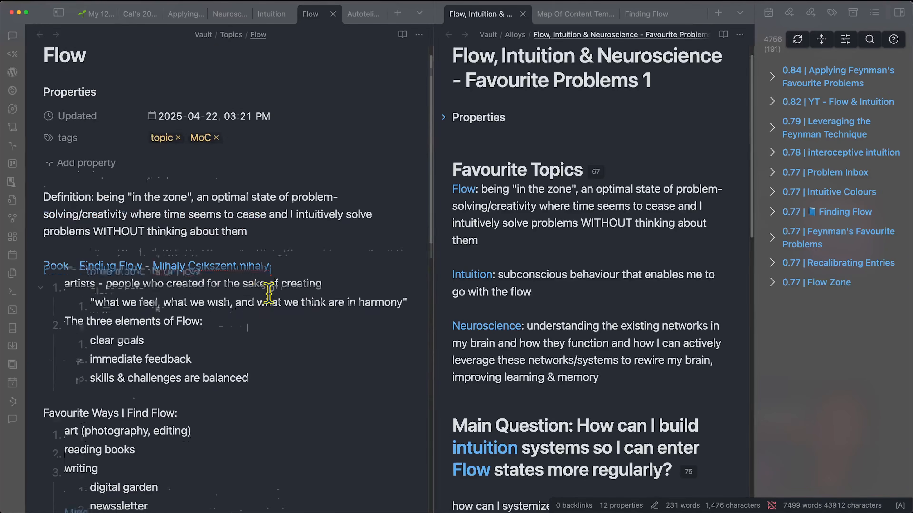
scroll(269, 293, up, 6)
scroll(268, 293, up, 3)
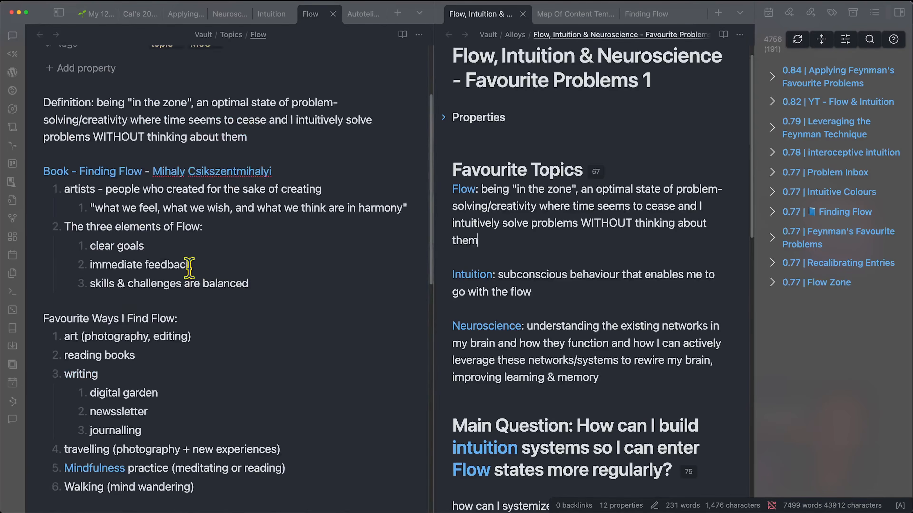
scroll(246, 263, down, 5)
scroll(161, 119, up, 1)
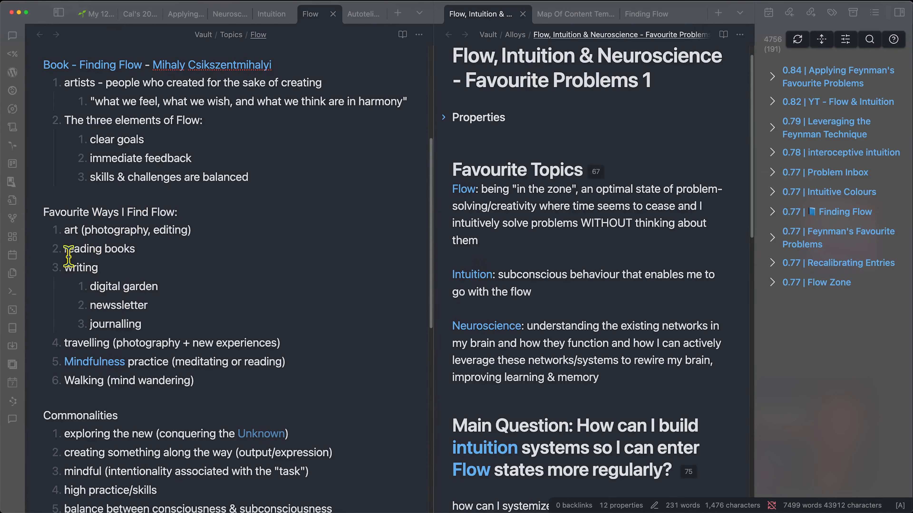
scroll(142, 356, down, 5)
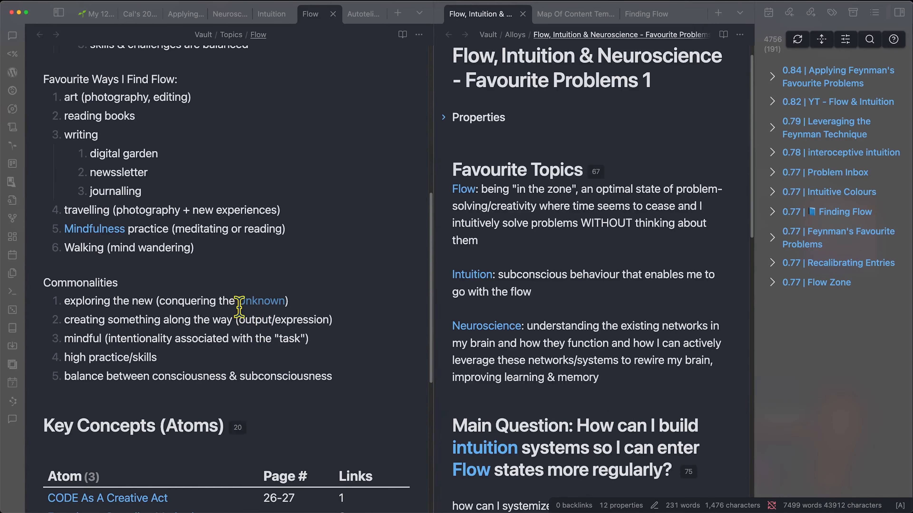
scroll(151, 351, down, 2)
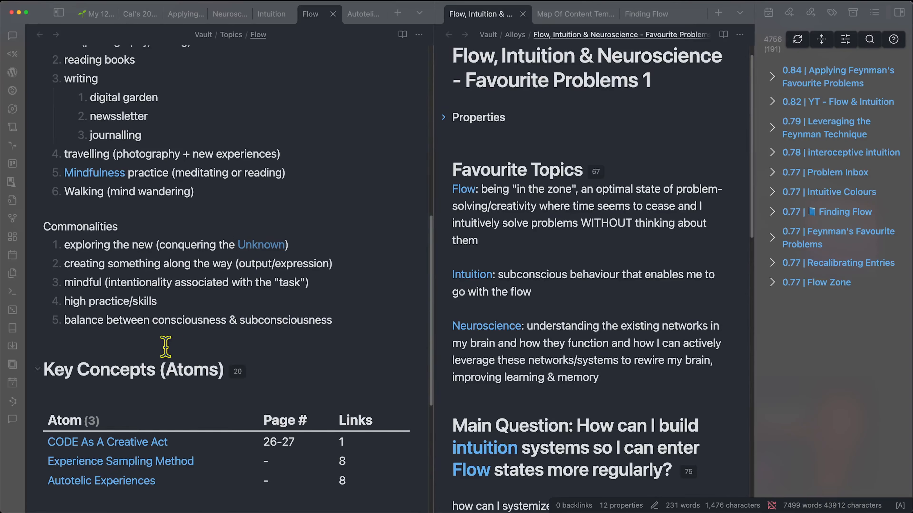
double_click(284, 320)
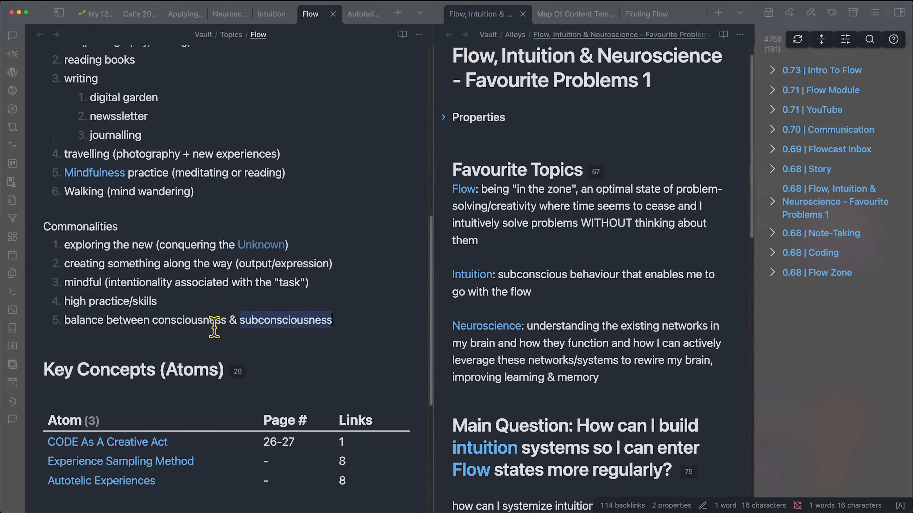
scroll(128, 317, down, 2)
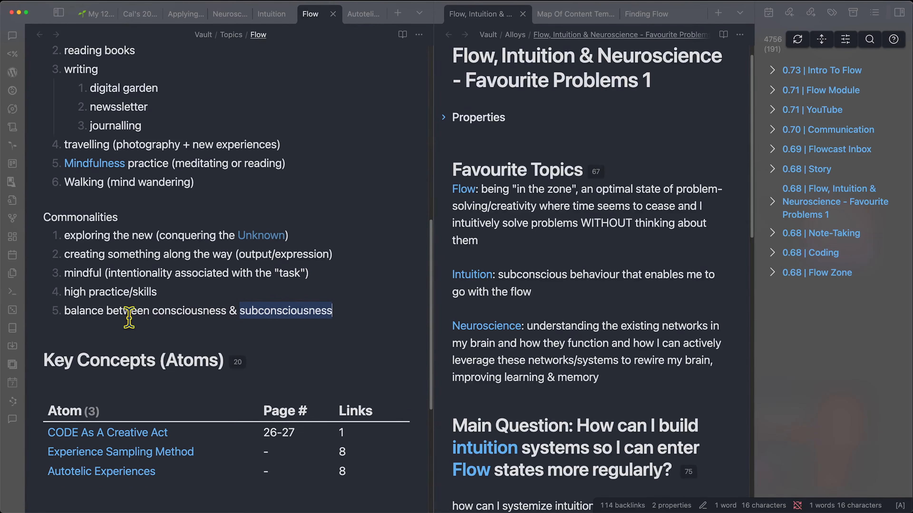
scroll(124, 363, up, 7)
scroll(123, 373, up, 8)
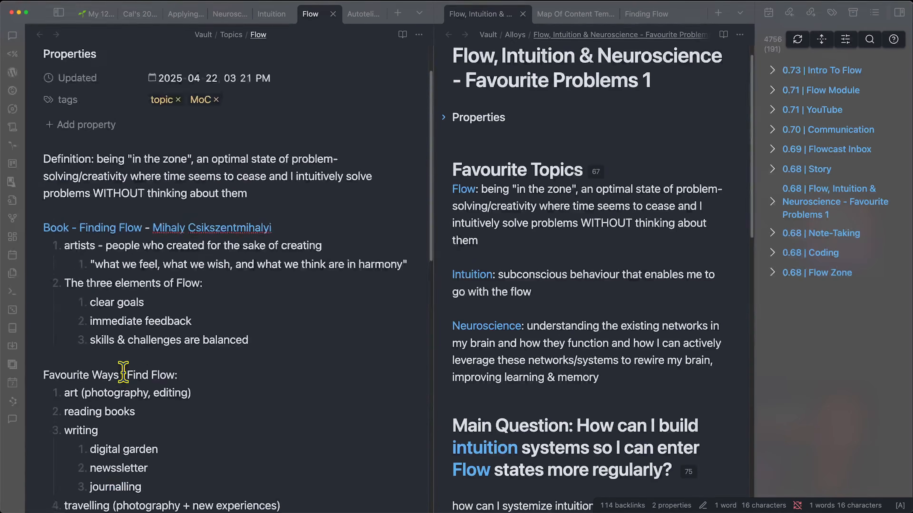
- Move the Intuition note into the Topics folder with the move-file command
click(272, 15)
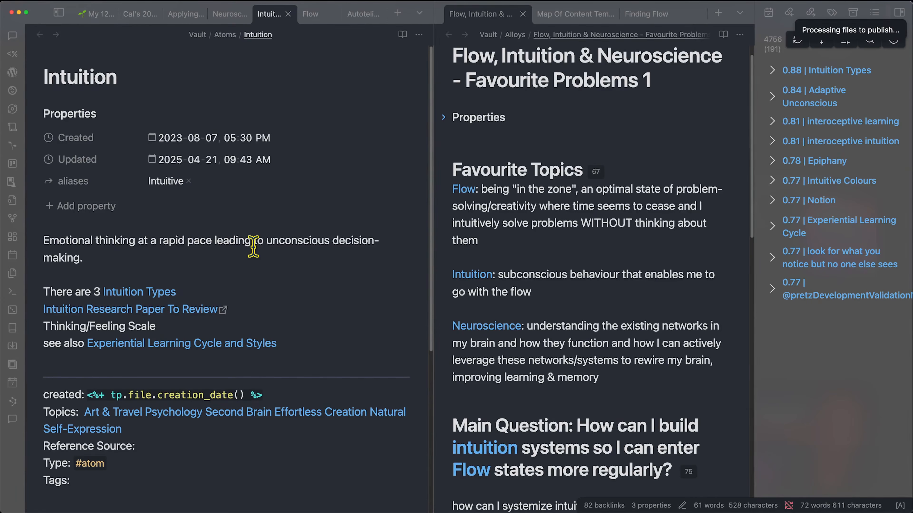
key(super+p)
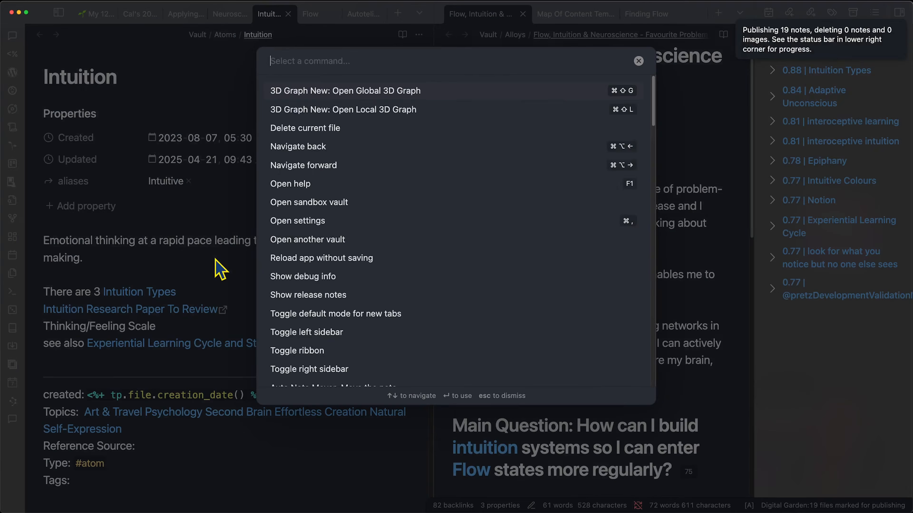
text(move)
key(Return)
text(topics)
key(Return)
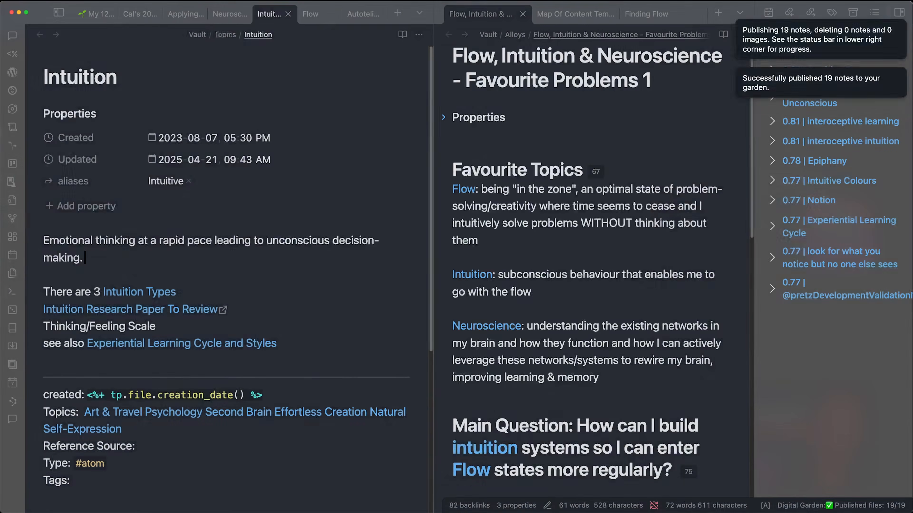
- Give Intuition Psychology and Neuroscience topics, topic and MoC tags, and a Related Notes line
scroll(110, 399, down, 1)
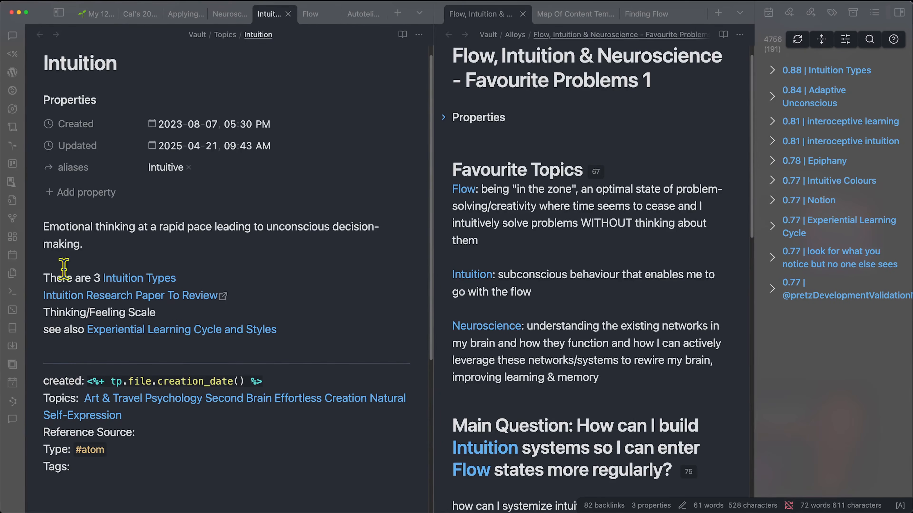
drag(133, 414, 85, 401)
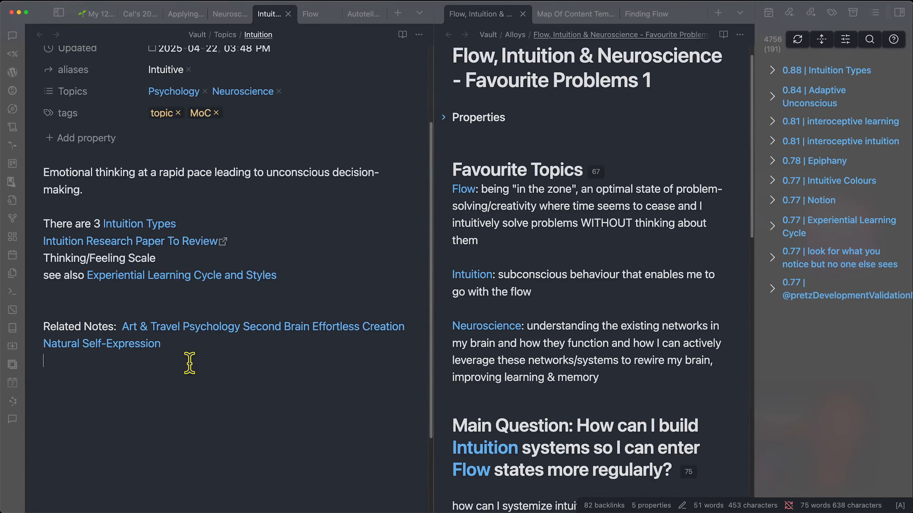
scroll(188, 367, up, 3)
scroll(189, 363, down, 5)
scroll(197, 363, up, 5)
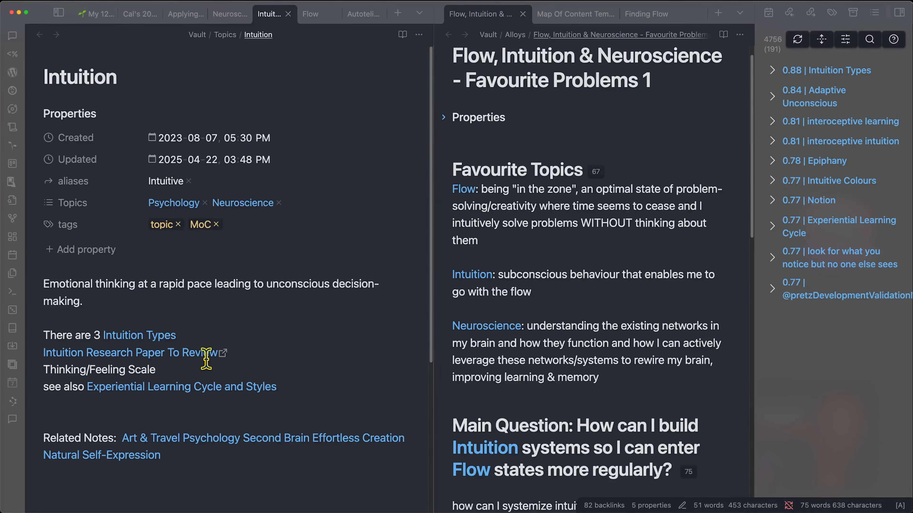
- Move the Map Of Content Template note into the _templates folder
click(575, 15)
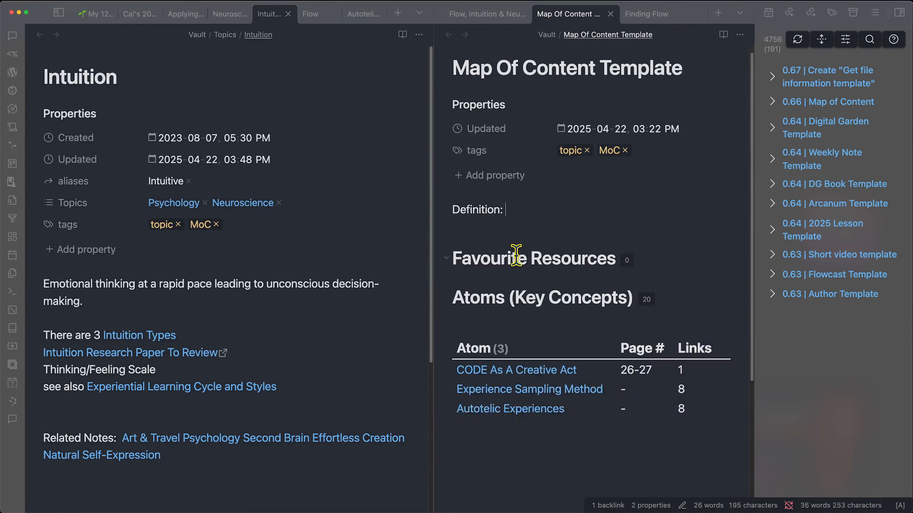
key(super+p)
text(move file)
key(Return)
text(templ)
key(Return)
- Insert the Map Of Content Template at the end of the Intuition note
click(349, 456)
key(alt+e)
text(map)
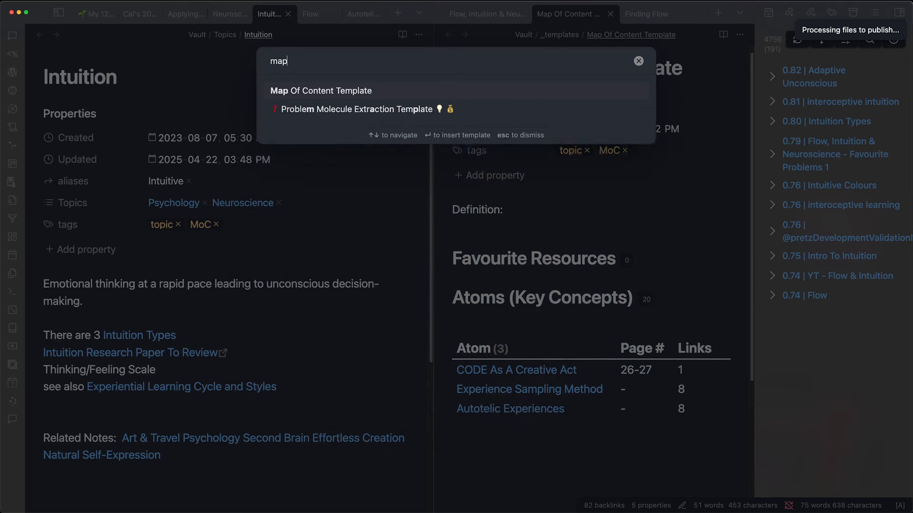
key(Return)
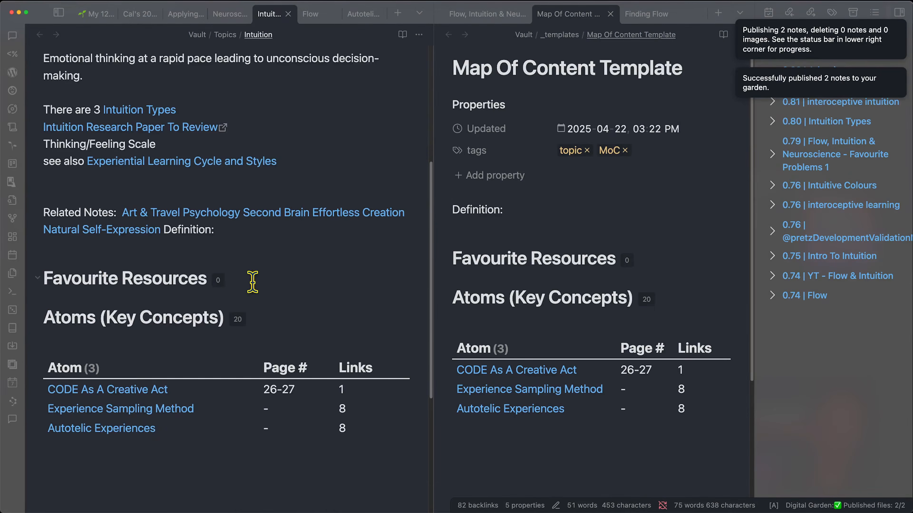
- Move the Related Notes paragraph under the Favourite Resources heading
click(249, 282)
key(Return)
drag(111, 232, 25, 232)
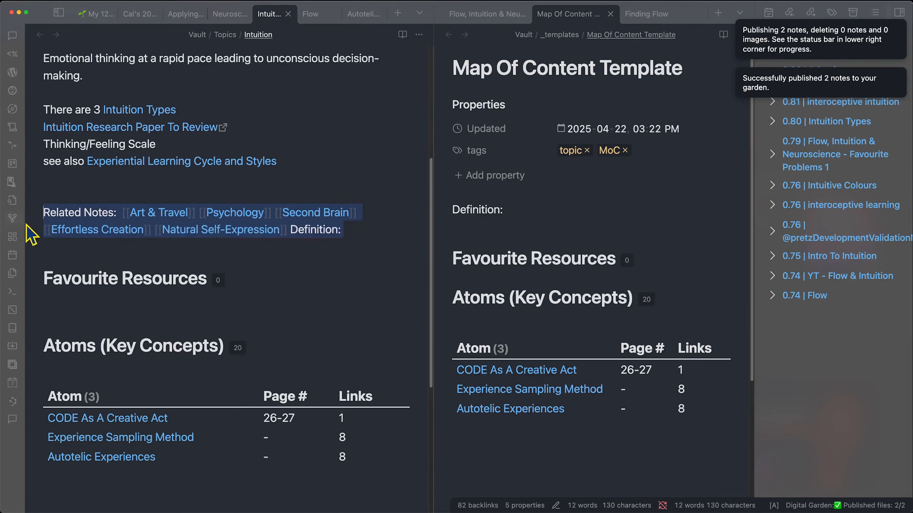
key(cmd+x)
click(126, 287)
key(cmd+v)
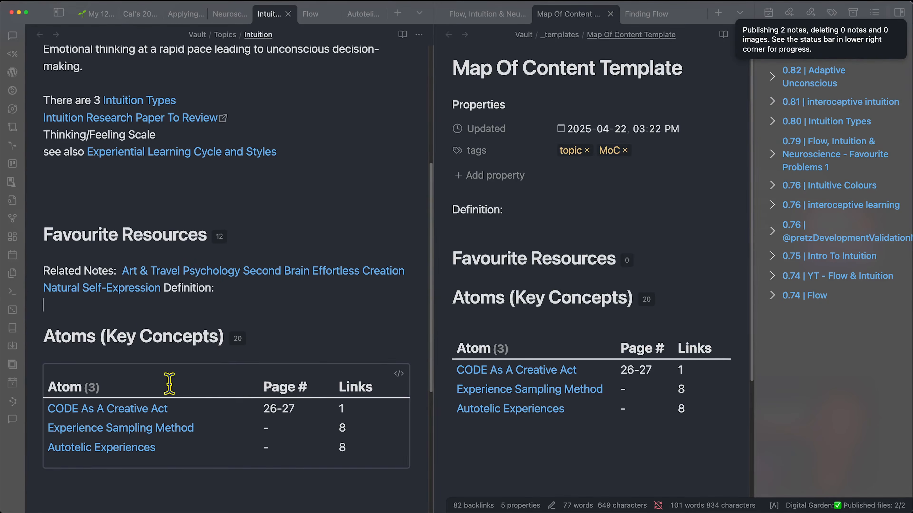
- Change the atoms table query from Flow to Intuition and review its eight listed atoms
click(399, 364)
double_click(163, 437)
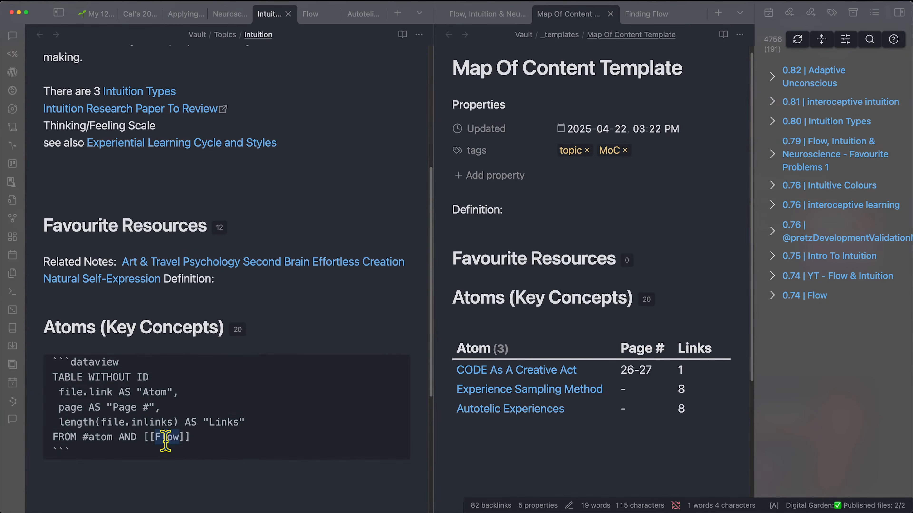
text(Intuition)
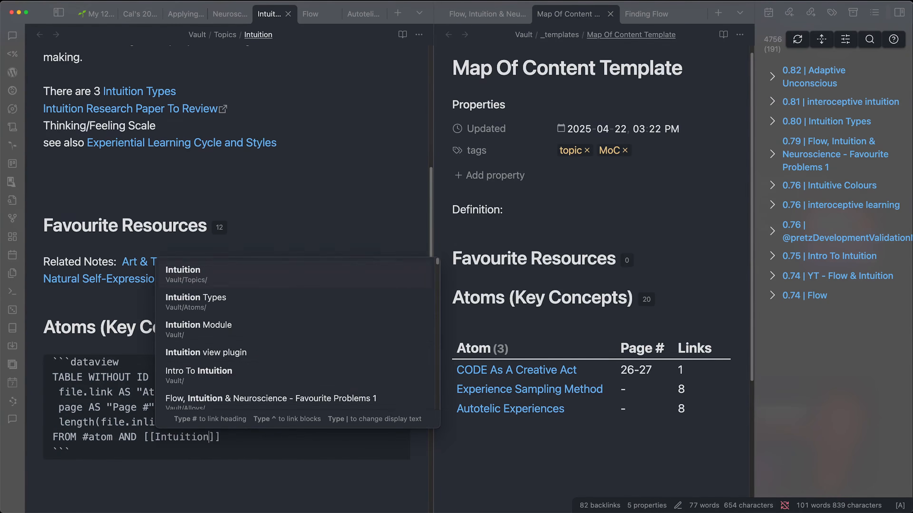
click(125, 327)
scroll(216, 252, down, 4)
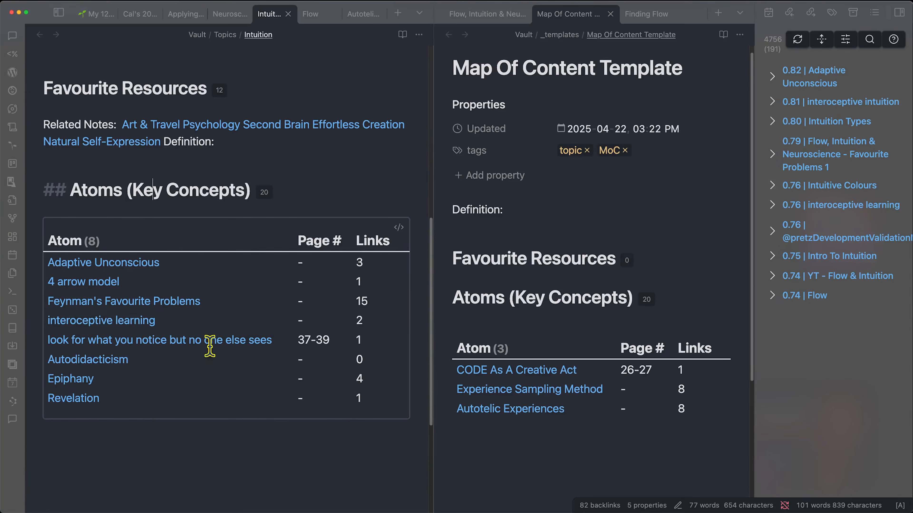
mouse_move(113, 305)
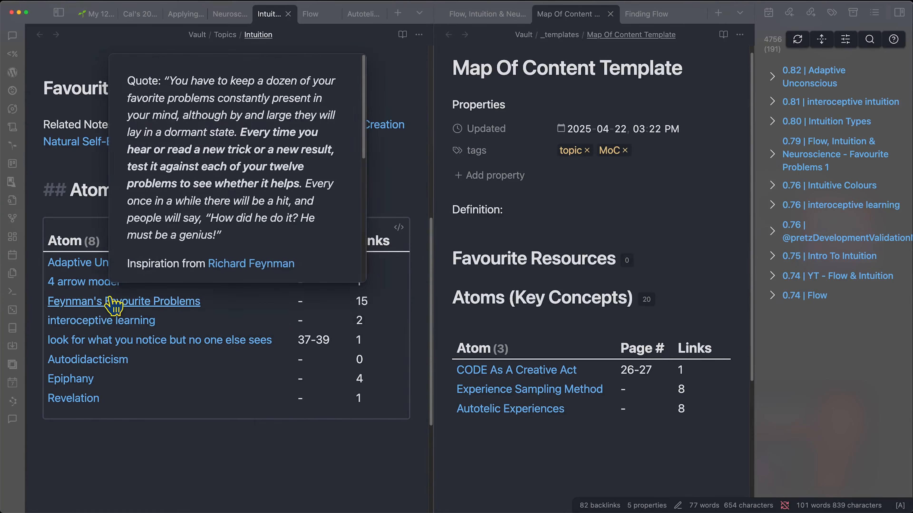
scroll(179, 226, down, 3)
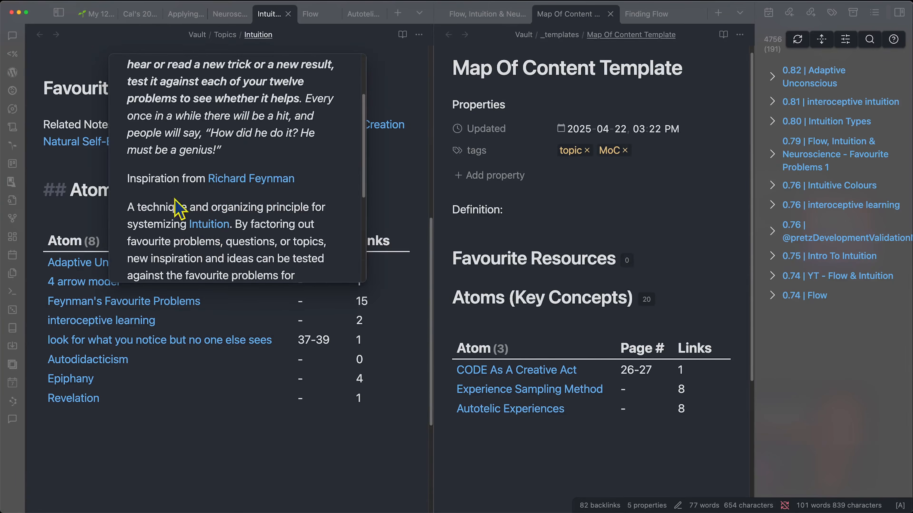
mouse_move(203, 226)
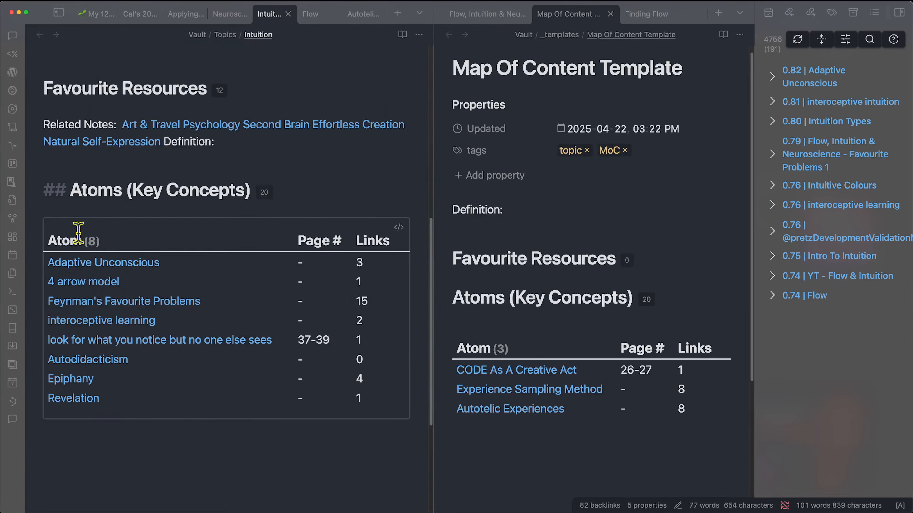
scroll(85, 293, up, 10)
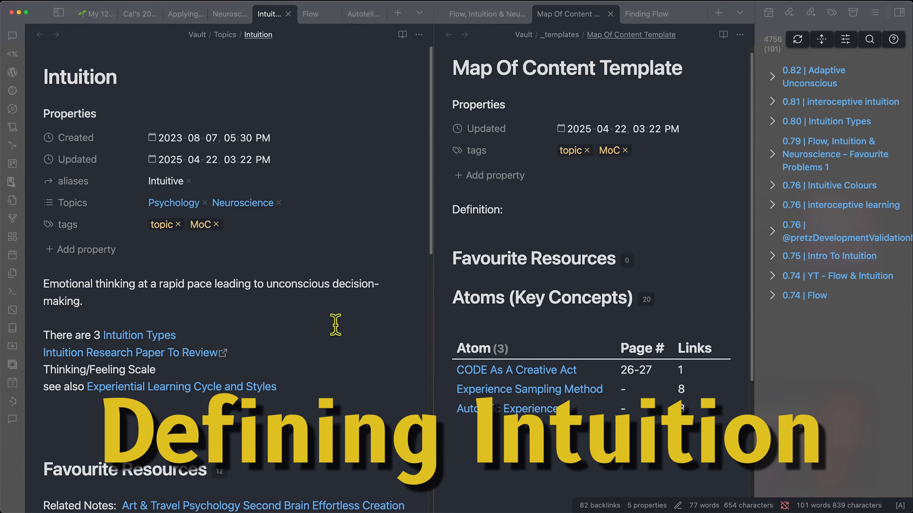
click(489, 15)
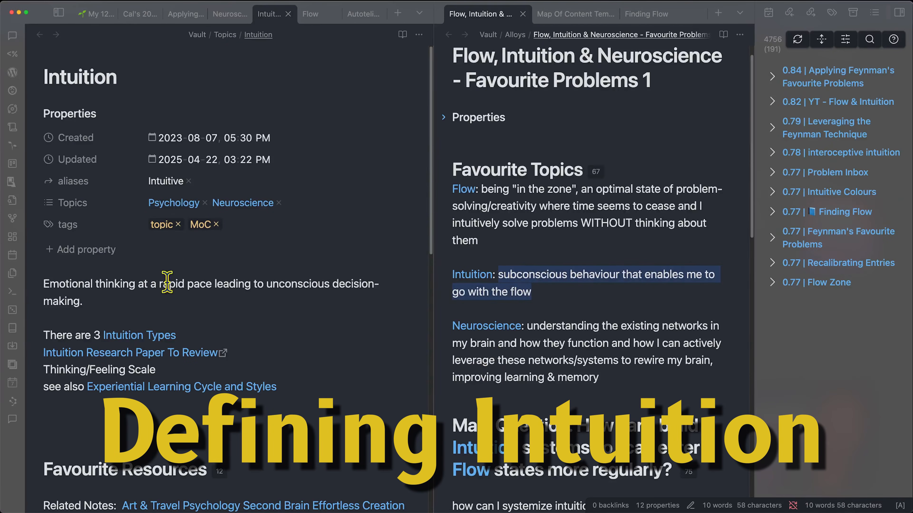
click(154, 282)
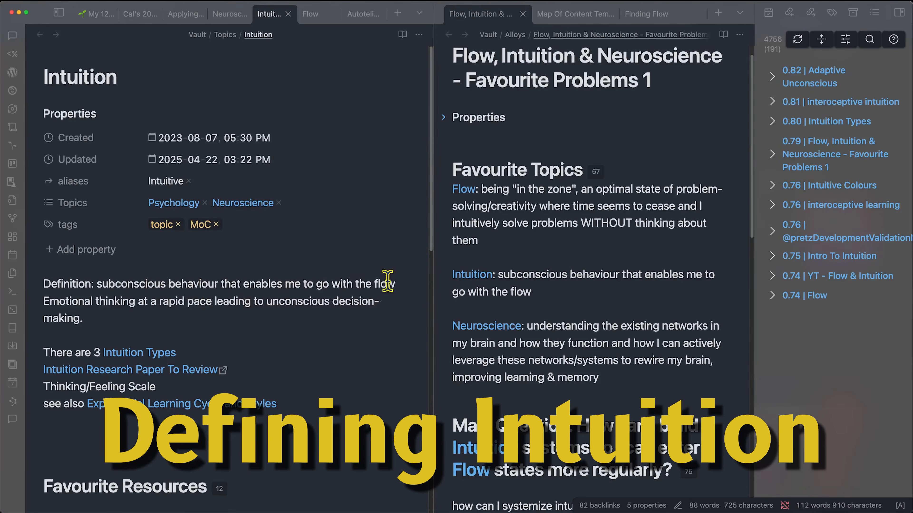
click(45, 301)
text(-)
drag(153, 301, 290, 300)
click(254, 302)
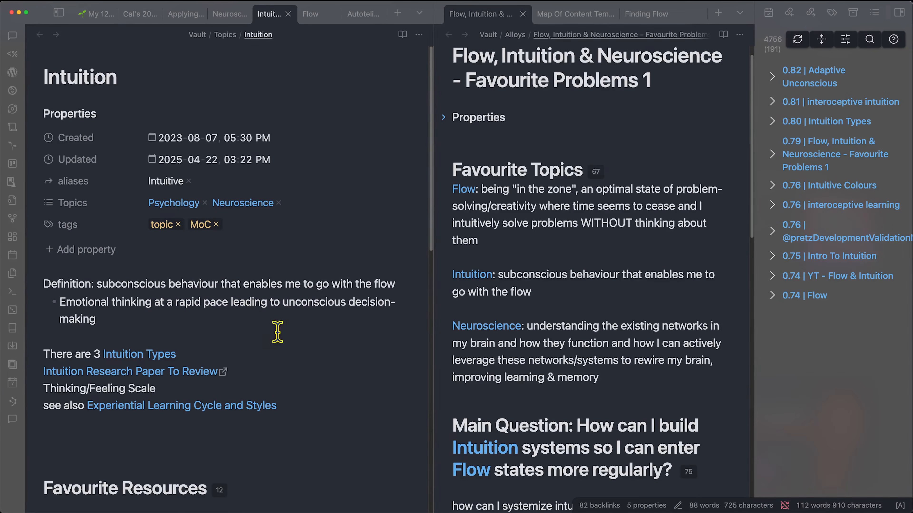
scroll(360, 309, down, 1)
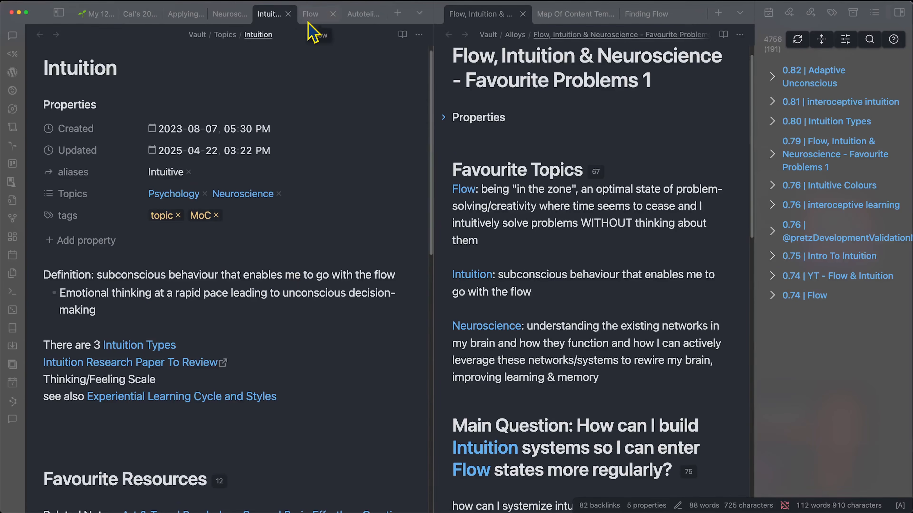
click(310, 14)
drag(90, 343, 203, 343)
drag(90, 380, 206, 379)
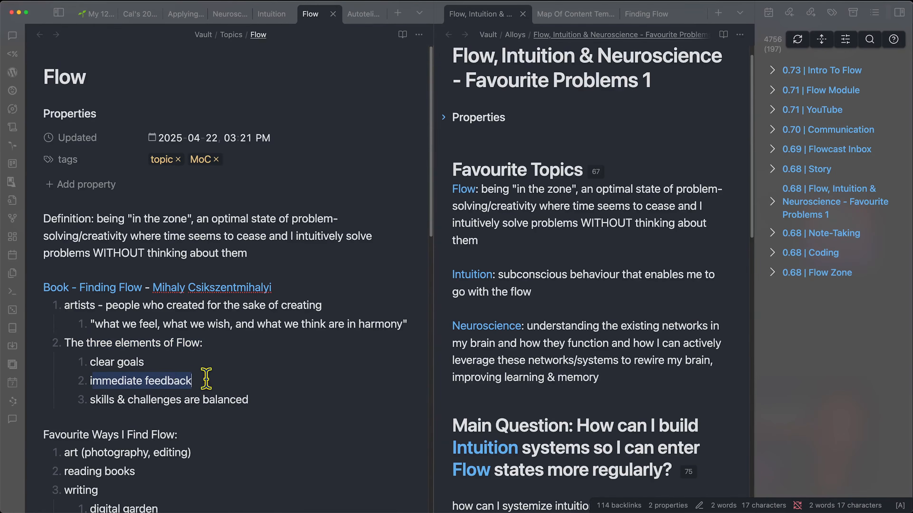
click(104, 399)
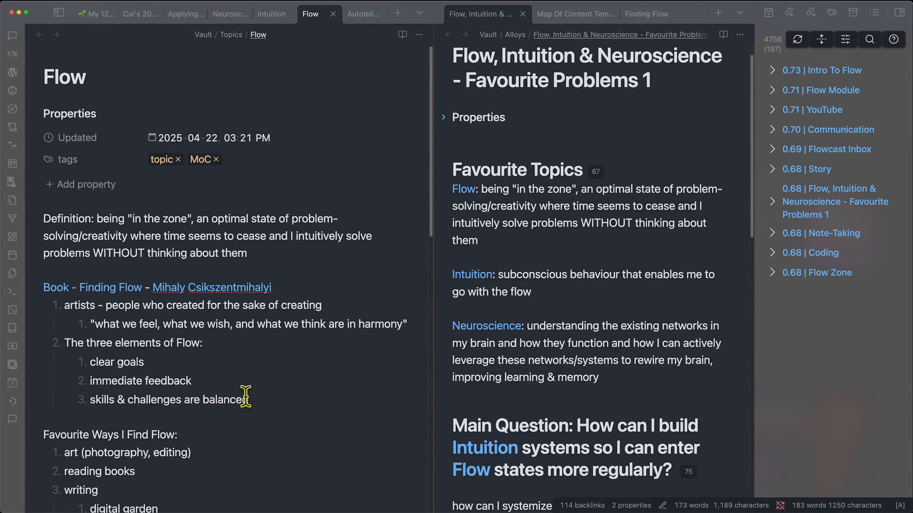
- Append ([[Subconscious]]) to the Intuition definition bullet
click(261, 16)
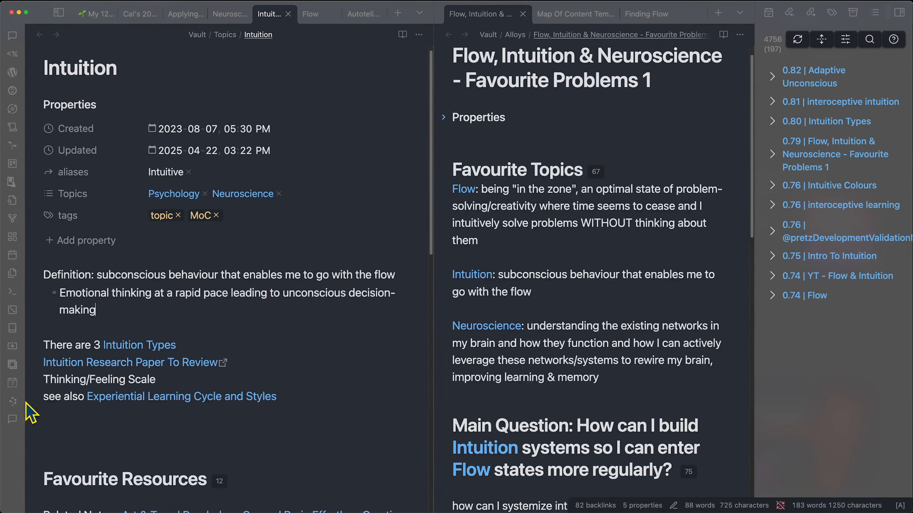
drag(145, 293, 338, 293)
click(311, 295)
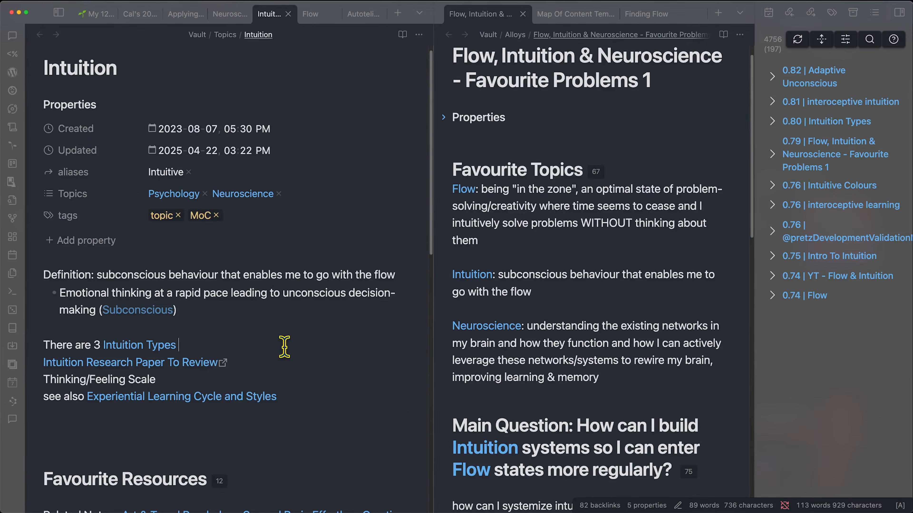
key(Return)
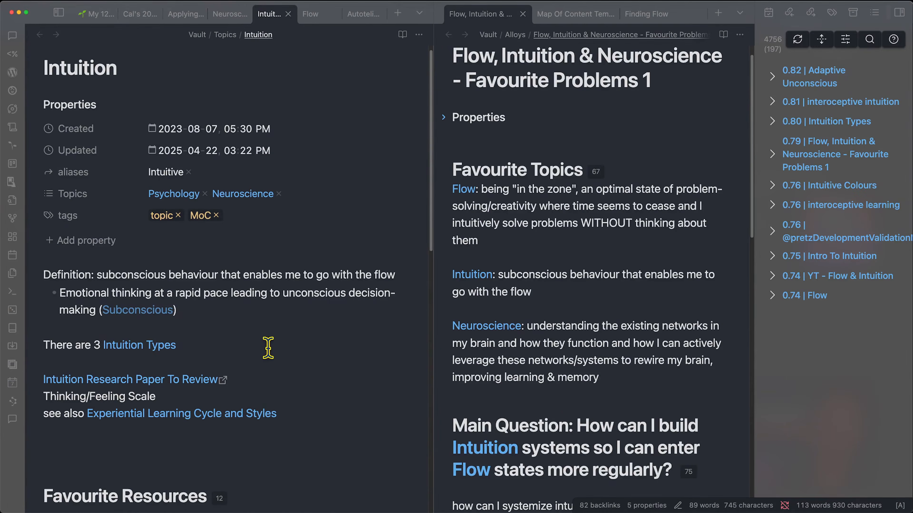
drag(251, 383, 37, 384)
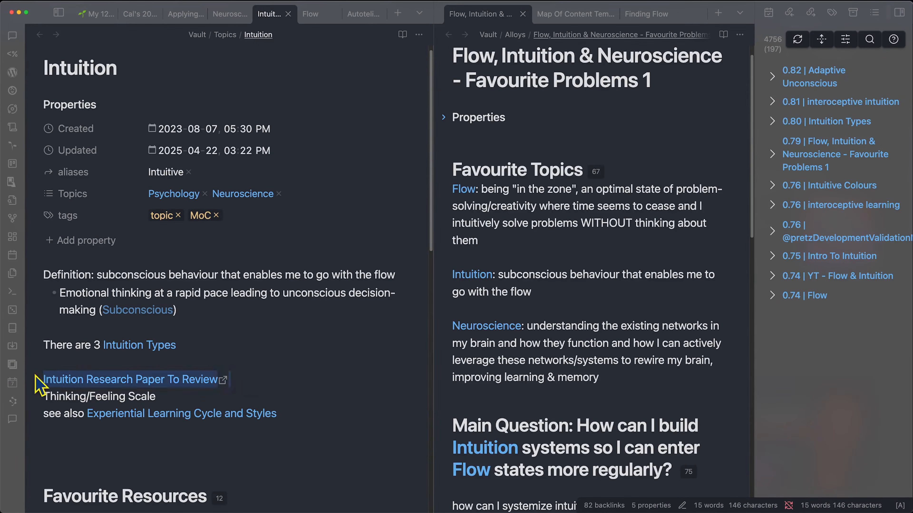
click(357, 442)
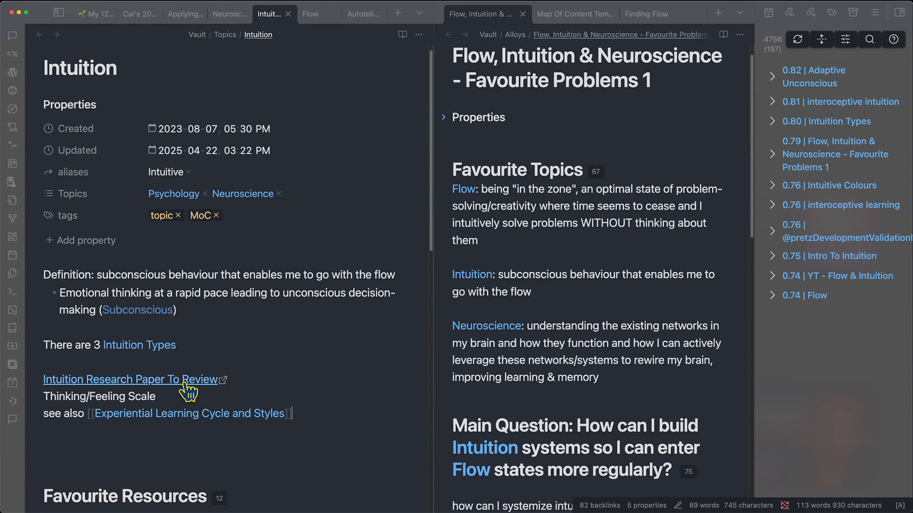
click(275, 376)
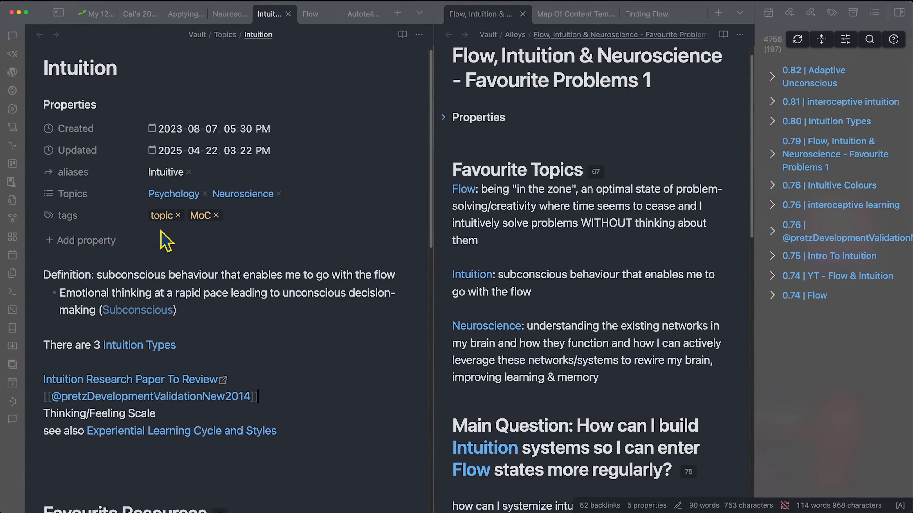
- Open the intuition research paper PDF from its link in the browser
click(269, 376)
super+click(176, 383)
drag(432, 97, 611, 96)
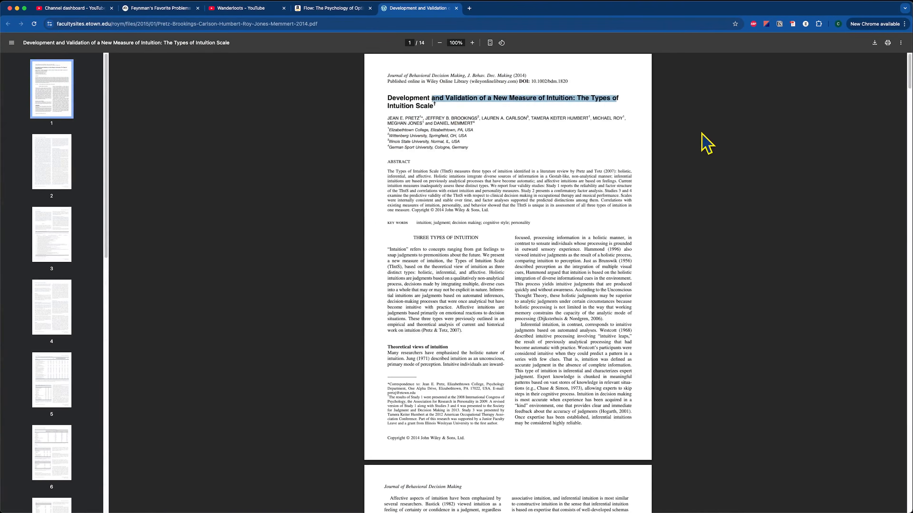
- Save the Types of Intuition Scale paper to Zotero's Intuition collection via the Zotero Connector
click(415, 108)
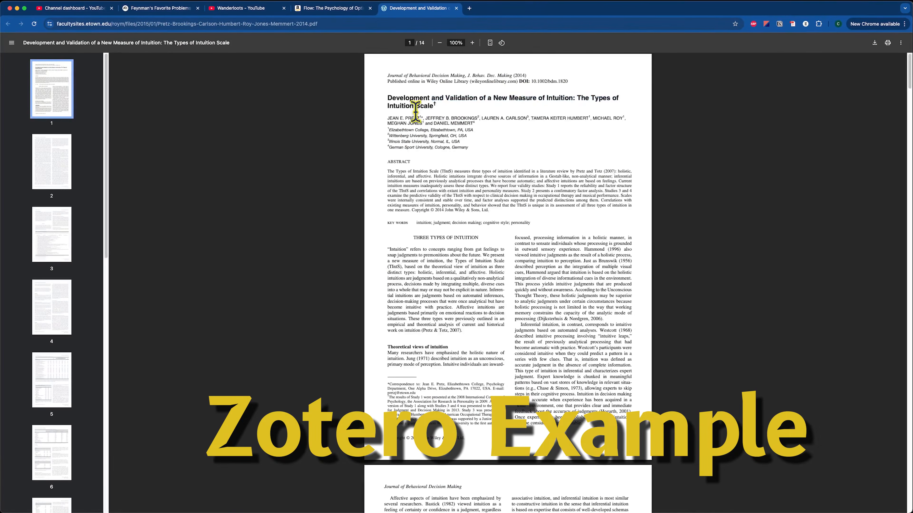
click(793, 25)
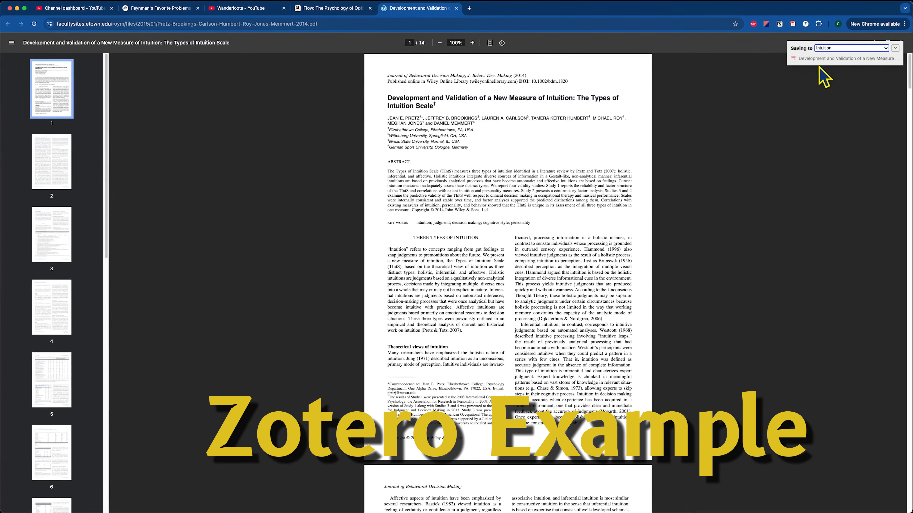
click(895, 48)
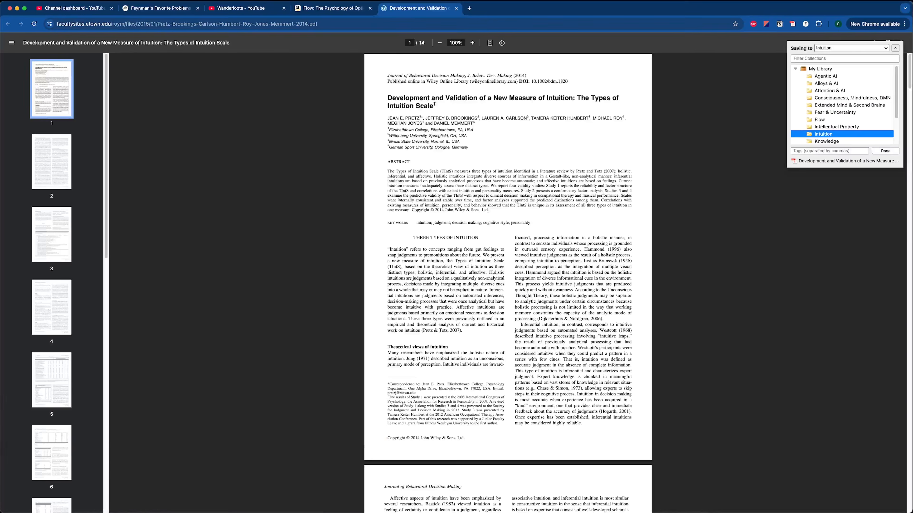
mouse_move(338, 512)
click(397, 495)
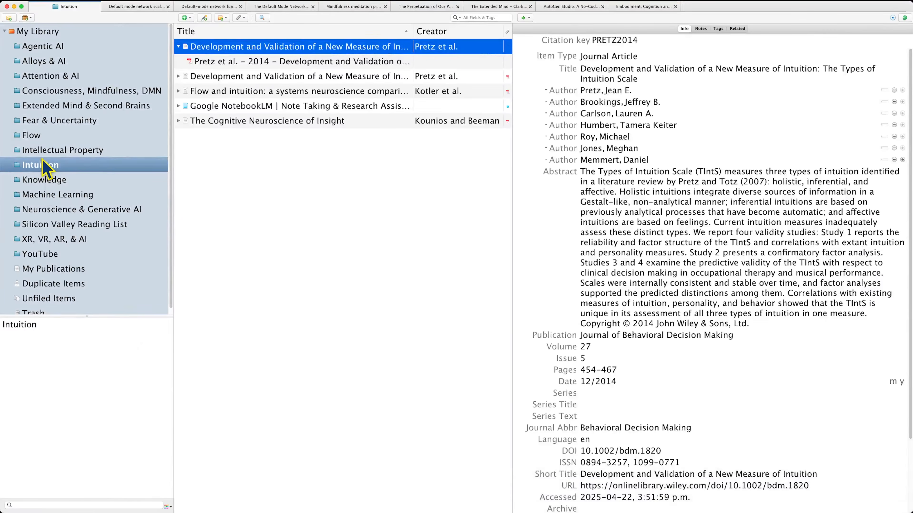
- Open the paper's PDF attachment and read the sentence about three distinct intuition types
click(231, 61)
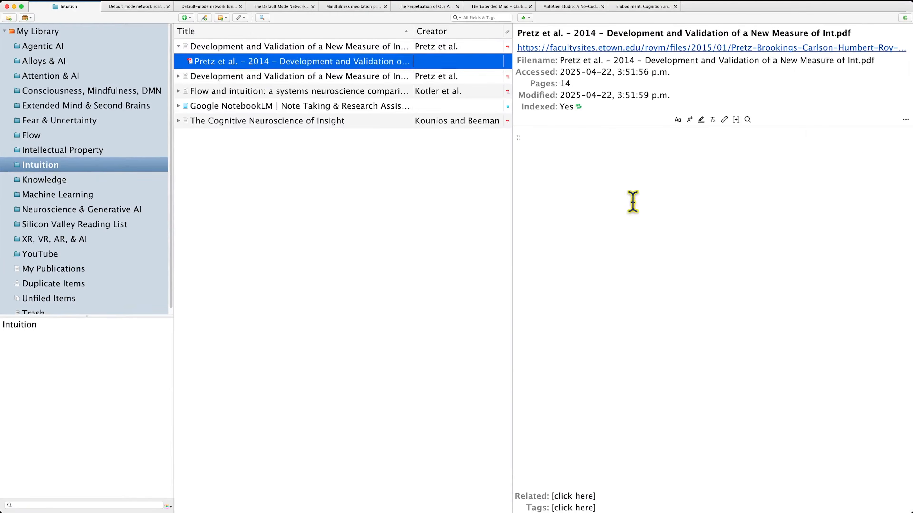
double_click(152, 59)
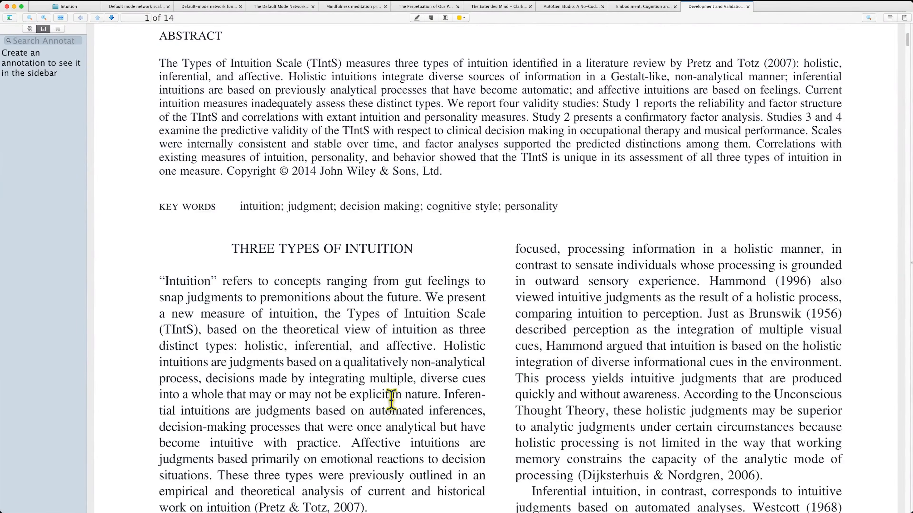
scroll(315, 352, down, 1)
drag(218, 456, 458, 454)
drag(220, 312, 436, 327)
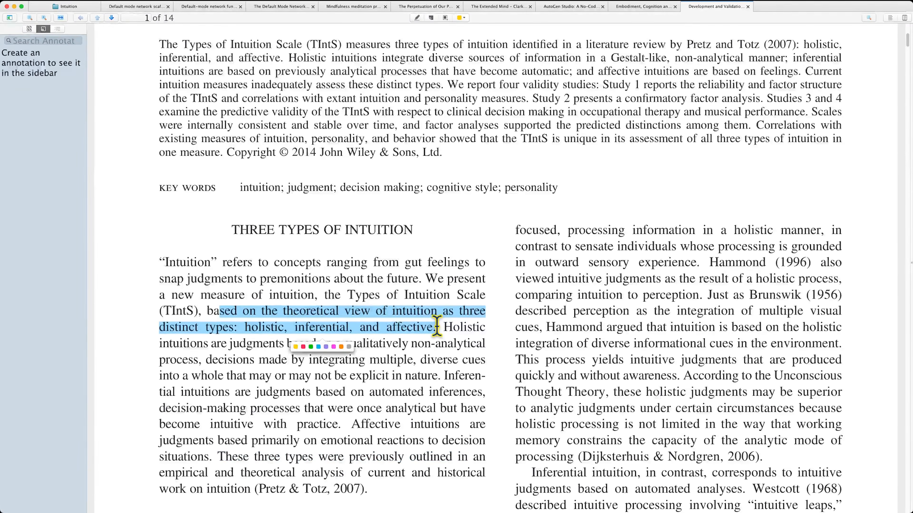
click(341, 412)
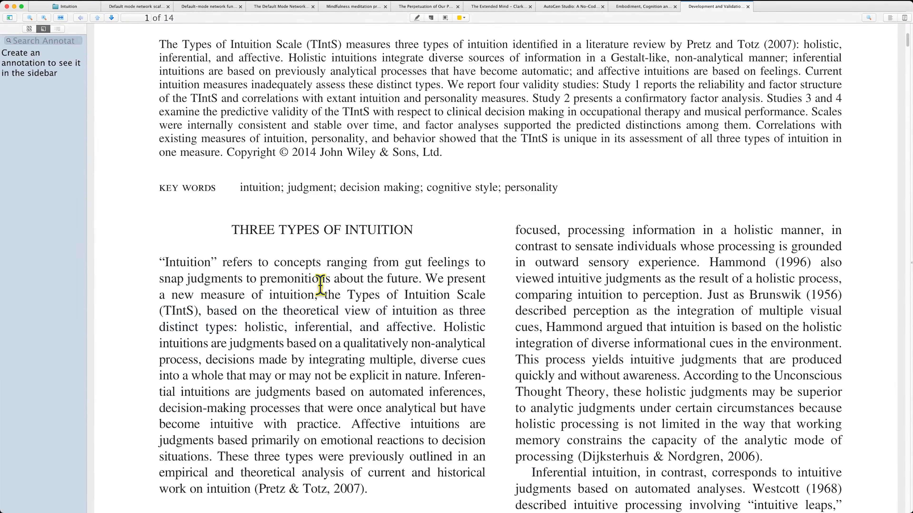
- Highlight the holistic, inferential and affective intuitions passage in yellow
drag(224, 228, 359, 230)
click(327, 271)
scroll(266, 302, up, 5)
scroll(266, 303, down, 3)
scroll(266, 303, down, 4)
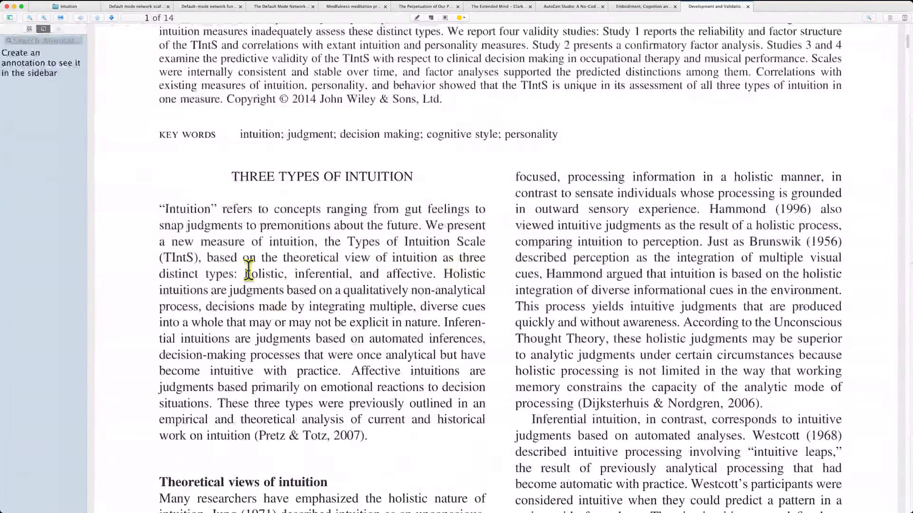
drag(444, 273, 248, 403)
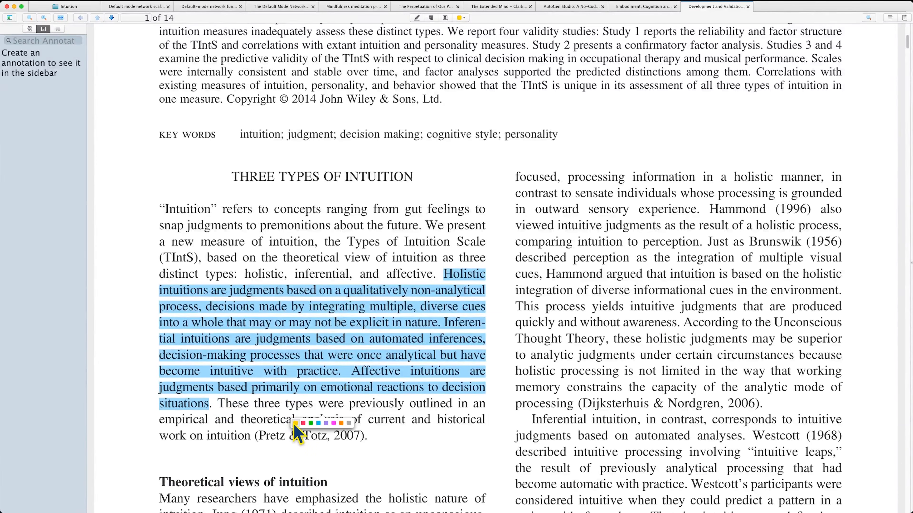
click(294, 424)
- Create a Zotero literature note for the Pretz et al. 2014 paper
key(super+Tab)
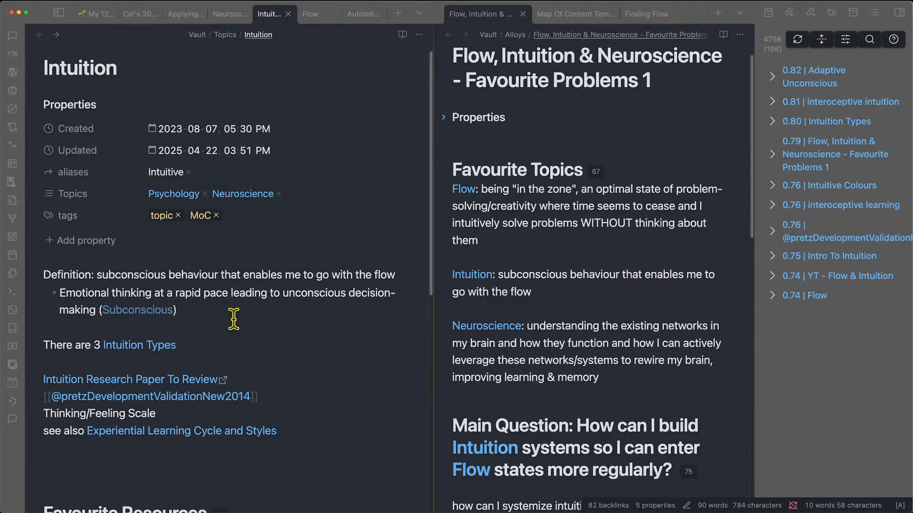
key(super+p)
text(literat)
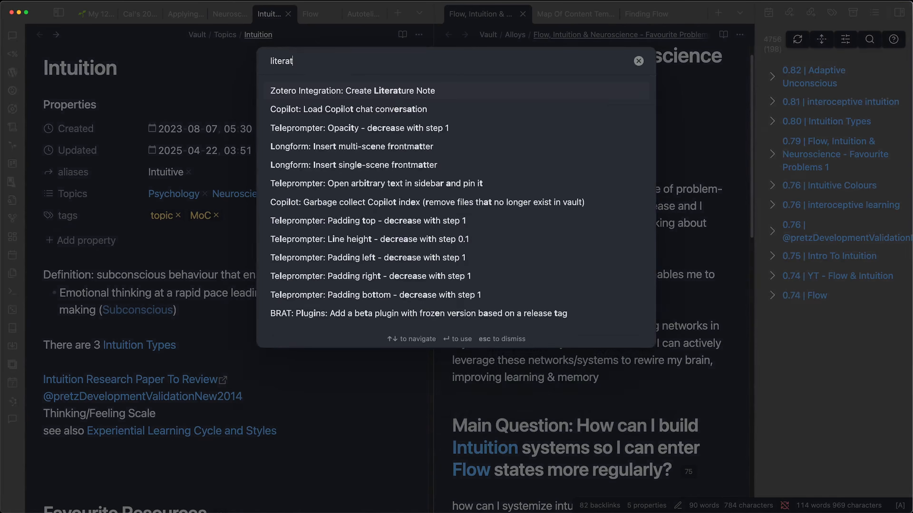
click(383, 96)
text(pre)
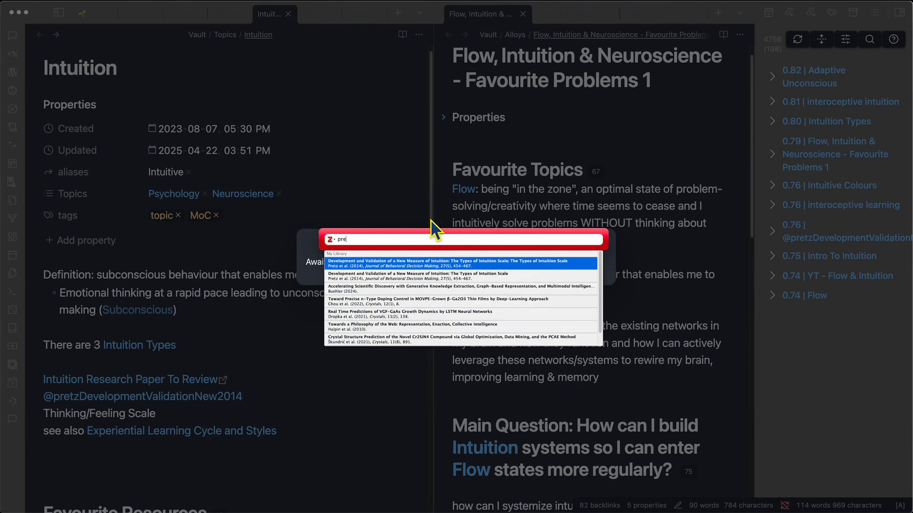
click(420, 265)
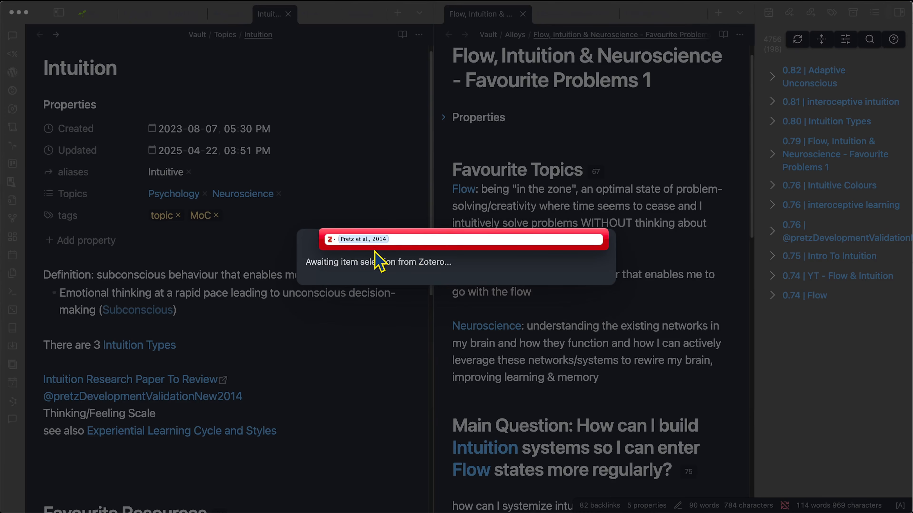
key(Return)
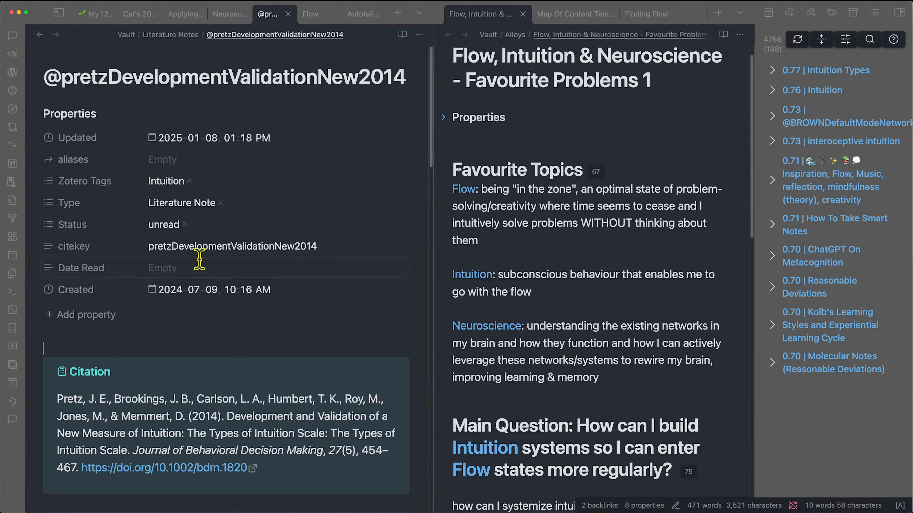
- Review the new Pretz literature note's title and quoted annotations, then return to the Intuition note
drag(50, 75, 424, 88)
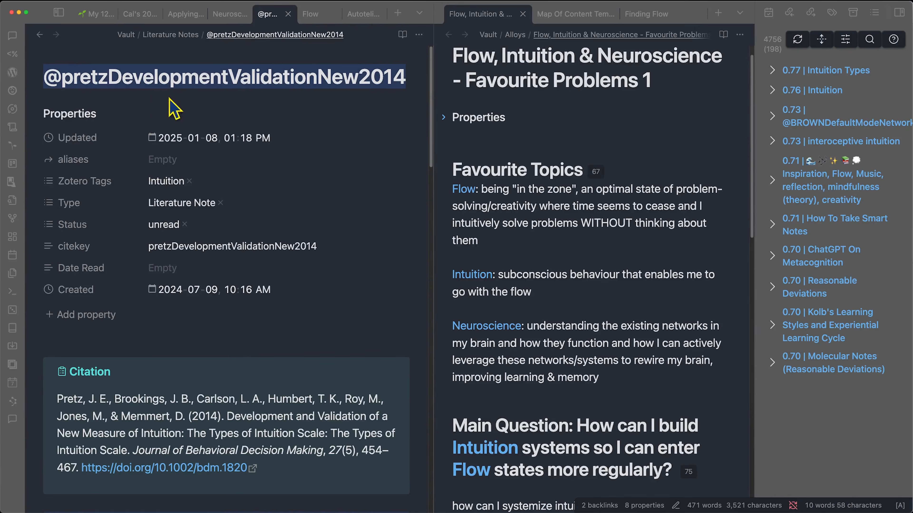
scroll(162, 269, down, 5)
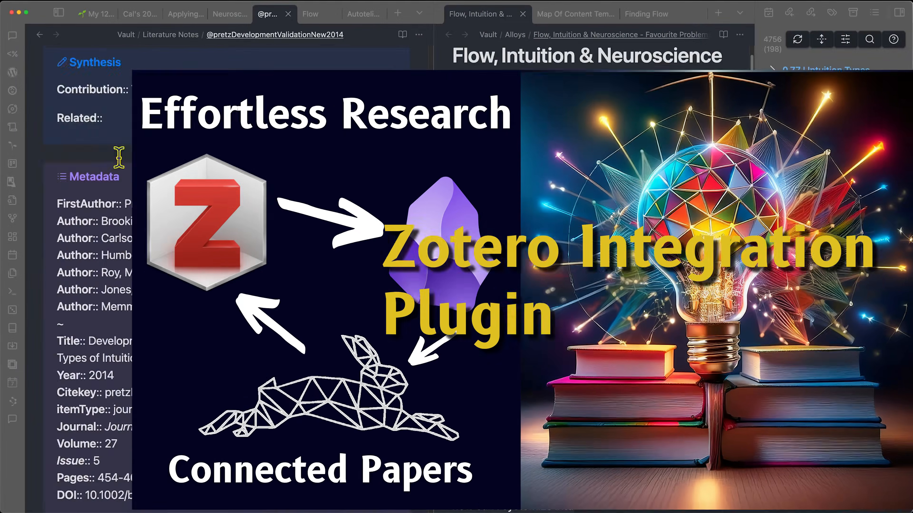
scroll(134, 340, down, 6)
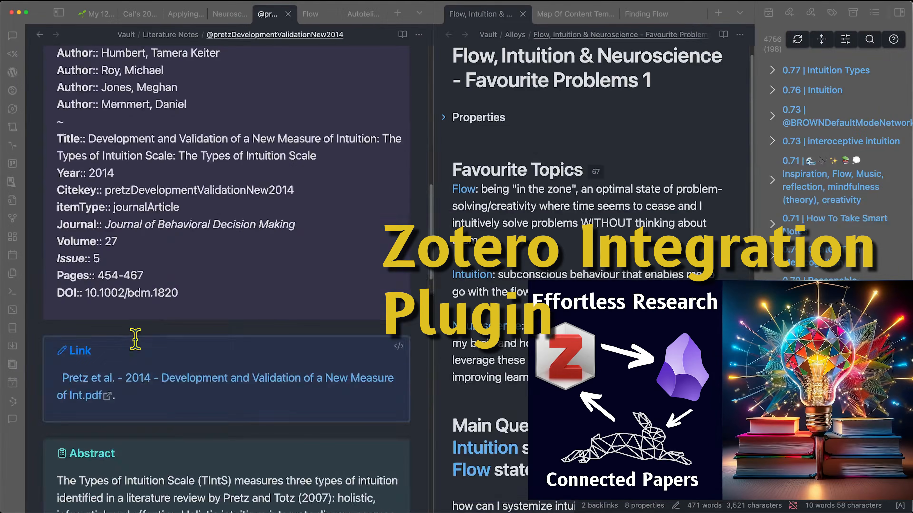
scroll(134, 340, down, 2)
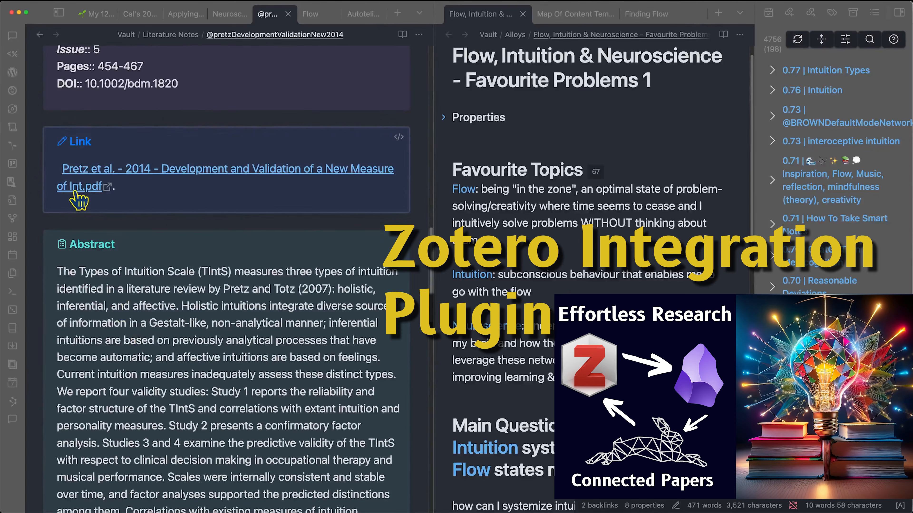
scroll(212, 263, down, 10)
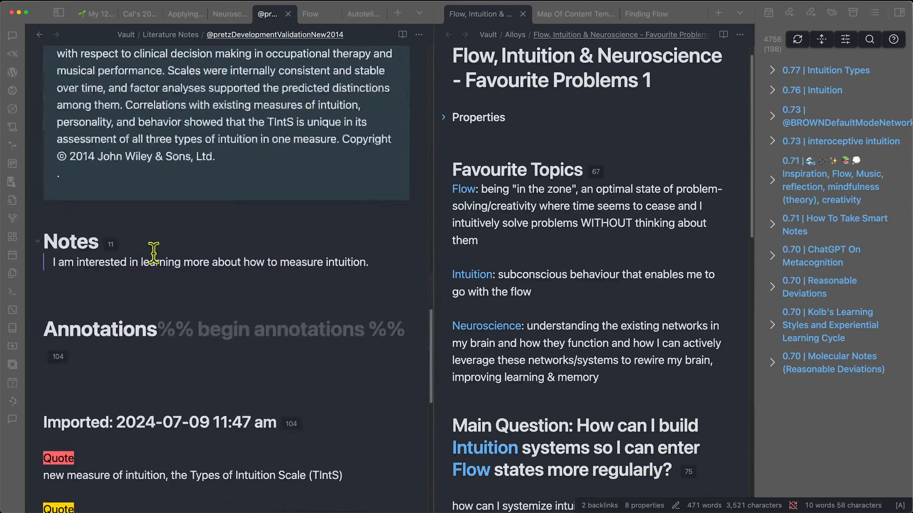
scroll(175, 329, down, 4)
drag(165, 389, 42, 292)
click(169, 358)
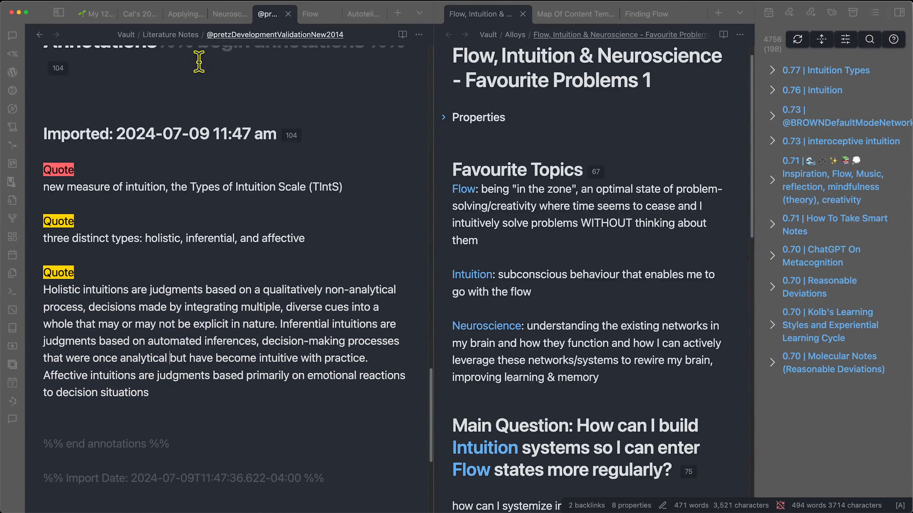
click(40, 34)
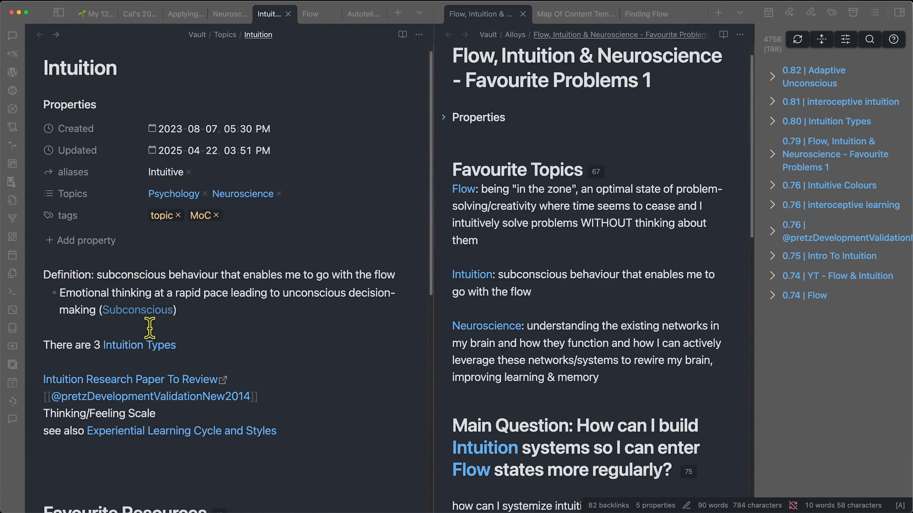
- Put Intuition Types in the right pane and create the Holistic Intuition (reactive) note from its link
super+click(142, 349)
drag(281, 14, 462, 220)
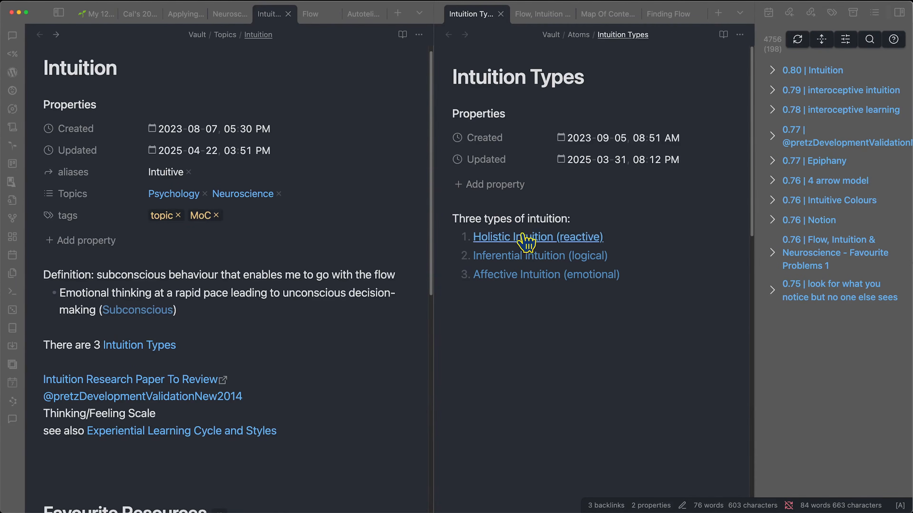
click(321, 338)
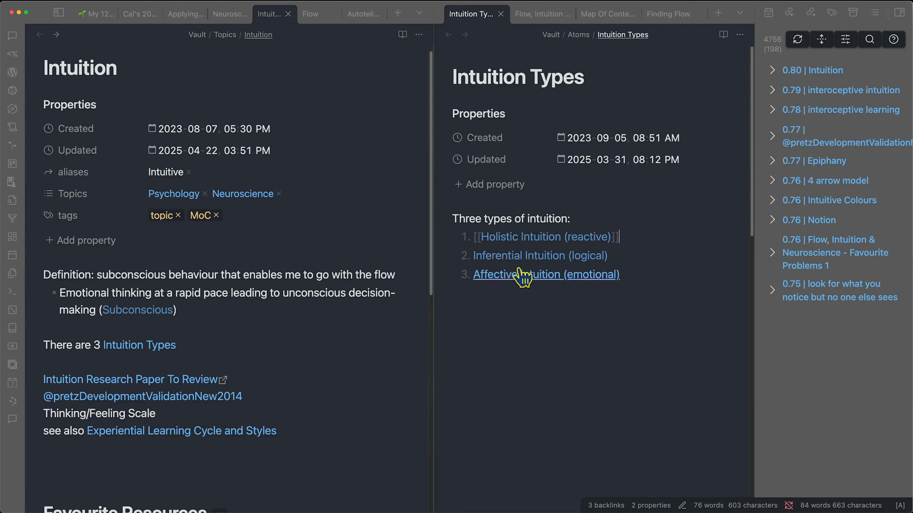
click(665, 245)
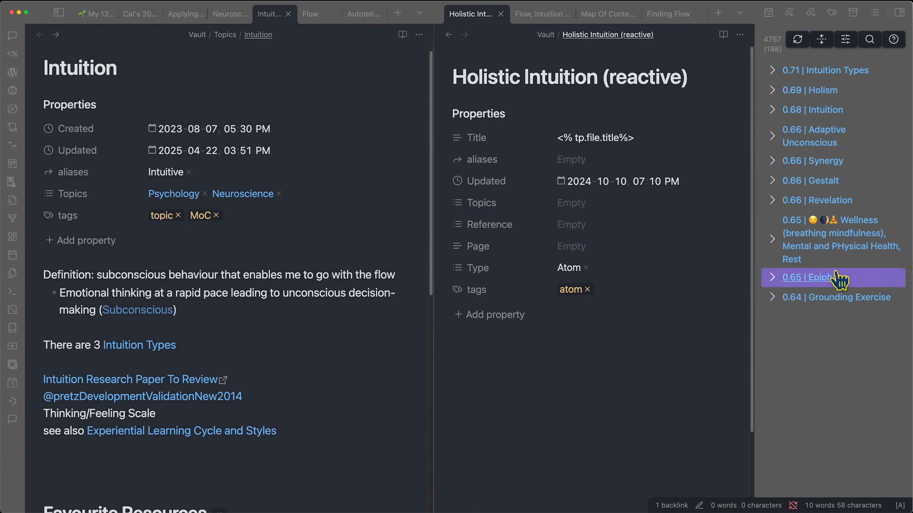
click(565, 203)
- Set Holistic Intuition (reactive)'s topic to Intuition and its reference to the Pretz paper
text(in)
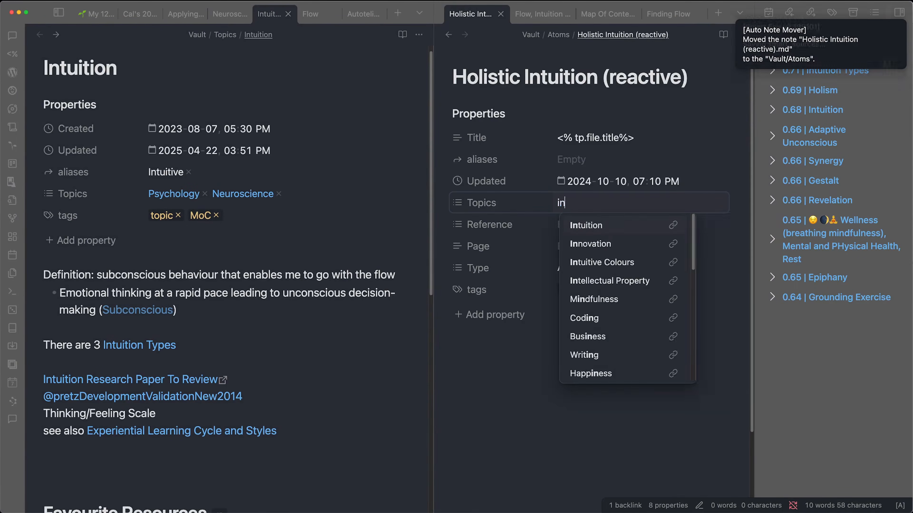
key(Return)
click(577, 224)
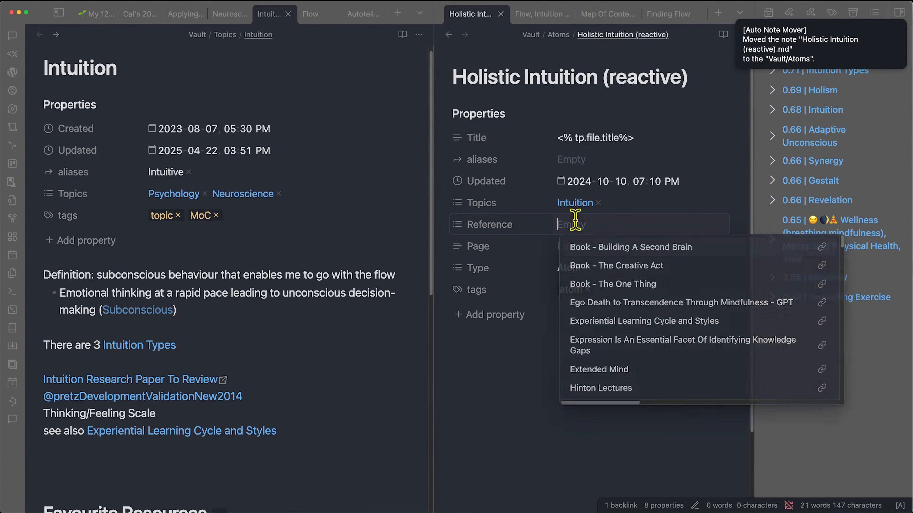
key(super+v)
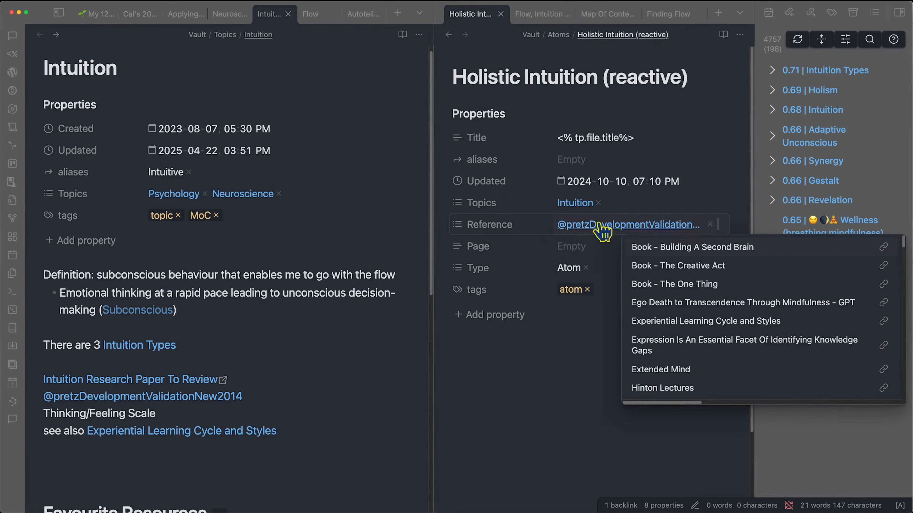
click(502, 395)
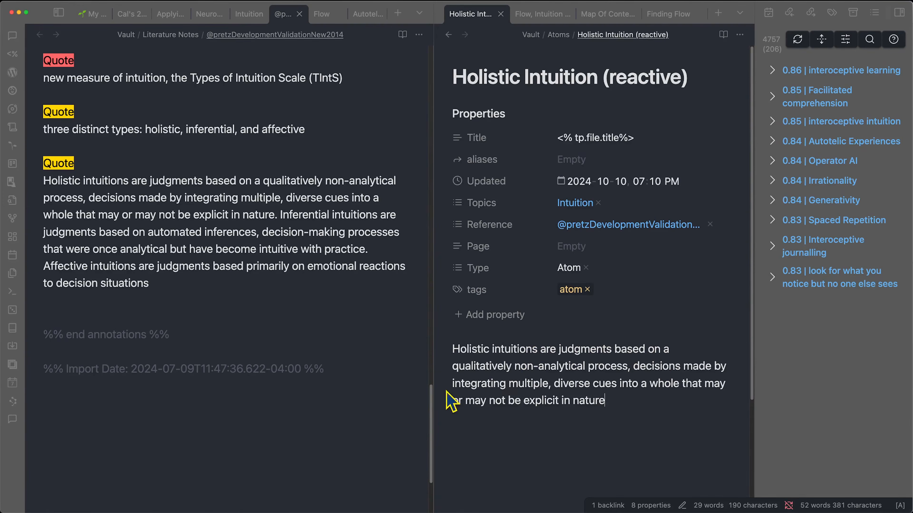
- Check the holistic-intuition definition in the body and the '(reactive)' part of the title
drag(497, 387, 556, 389)
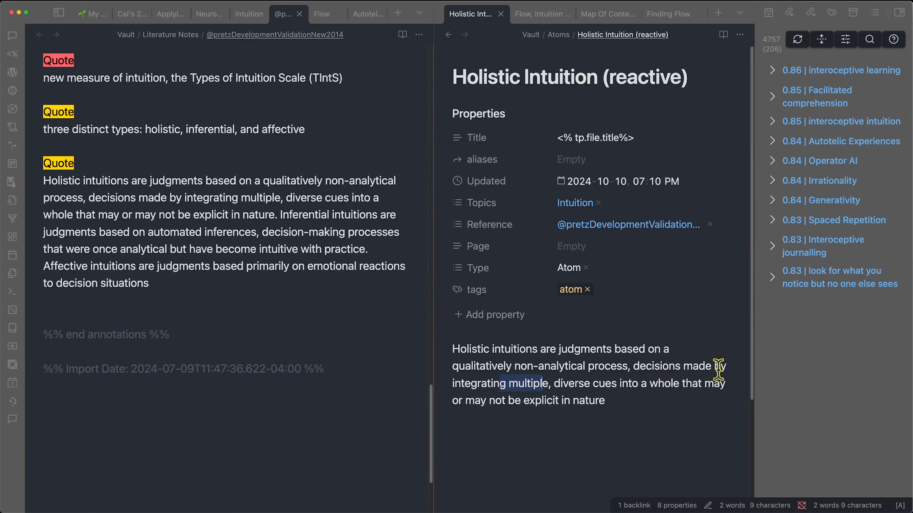
click(611, 402)
drag(603, 76, 693, 76)
click(578, 421)
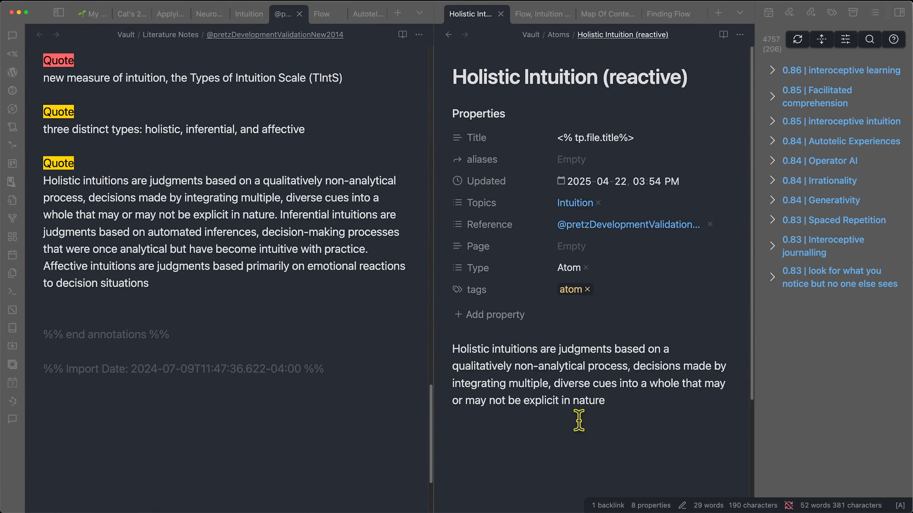
drag(461, 384, 601, 384)
click(572, 441)
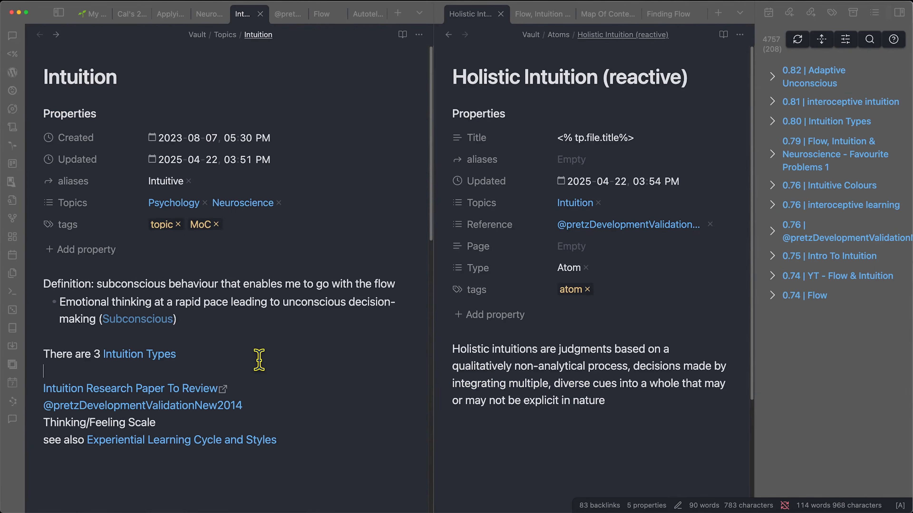
- Start the Intuition Types list in the Intuition note with a '1. reactive (holistic)' item
click(261, 358)
key(Return)
text(1. reactive (holisti)
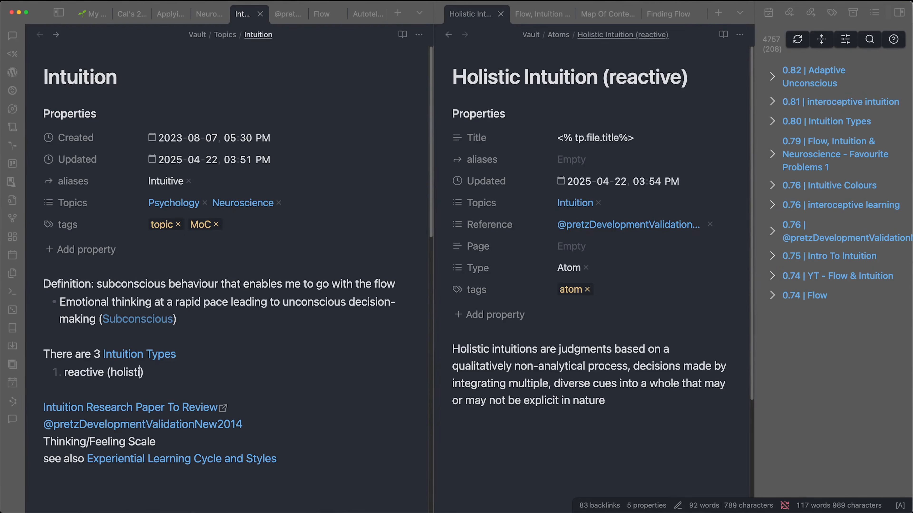
- Create the Inferential Intuition (logical) note with topic Intuition and the Pretz paper as reference
click(528, 402)
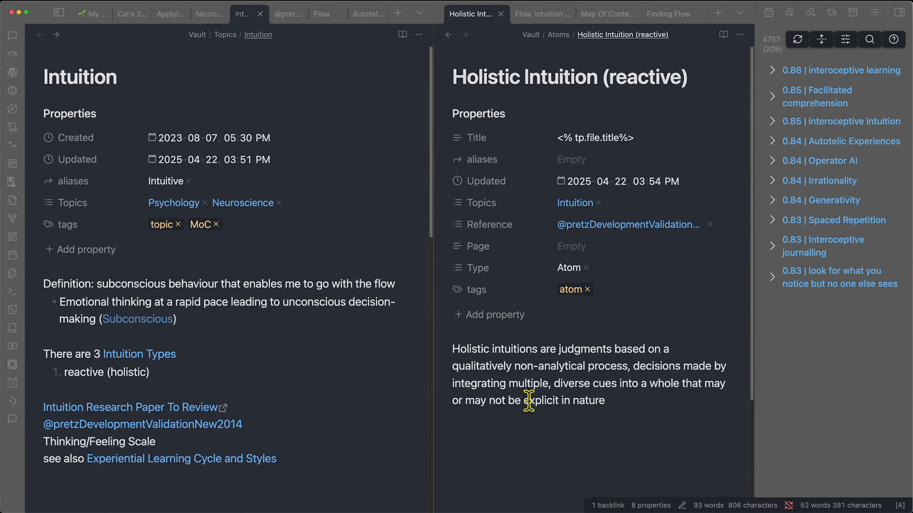
click(448, 35)
click(630, 253)
click(555, 256)
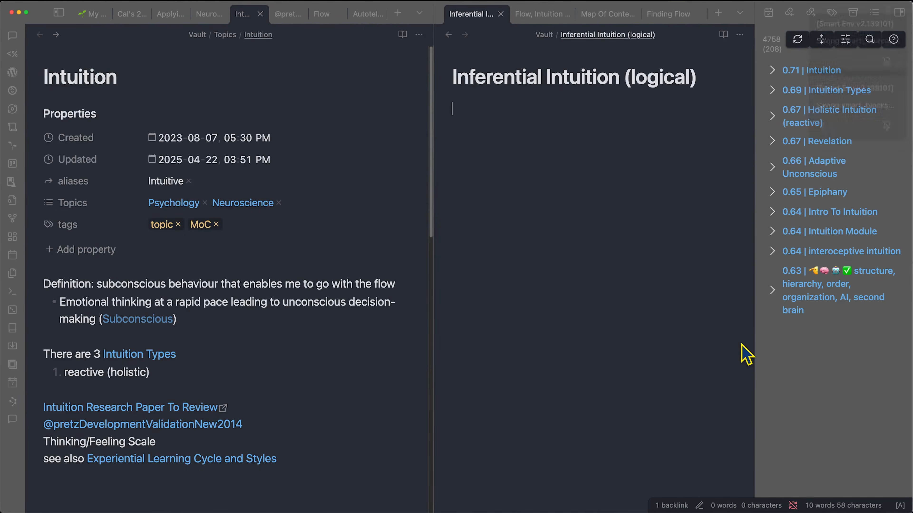
click(599, 205)
text(intuio)
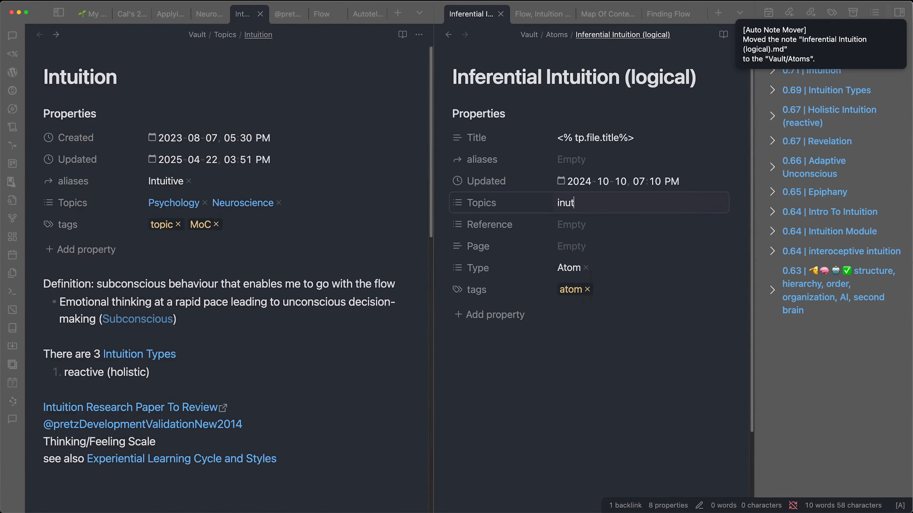
click(585, 225)
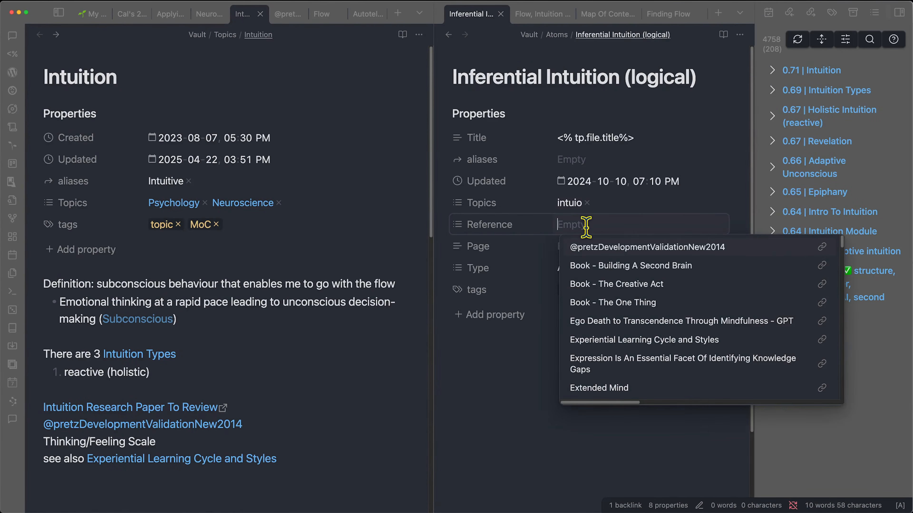
click(604, 248)
- Paste the inferential-intuition definition into the note body and review it
click(529, 360)
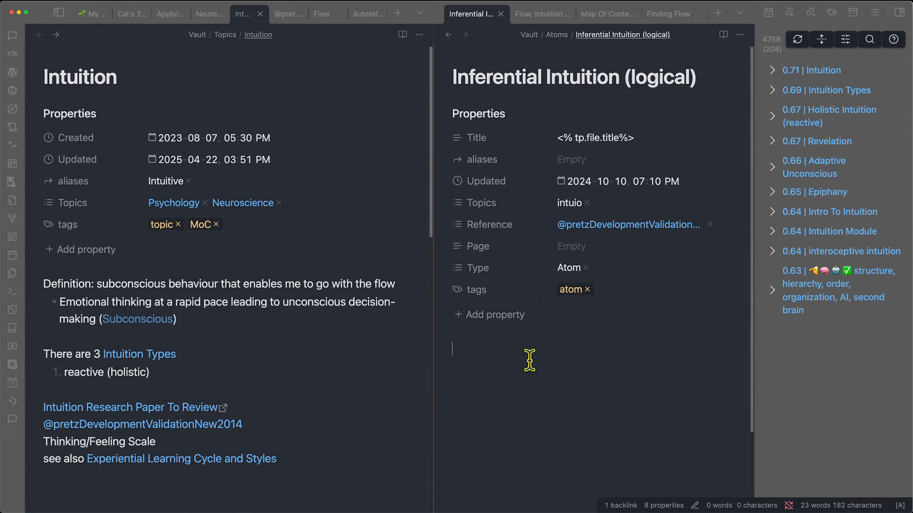
text(Inferential intuitions are judgments based on automated inferences, decision-making processes that were once analytical but have become intuitive with practice.)
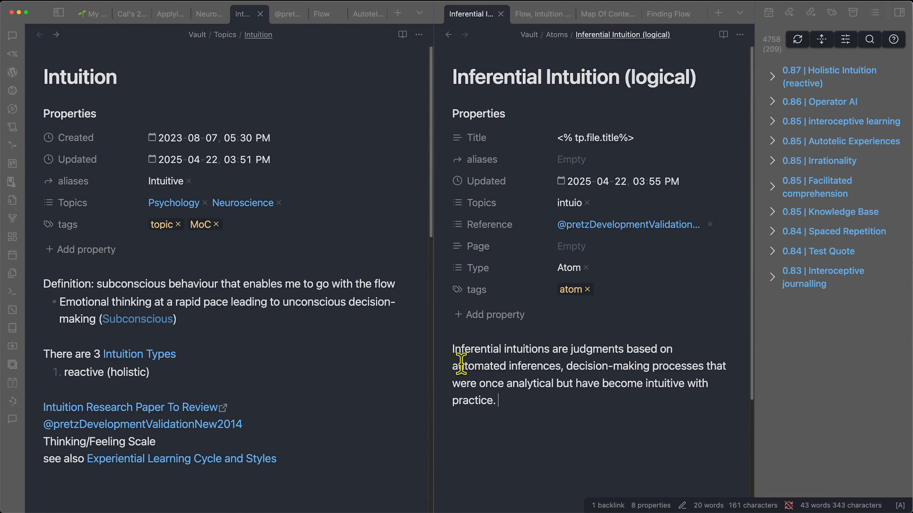
drag(454, 364, 716, 365)
click(561, 366)
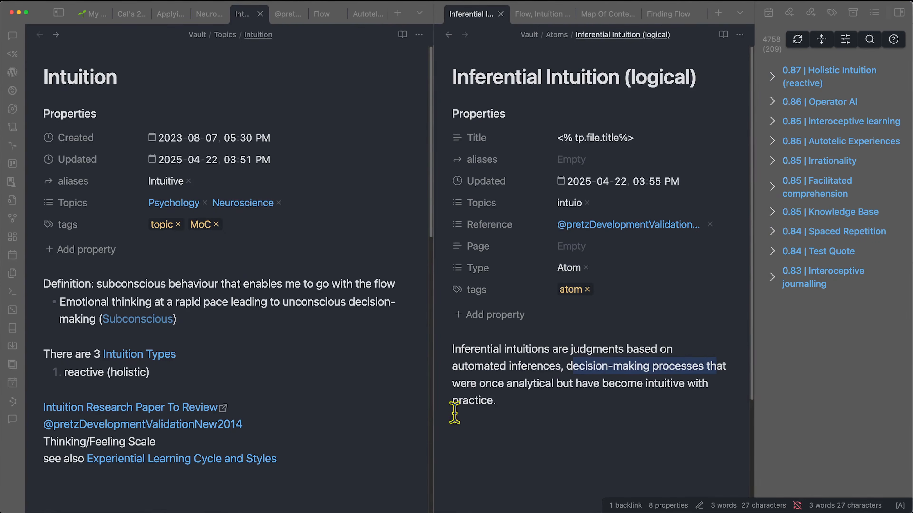
drag(579, 381, 627, 402)
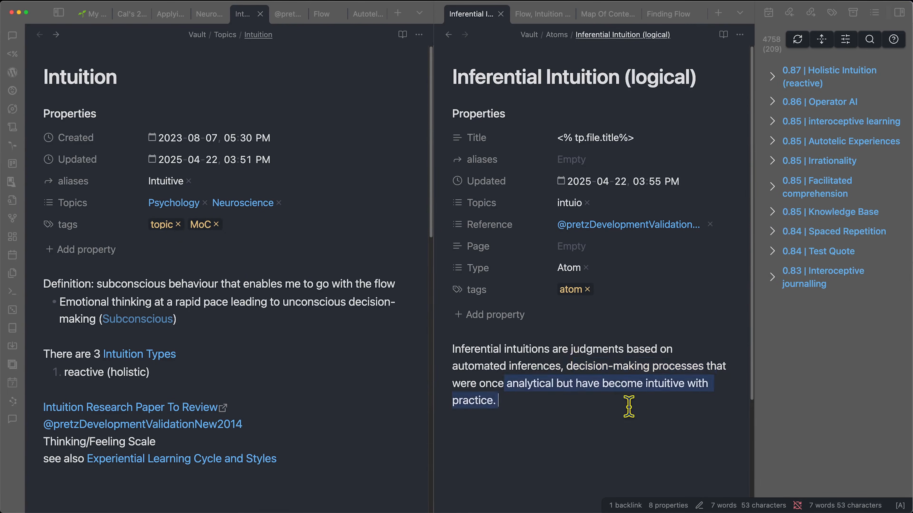
click(597, 414)
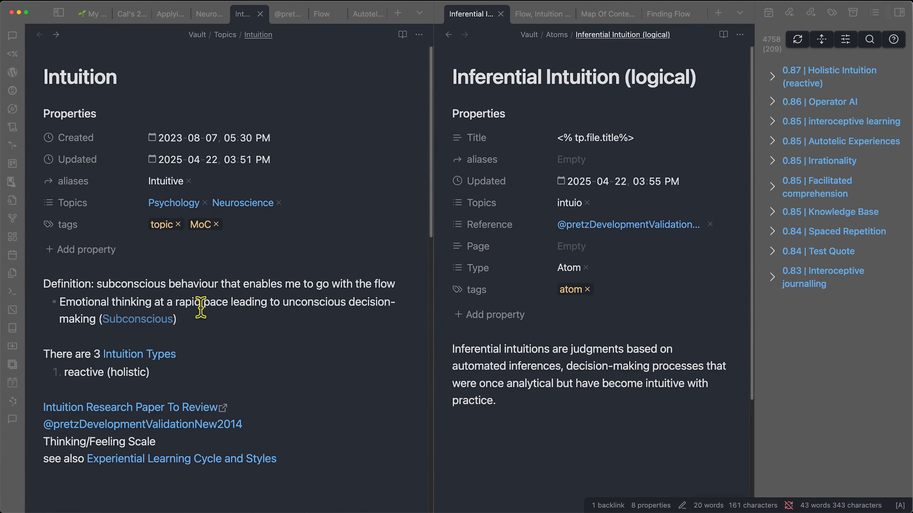
- Add a second numbered Intuition Types item and rename '(logical)' to '(practiced)' in the note title
click(189, 369)
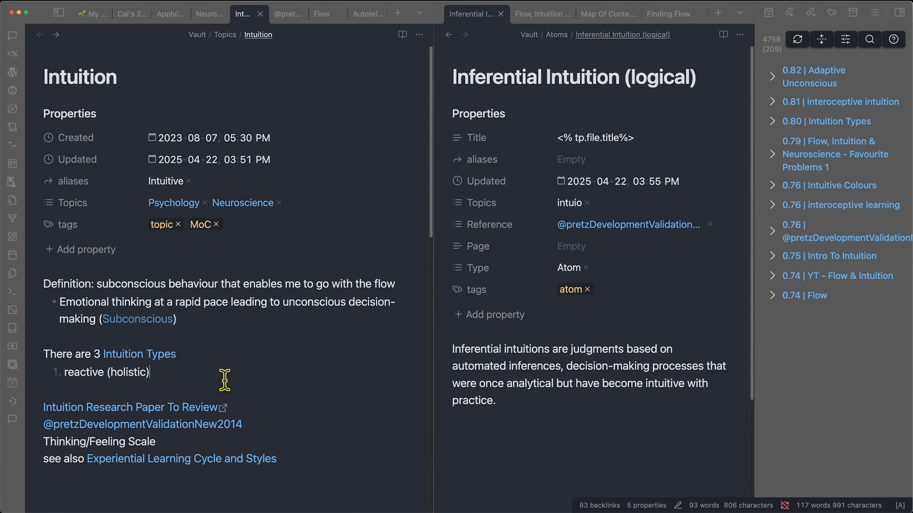
key(Return)
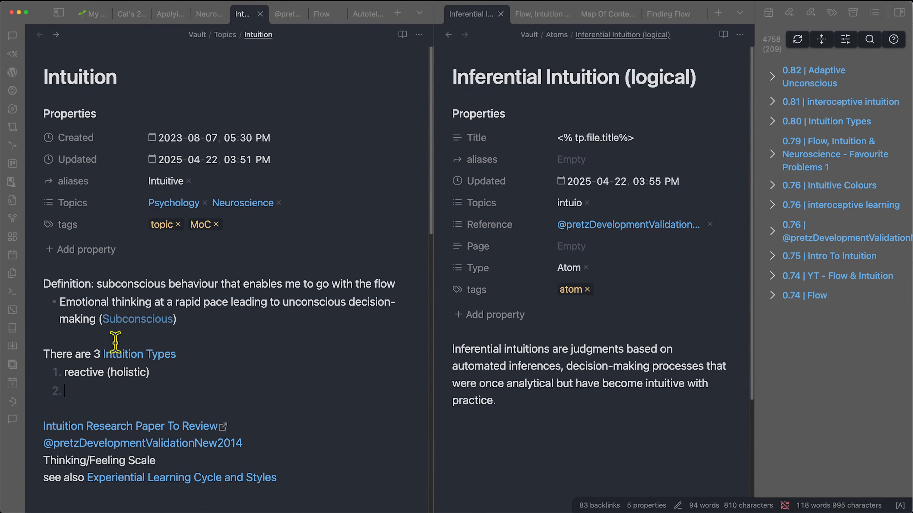
click(691, 77)
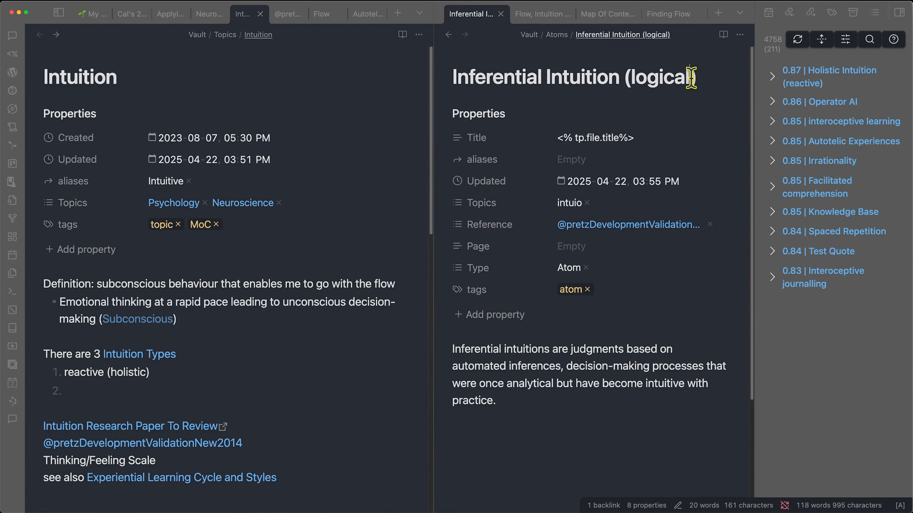
key(alt+BackSpace)
text(practi)
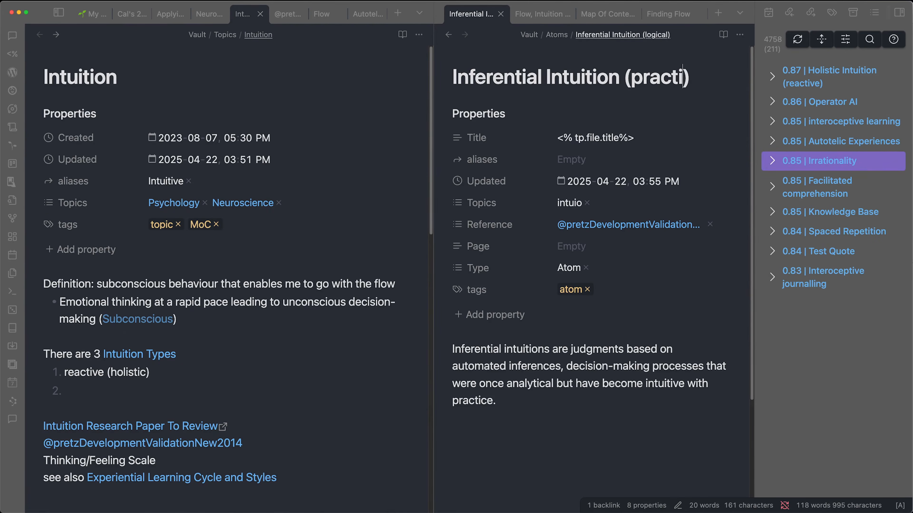
text(ced)
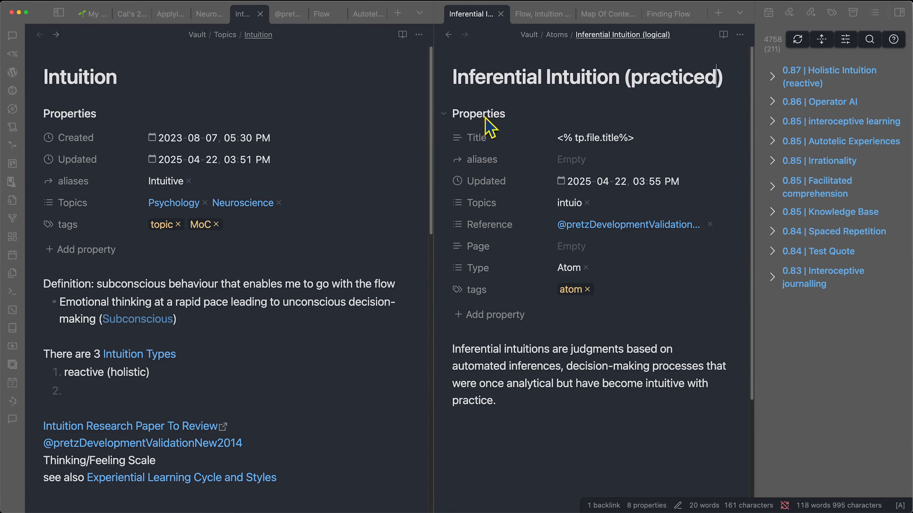
drag(495, 400, 492, 376)
- Review the Affective Intuition note's definition, then close that note
click(448, 34)
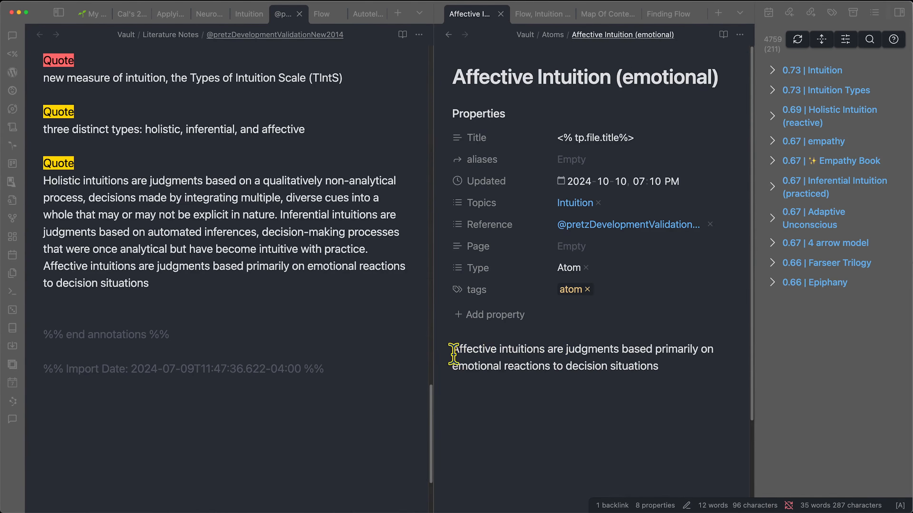
drag(453, 354, 667, 351)
drag(507, 366, 672, 372)
click(674, 371)
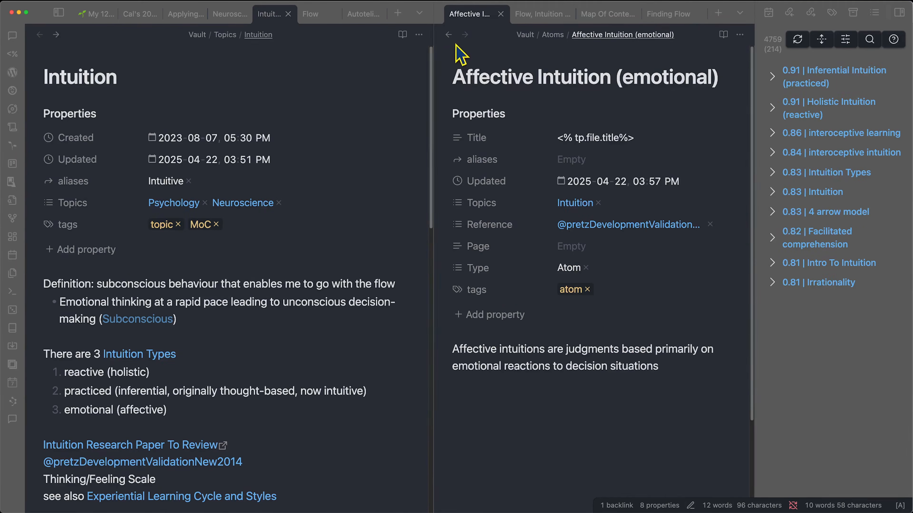
key(super+w)
- Finish the Affective Intuition link and remove the stray 'intuio' topic value
drag(604, 227, 686, 273)
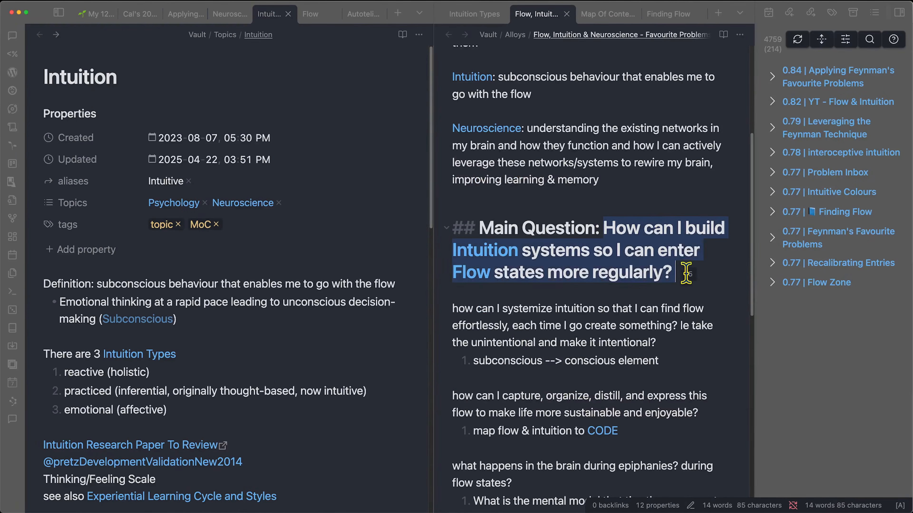
click(643, 251)
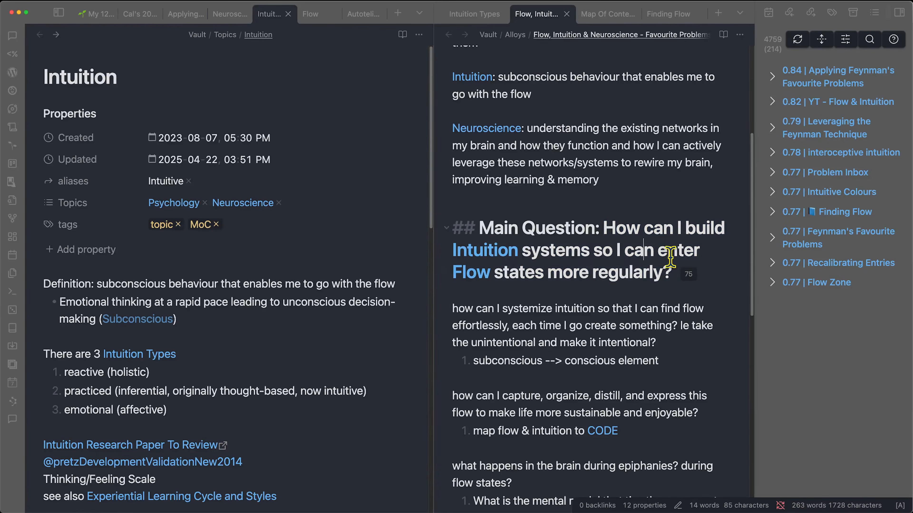
click(467, 13)
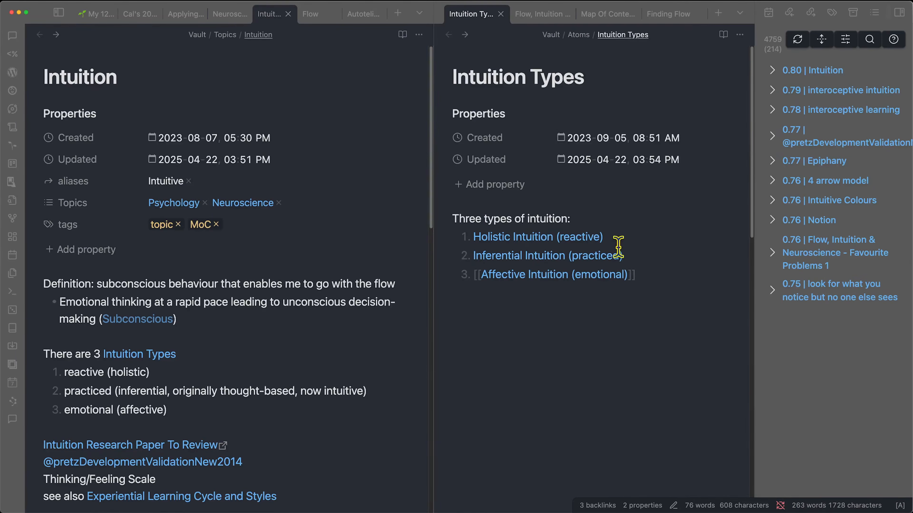
click(680, 269)
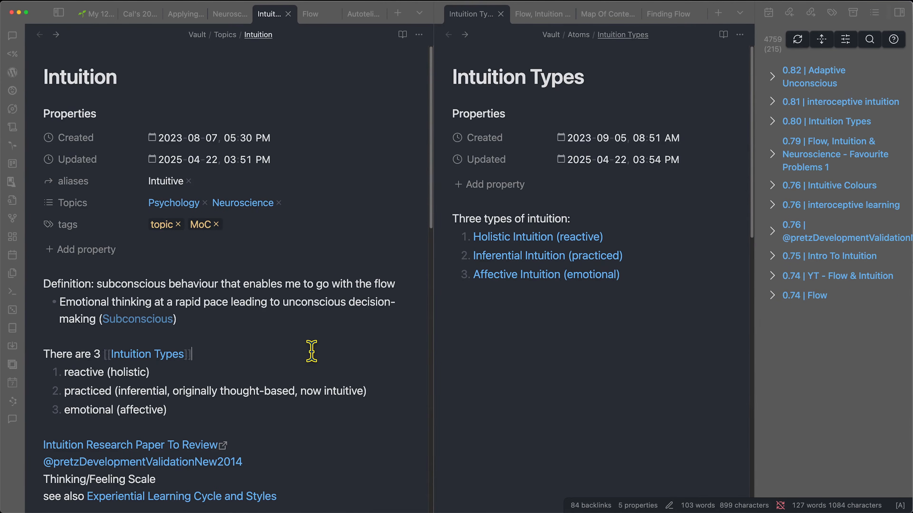
scroll(309, 351, down, 10)
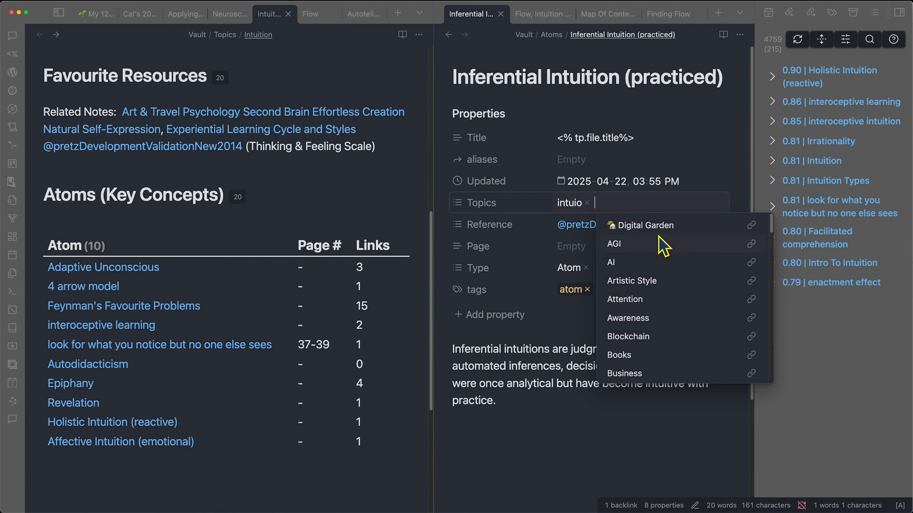
key(BackSpace)
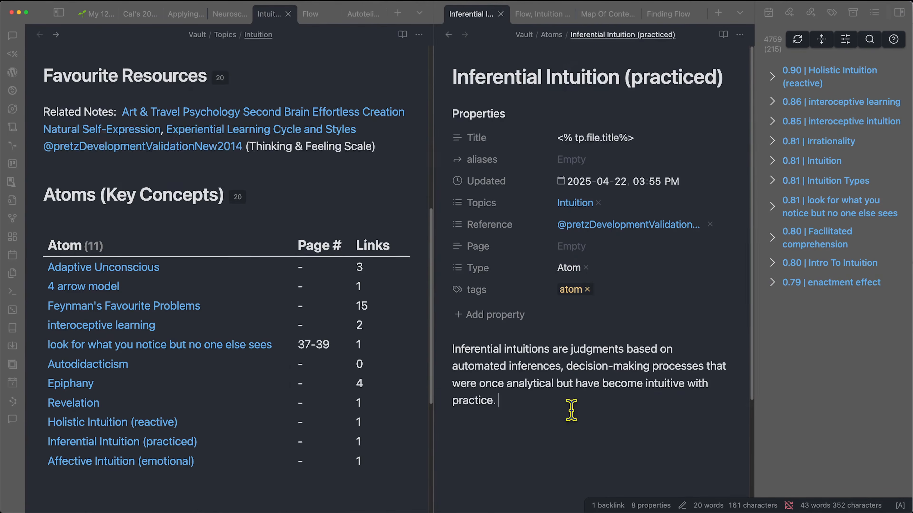
scroll(168, 417, up, 10)
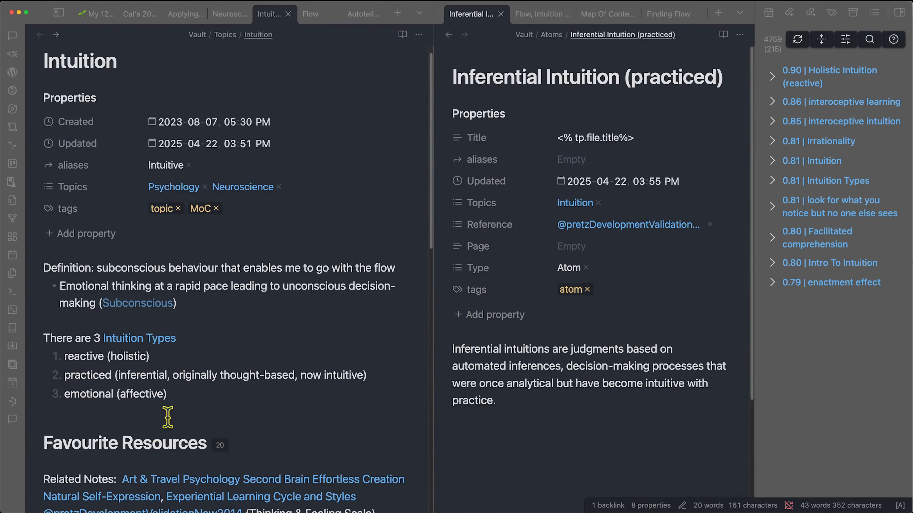
drag(97, 375, 162, 370)
- Locate the inferential-intuition paragraph in the Zotero PDF, testing partial selections
click(145, 375)
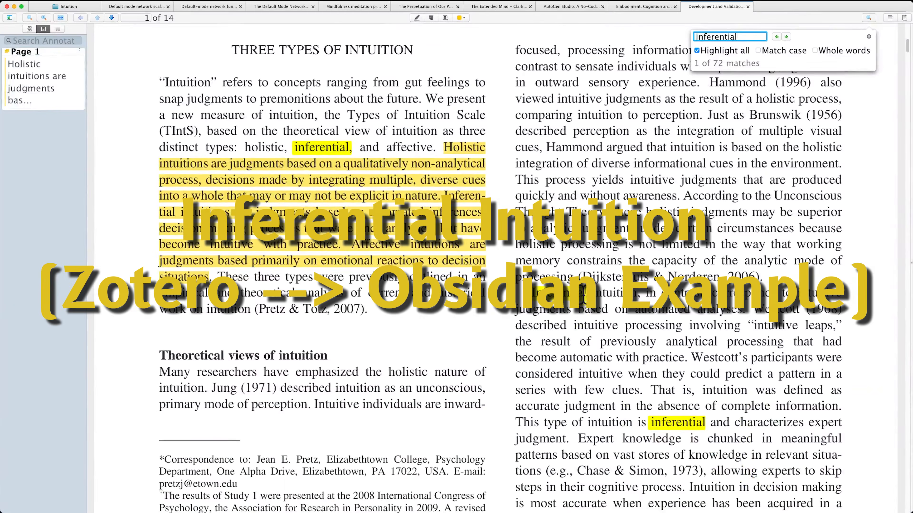
drag(533, 292, 743, 293)
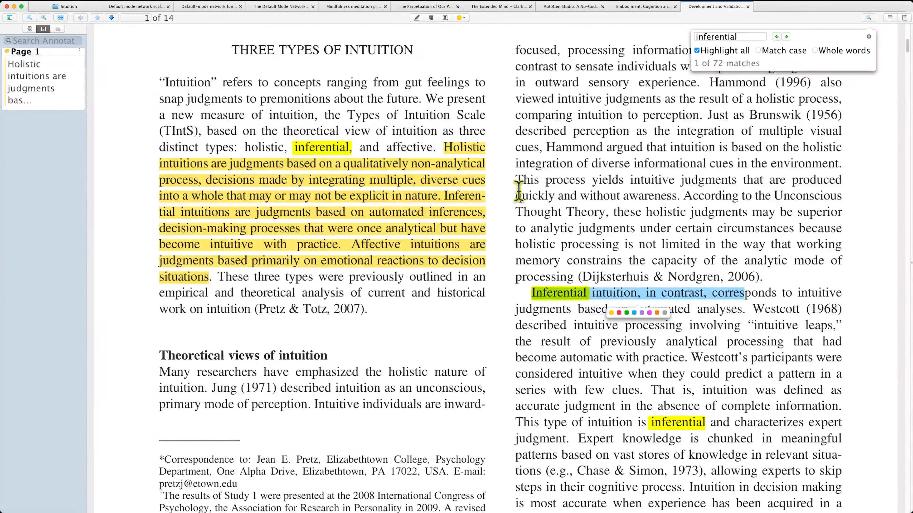
click(709, 305)
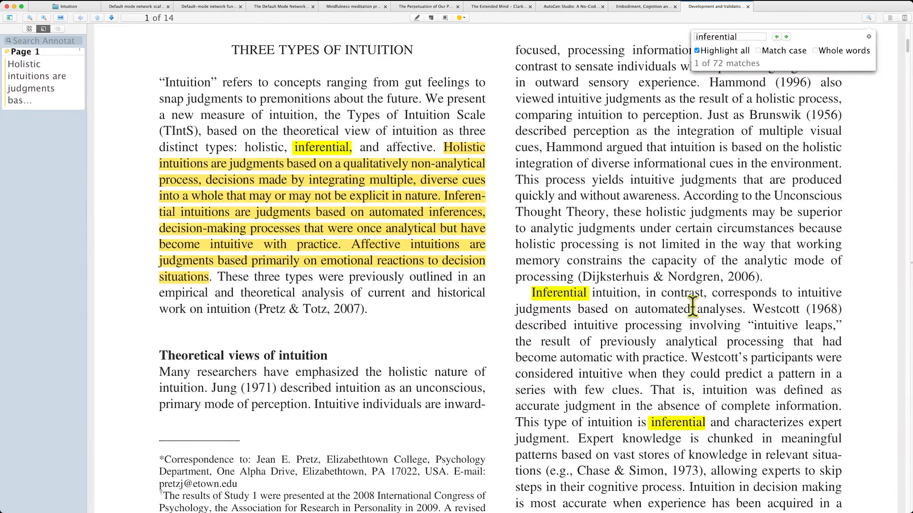
double_click(716, 310)
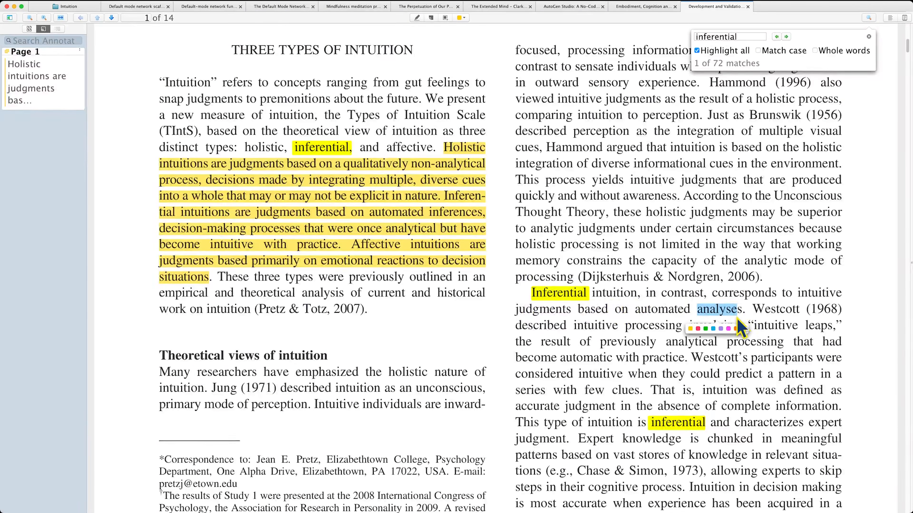
click(610, 376)
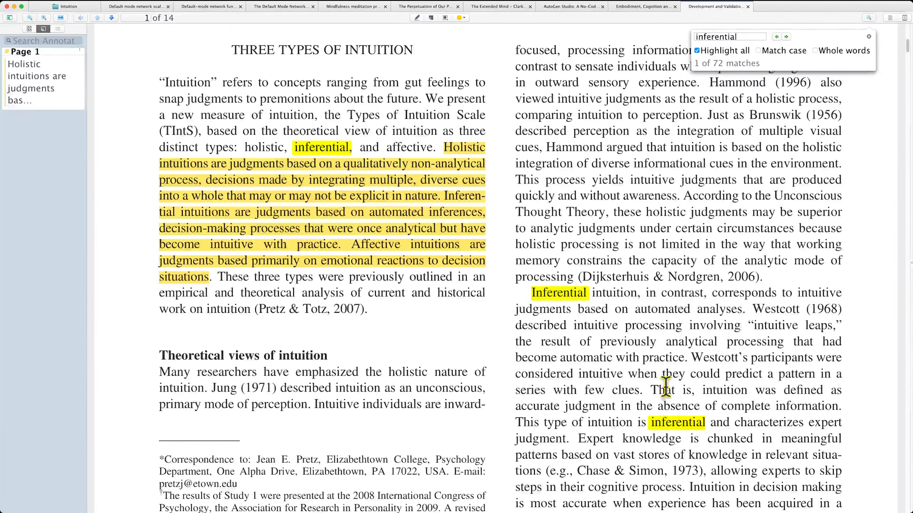
drag(734, 390, 810, 390)
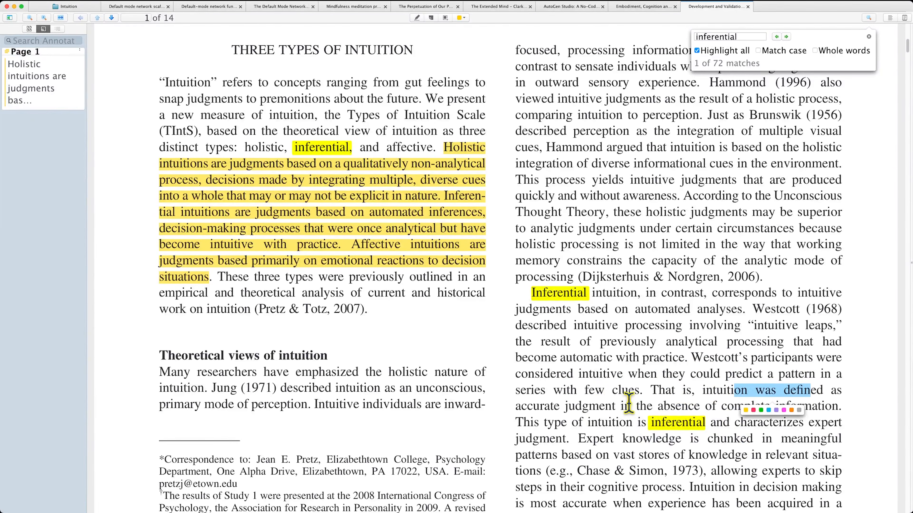
click(577, 408)
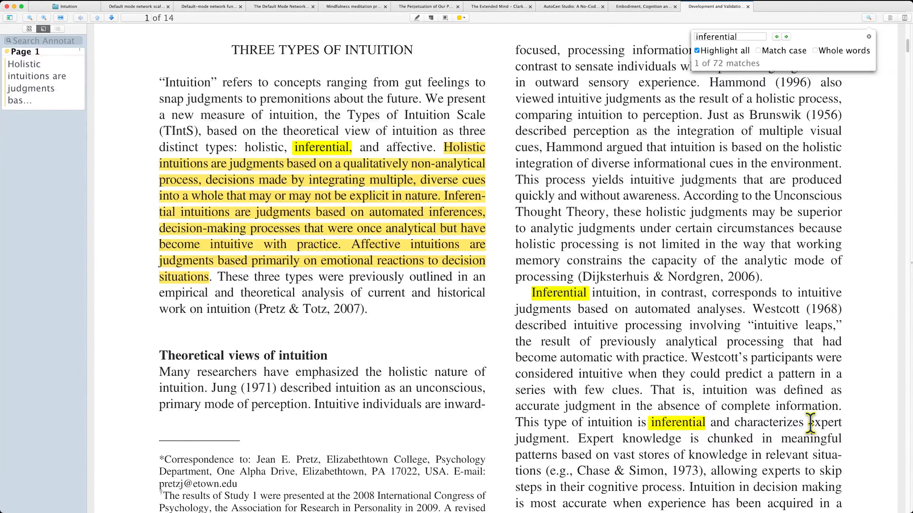
scroll(532, 437, down, 5)
drag(516, 451, 740, 447)
click(716, 468)
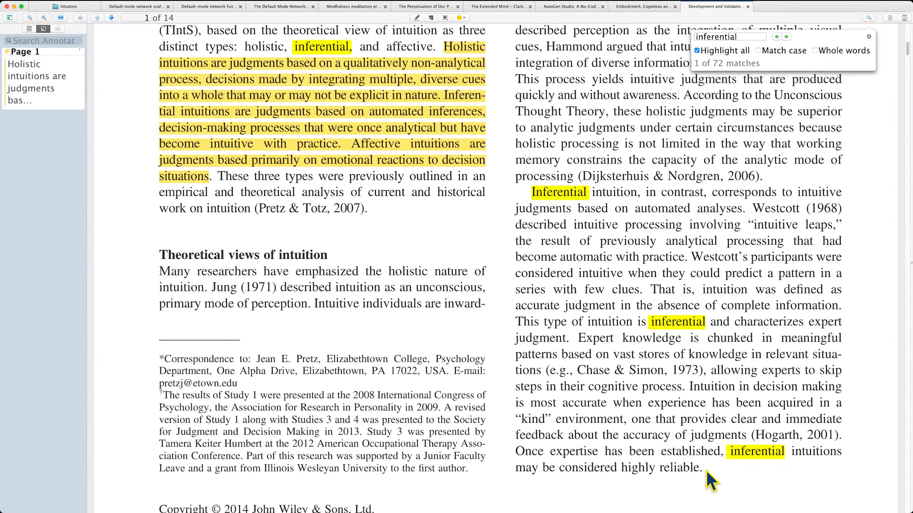
- Highlight the whole 'Inferential intuition, in contrast' paragraph in cyan and close the find bar
drag(700, 469, 555, 200)
click(674, 488)
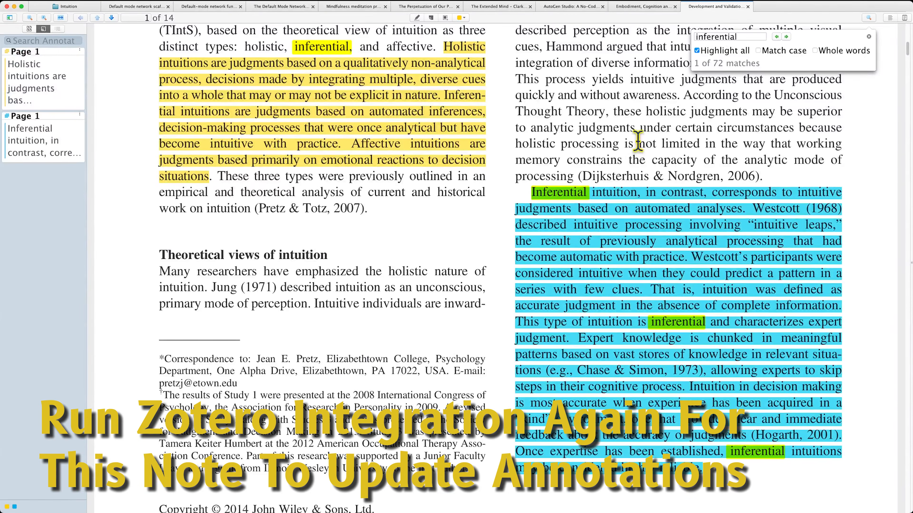
key(Escape)
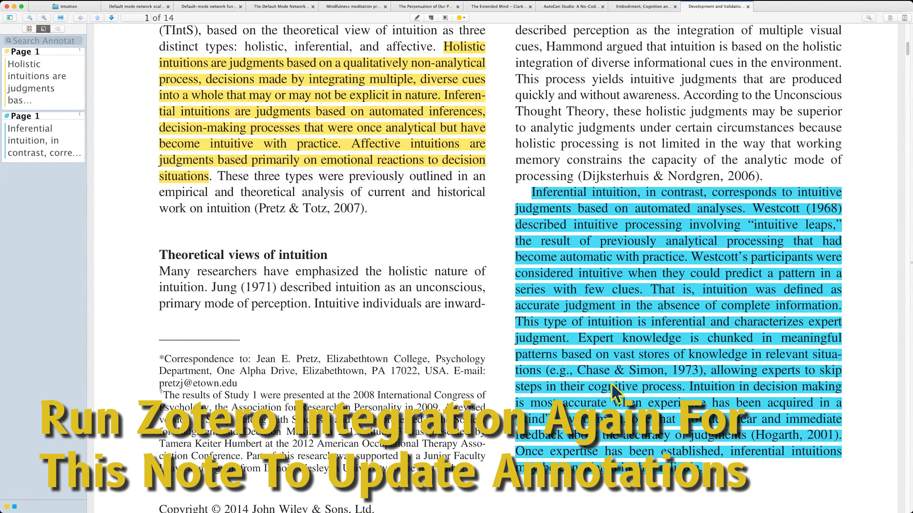
scroll(780, 487, down, 3)
scroll(552, 396, down, 10)
scroll(564, 365, up, 13)
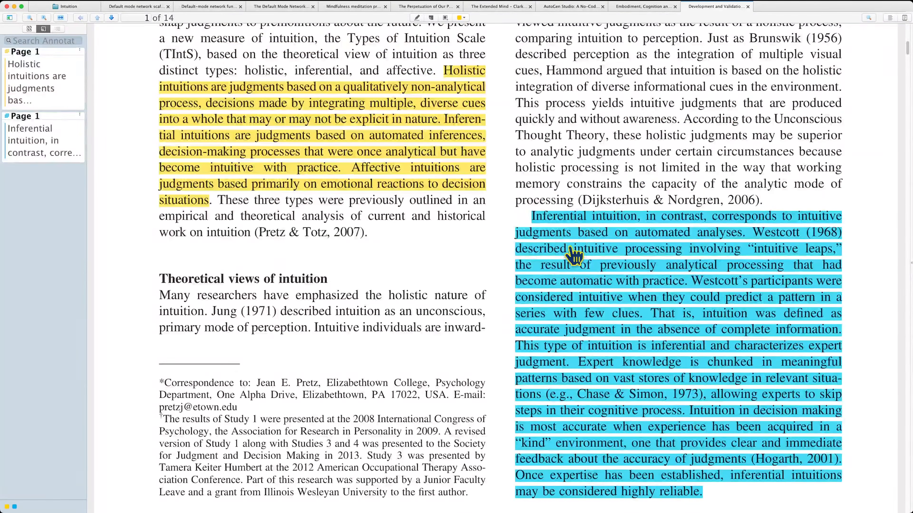
key(super+Tab)
- Close the Inferential Intuition tab and add a [[Inferential Intuition (practiced)]] item under the systemize-intuition question
click(500, 13)
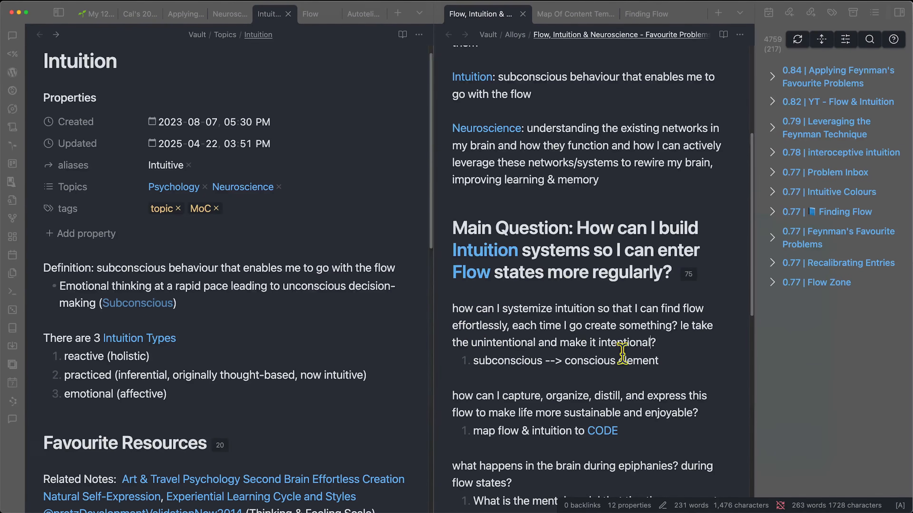
drag(503, 309, 593, 309)
click(593, 309)
key(Return)
text([[Inferential Intuition (practiced)]])
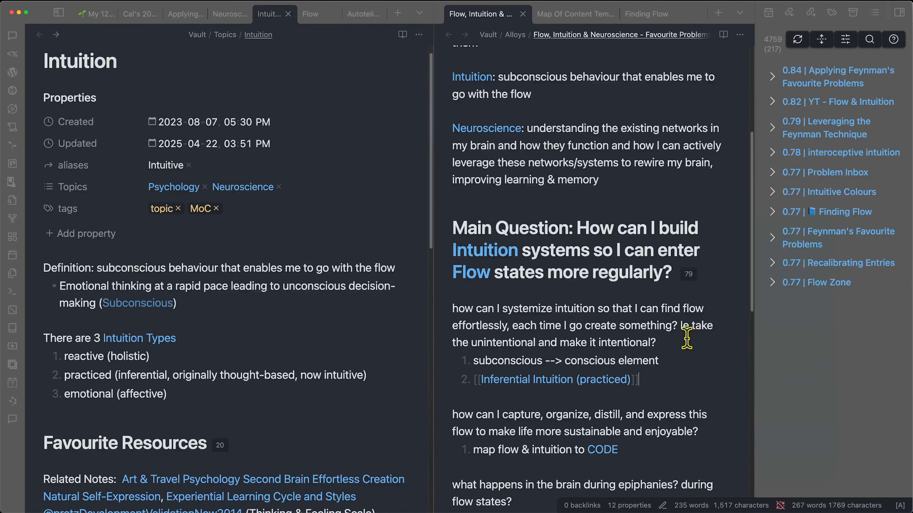
click(688, 339)
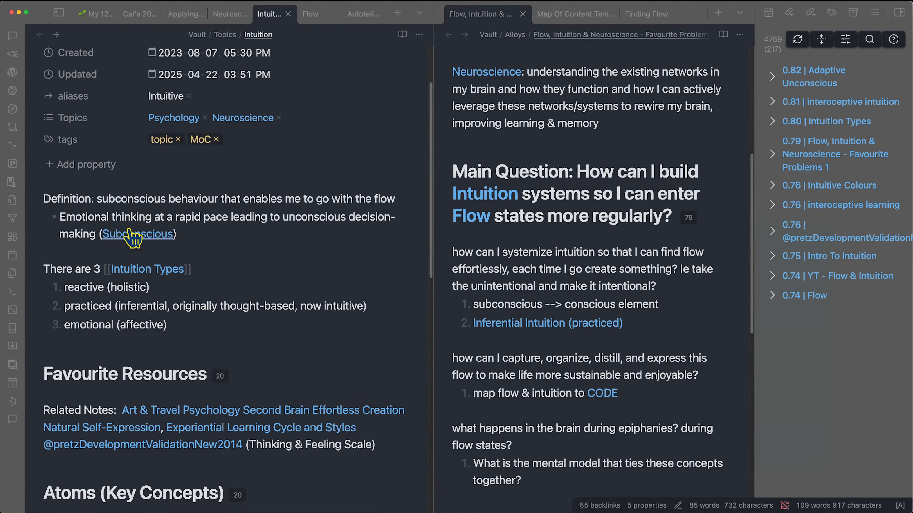
- Scroll to the top of the Intuition note and finish editing its Intuition Types line
scroll(155, 252, up, 3)
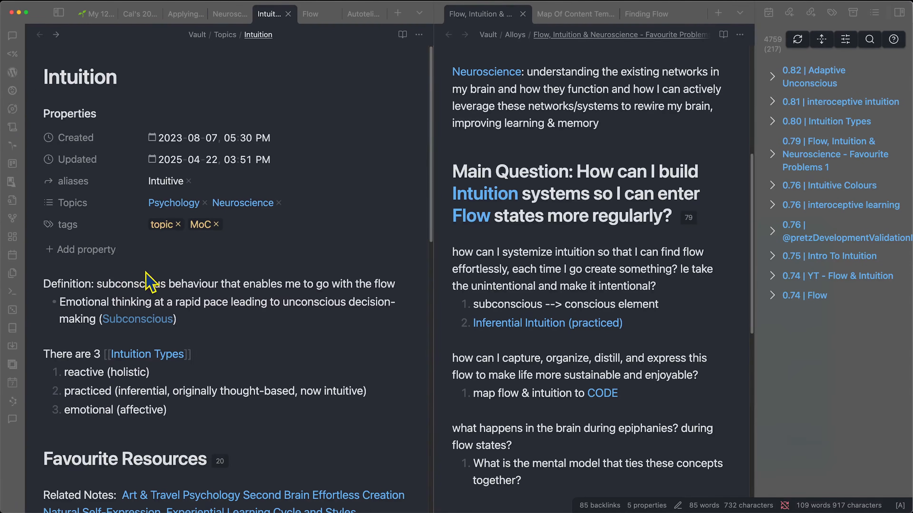
click(149, 280)
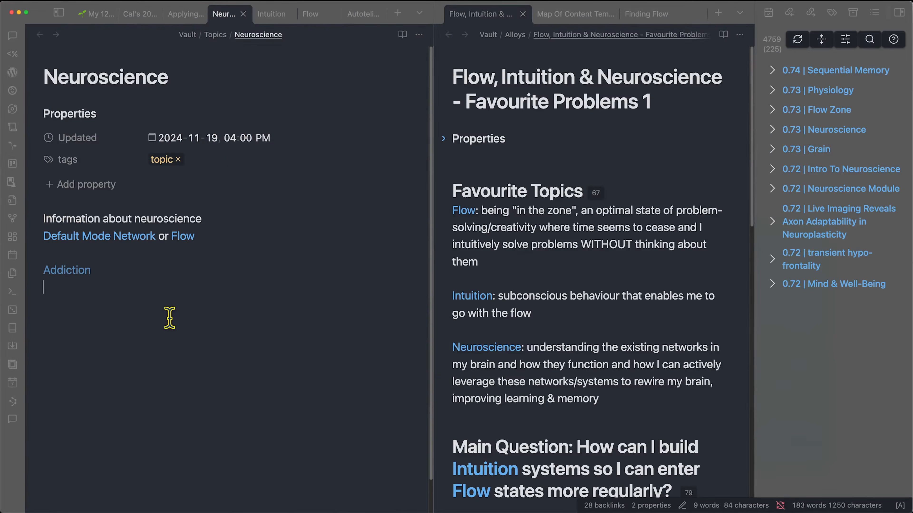
- Apply the Map Of Content Template to the Neuroscience note and adjust its atoms table query
key(alt+e)
text(map)
key(Return)
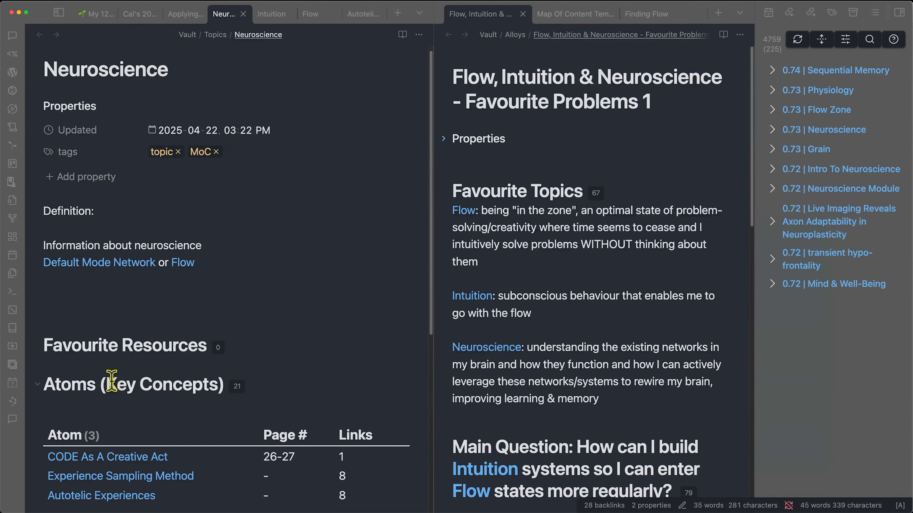
click(99, 263)
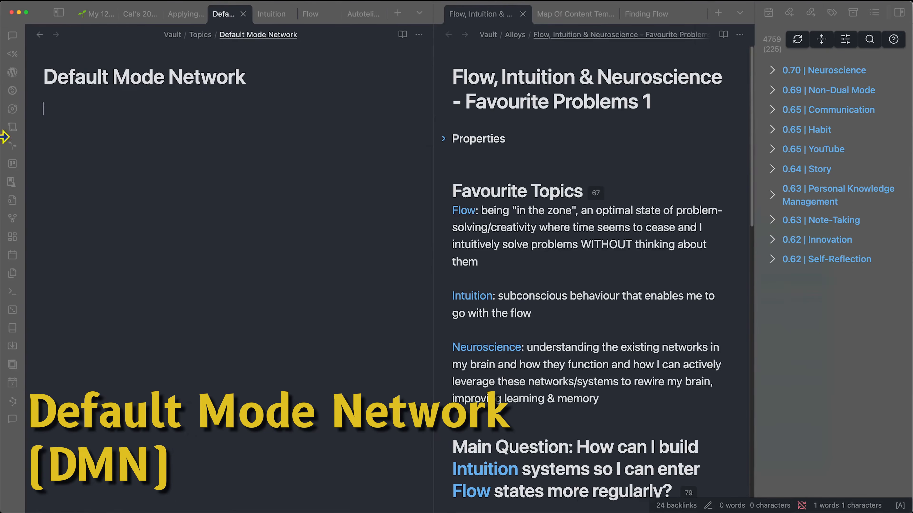
click(40, 34)
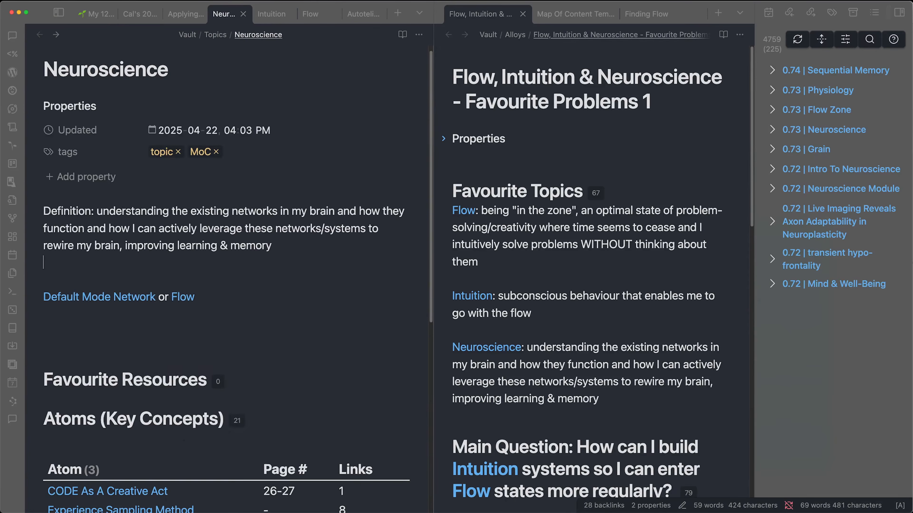
scroll(401, 238, down, 5)
click(99, 360)
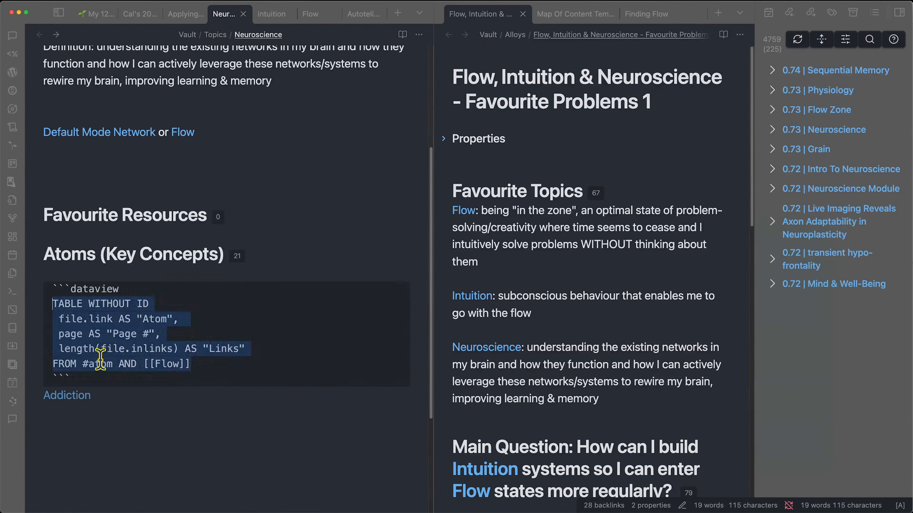
double_click(169, 364)
click(200, 393)
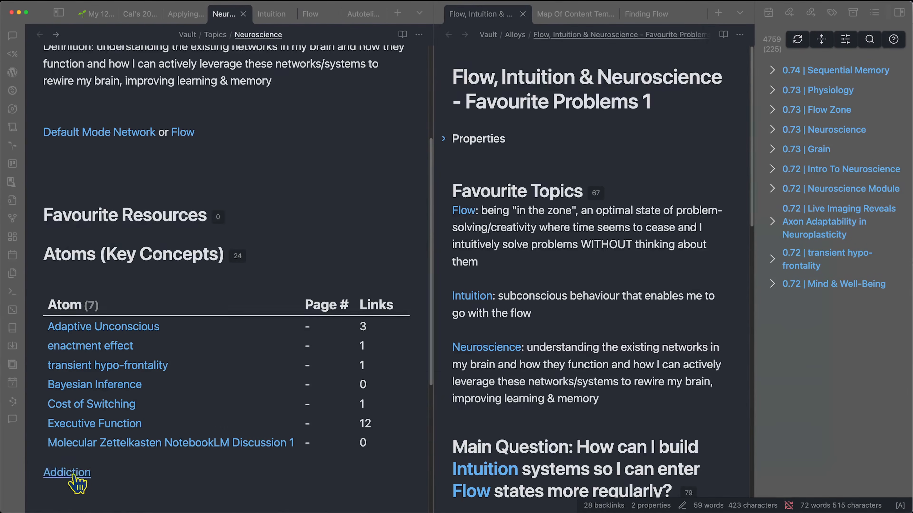
- Set up the new Addiction note from the Atom template with topic Neuroscience
click(68, 473)
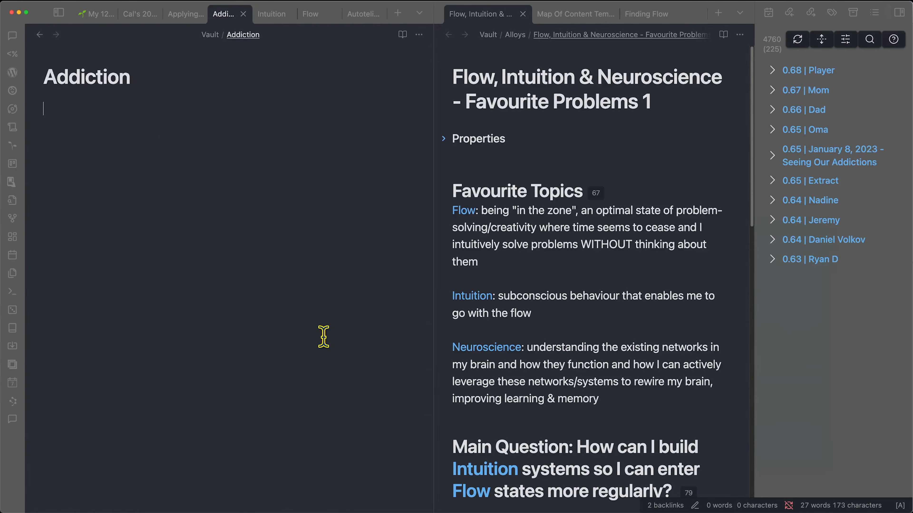
key(alt+t)
text(atom)
key(Return)
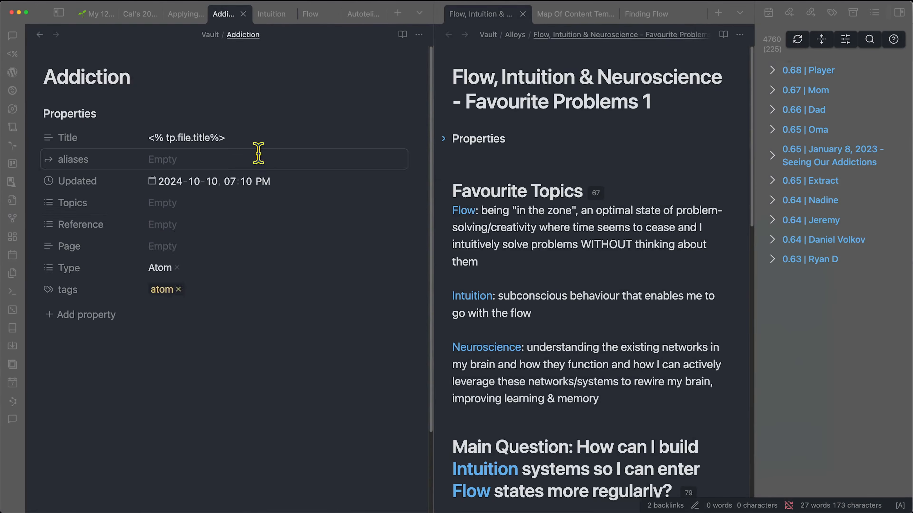
click(178, 211)
text(neuro)
key(Return)
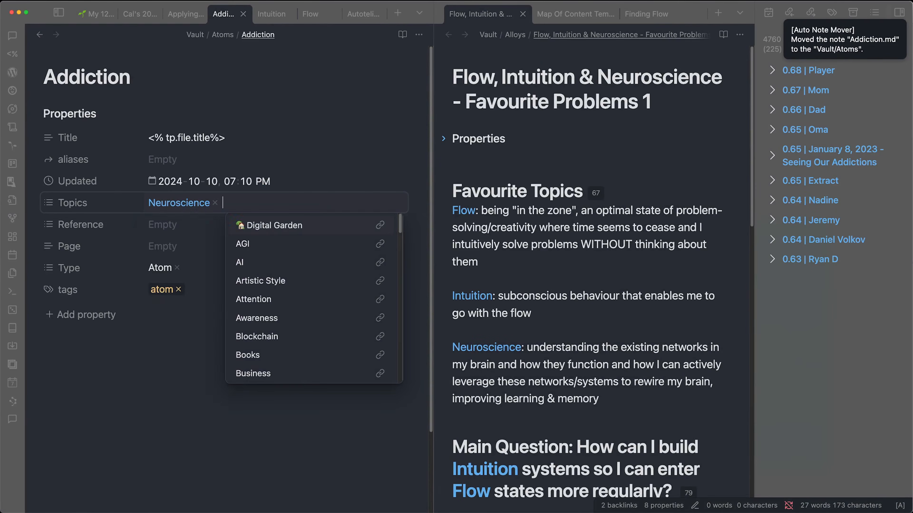
click(129, 303)
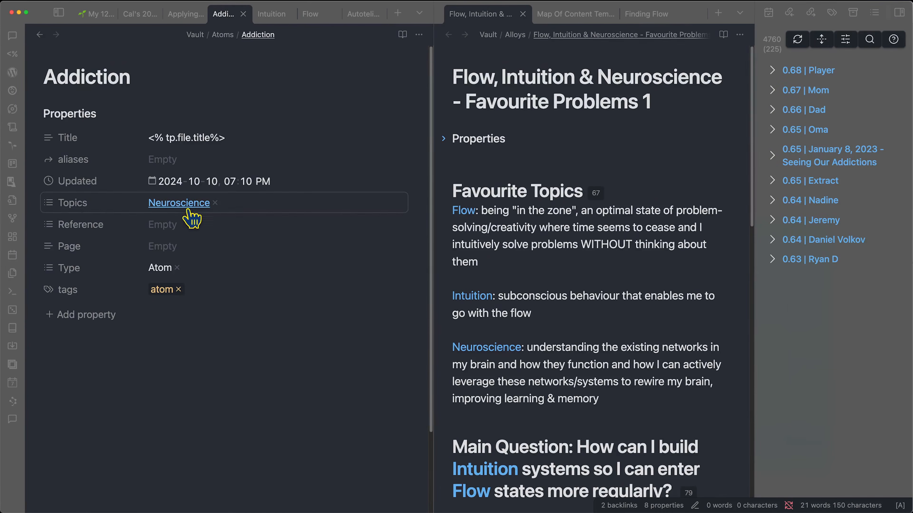
- Back in the Neuroscience note, delete the extra [[Addiction]] line under the atoms table
click(39, 35)
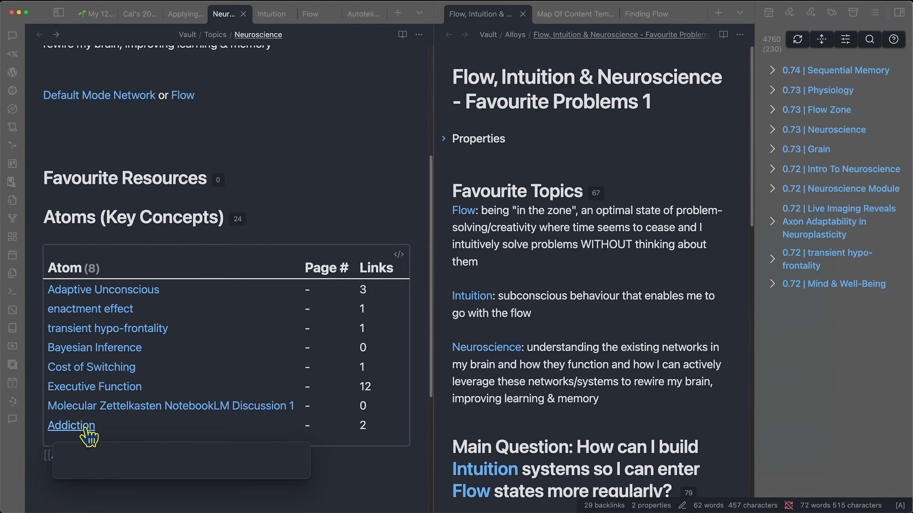
drag(129, 488, 38, 463)
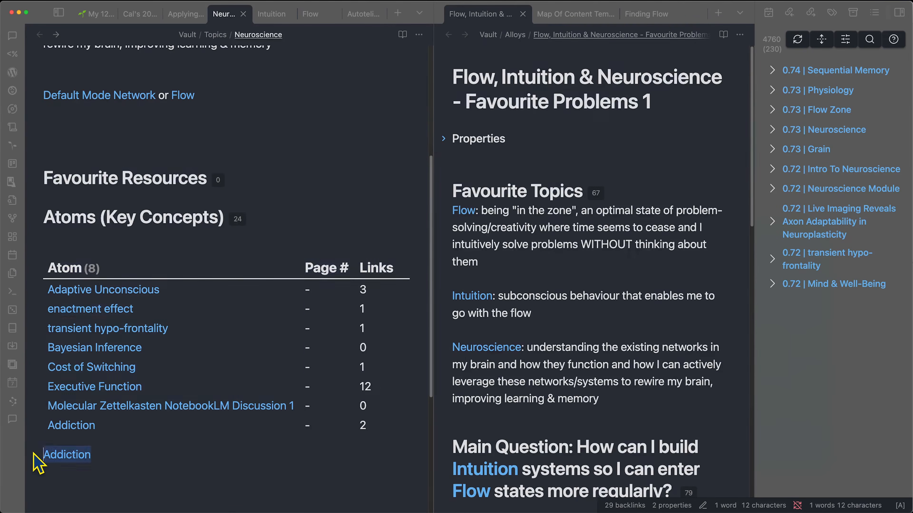
key(BackSpace)
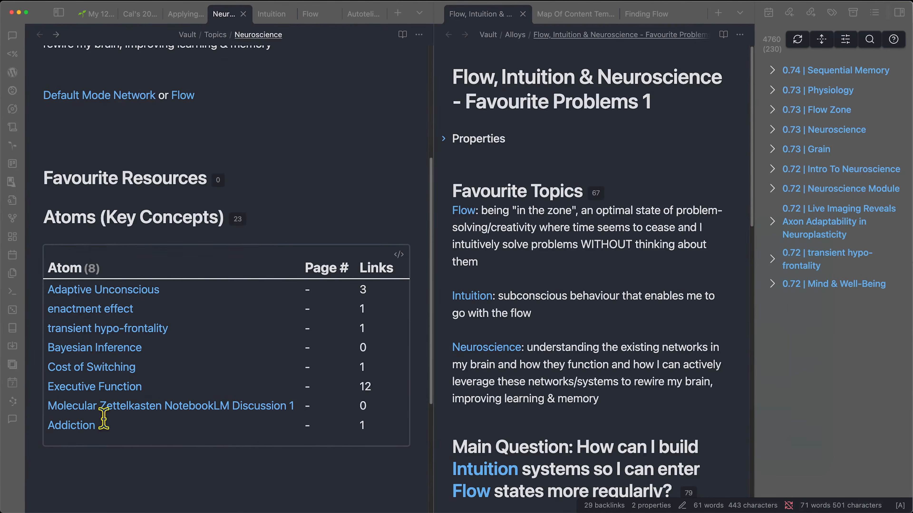
mouse_move(91, 391)
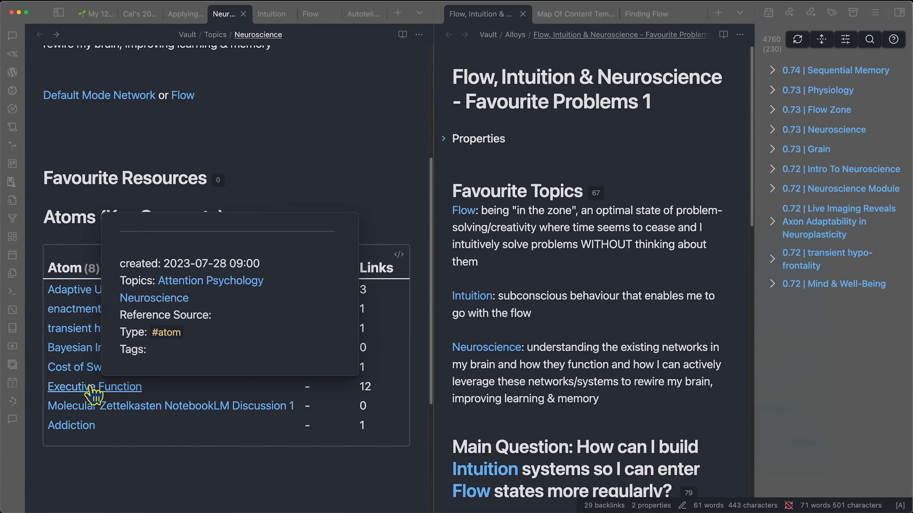
scroll(133, 223, up, 5)
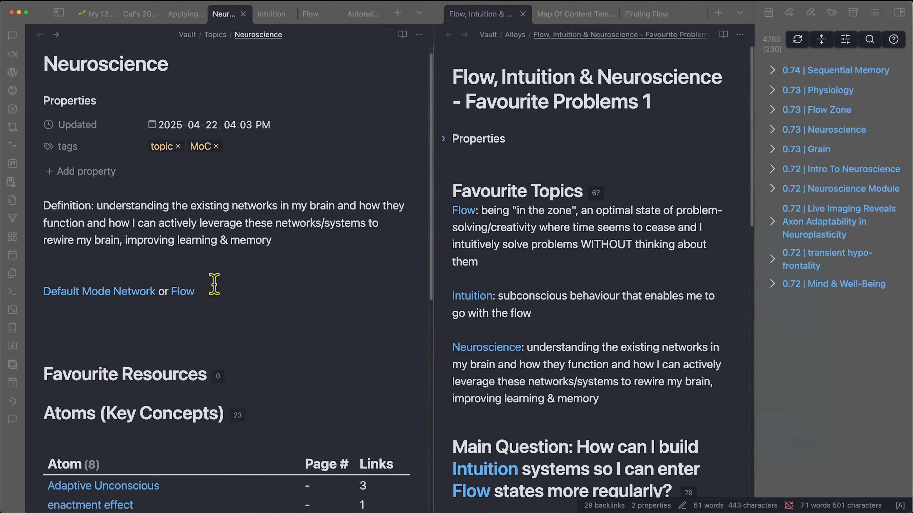
- Delete 'or Flow' after Default Mode Network and add a Topics property starting with Flow
drag(216, 295, 156, 293)
key(BackSpace)
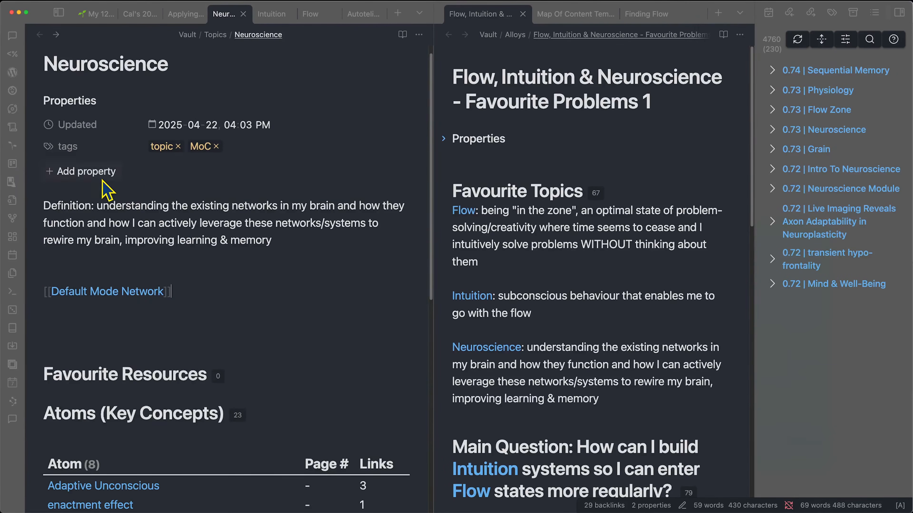
click(108, 172)
text(top)
key(Return)
text(flow)
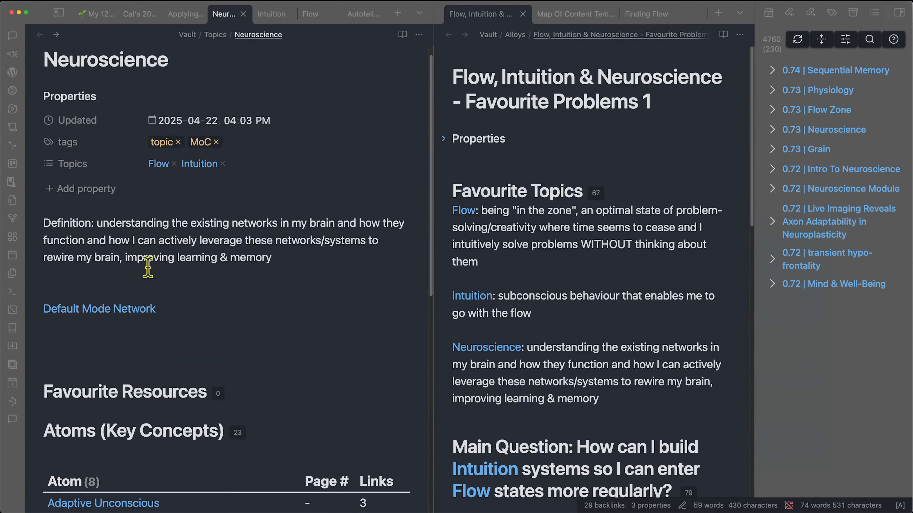
- Review the mind-wandering and flow phrases in the Flow note
scroll(147, 267, up, 1)
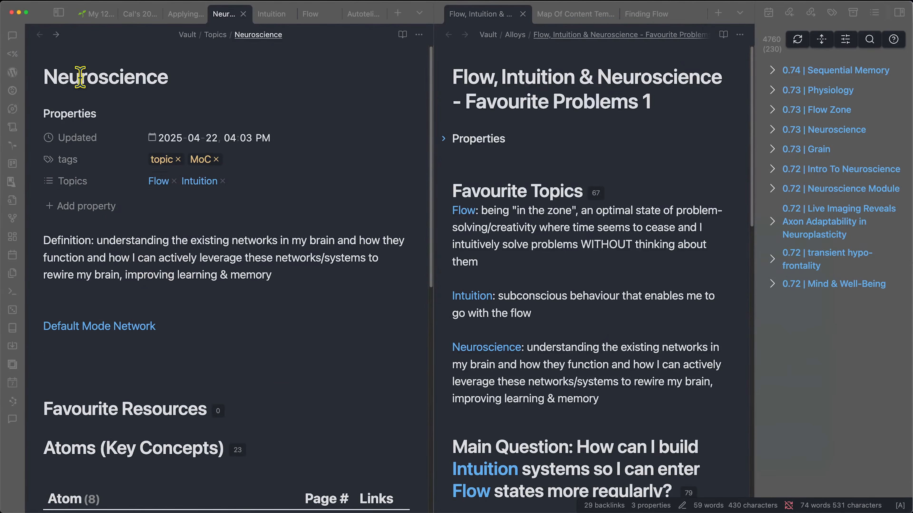
click(310, 15)
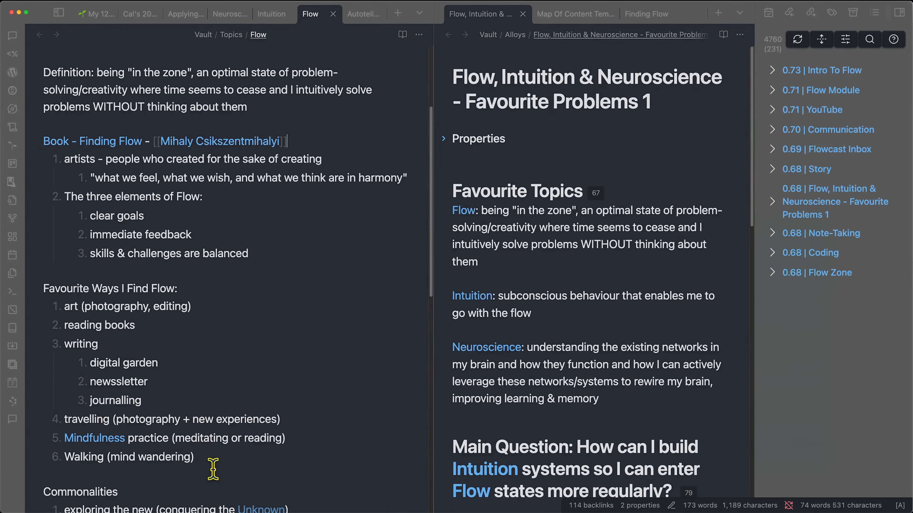
drag(111, 457, 190, 458)
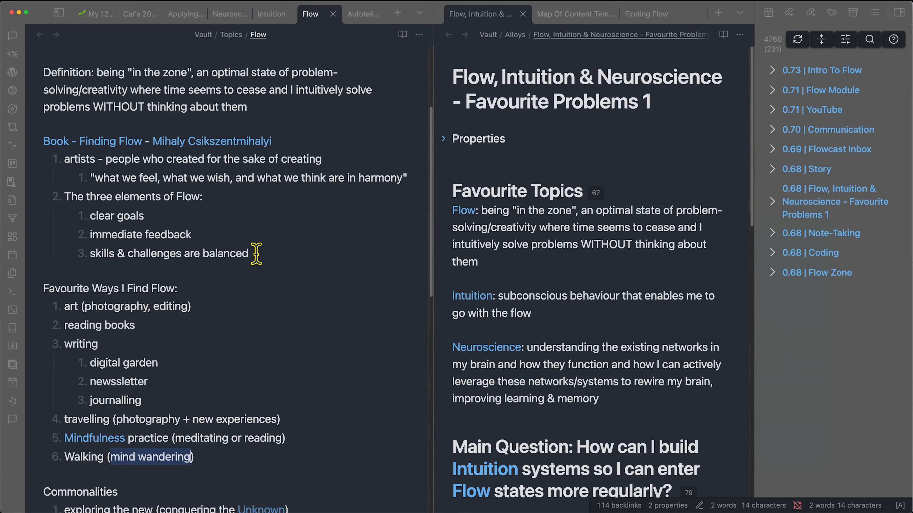
click(230, 15)
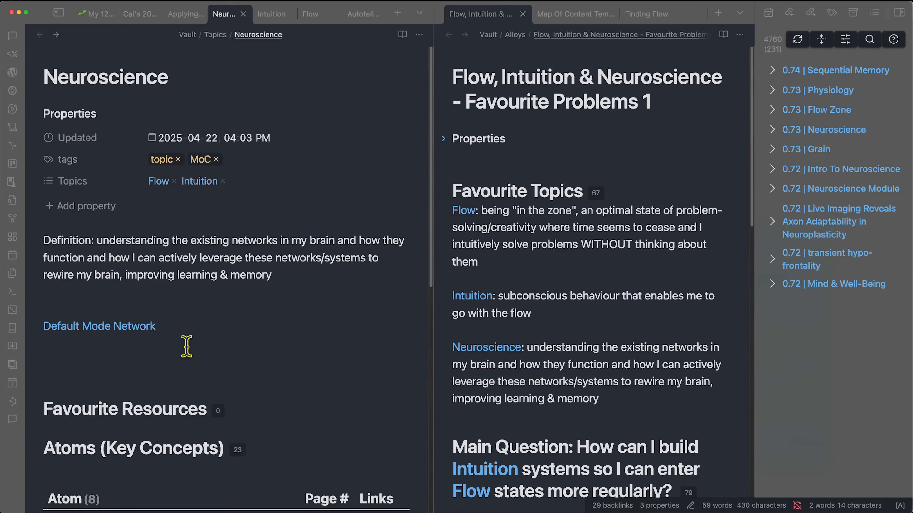
click(310, 15)
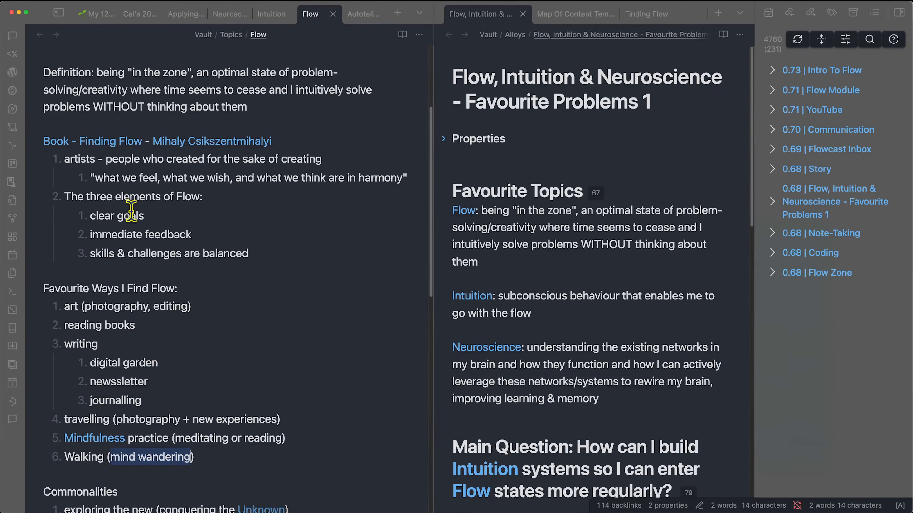
drag(284, 177, 324, 173)
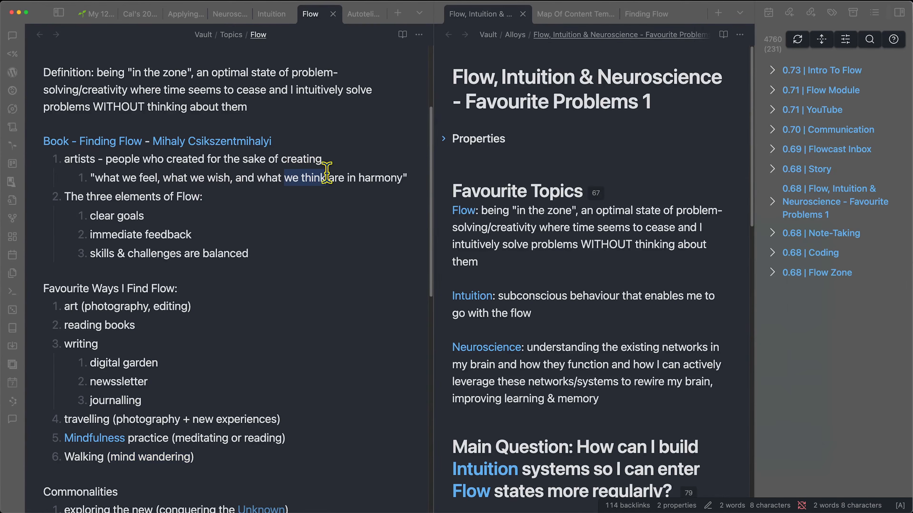
drag(122, 178, 228, 178)
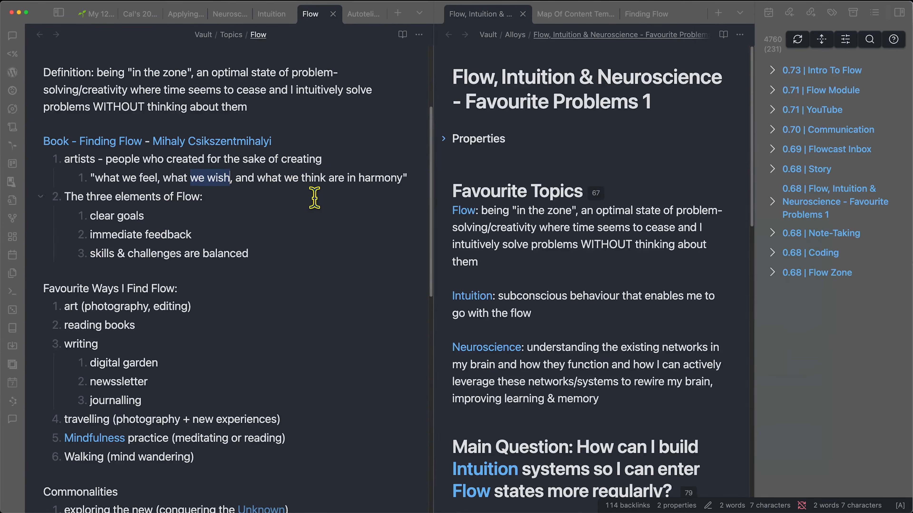
scroll(215, 331, down, 1)
scroll(210, 324, up, 1)
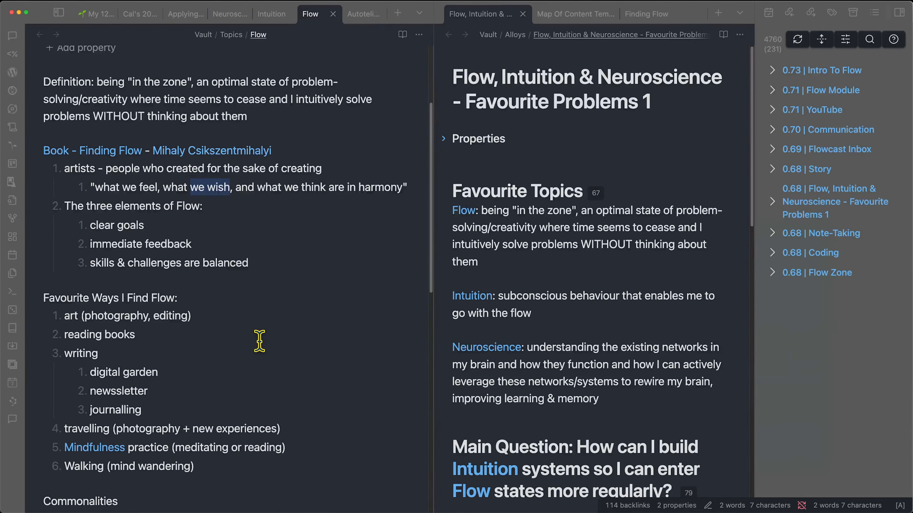
scroll(260, 342, down, 1)
scroll(259, 340, down, 2)
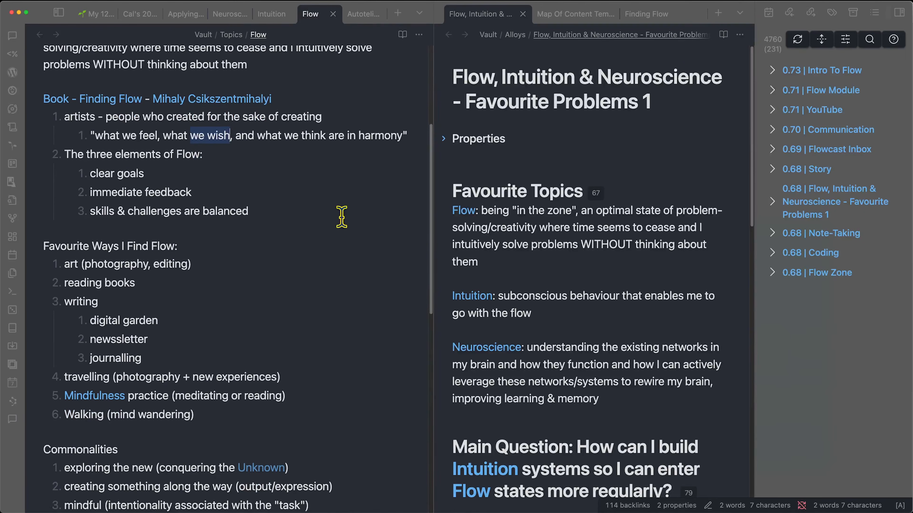
- Search the Finding Flow book note for 'overthinking' and mark the full-focus definition lines
click(649, 15)
key(ctrl+f)
text(over)
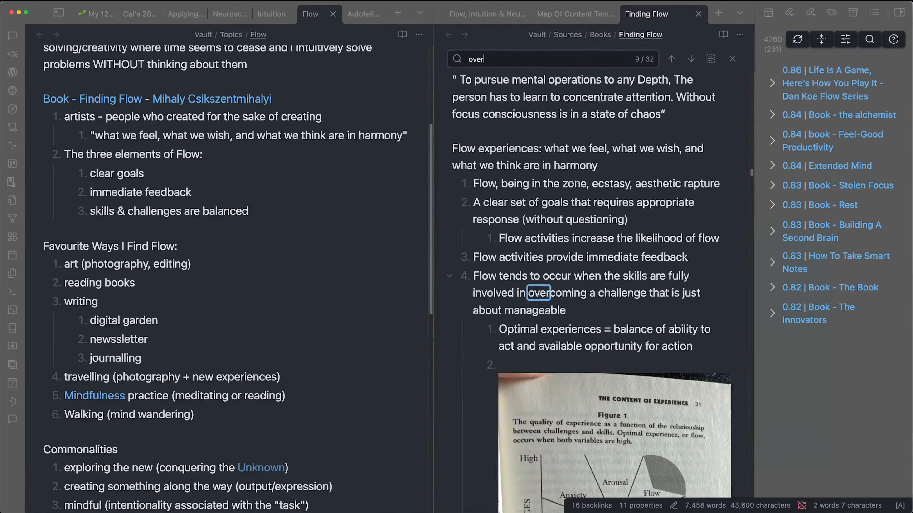
text(thi)
drag(473, 238, 722, 232)
click(574, 236)
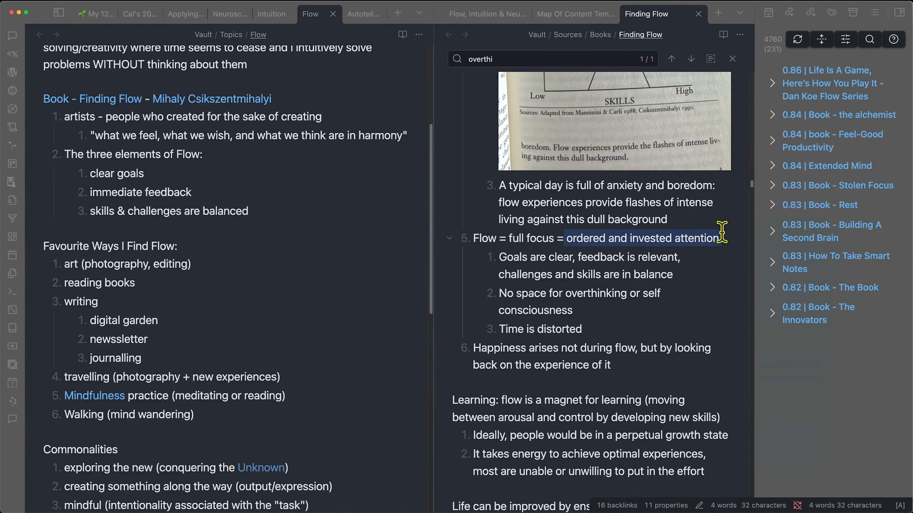
drag(550, 293, 657, 297)
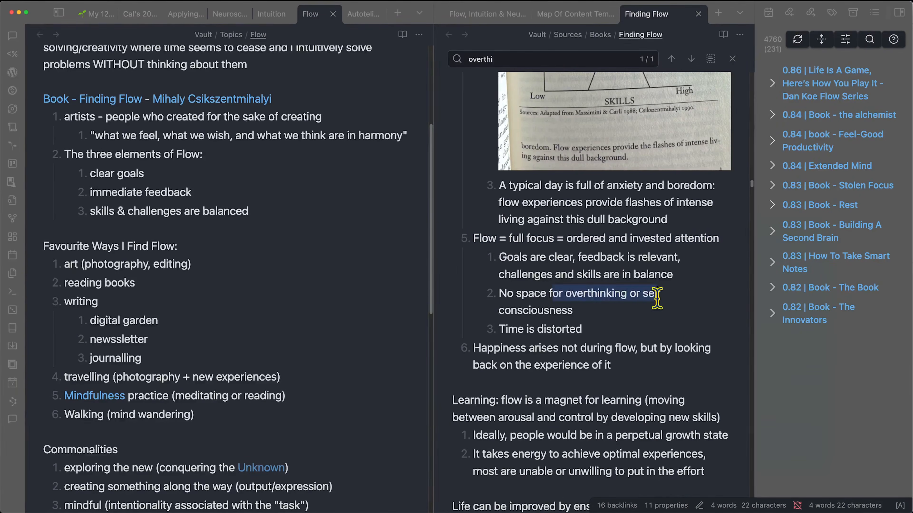
click(230, 15)
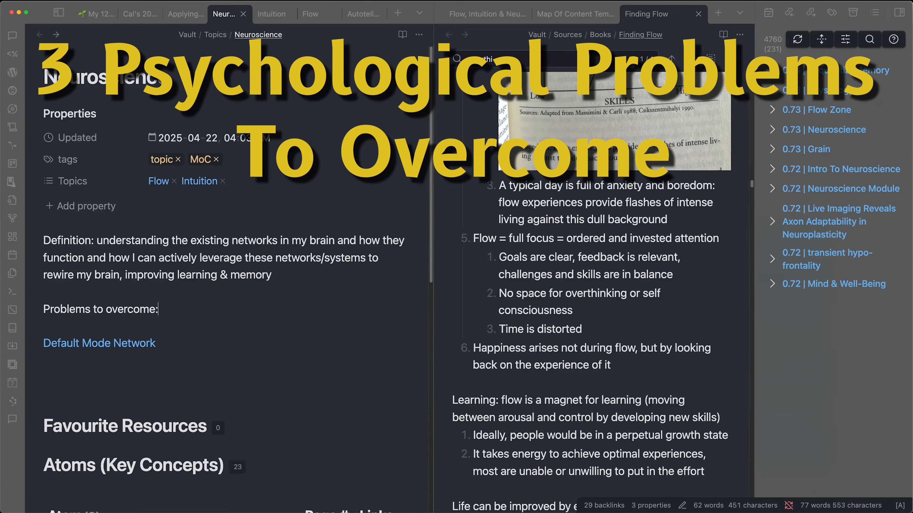
- Under 'Problems to overcome:', add a numbered list of [[Overthinking]], [[Burnout]] and [[Analysis Paralysis]]
key(Return)
text(1. )
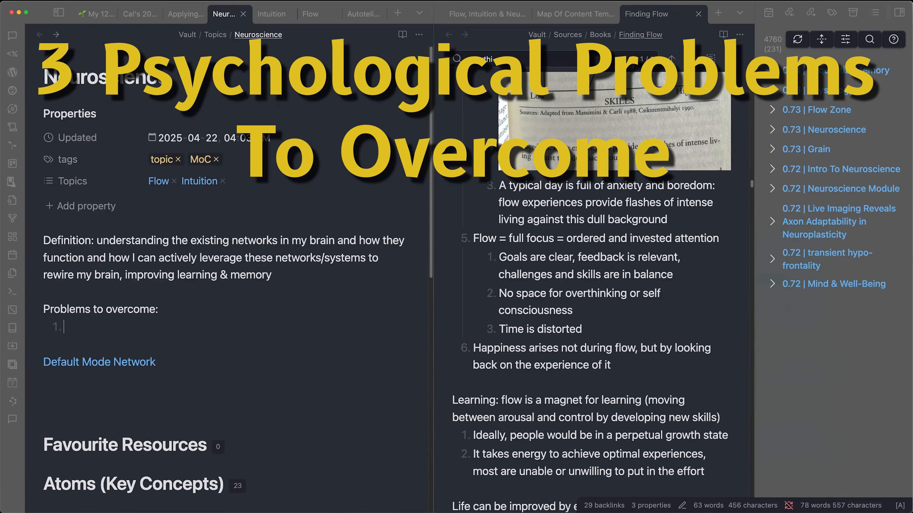
text([[overthi)
key(Return)
key(Return)
text([[burn)
key(Return)
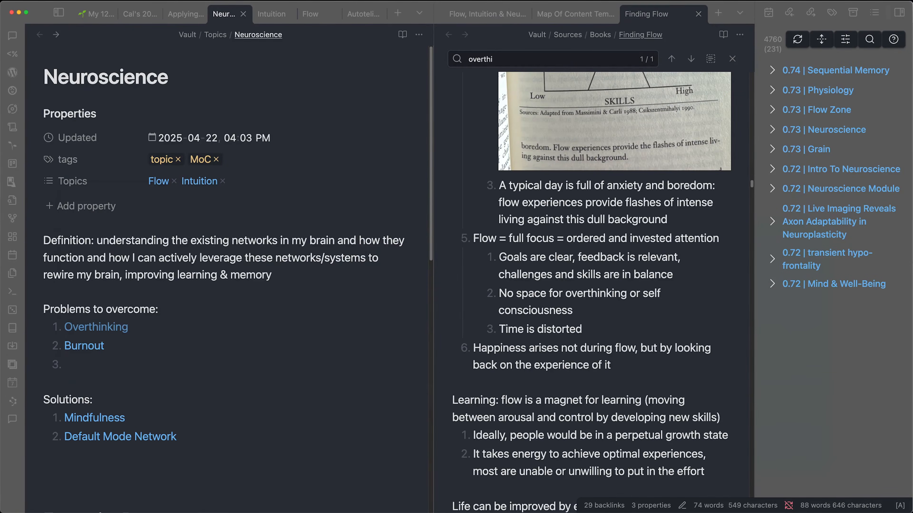
text([[analys)
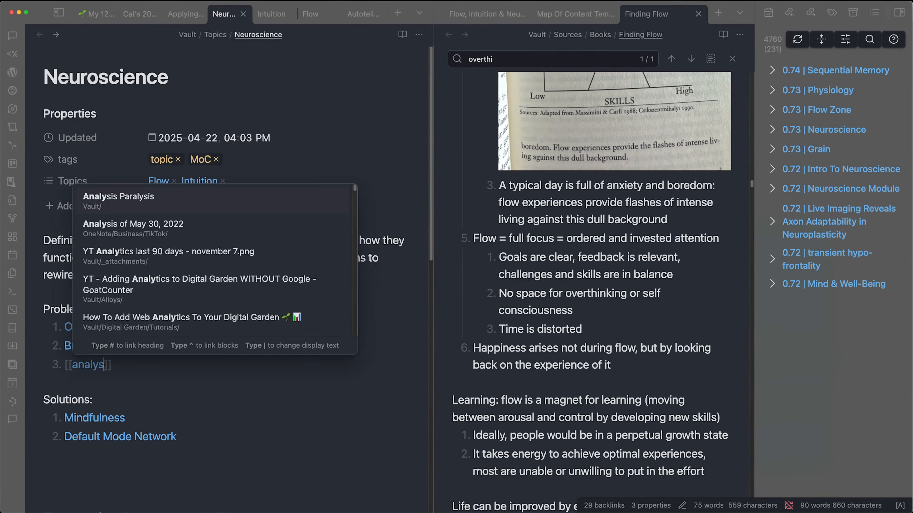
key(Return)
click(236, 311)
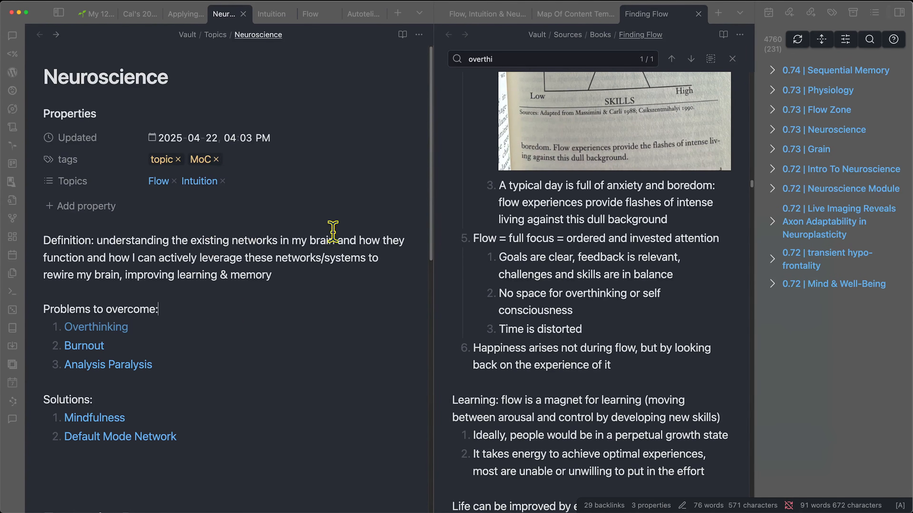
- Highlight 'full focus' and 'ordered and invested attention' in the Finding Flow note
drag(507, 238, 555, 237)
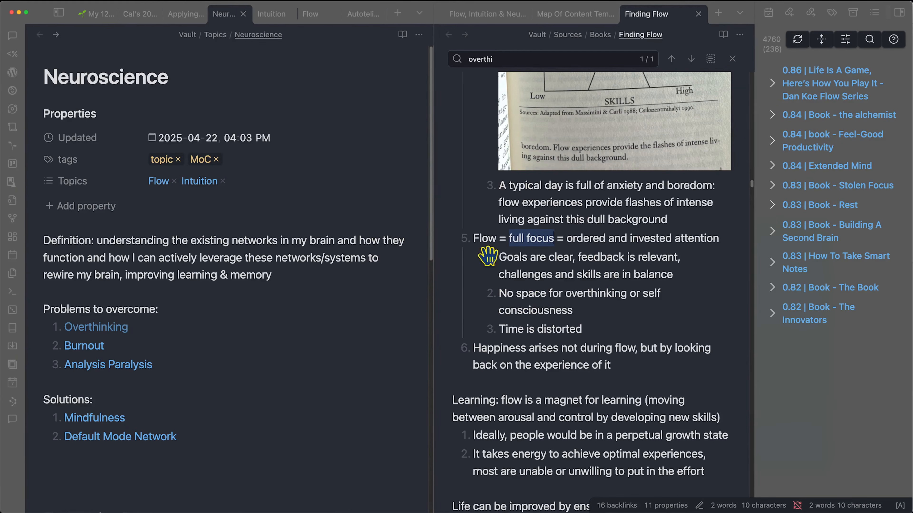
click(236, 380)
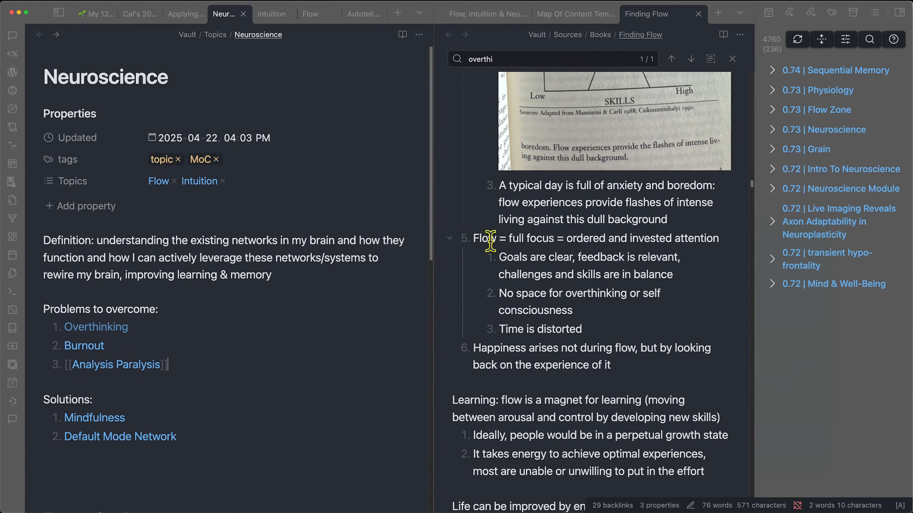
drag(567, 238, 621, 238)
click(154, 345)
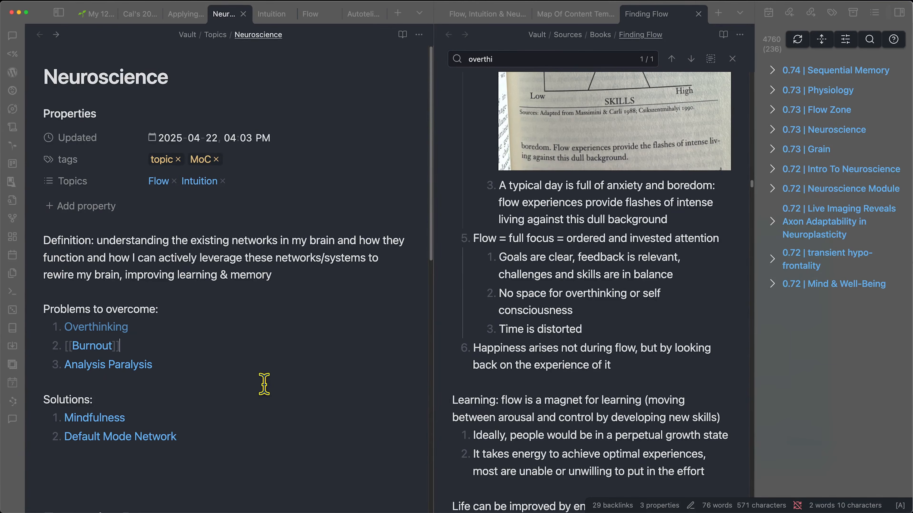
- Add [[Flow]] as the third solution after Default Mode Network
scroll(264, 384, down, 2)
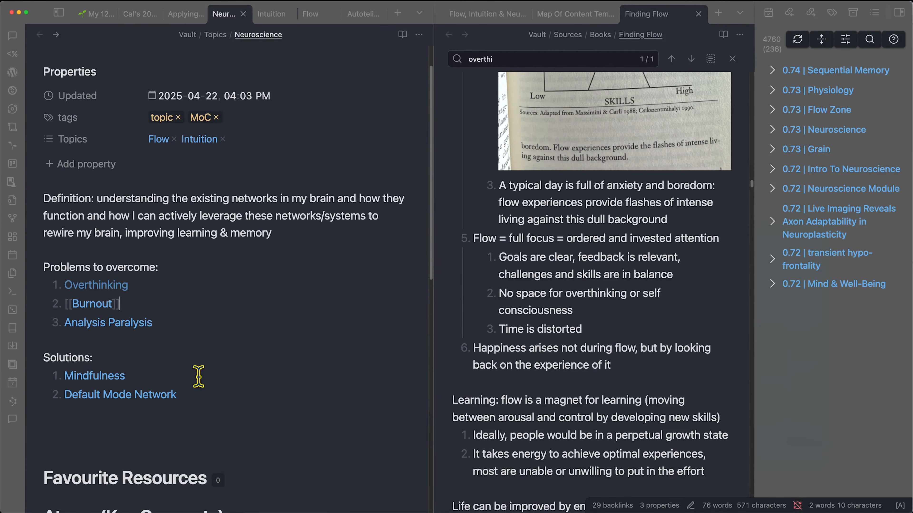
click(212, 393)
key(Return)
text([[Flow)
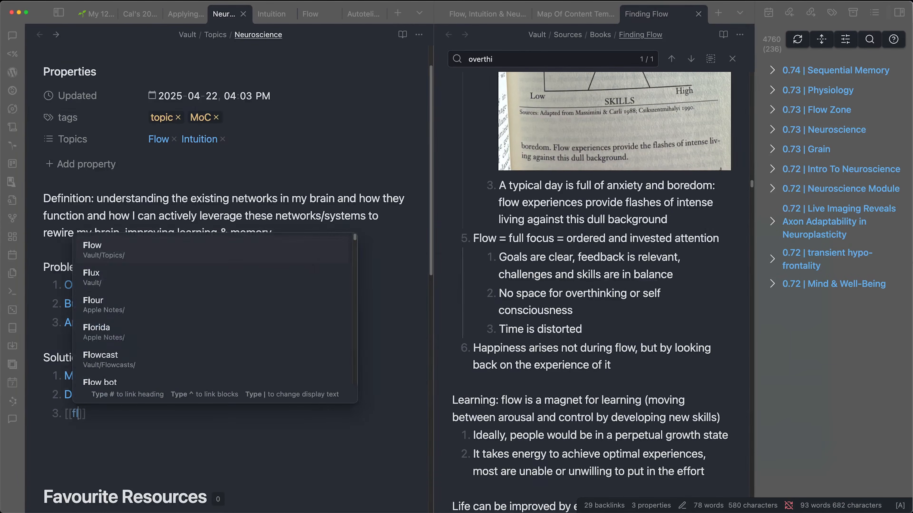
key(Return)
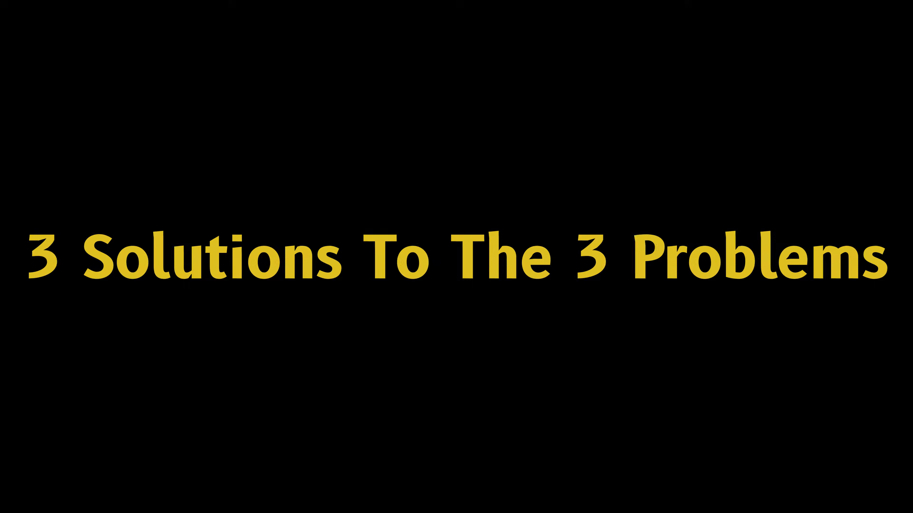
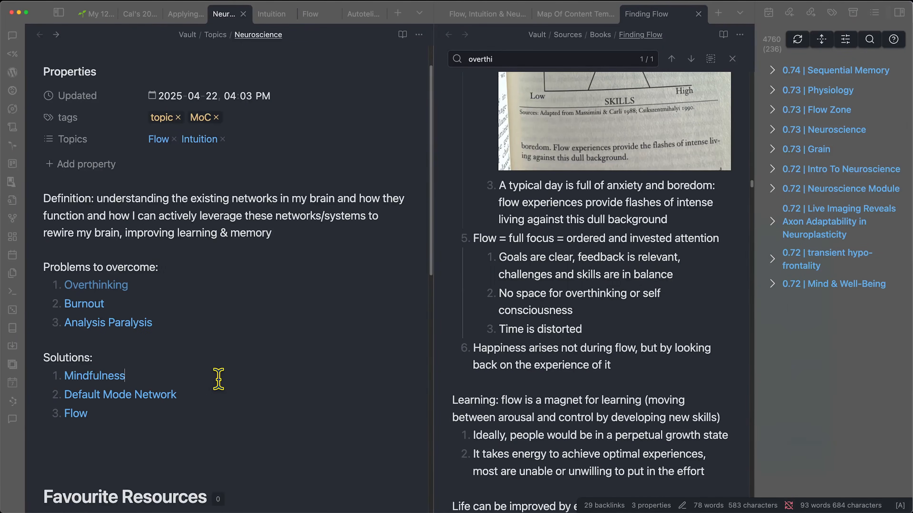
- Describe Mindfulness as 'mindful or mindless (intentional, or unintentional/reactive)'
click(218, 379)
text(- mindful or mindless (intent)
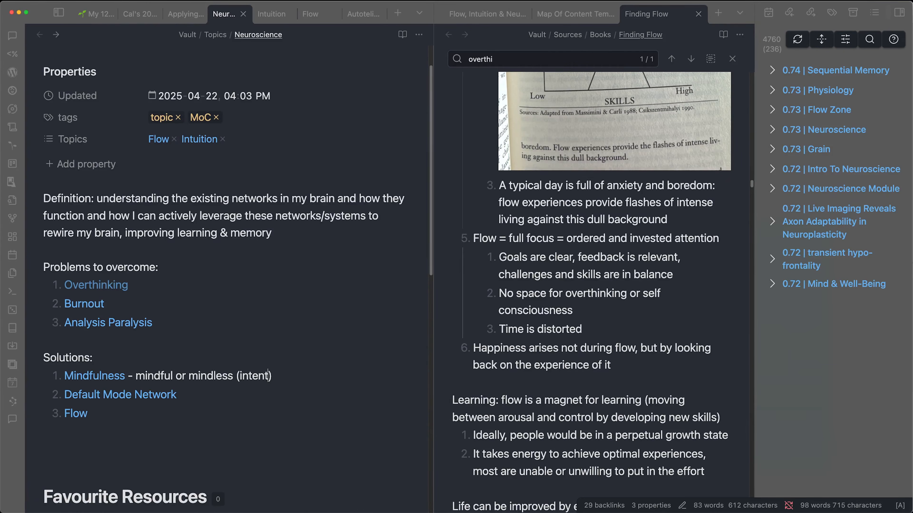
text(unintentional/reactive)
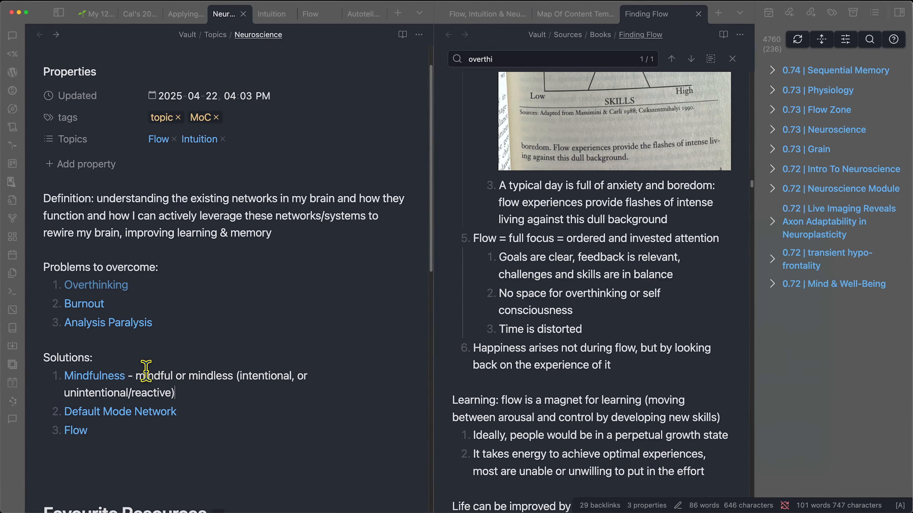
drag(170, 393, 132, 392)
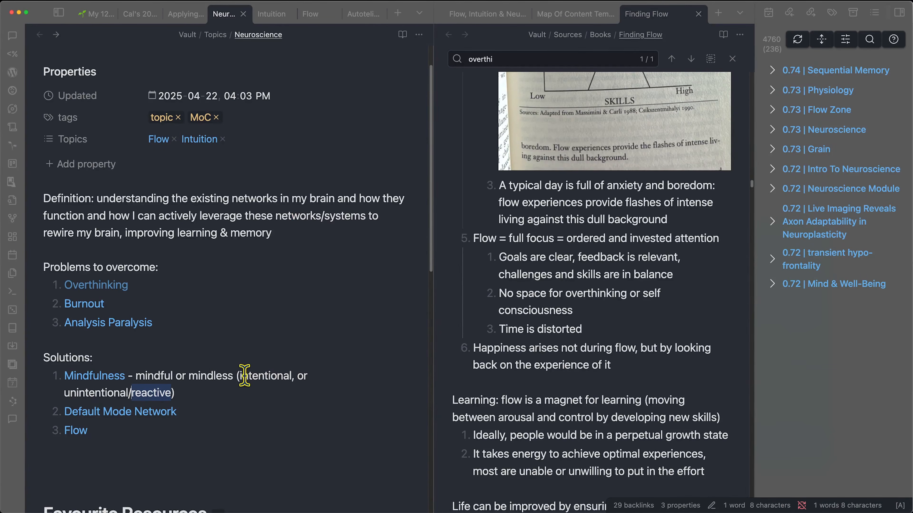
drag(241, 377, 290, 378)
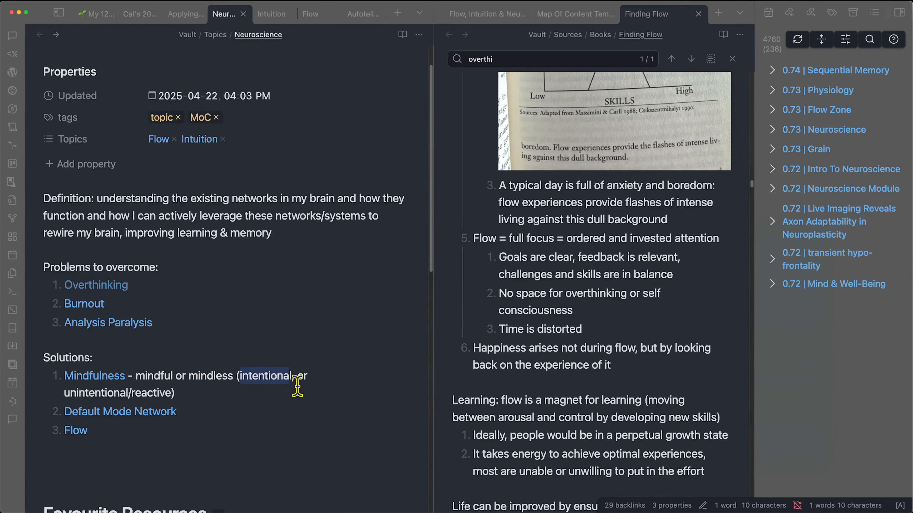
click(144, 374)
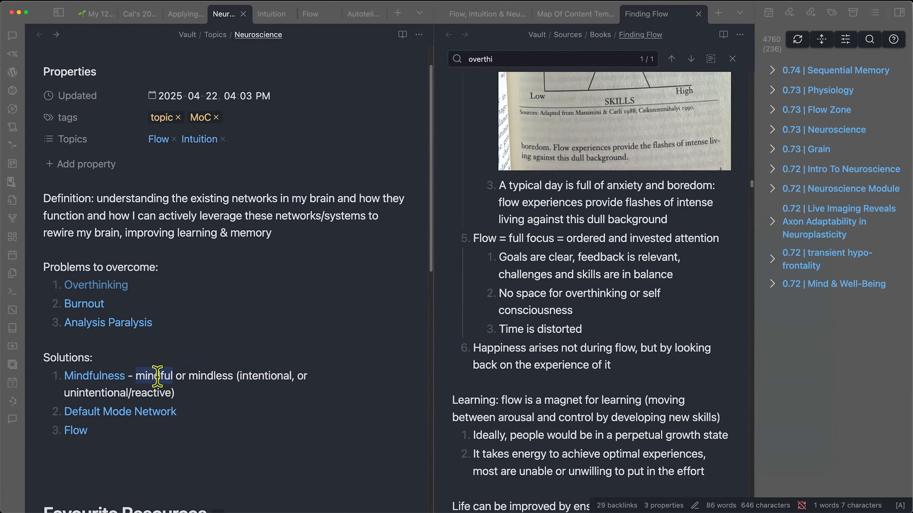
- Nest an [[Awareness]] link as a sub-point under Mindfulness
key(Return)
key(Tab)
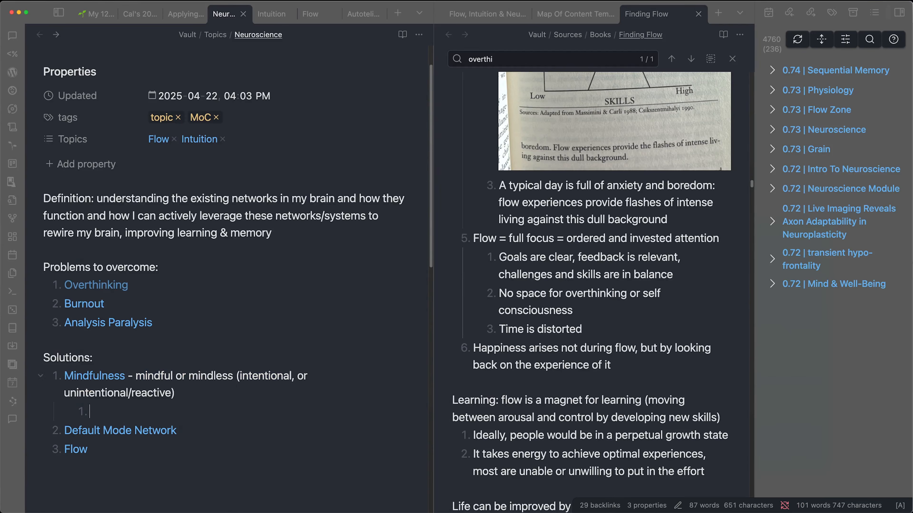
text([[Awareness)
key(Return)
- Start an empty sub-item under Default Mode Network, then switch to Zotero
click(271, 434)
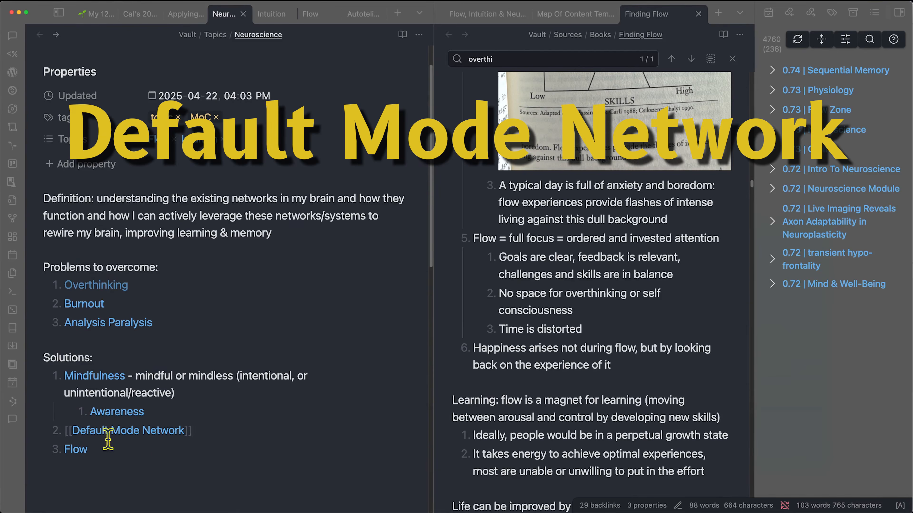
key(Return)
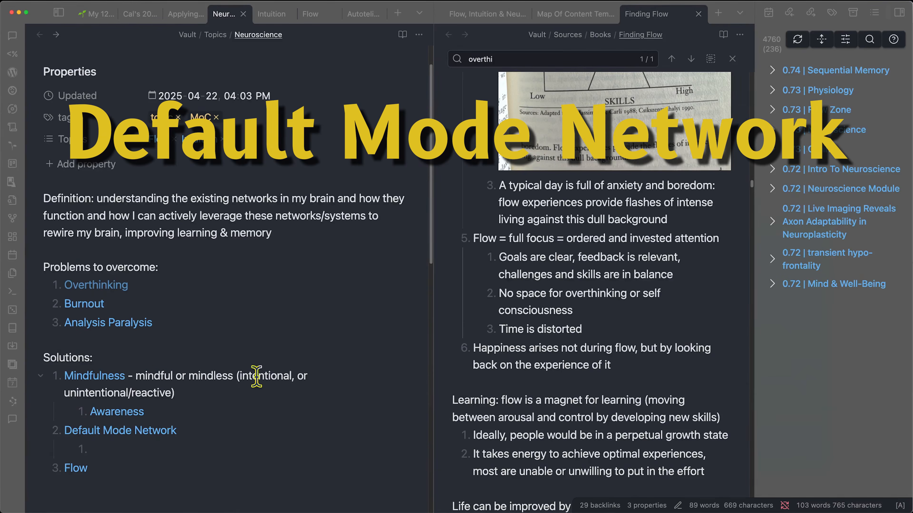
click(397, 498)
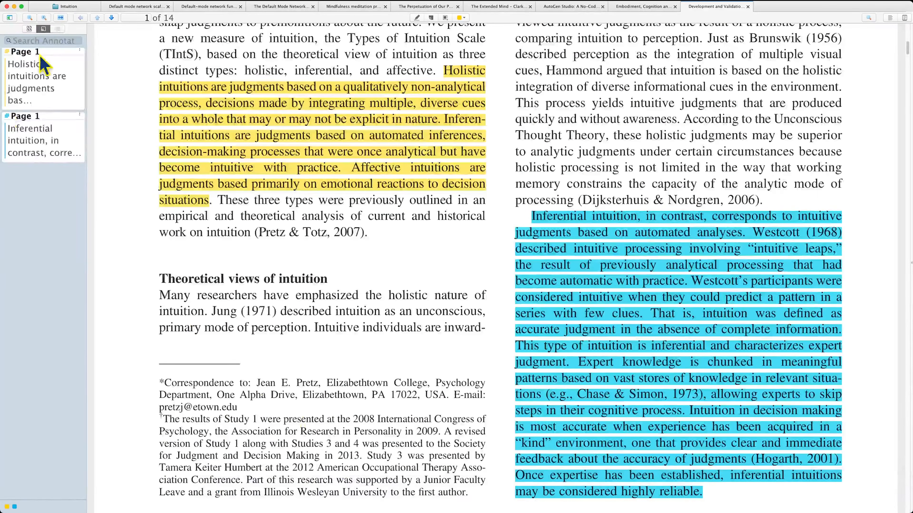
- Open the Default Mode Network thesis PDF from the Consciousness, Mindfulness, DMN collection
click(67, 6)
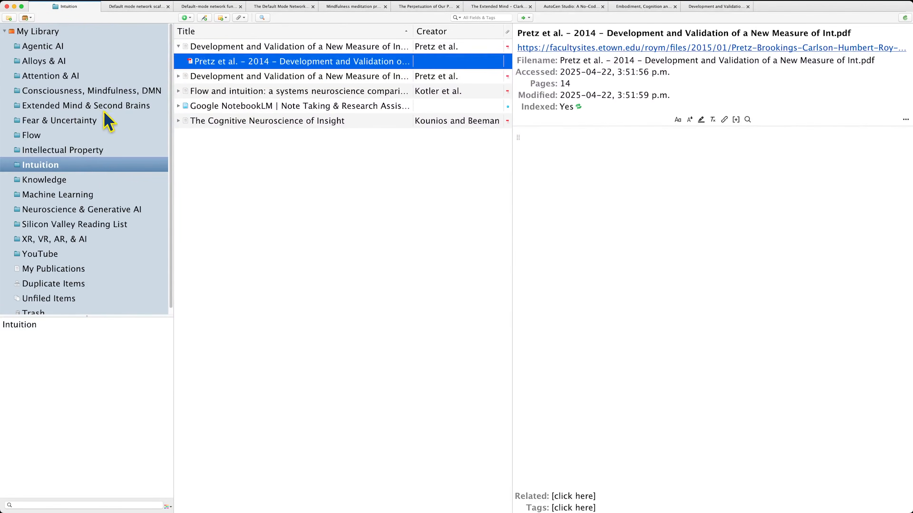
click(119, 92)
click(284, 210)
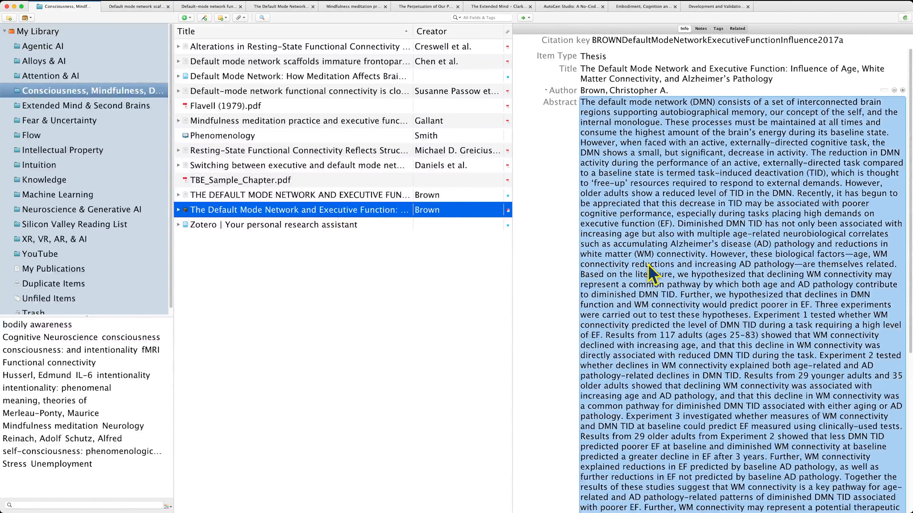
double_click(233, 212)
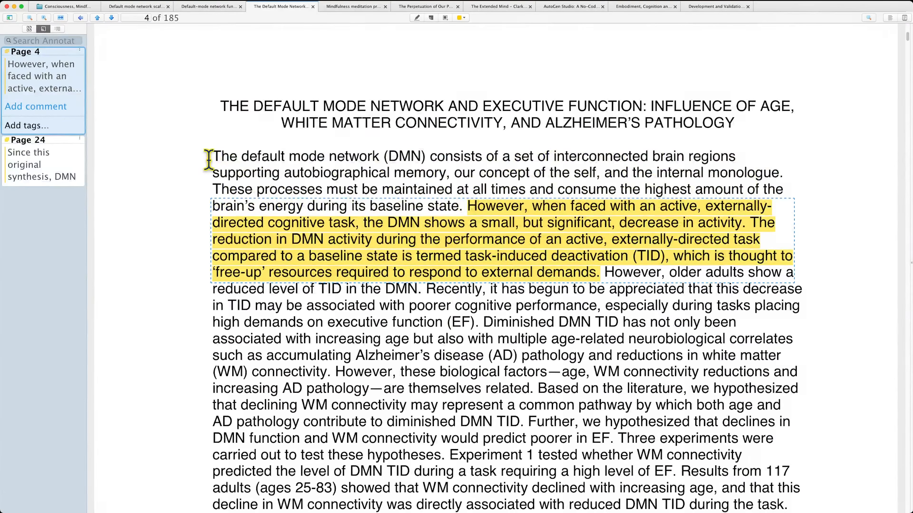
- Select the thesis's opening DMN definition and the phrase 'internal monologue'
drag(214, 157, 746, 148)
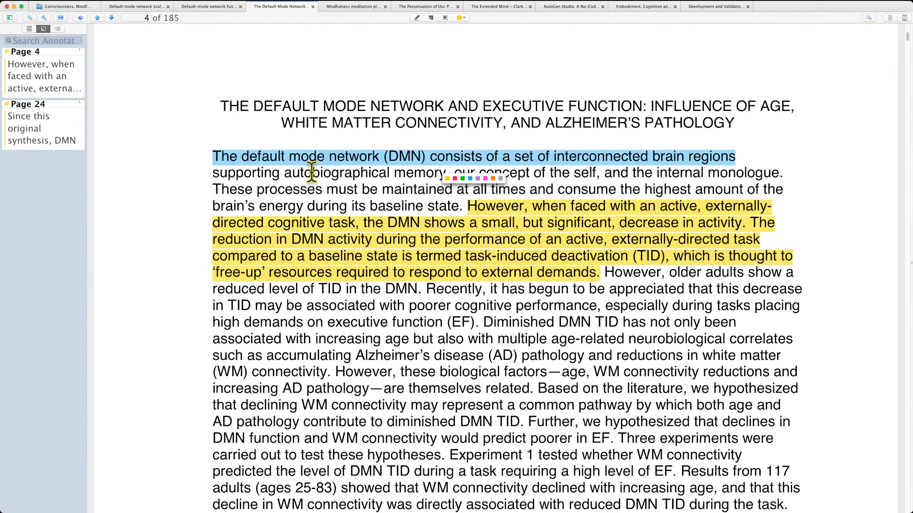
click(460, 152)
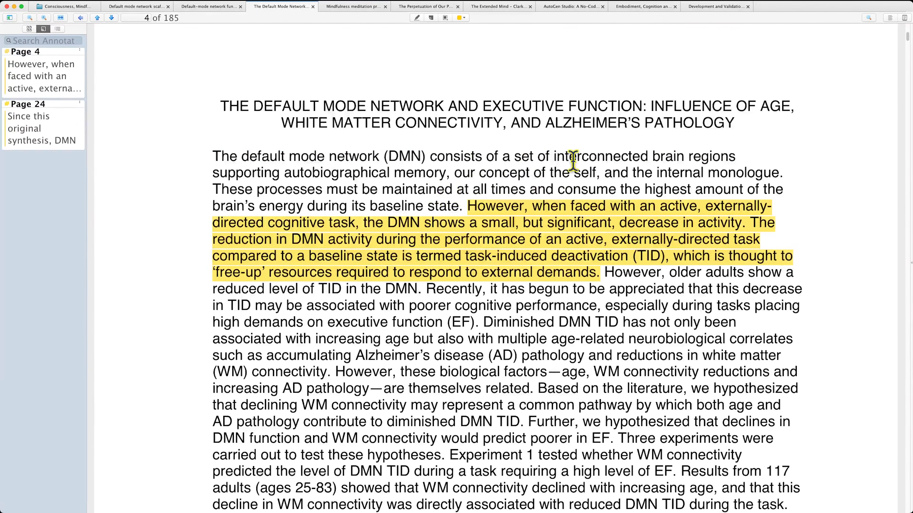
drag(661, 169, 783, 172)
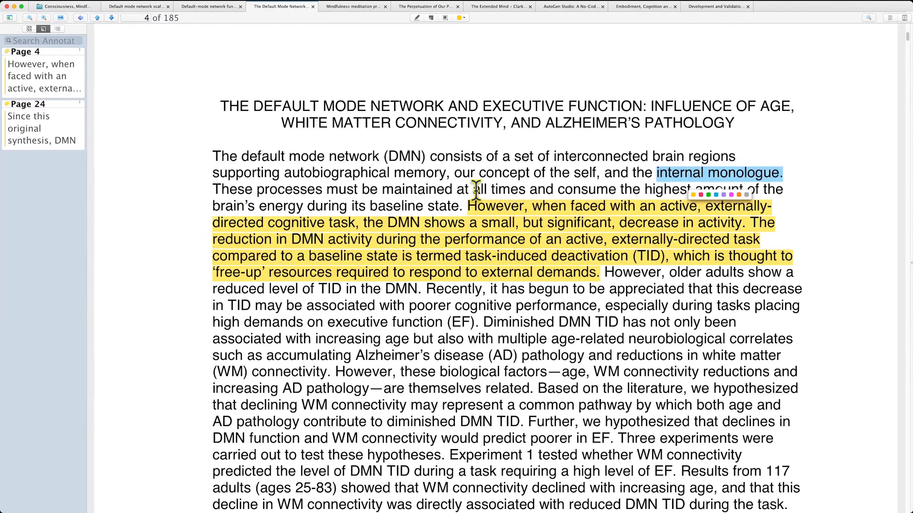
click(715, 158)
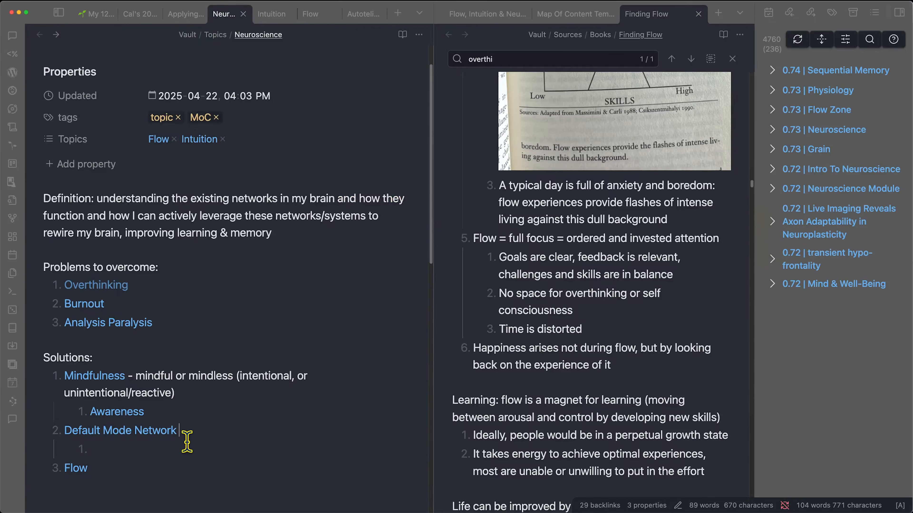
- Under Default Mode Network write 'when you're not in a task-oriented state, your DMN kicks in (mind wandering)' and start another point
text(when you're not)
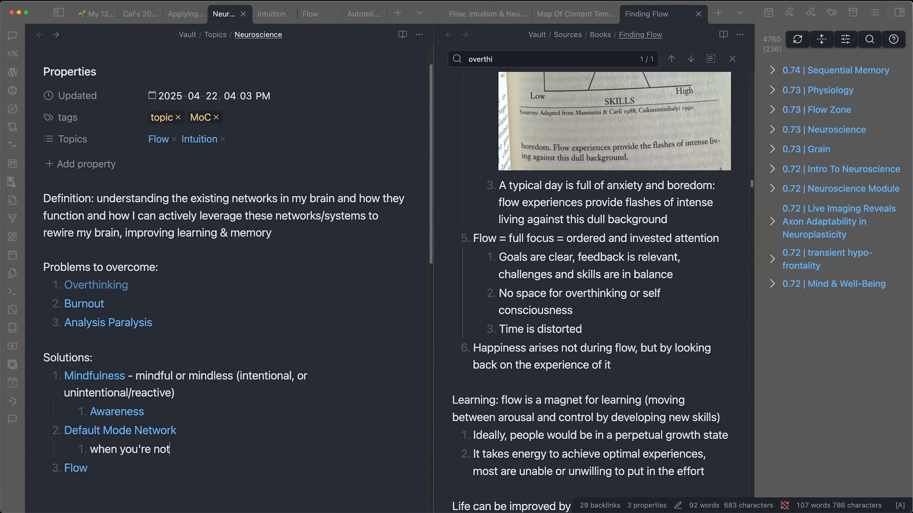
text( ina. t)
key(BackSpace)
key(BackSpace)
key(BackSpace)
key(BackSpace)
text(a task-oriented)
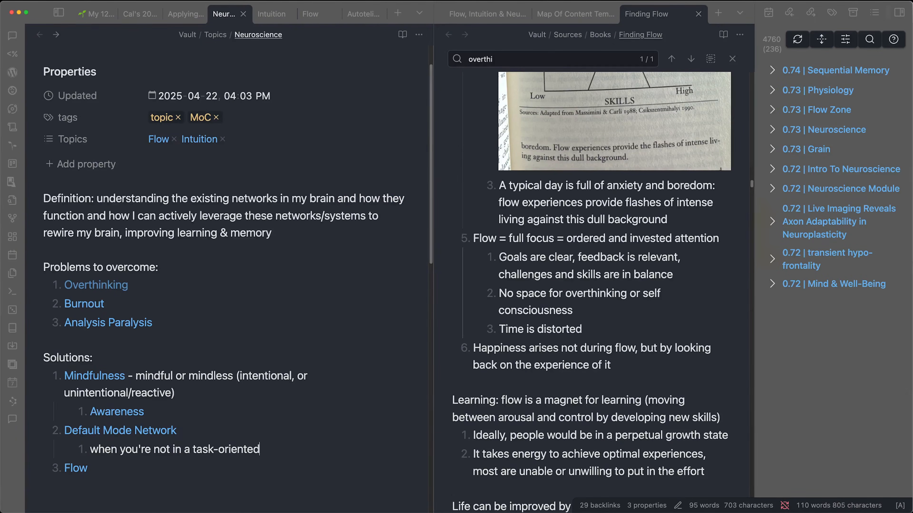
text( state, your DMN kicks in (mind wandering)
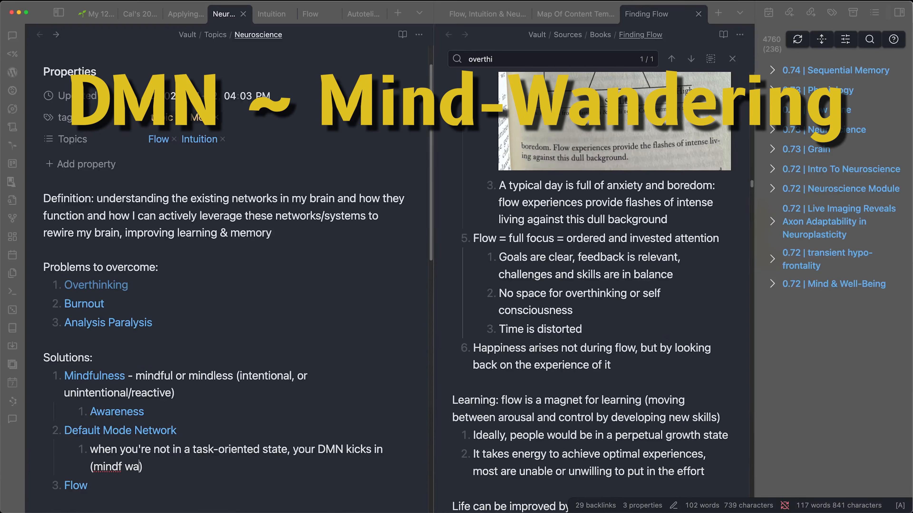
scroll(266, 252, down, 3)
click(208, 382)
key(Return)
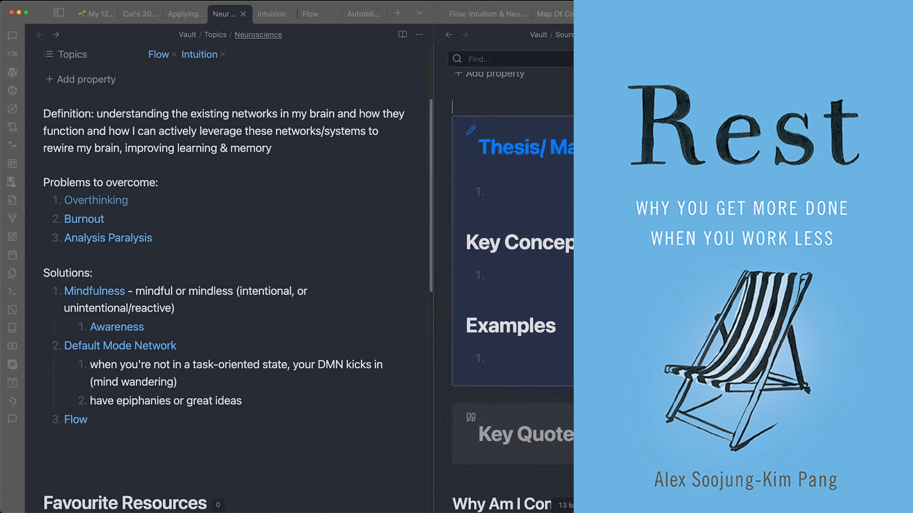
- Mark Book - Rest passages on DMN activation, mind wandering, resting-state connectivity and envisioning the future
scroll(510, 270, down, 6)
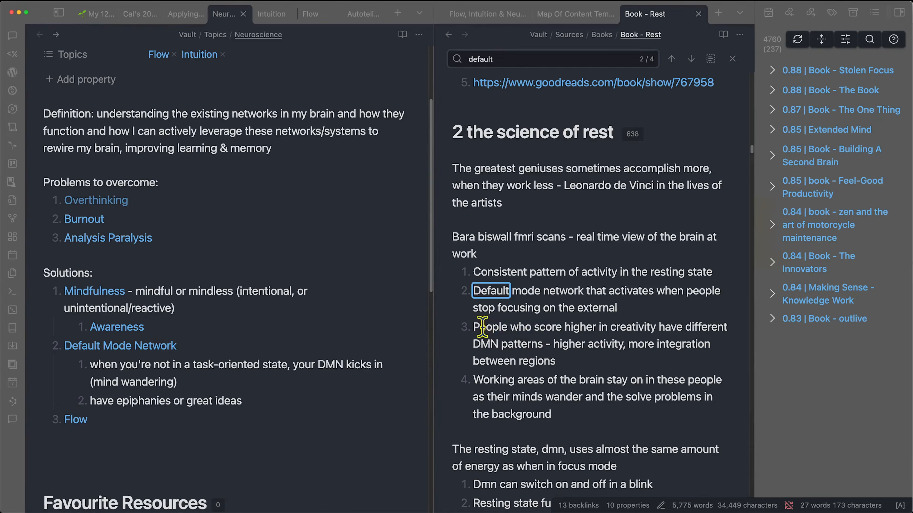
drag(480, 326, 643, 344)
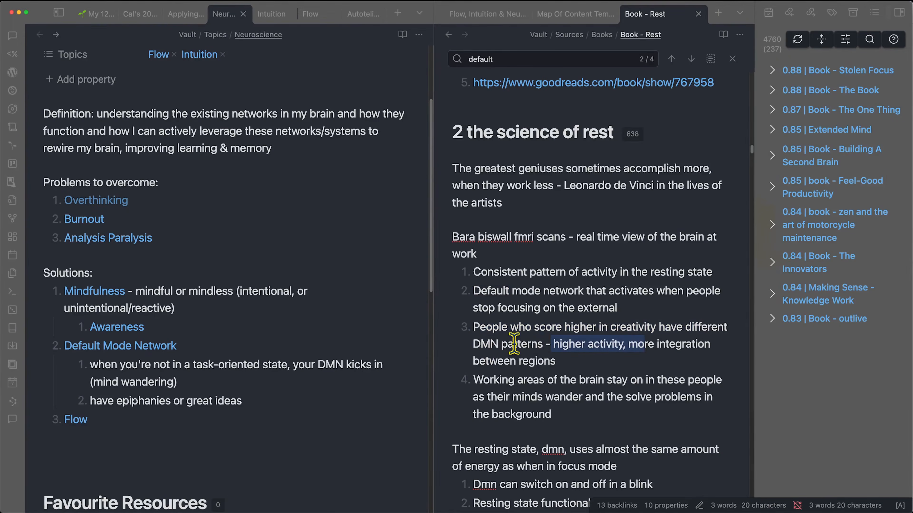
drag(511, 291, 669, 307)
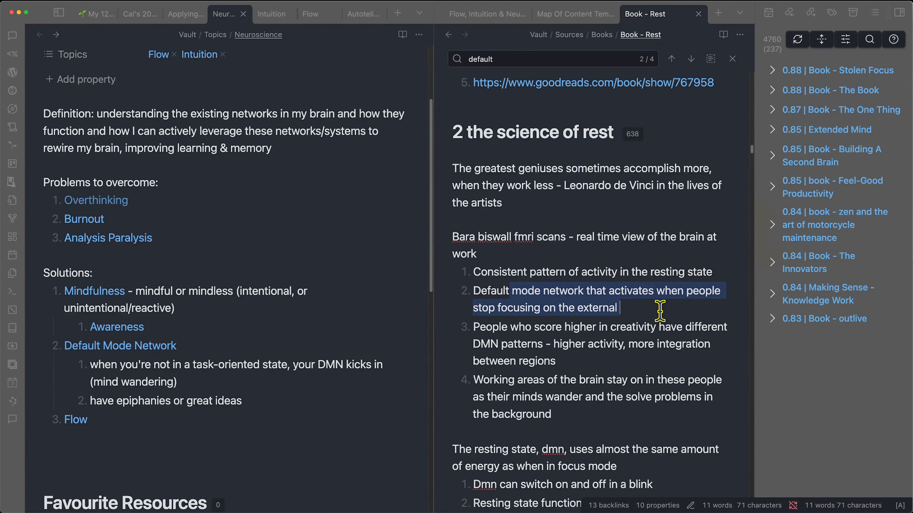
drag(473, 397, 643, 392)
scroll(643, 391, down, 5)
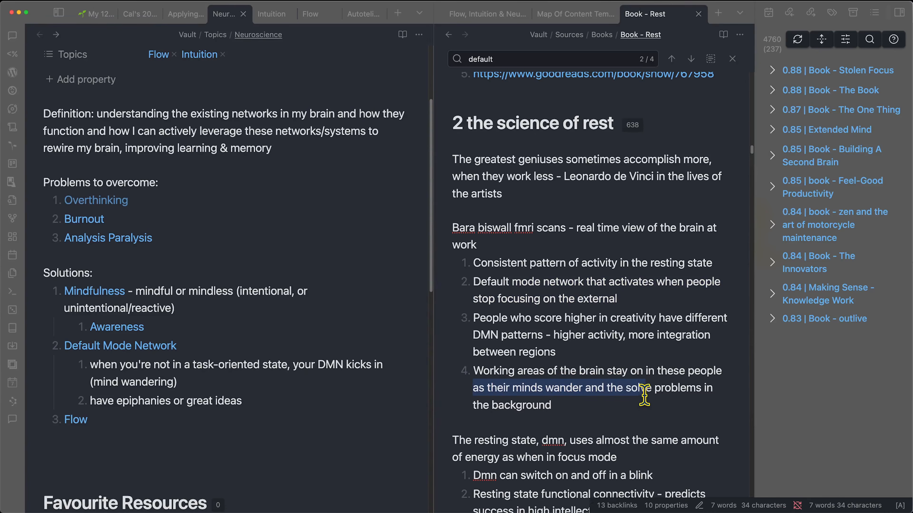
drag(491, 396, 653, 401)
drag(513, 437, 660, 436)
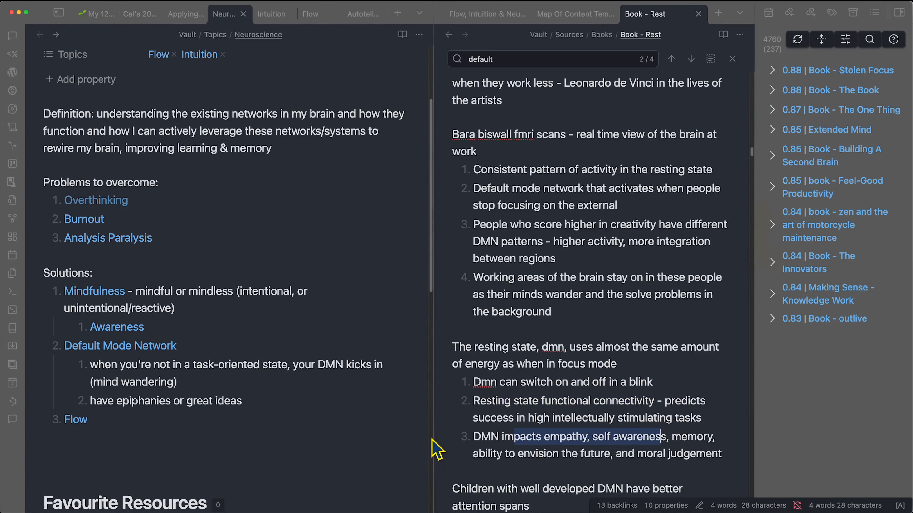
drag(473, 454, 621, 454)
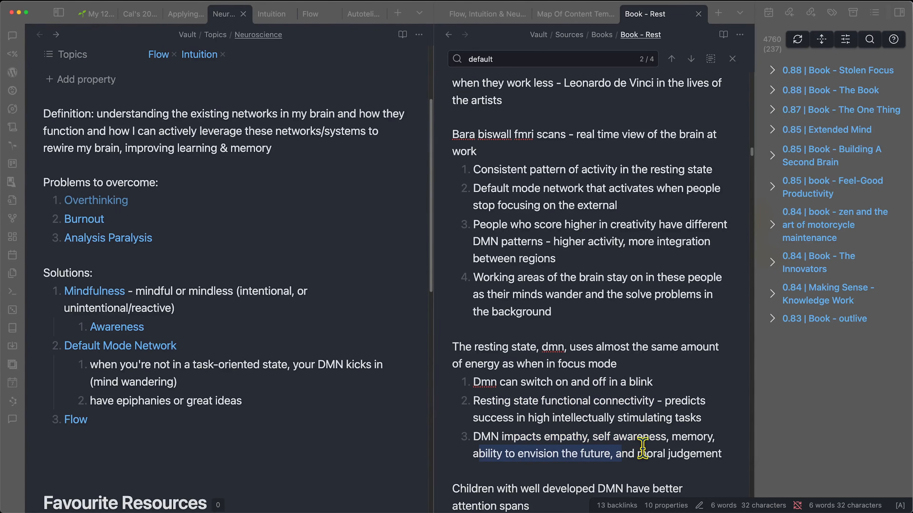
scroll(643, 448, down, 6)
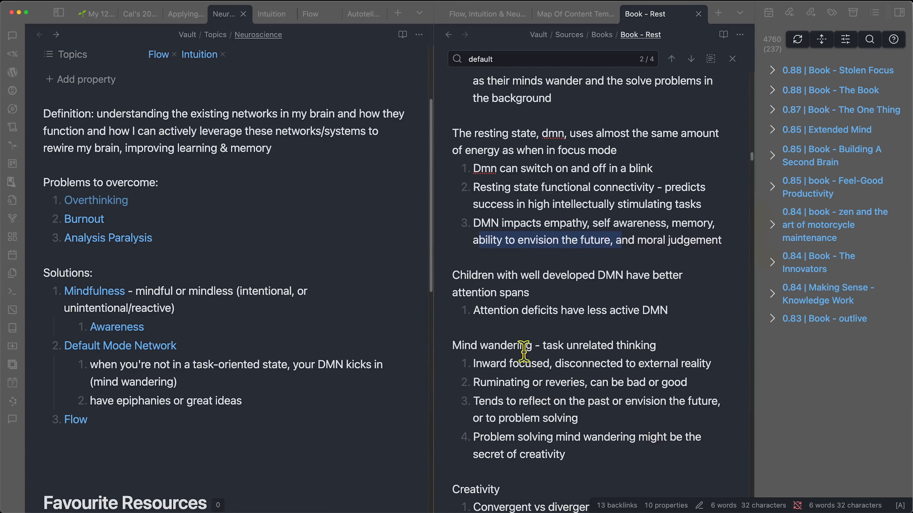
drag(464, 345, 661, 350)
click(662, 351)
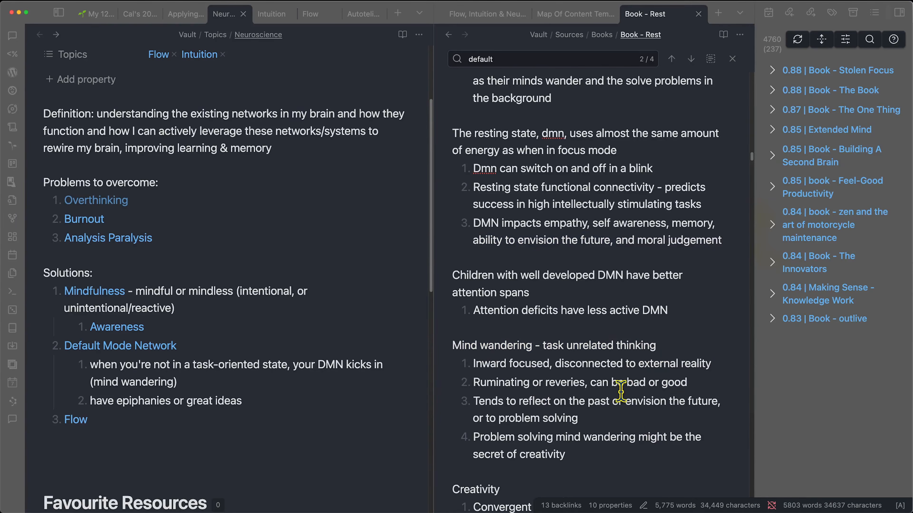
click(684, 400)
scroll(676, 399, down, 2)
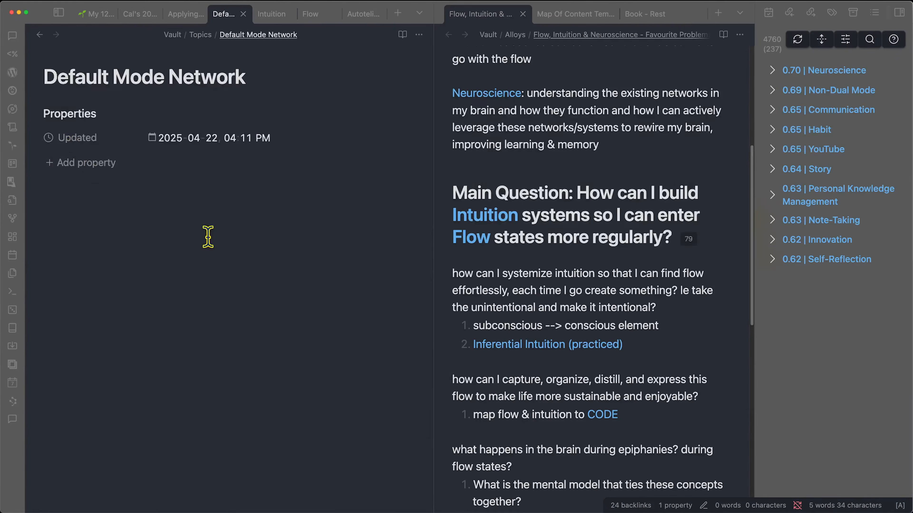
- Add a Topics property to the Default Mode Network note
click(90, 163)
text(Top)
key(Return)
key(Return)
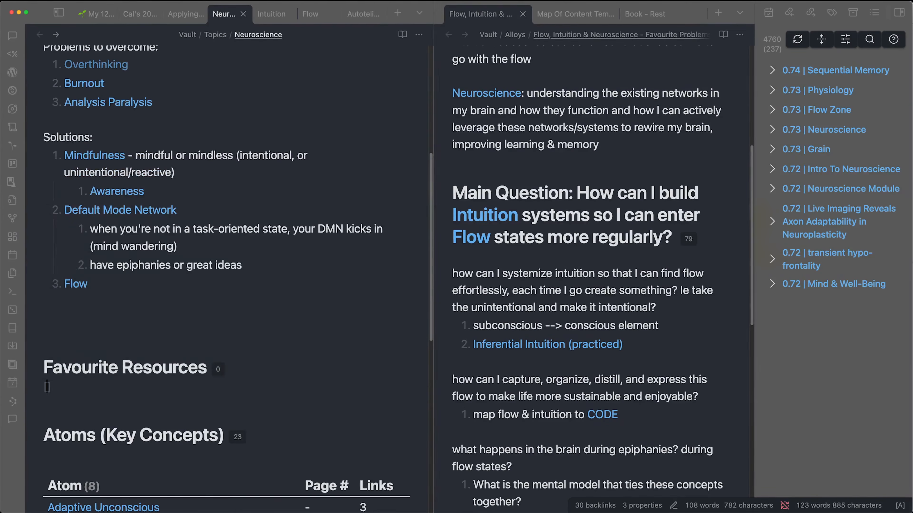
- Link [[Book - Rest]] and the Brown DMN paper note under Favourite Resources, then open the paper note
text([[book 0 re)
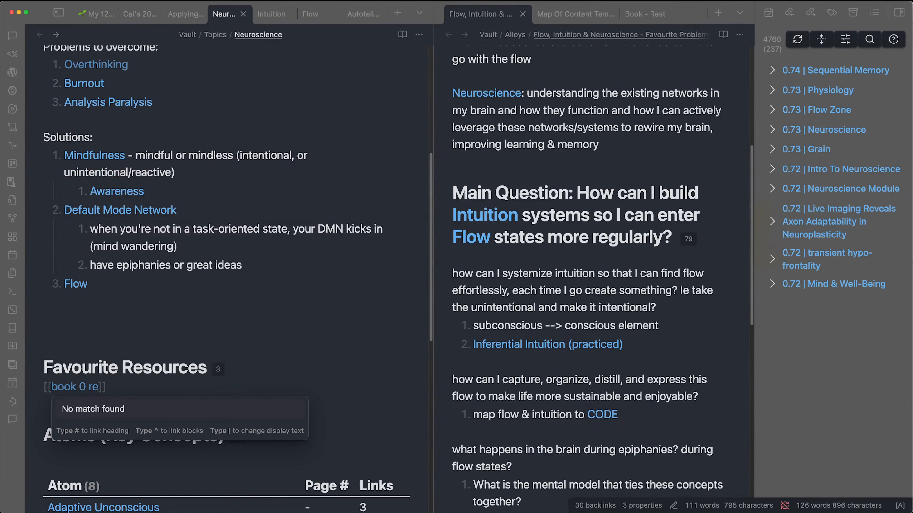
key(Return)
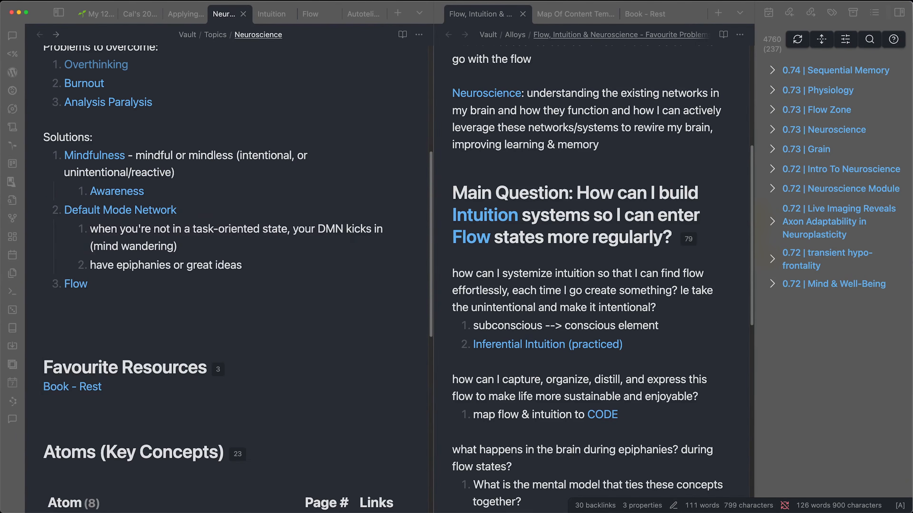
text([[brown)
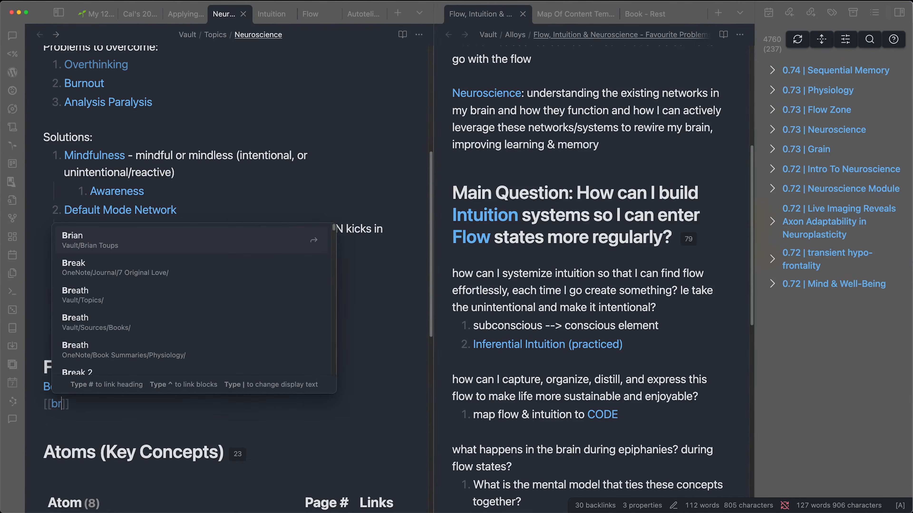
key(Return)
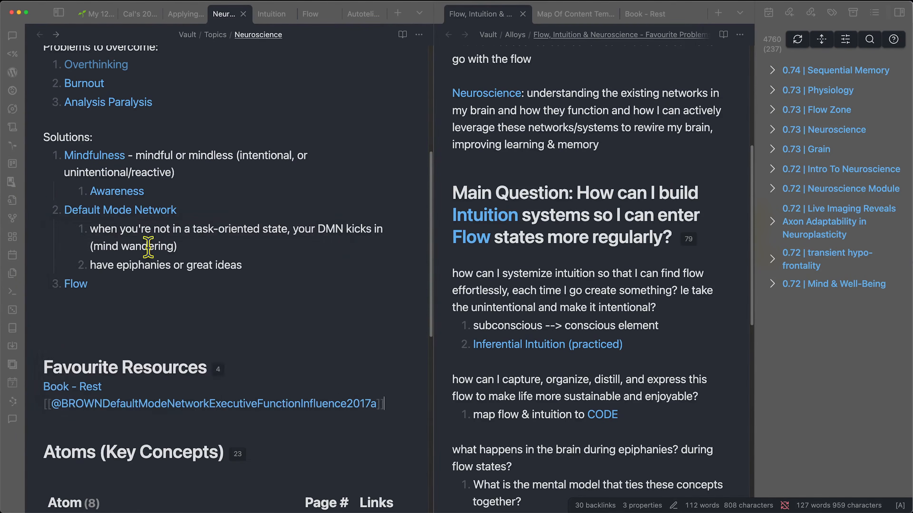
click(165, 405)
scroll(269, 424, down, 20)
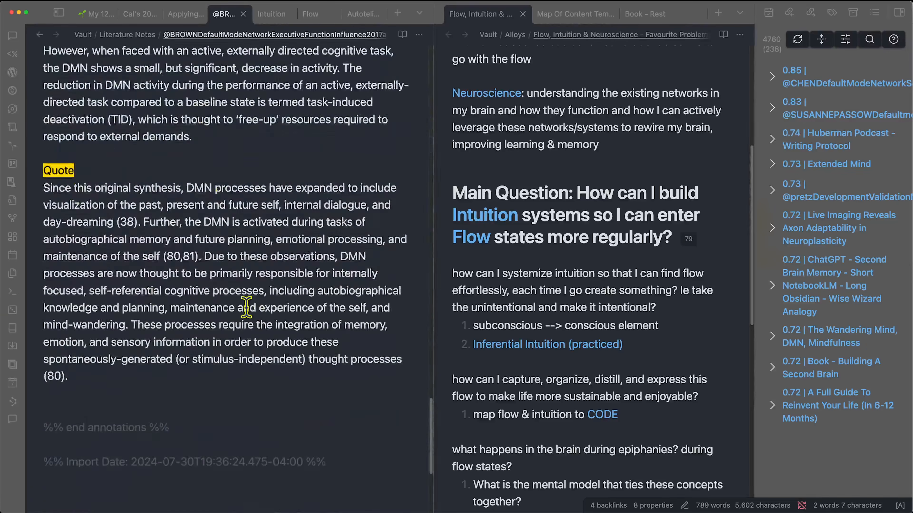
scroll(154, 229, up, 5)
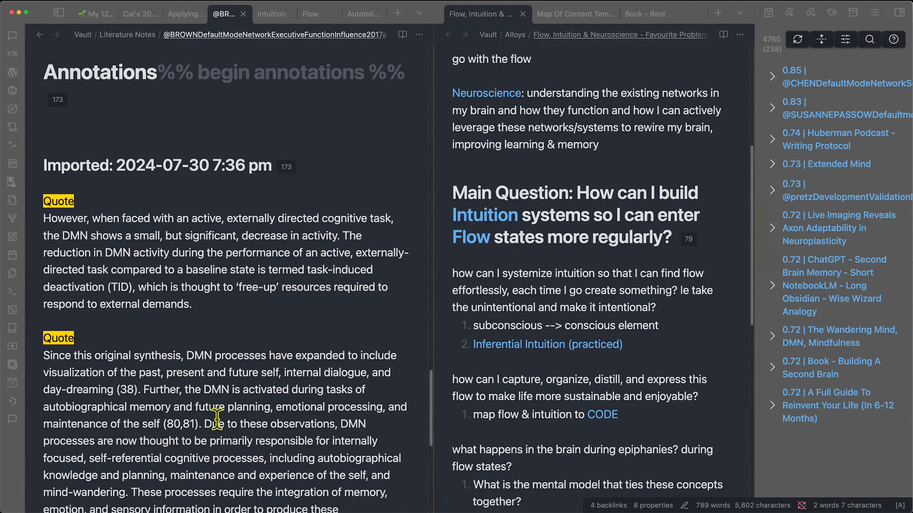
scroll(201, 324, down, 1)
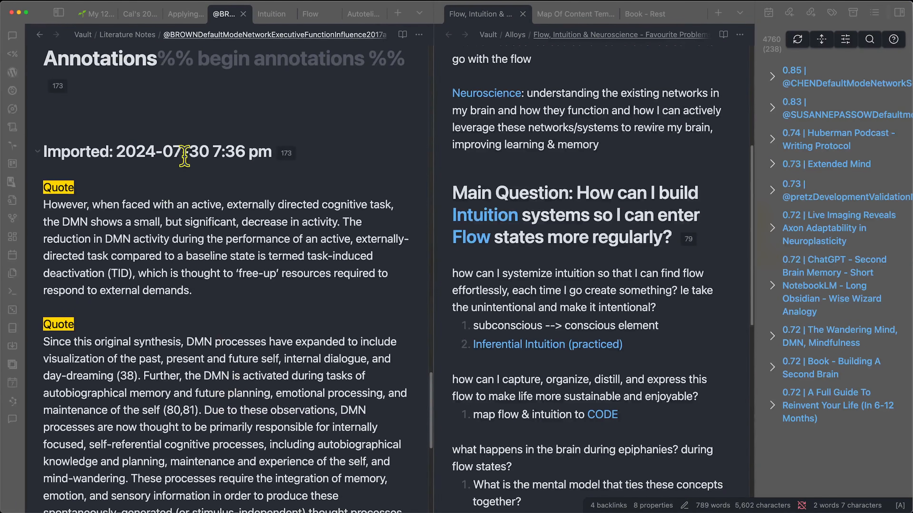
drag(126, 159, 323, 170)
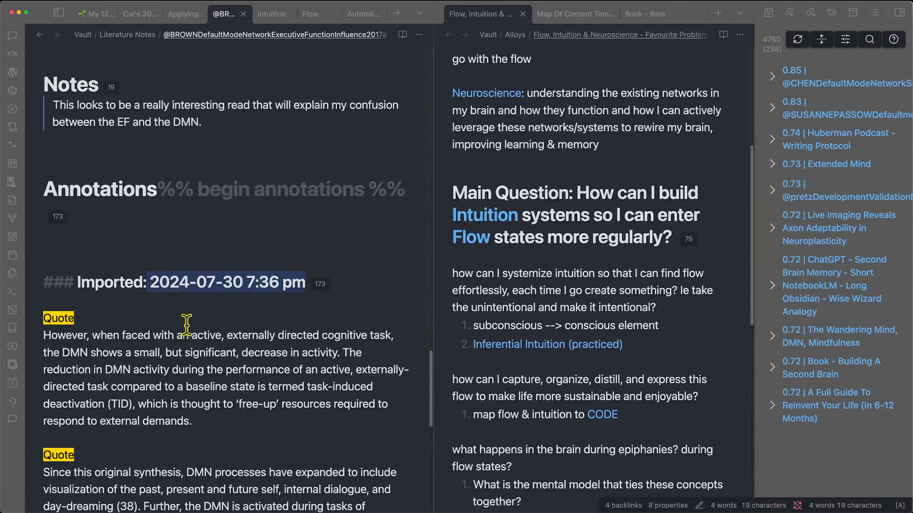
mouse_move(220, 500)
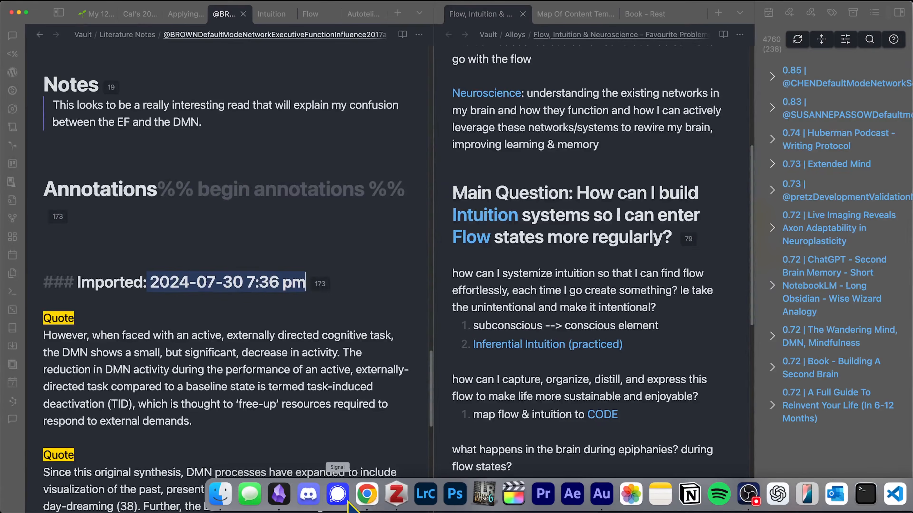
- Show the Brown Default Mode Network paper's highlighted PDF in Zotero
click(396, 495)
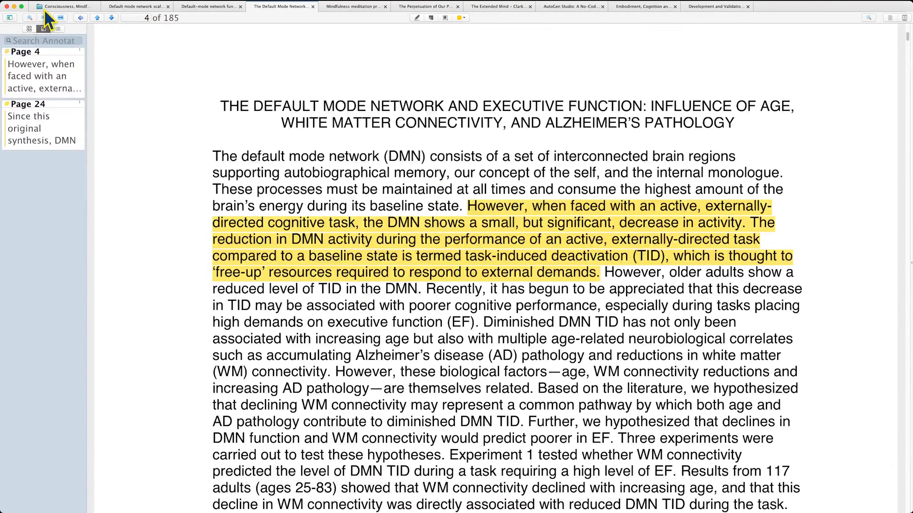
click(52, 8)
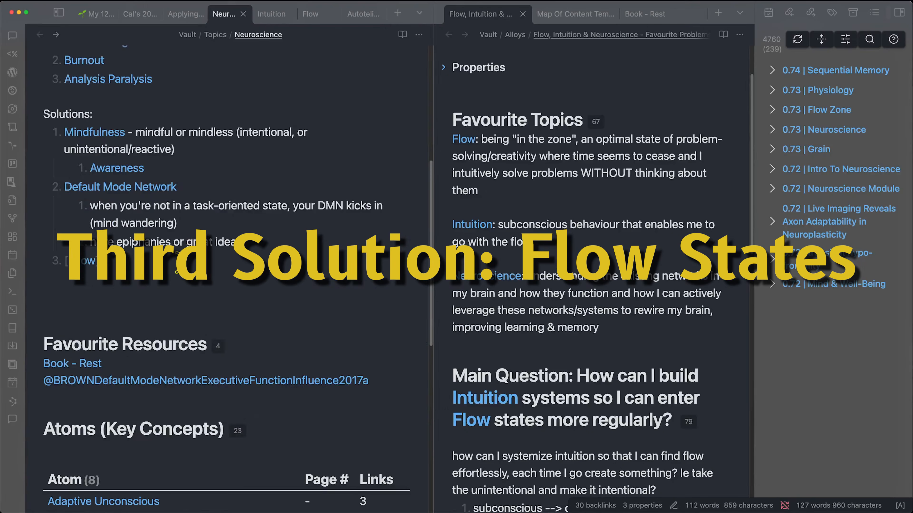
scroll(180, 234, up, 5)
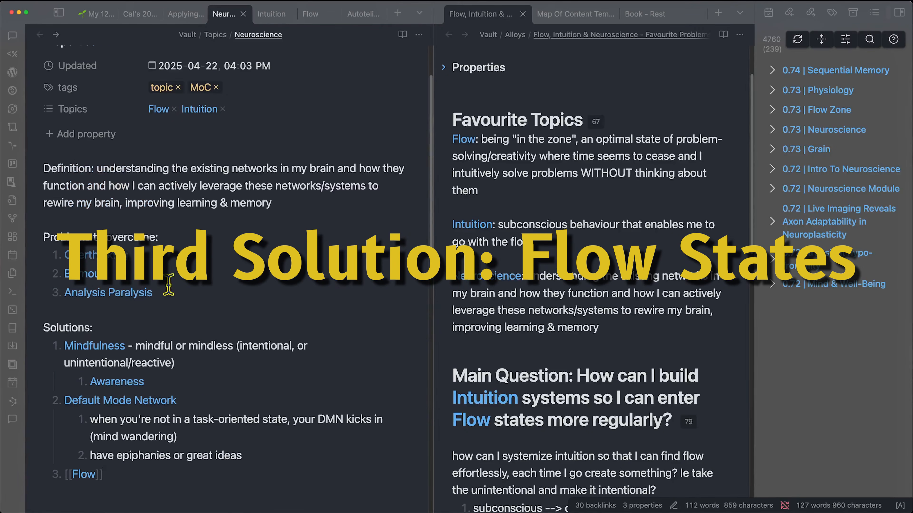
- Add a [[Non-Dual Mode|Non-Duality]] link below Awareness under Mindfulness
scroll(168, 284, down, 1)
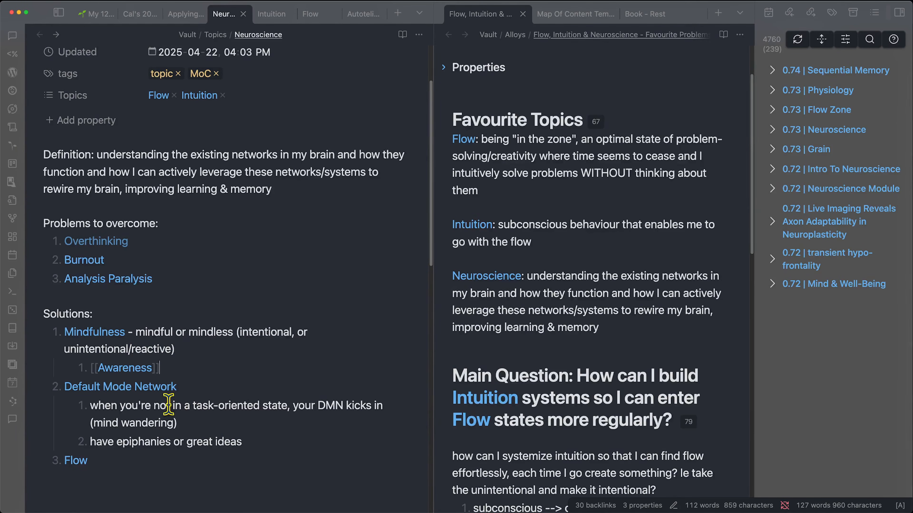
key(Return)
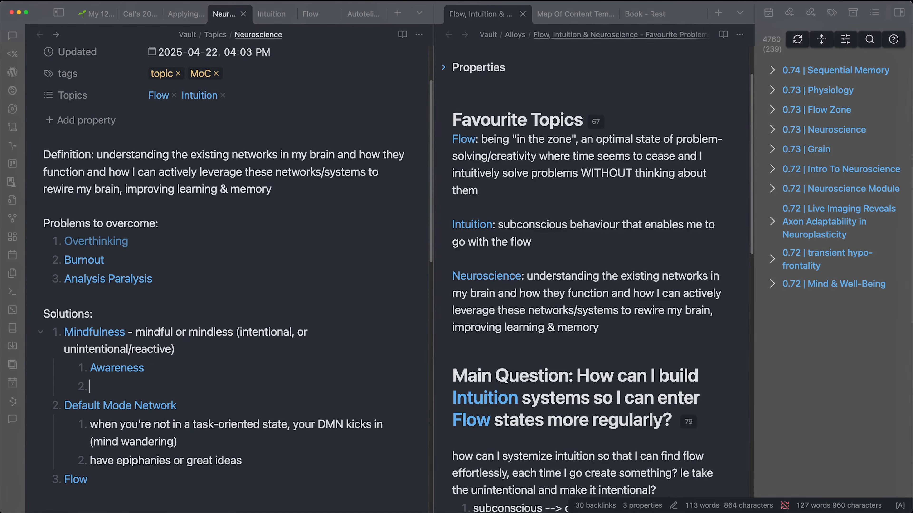
text([[non-)
key(Return)
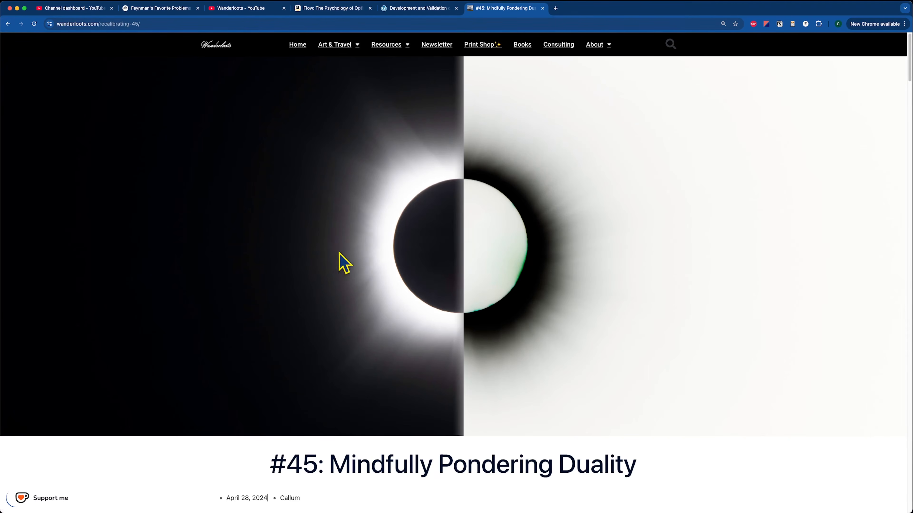
scroll(283, 376, down, 2)
scroll(295, 377, down, 3)
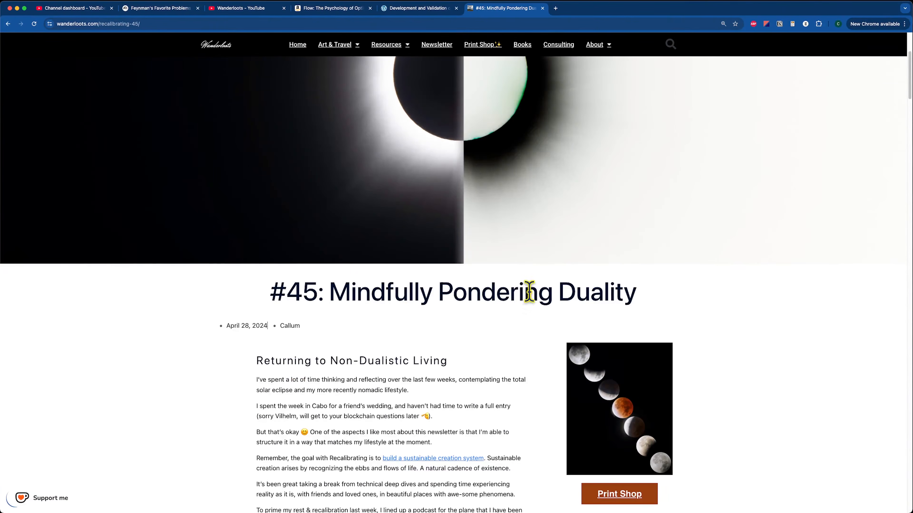
drag(338, 357, 460, 370)
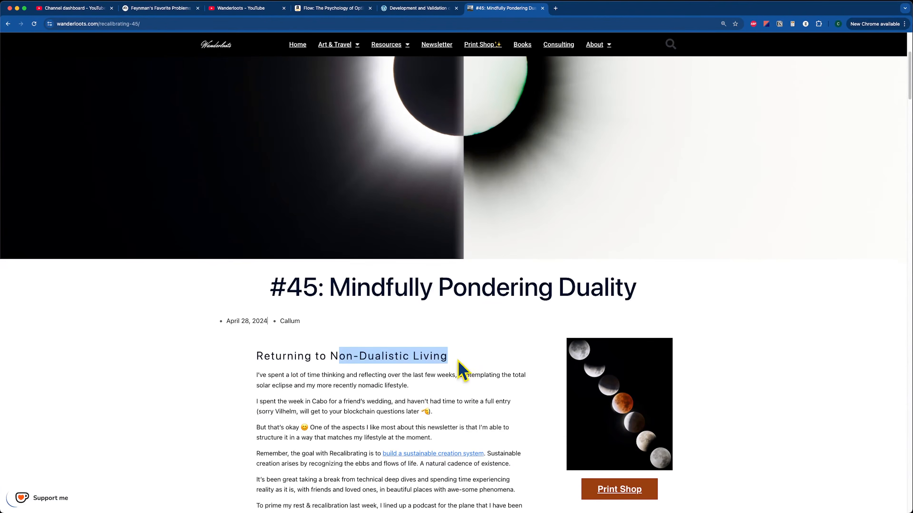
click(464, 370)
scroll(301, 346, down, 8)
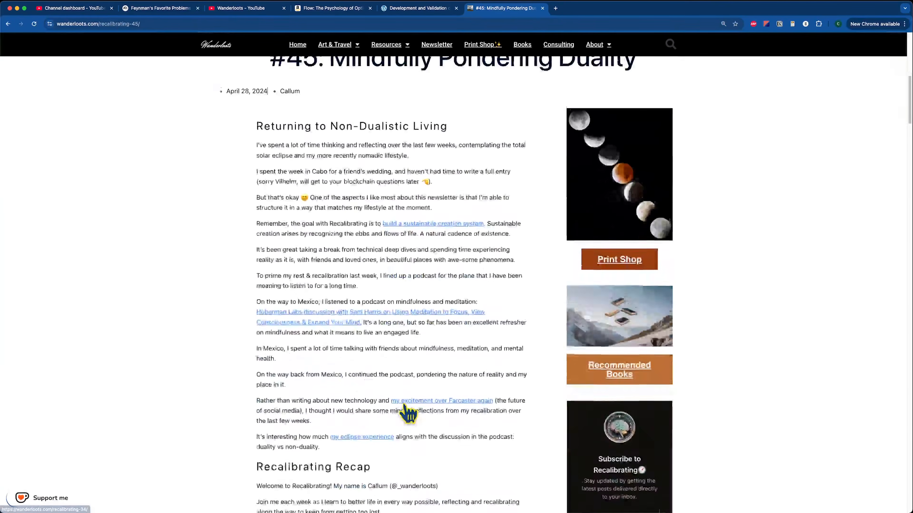
scroll(408, 414, down, 3)
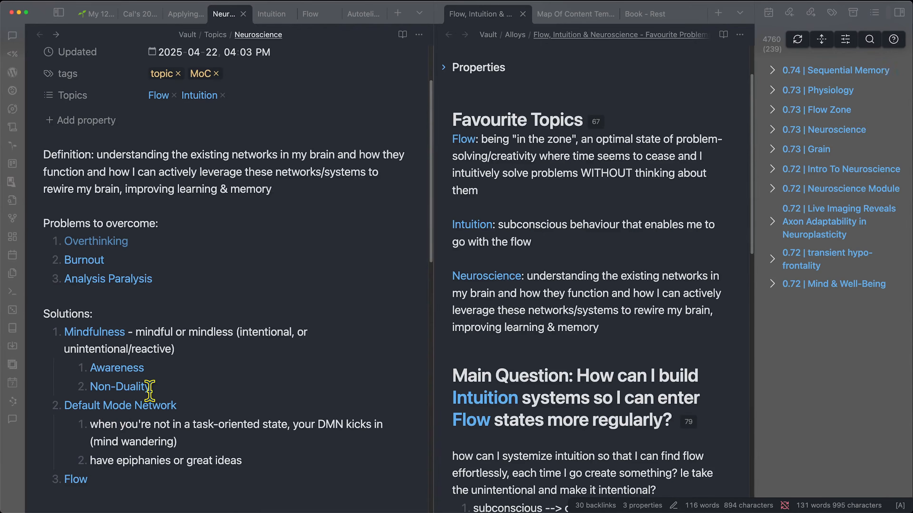
- Select the Mindfulness block with its Awareness and Non-Duality sub-points for cutting
click(221, 382)
click(161, 367)
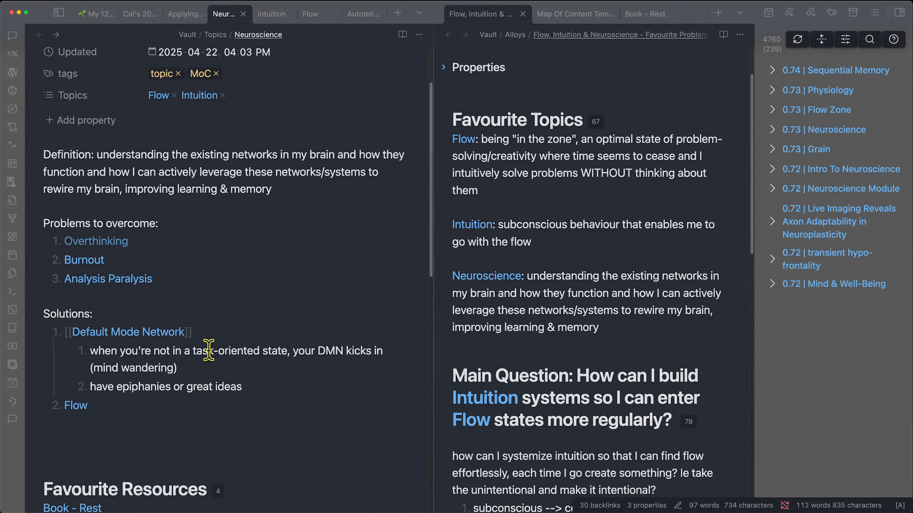
- Paste the Mindfulness block after 'have epiphanies or great ideas', then briefly show and hide Zotero
click(268, 383)
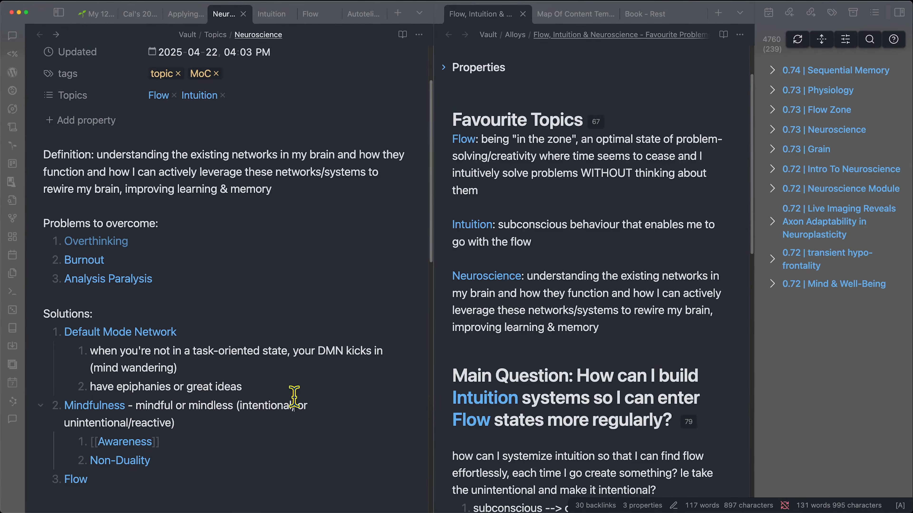
click(294, 399)
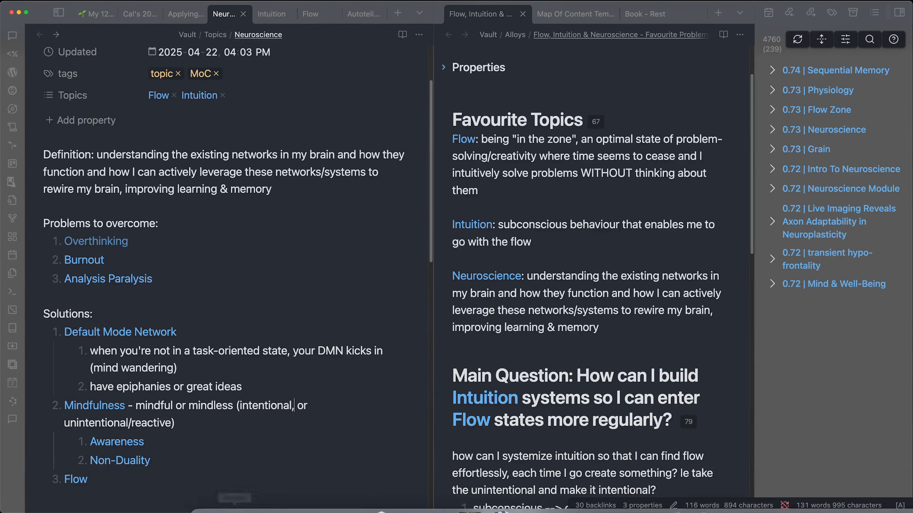
click(385, 492)
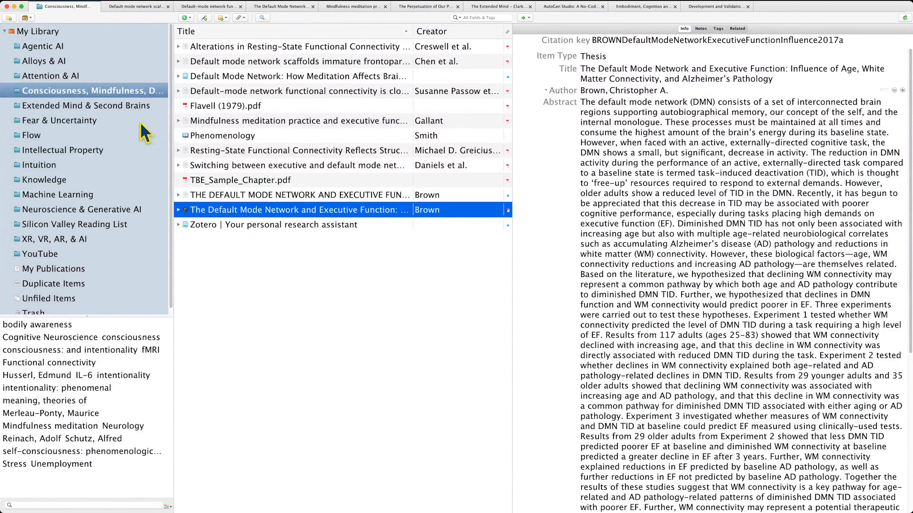
click(14, 7)
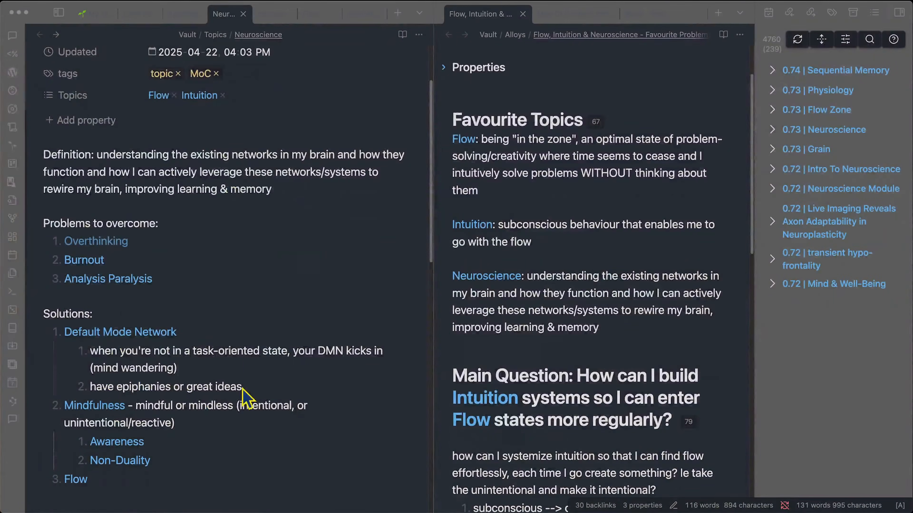
- Delete the blank lines above Favourite Resources and switch to the Map Of Content Template note
scroll(177, 329, up, 3)
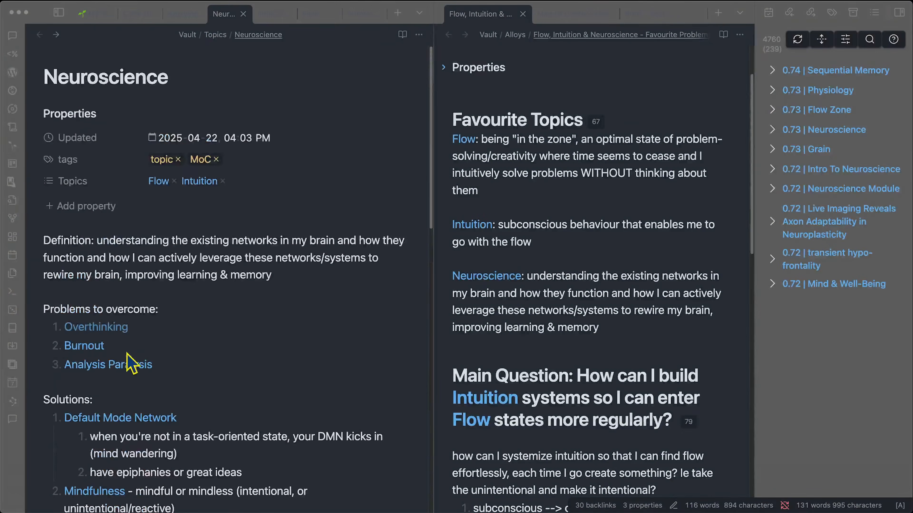
scroll(490, 248, up, 1)
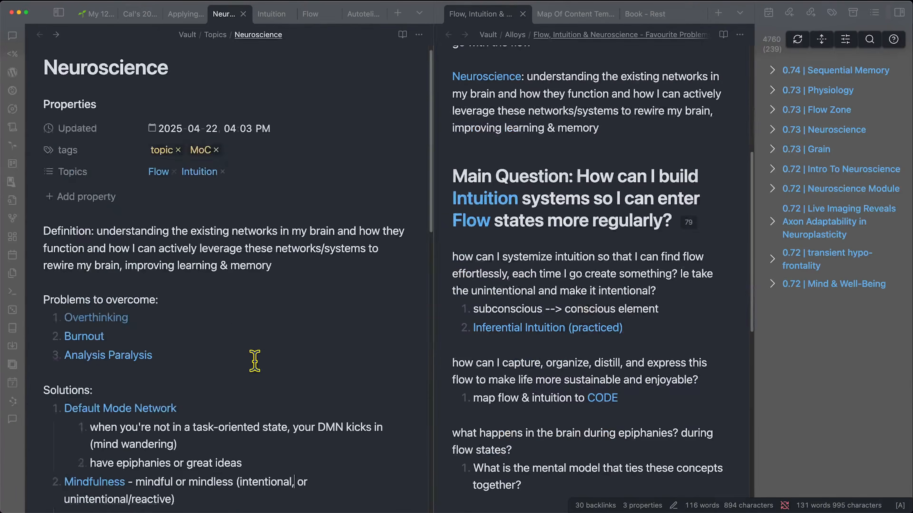
scroll(252, 360, down, 3)
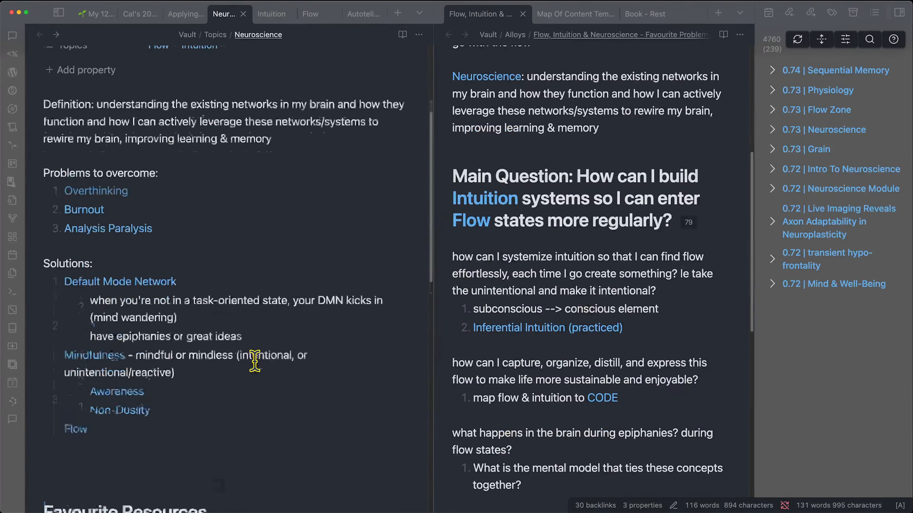
key(BackSpace)
key(BackSpace)
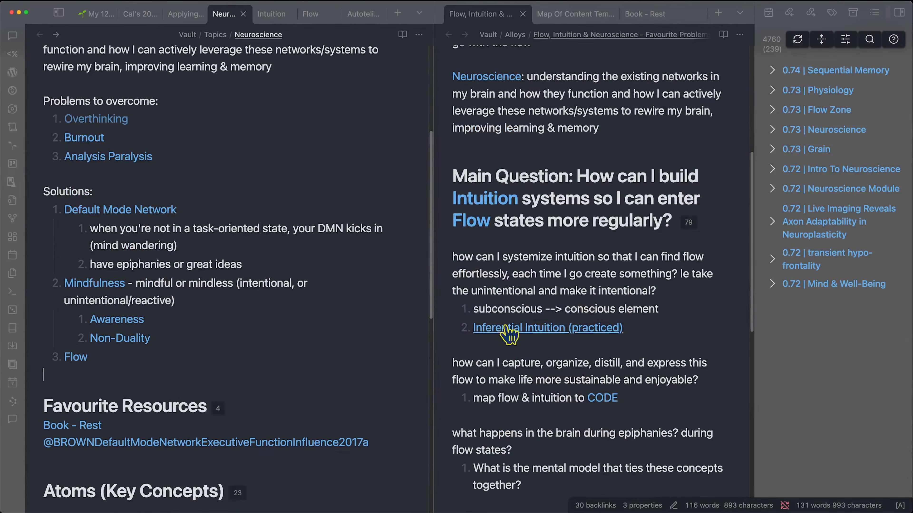
click(570, 22)
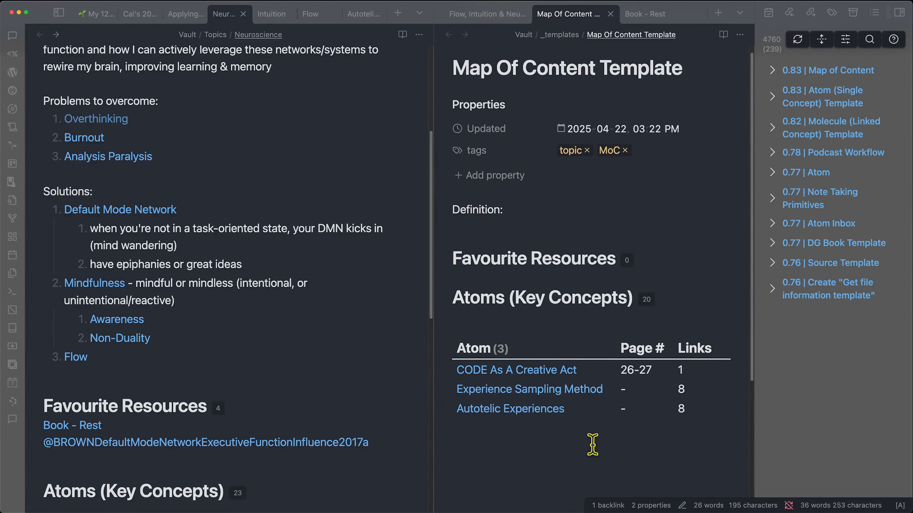
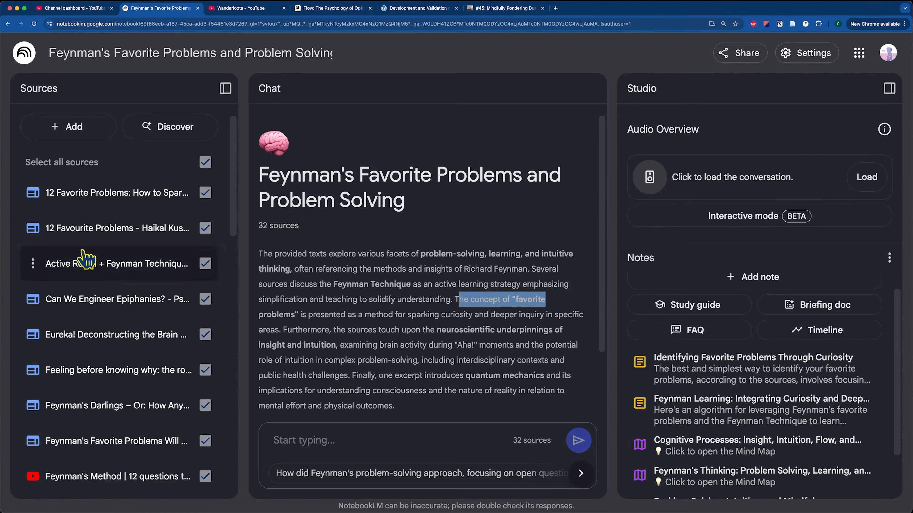
- Discover NotebookLM sources using the pasted question on intuition, flow and neuroscience
click(68, 134)
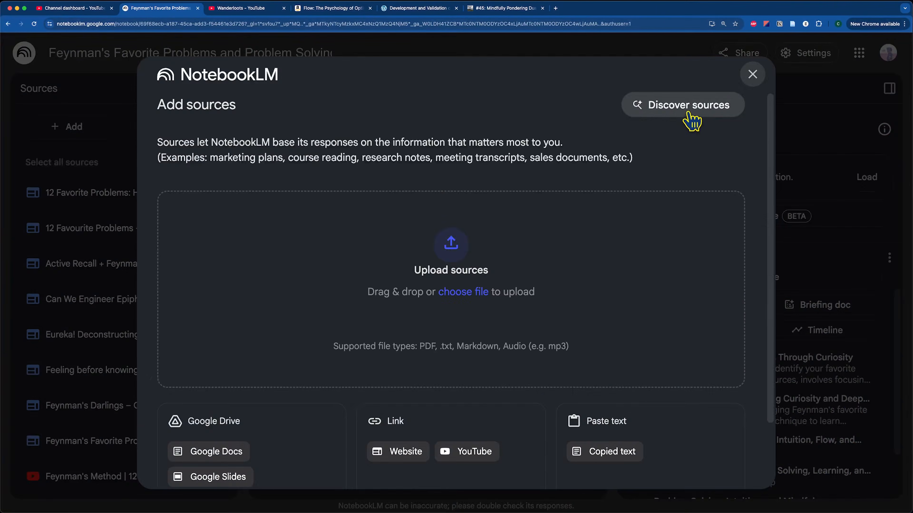
click(689, 108)
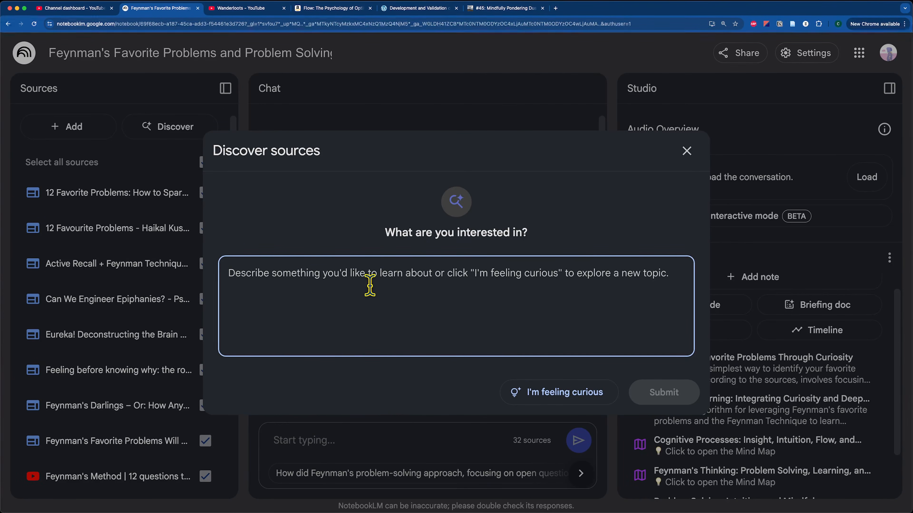
text(What is a mental model that describes the relationship between Intuition, Flow, and Neuroscience? Specifically bringing in:)
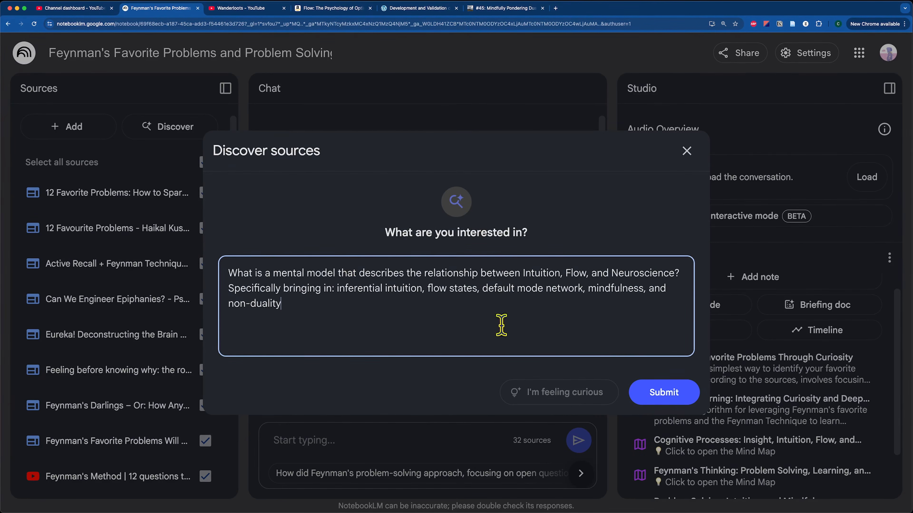
drag(248, 274, 350, 273)
click(375, 288)
key(super+a)
key(super+c)
click(672, 394)
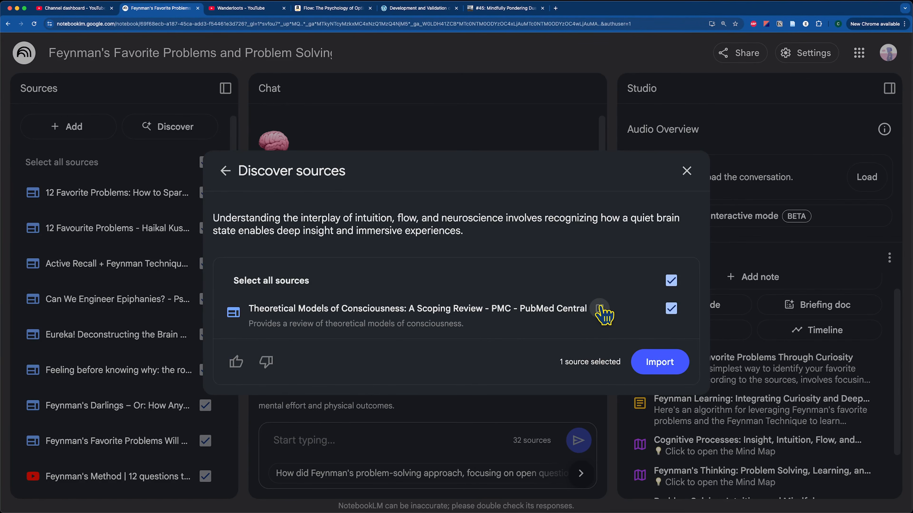
- Open the suggested 'Theoretical Models of Consciousness: A Scoping Review' on PubMed Central
click(600, 309)
scroll(406, 318, down, 1)
scroll(406, 315, down, 20)
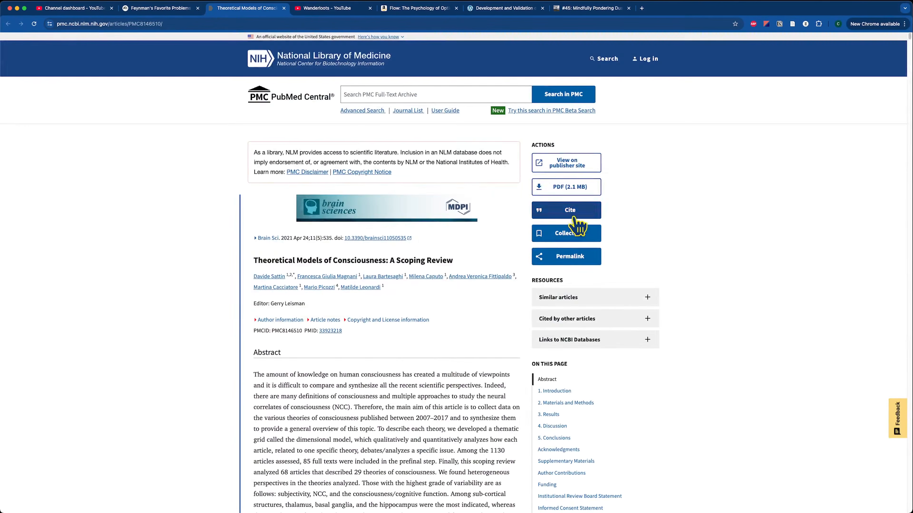
- Open the review's PDF and save it to the Zotero collection 'Consciousness, Mindfulness, DMN'
click(575, 187)
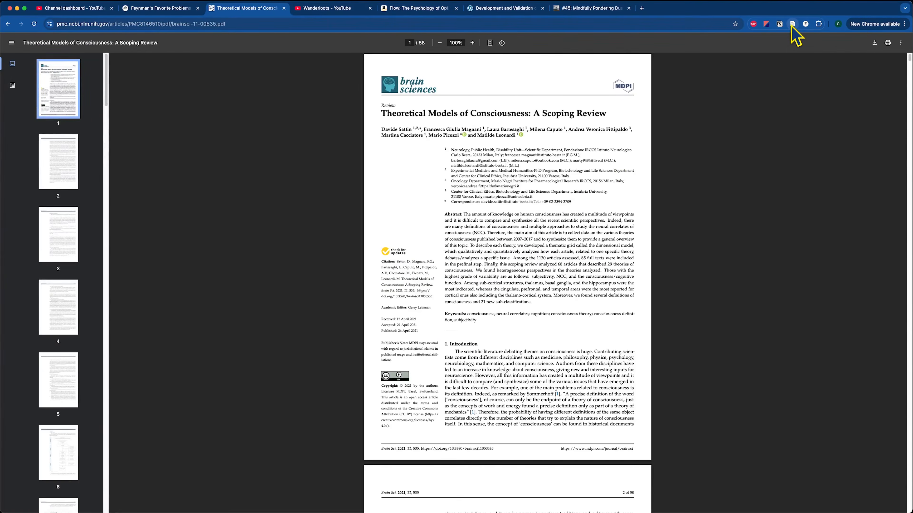
click(792, 24)
click(887, 48)
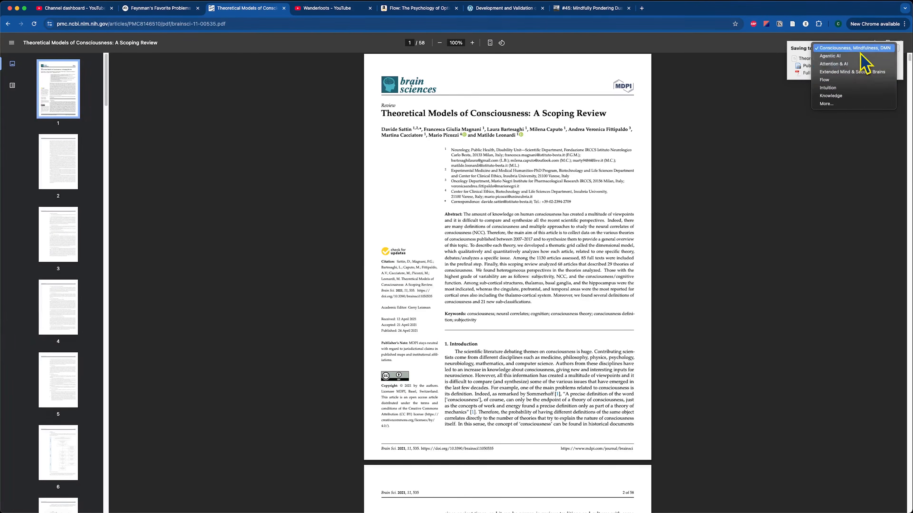
click(866, 48)
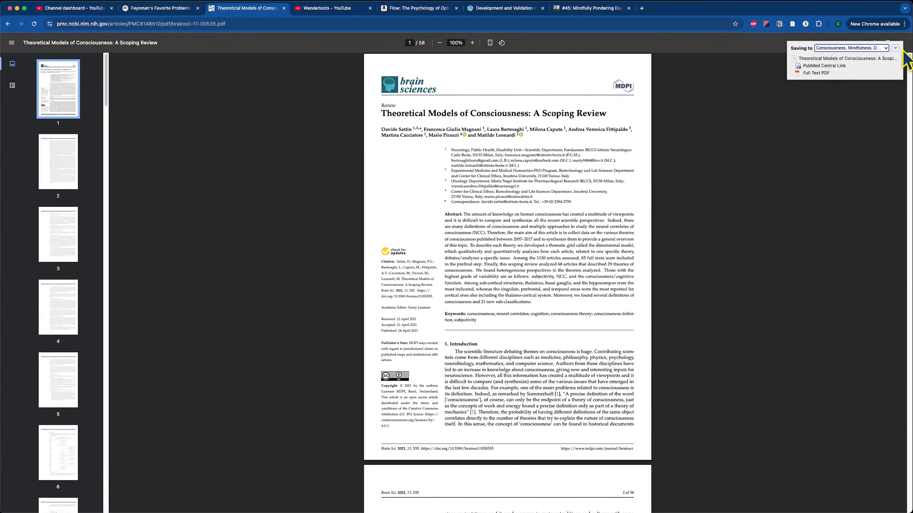
click(894, 48)
click(511, 64)
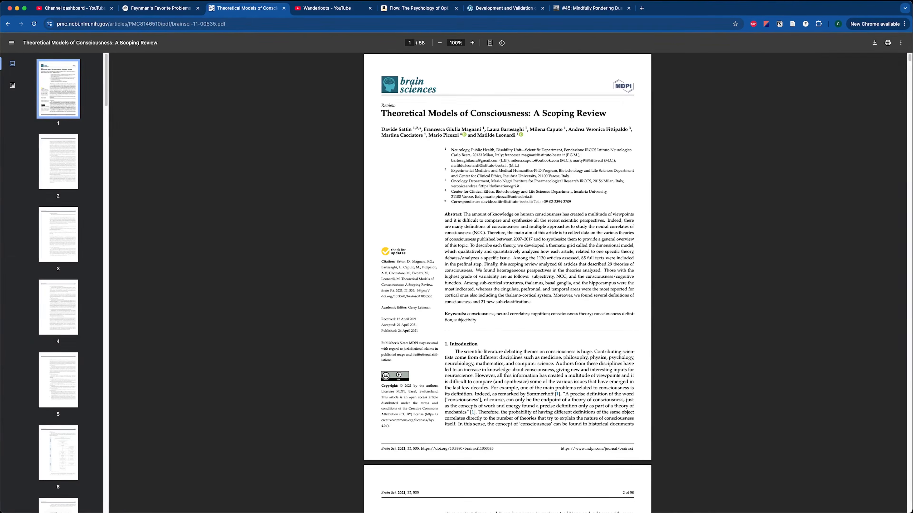
- Look over the saved 58-page PDF in Zotero's reader, then return to Obsidian
mouse_move(355, 504)
click(381, 495)
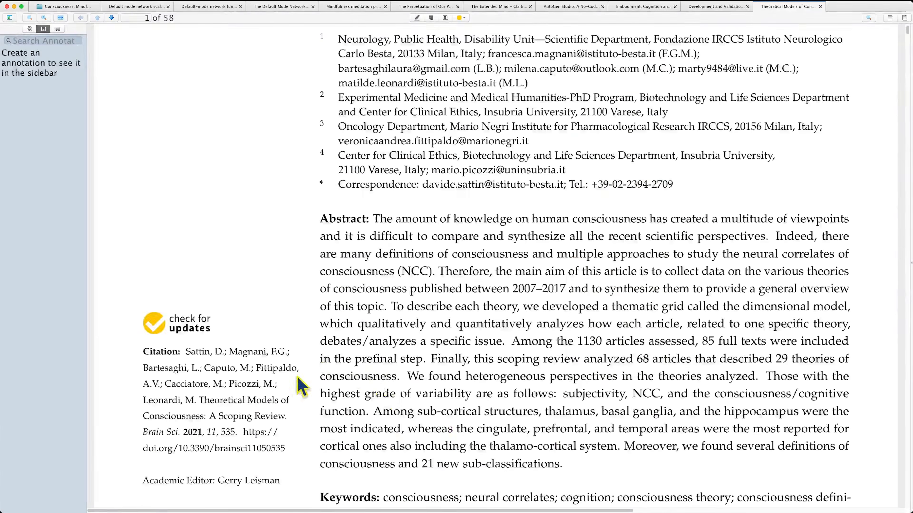
scroll(288, 414, down, 10)
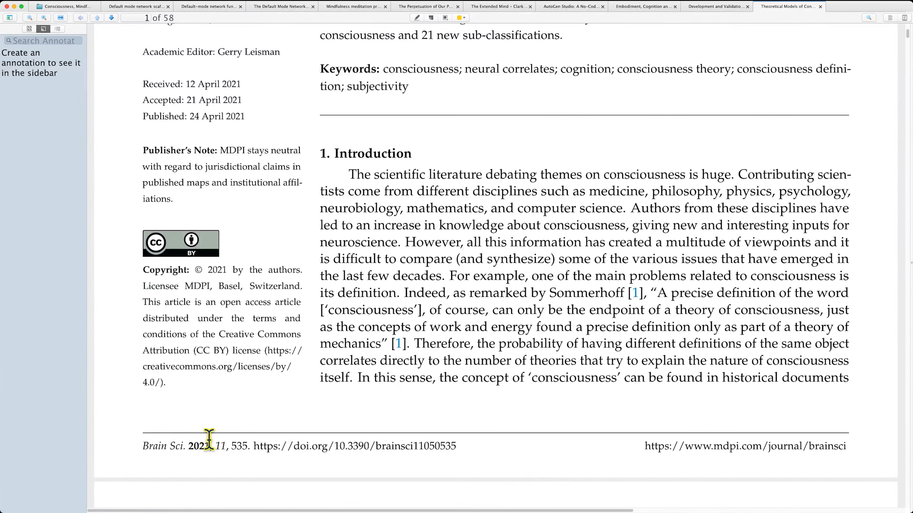
scroll(421, 342, down, 15)
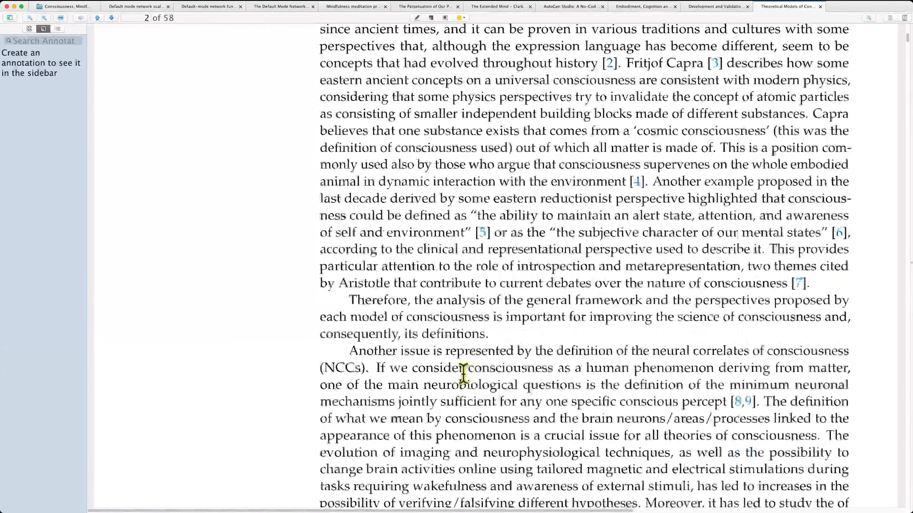
scroll(415, 169, up, 15)
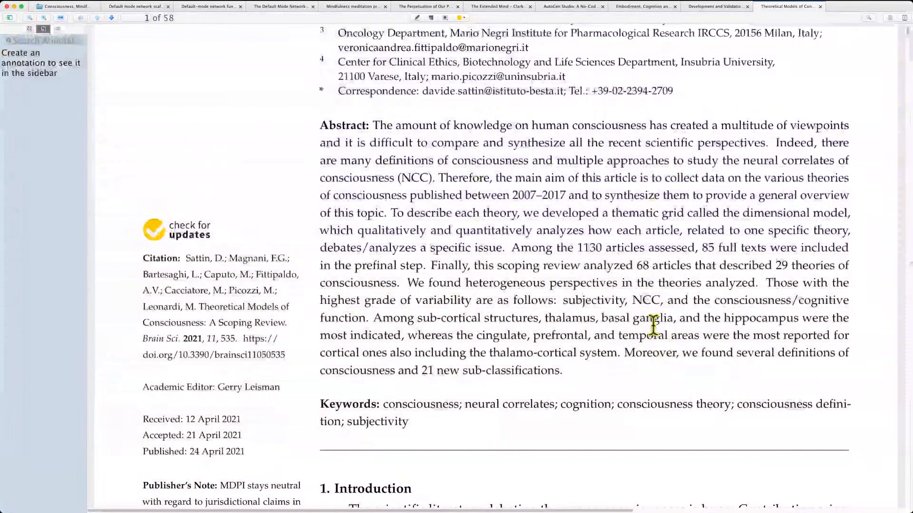
key(super+Tab)
key(super+Tab)
key(super+Tab)
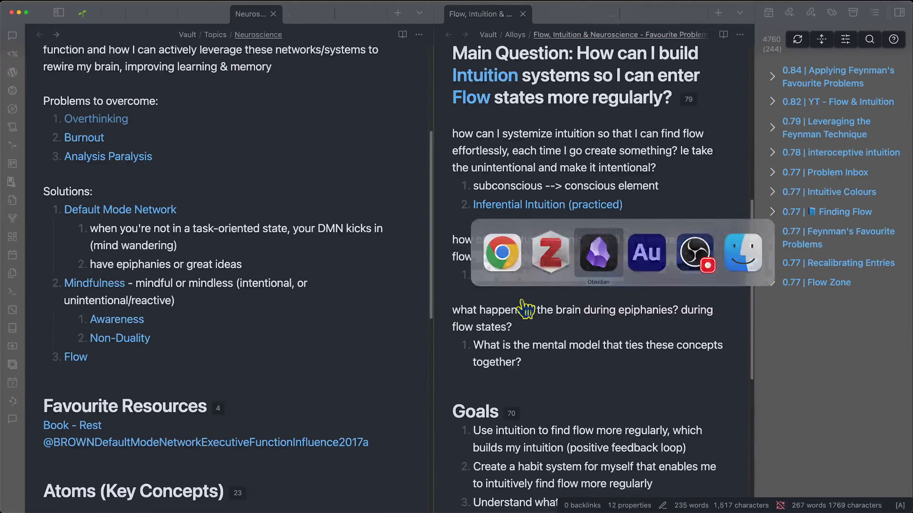
- Browse the Neuroscience, Intuition and Flow notes, then go back to the NotebookLM tab
scroll(237, 352, down, 3)
scroll(234, 353, down, 4)
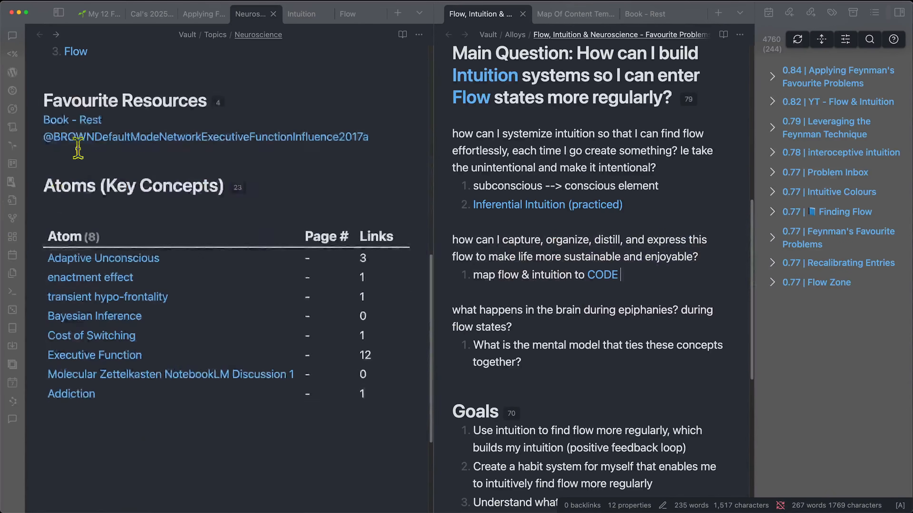
click(304, 15)
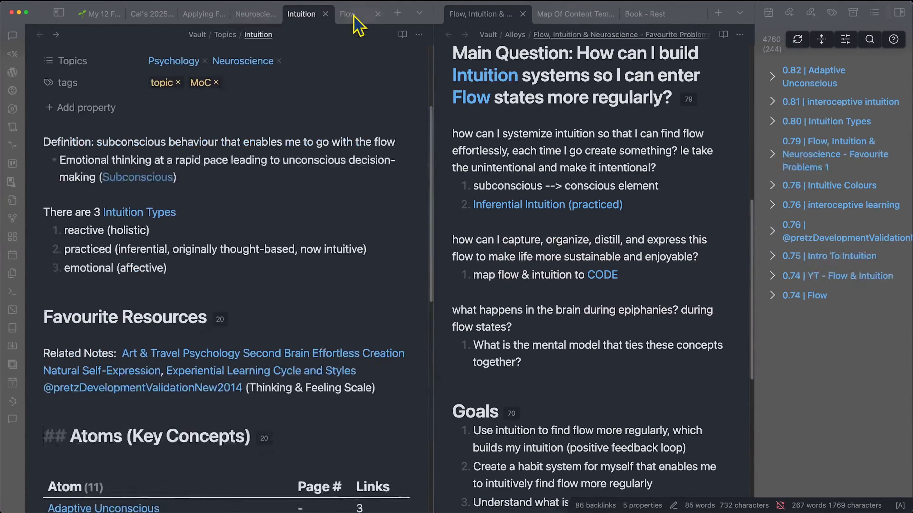
click(356, 15)
click(251, 15)
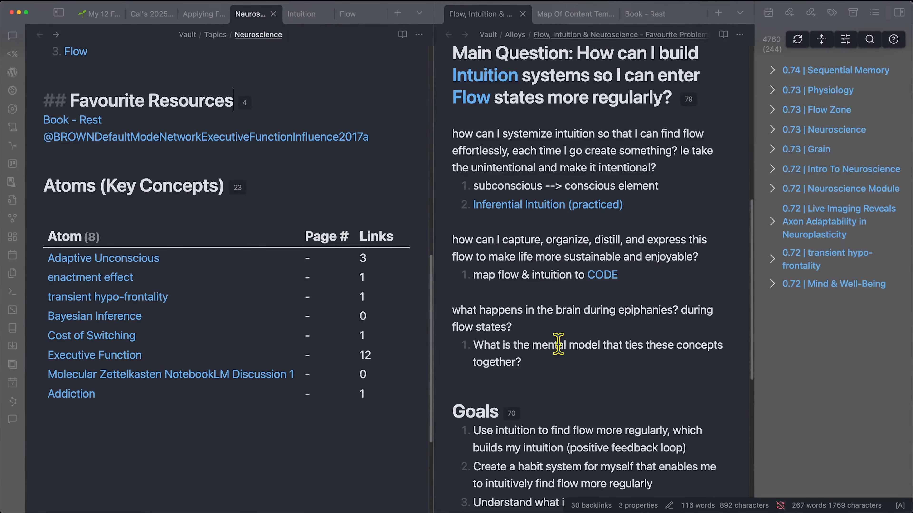
click(372, 498)
click(160, 8)
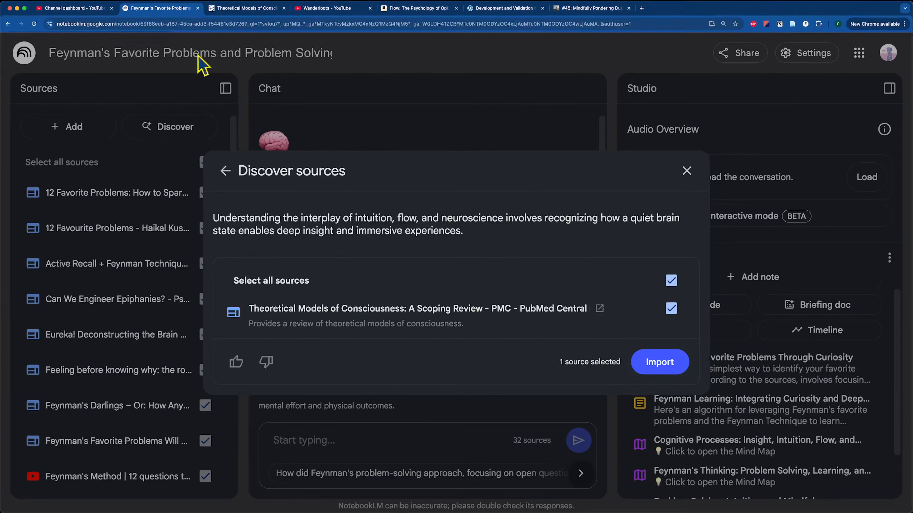
- Import the consciousness review into the notebook
click(646, 364)
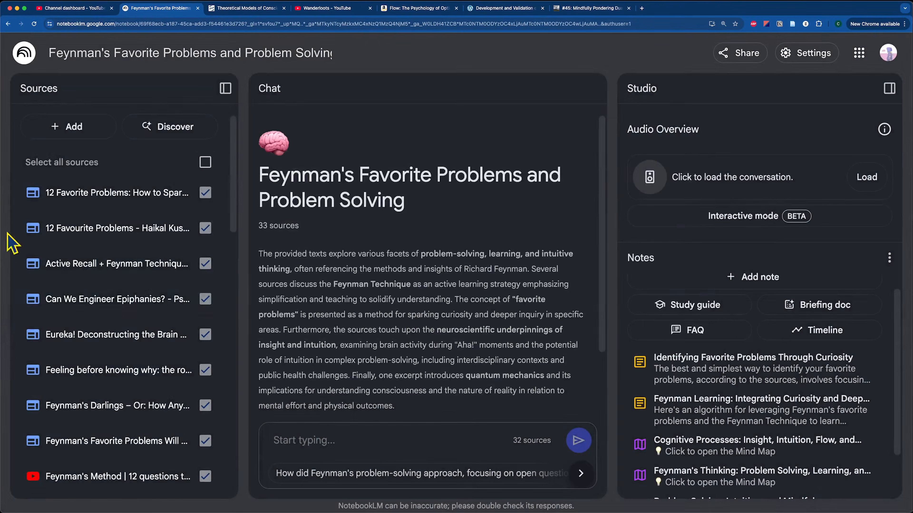
scroll(180, 312, down, 15)
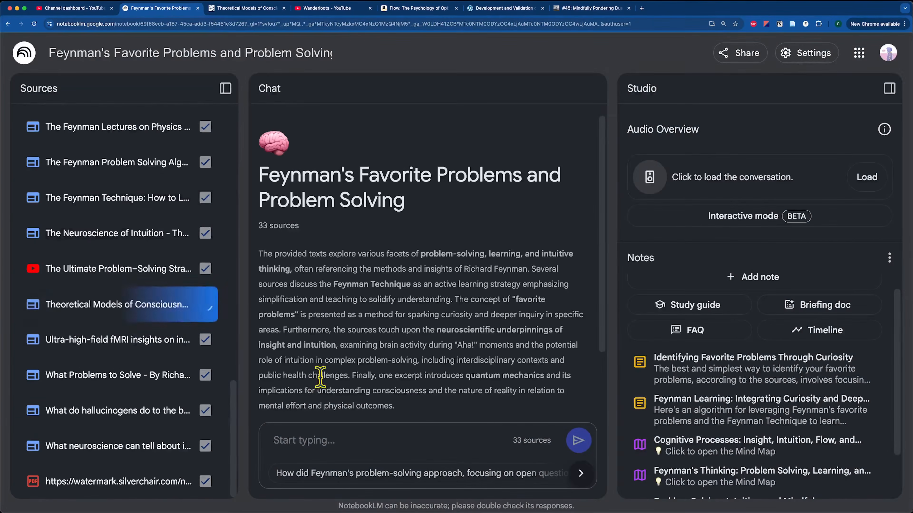
scroll(124, 239, up, 15)
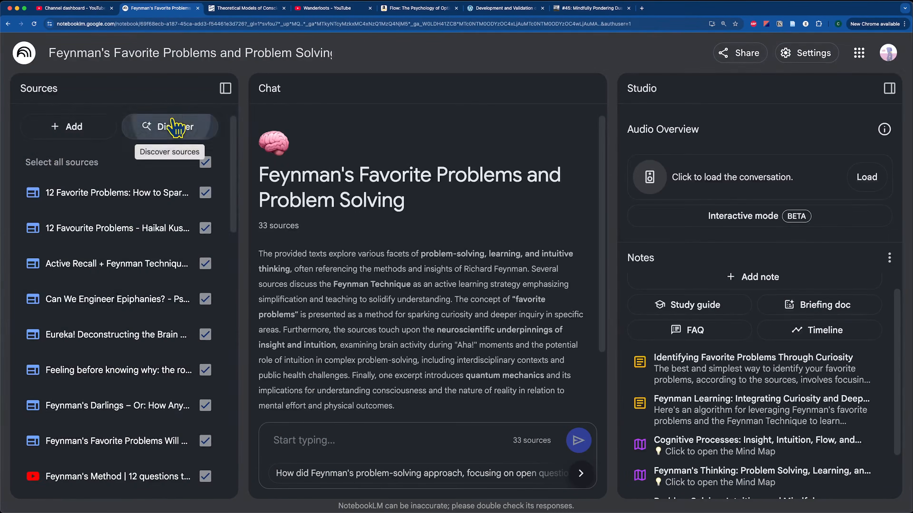
- Discover sources using only the topic list: intuition, flow, default mode network, mindfulness, non-duality
click(162, 126)
click(422, 274)
key(super+v)
drag(334, 288, 217, 269)
key(BackSpace)
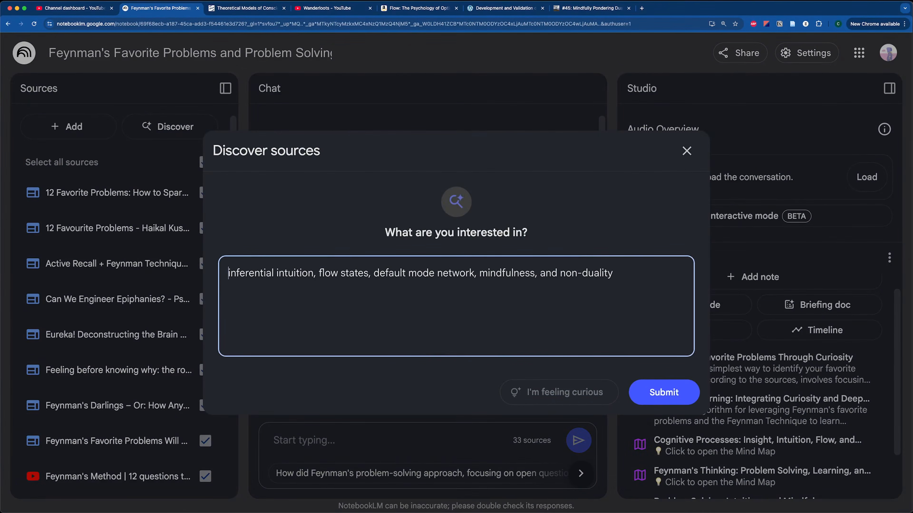
click(664, 395)
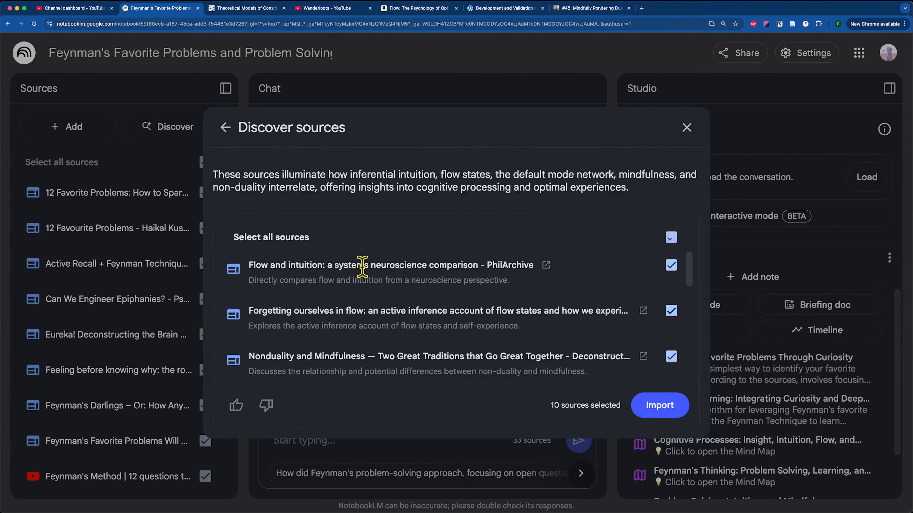
- Read the results summary and import all ten discovered sources, bringing the notebook to 43
drag(357, 175, 633, 176)
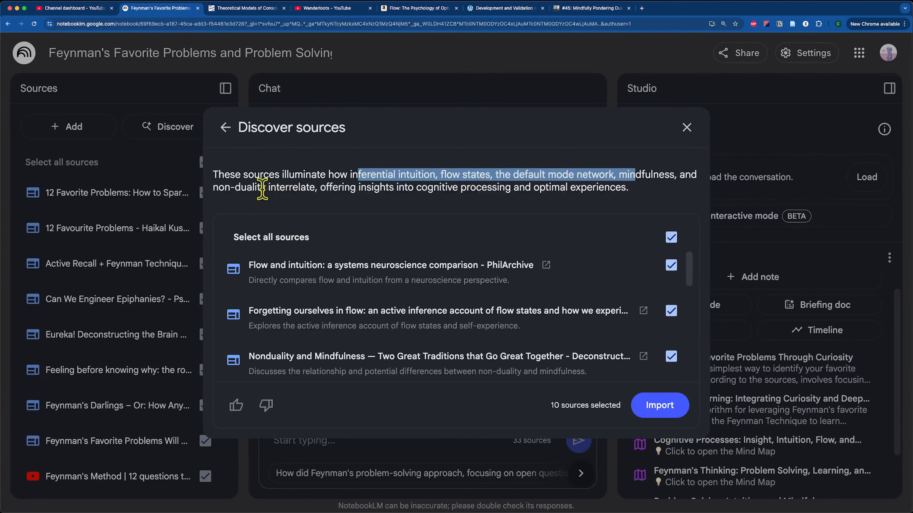
drag(262, 189, 315, 189)
drag(386, 188, 394, 187)
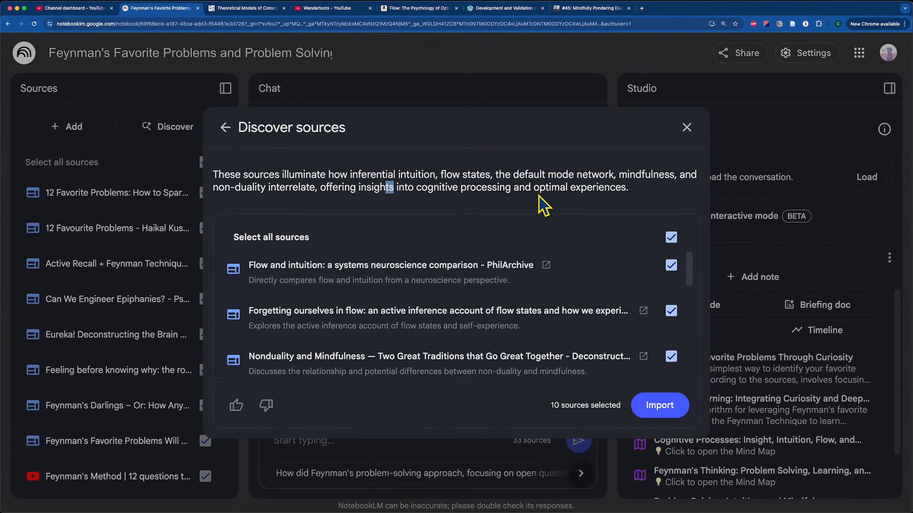
scroll(528, 280, down, 5)
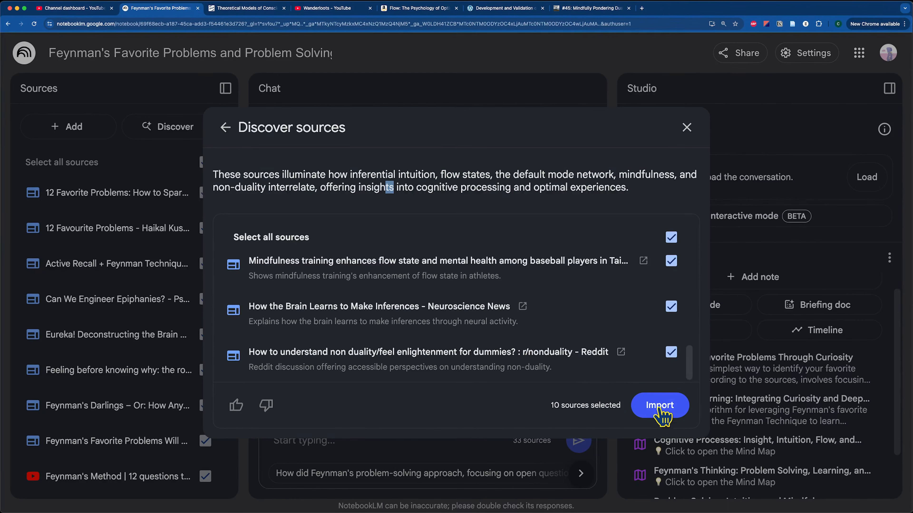
click(665, 410)
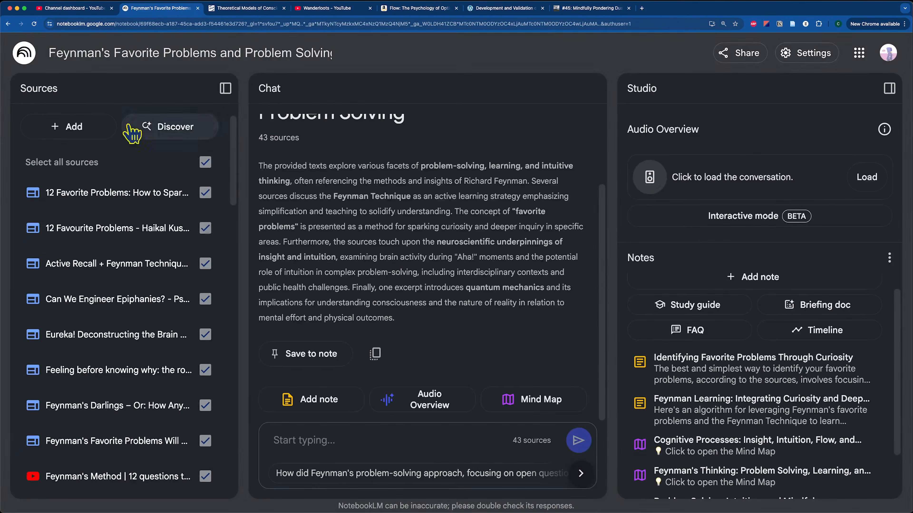
- Review the 'Brain activity during flow' source guide and open its 31-page PDF in a new tab
click(34, 25)
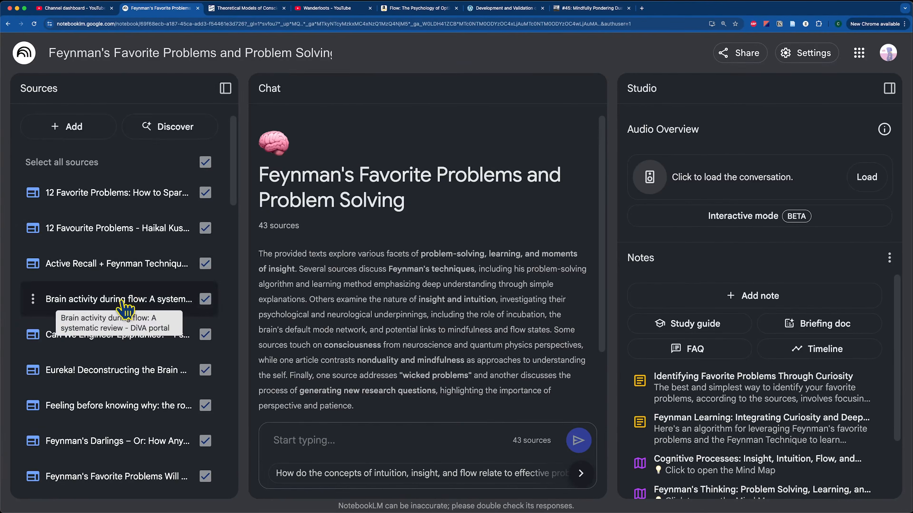
click(126, 301)
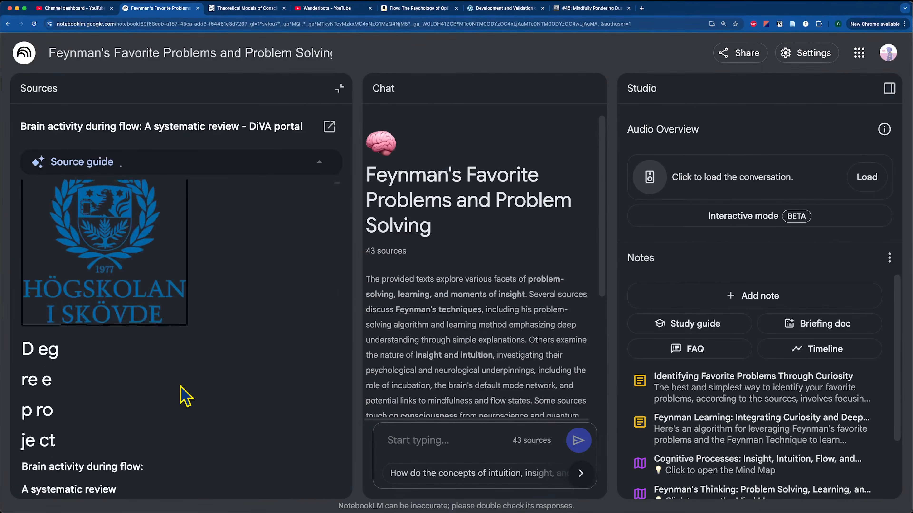
scroll(144, 401, down, 3)
scroll(146, 403, down, 5)
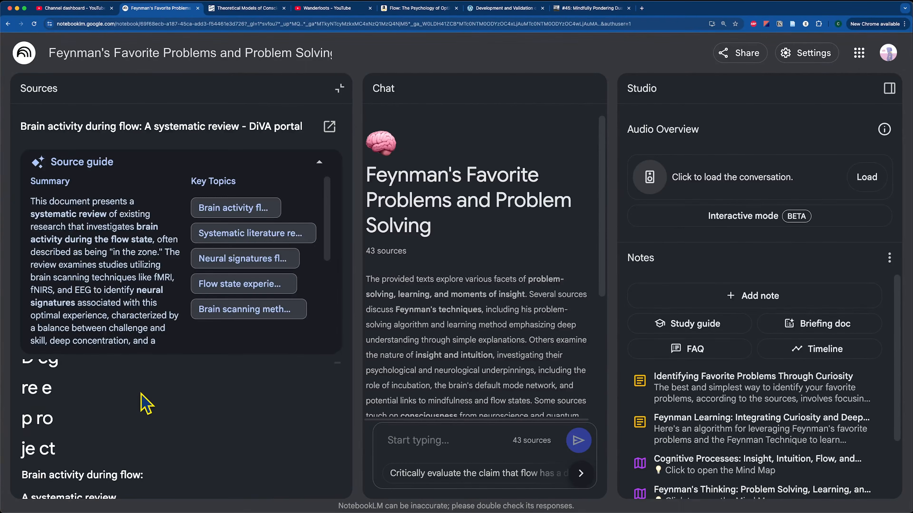
scroll(136, 434, down, 1)
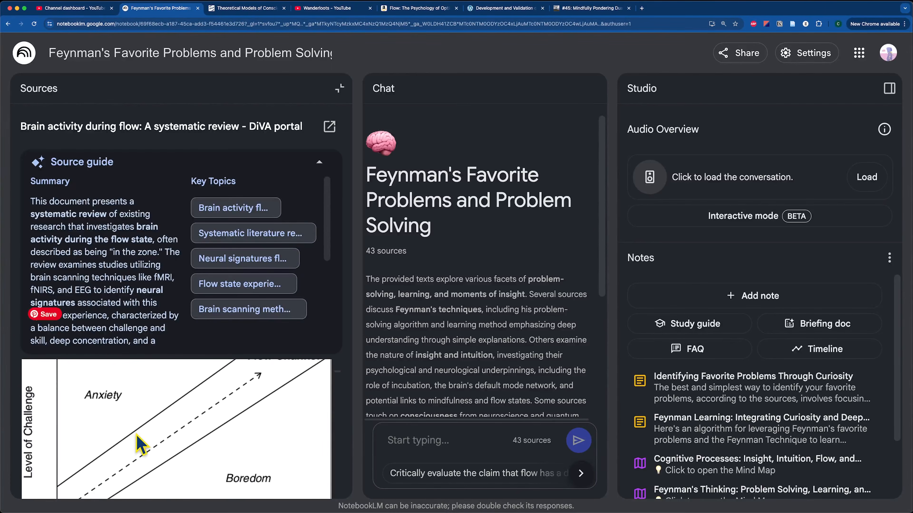
click(329, 127)
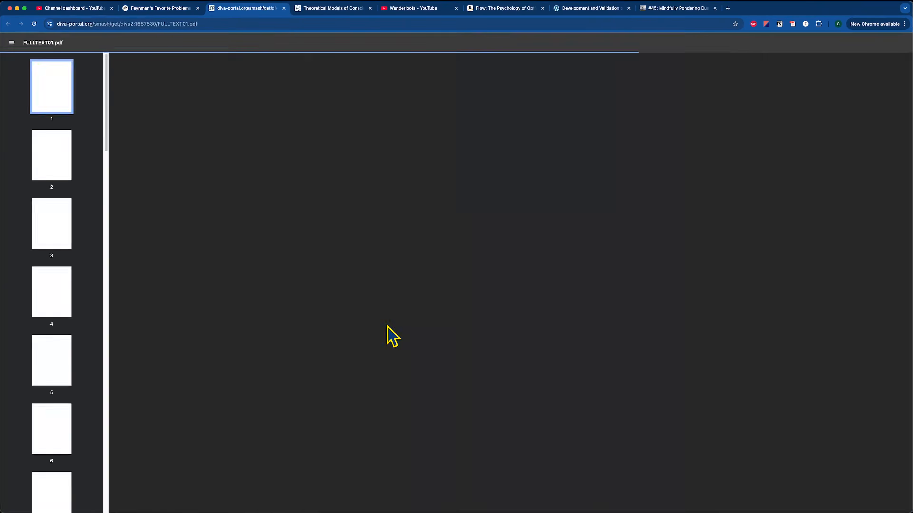
drag(344, 274, 688, 275)
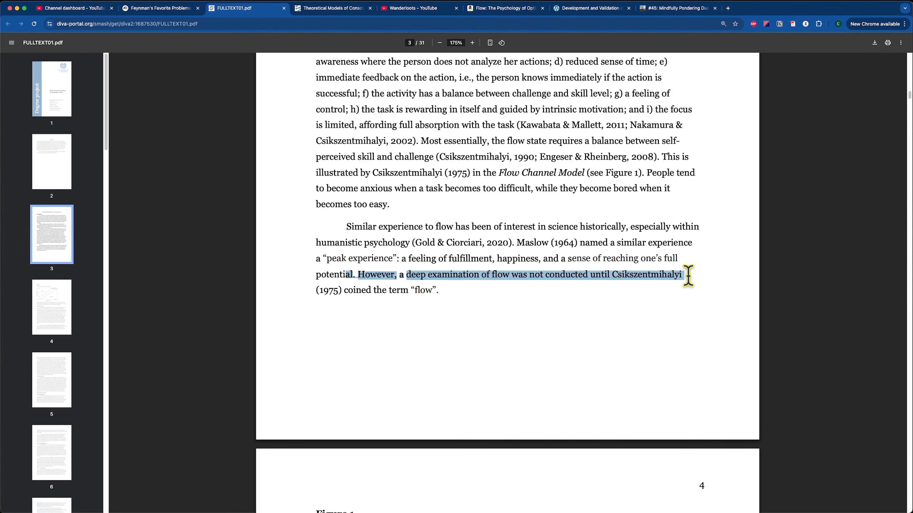
- Read the flow review PDF down to Figure 1, Csikszentmihalyi's 1975 Flow Channel Model
click(370, 289)
drag(354, 290, 444, 290)
click(493, 302)
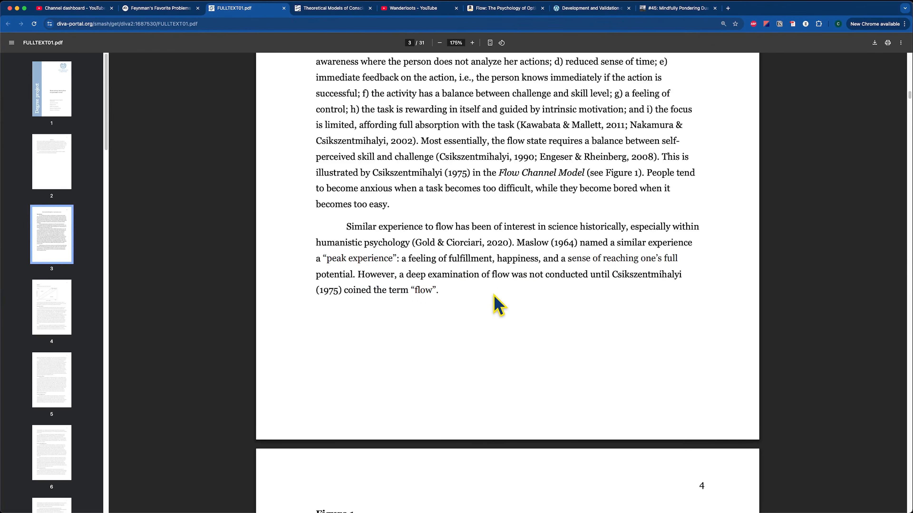
scroll(502, 301, down, 1)
drag(517, 233, 578, 228)
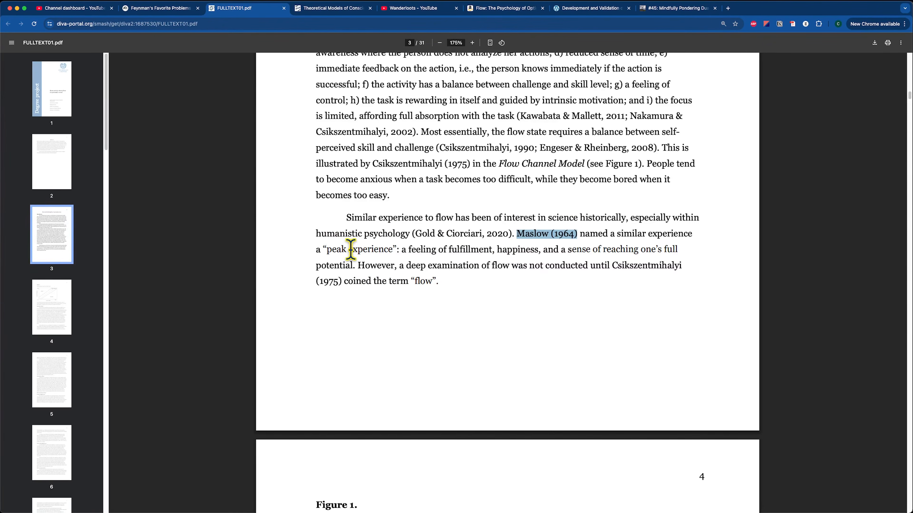
scroll(465, 271, down, 1)
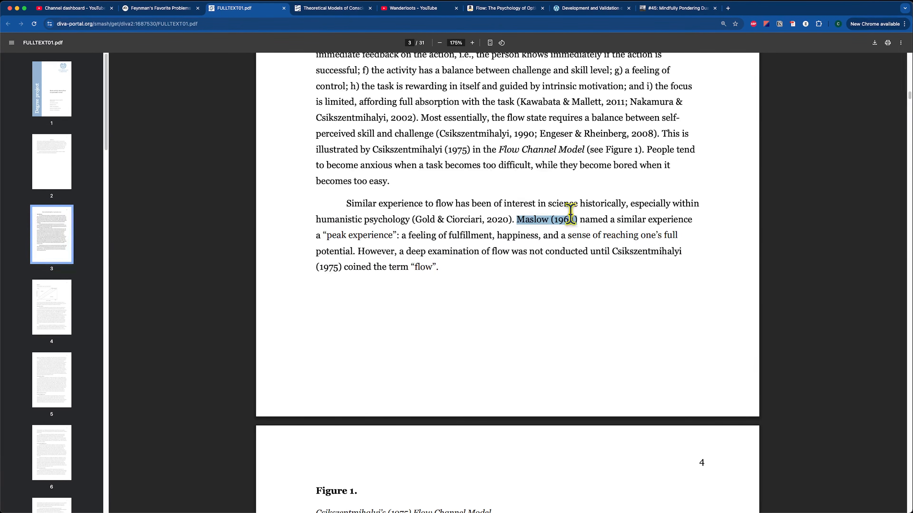
scroll(491, 330, down, 7)
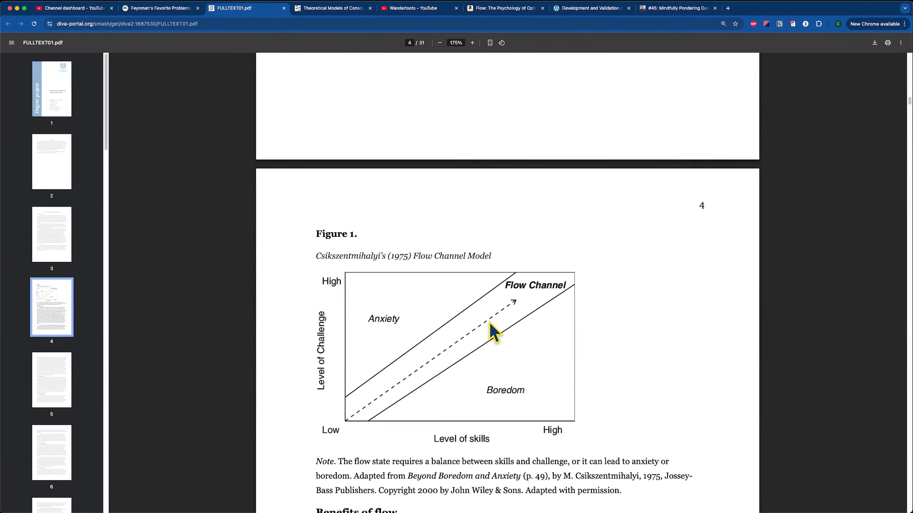
scroll(489, 322, down, 2)
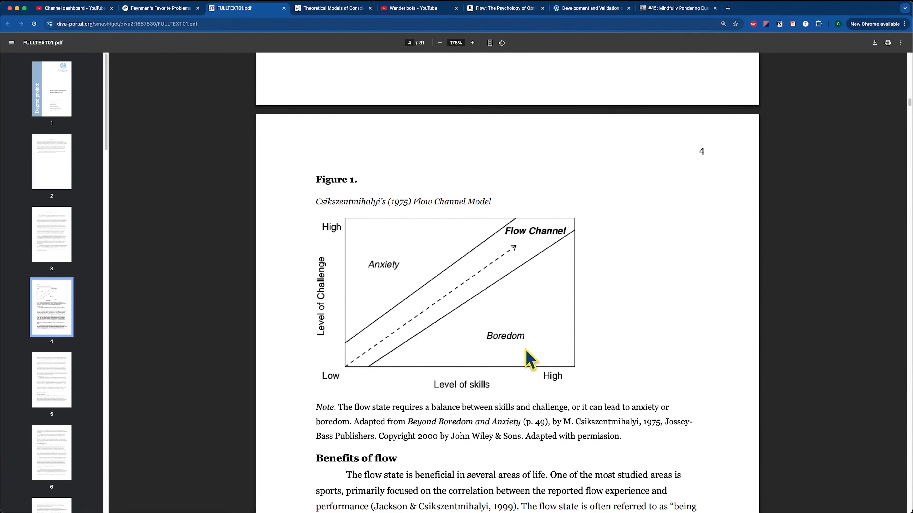
scroll(447, 257, down, 1)
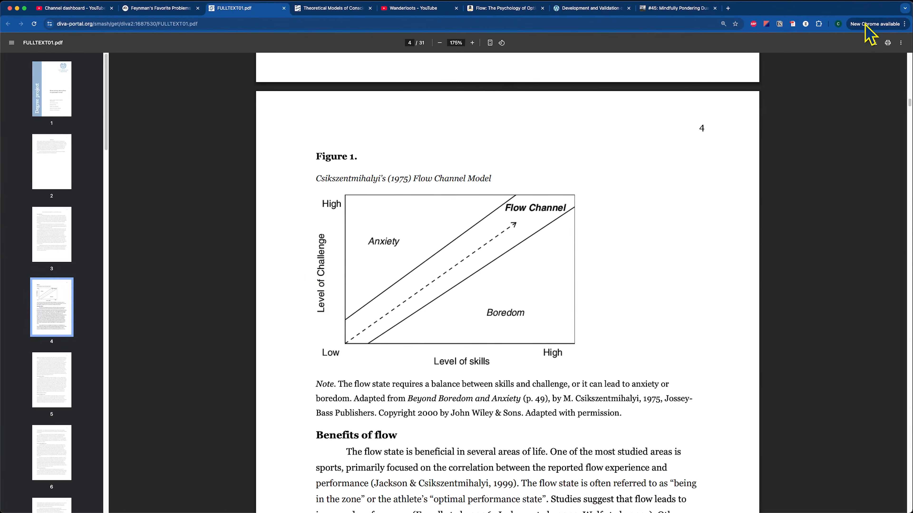
- Save the PDF to the Zotero Flow collection
click(793, 24)
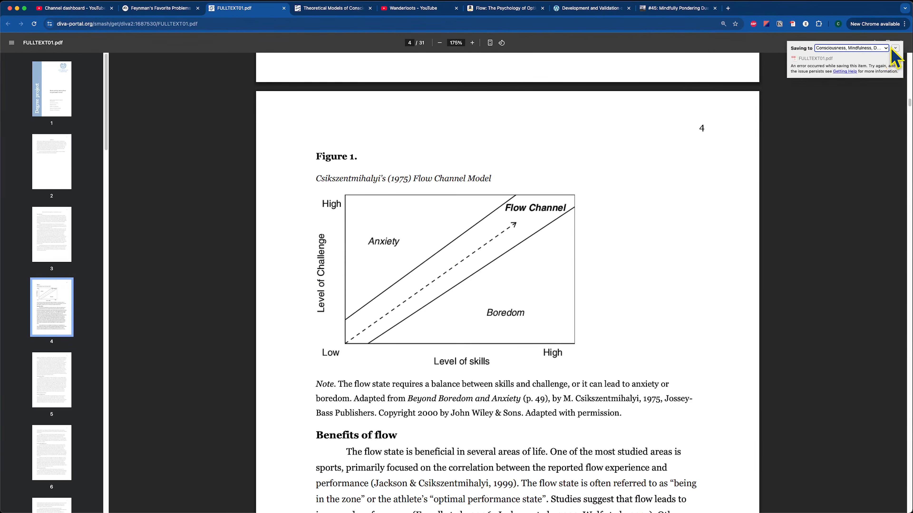
click(894, 49)
click(828, 119)
click(885, 151)
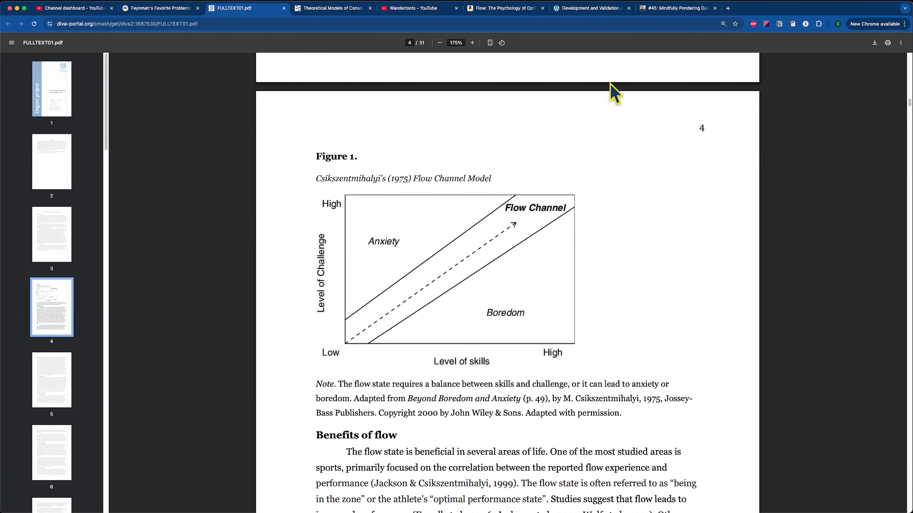
- Return to the Feynman's Favorite Problems notebook and its full list of sources
click(164, 10)
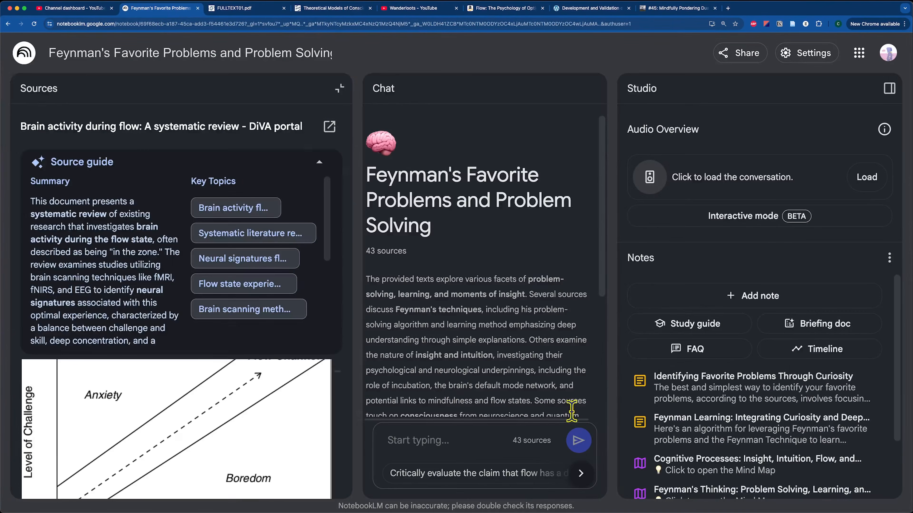
click(339, 88)
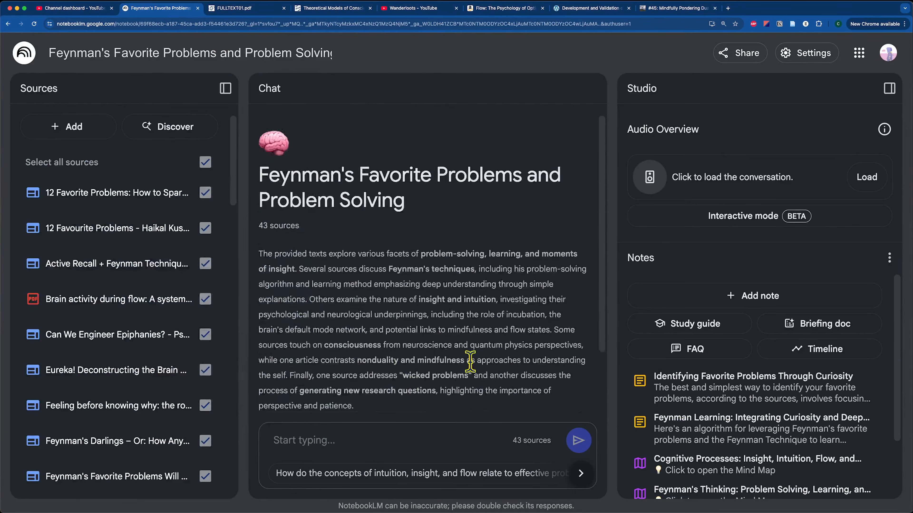
scroll(509, 377, down, 4)
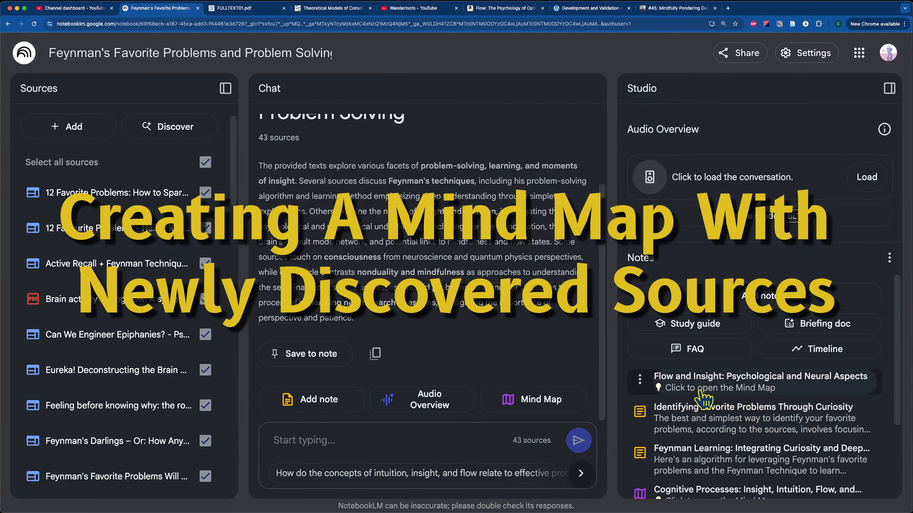
scroll(751, 450, down, 1)
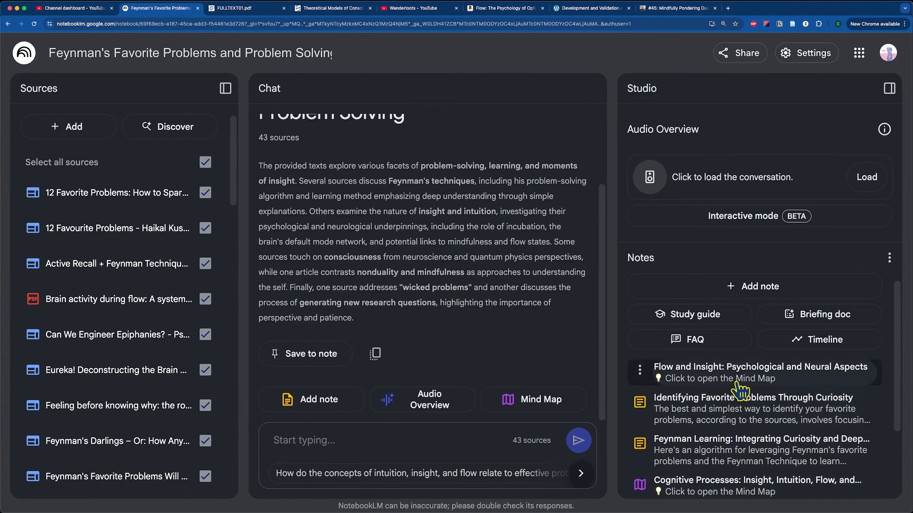
- Open the 'Flow and Insight' mind map, expand Feynman's Techniques, and check the Feynman problem notes
click(745, 376)
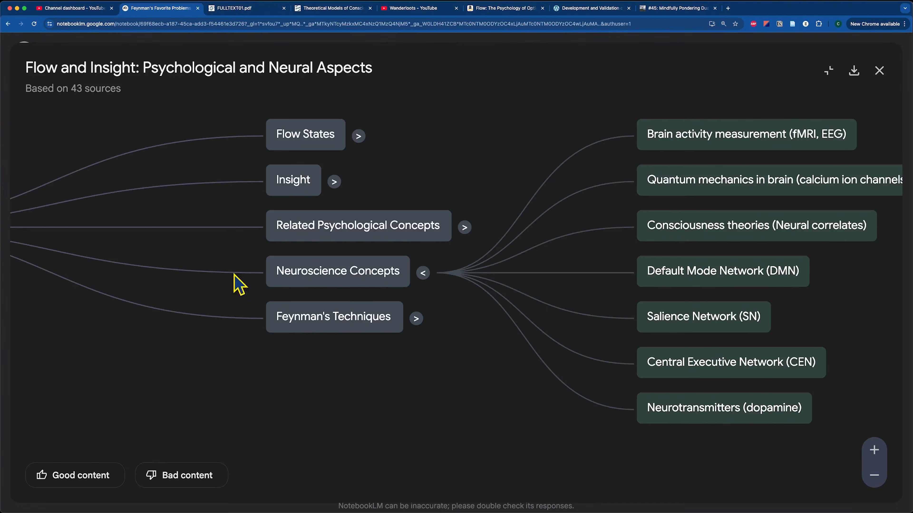
drag(417, 379, 383, 382)
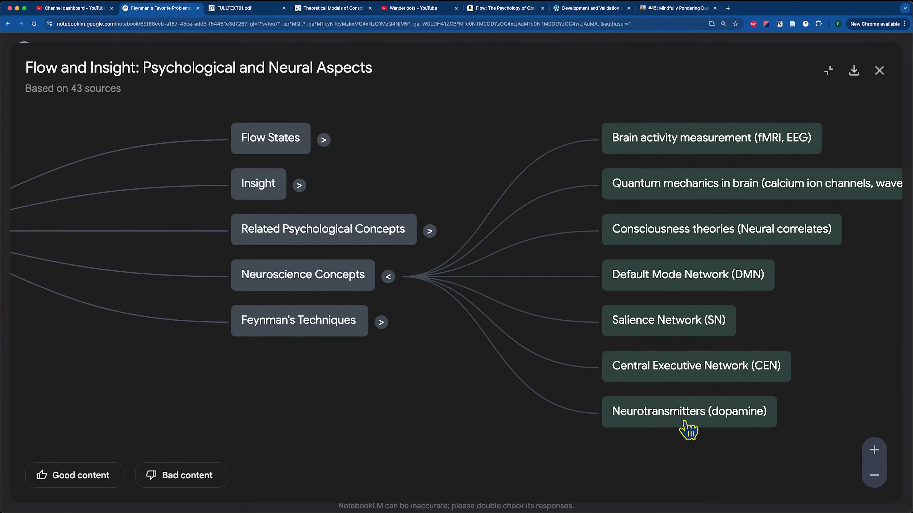
click(381, 322)
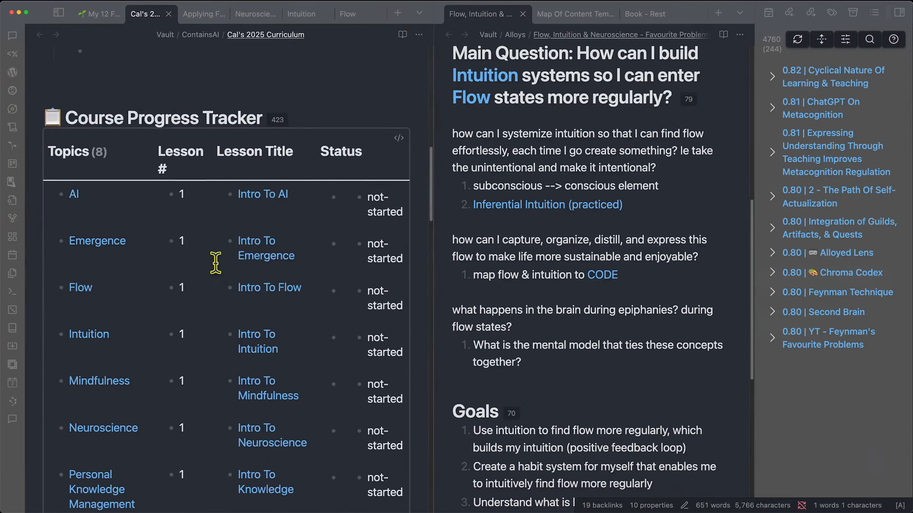
scroll(216, 262, down, 2)
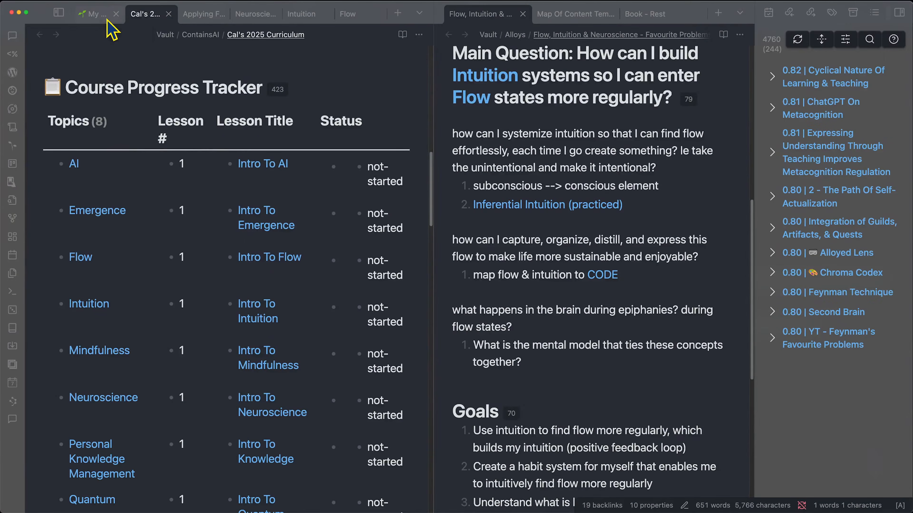
click(96, 18)
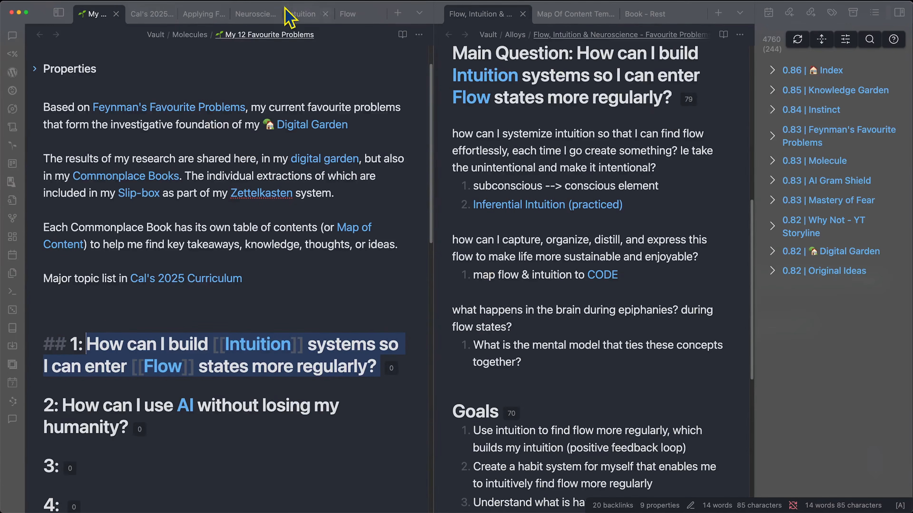
click(199, 15)
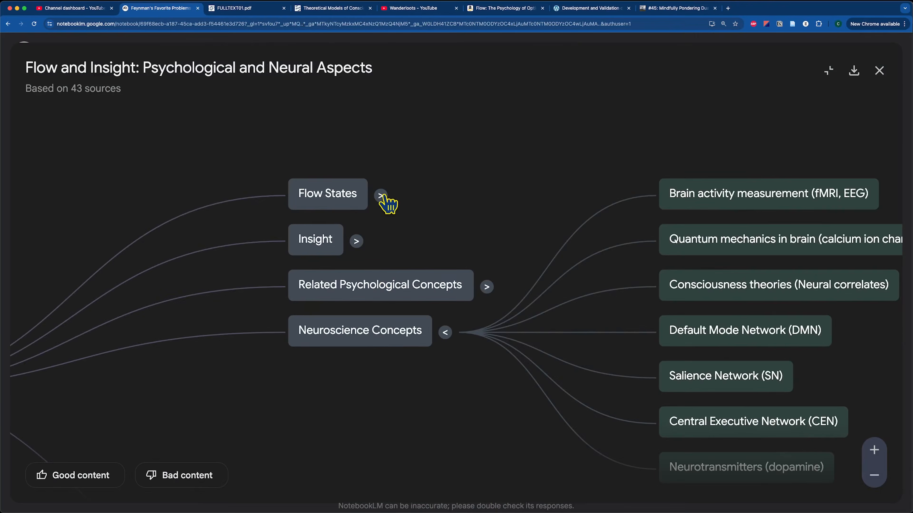
- Expand Flow States, Related Concepts and Neural Correlates, panning to the fMRI findings nodes
click(382, 201)
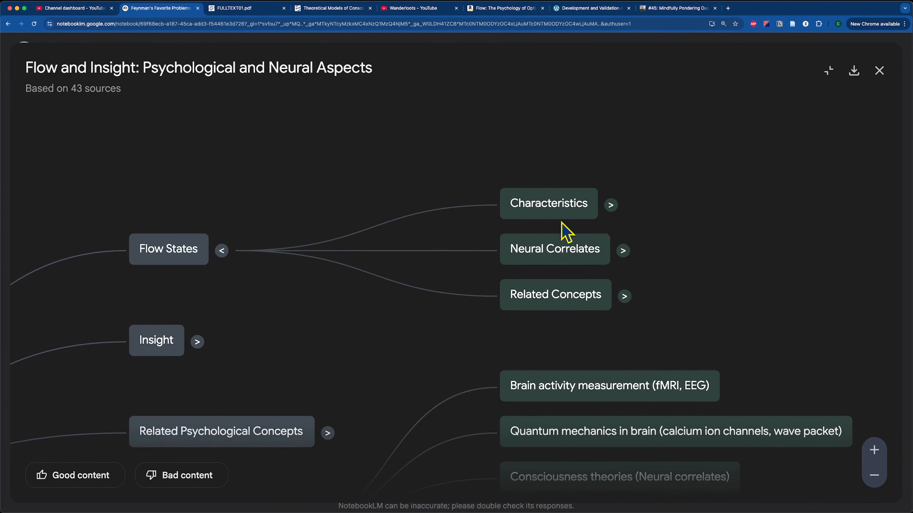
click(624, 296)
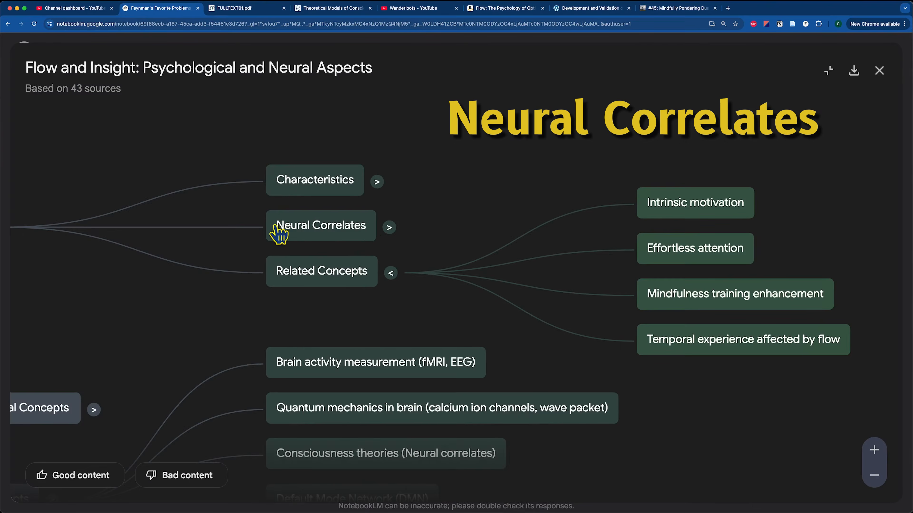
click(388, 229)
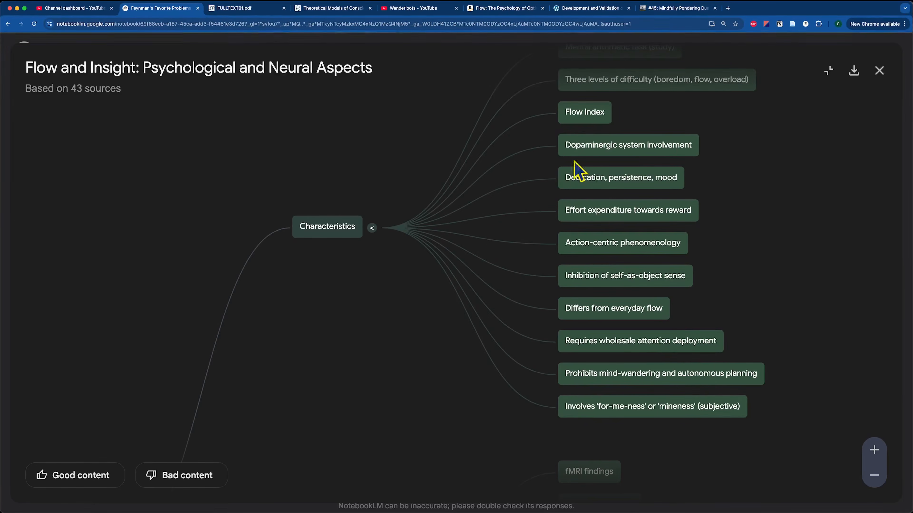
drag(701, 459, 663, 345)
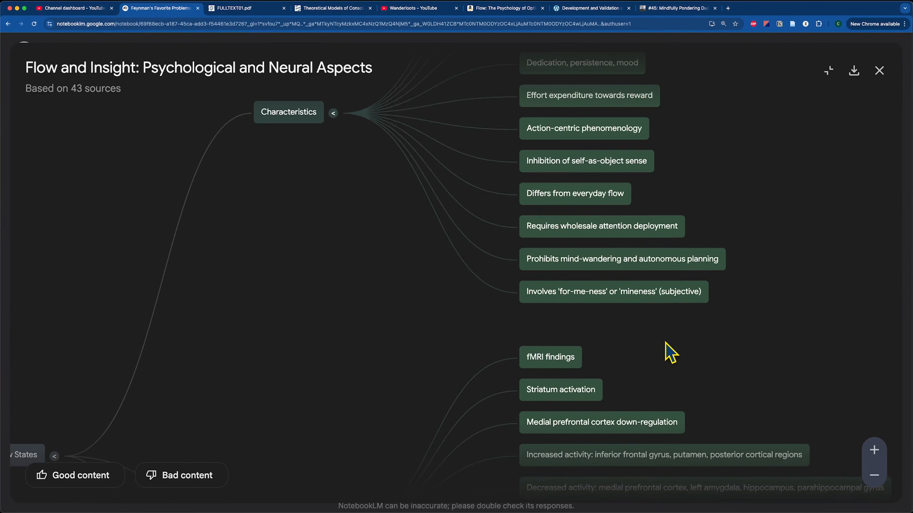
drag(367, 326, 416, 295)
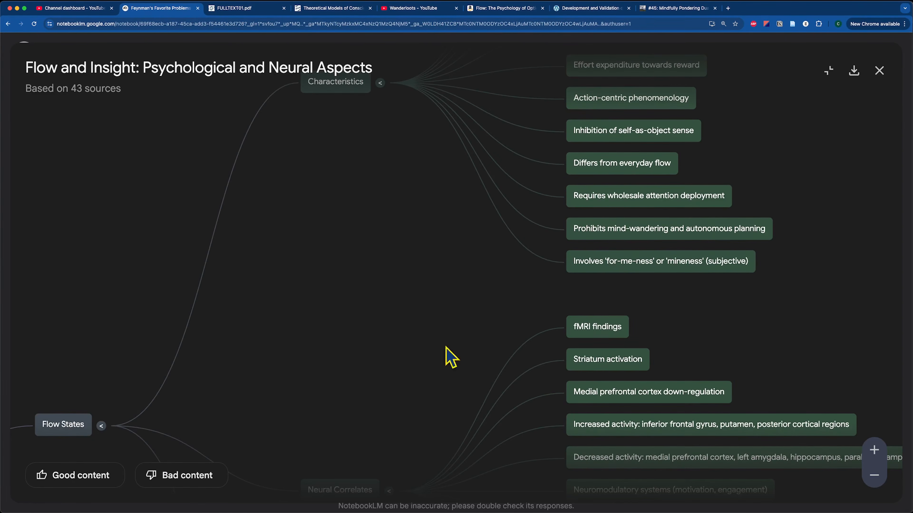
- Show the Neuroscience note's Solutions list (Default Mode Network, Mindfulness, Flow) in Obsidian
click(281, 496)
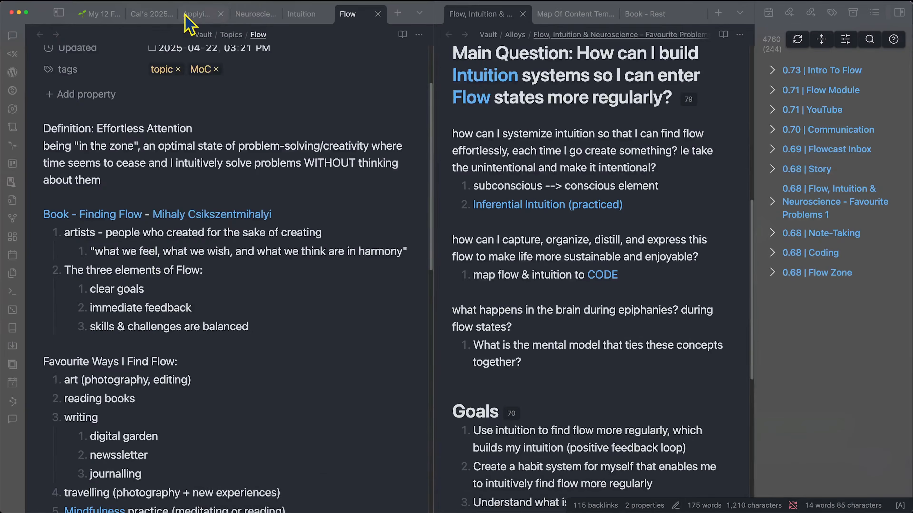
click(248, 15)
scroll(222, 328, up, 5)
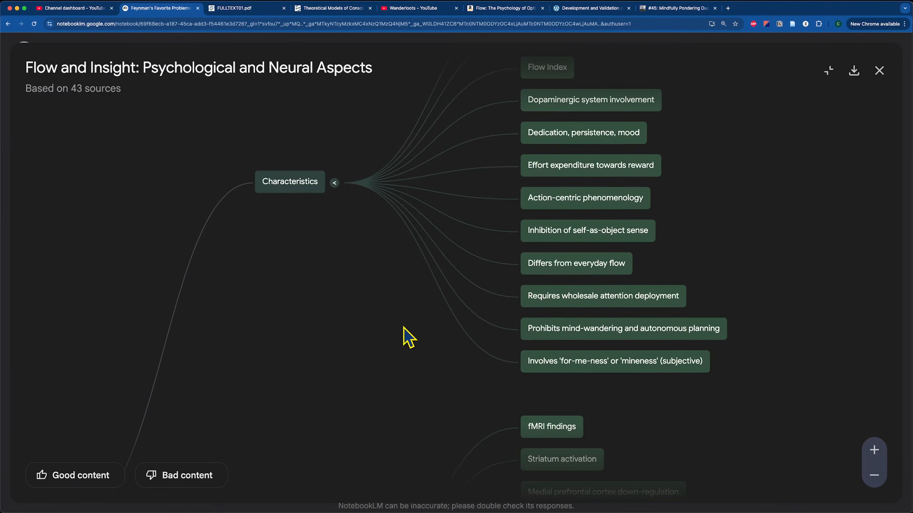
- Pan and zoom out the Flow and Insight mind map to show Neural Correlates, Related Concepts, Neuroscience Concepts and Flow States
drag(403, 327, 554, 183)
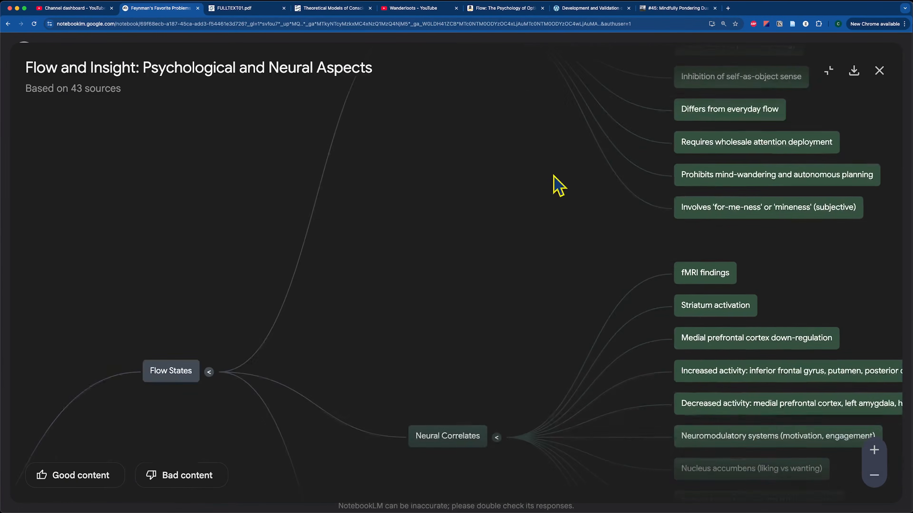
drag(442, 284, 381, 182)
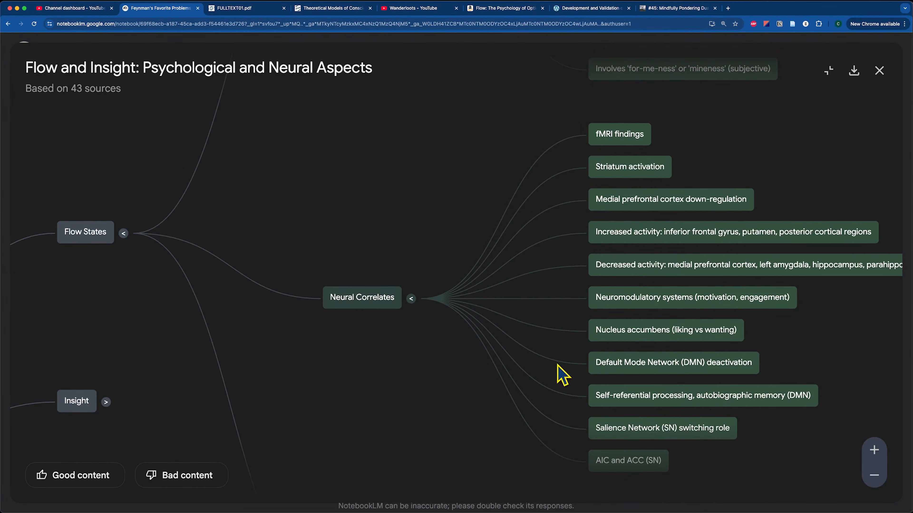
scroll(804, 422, down, 3)
drag(769, 449, 693, 307)
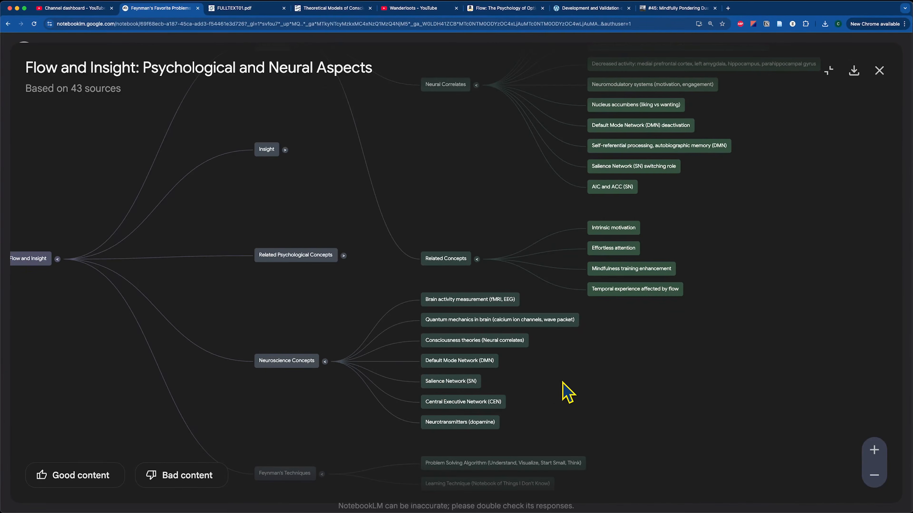
drag(581, 387, 647, 468)
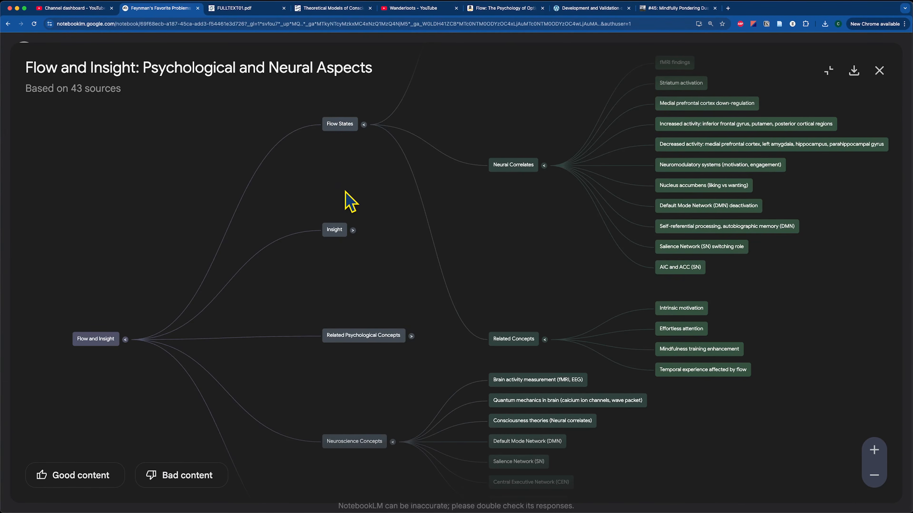
drag(344, 202, 311, 235)
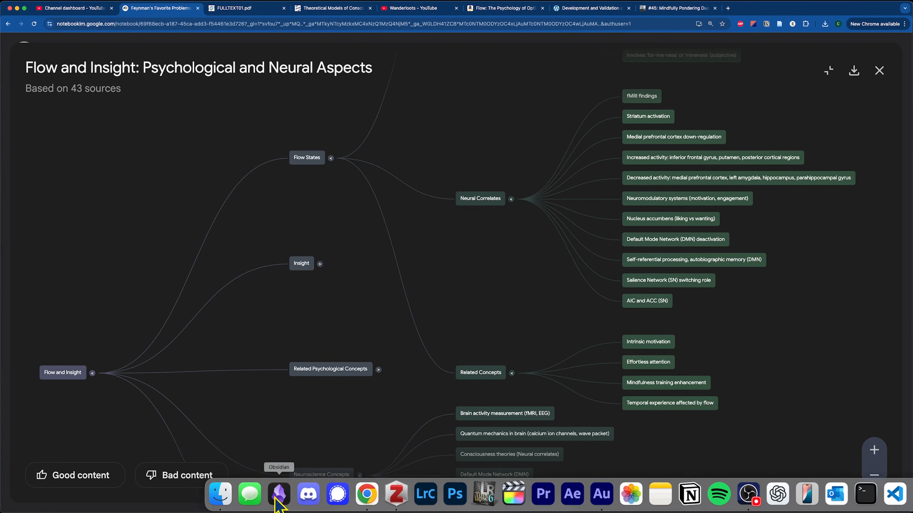
- Add a '## Solutions (Molecules)' heading followed by the question 'How do the three topics relate?'
click(281, 499)
text(## Solutions (Molecules))
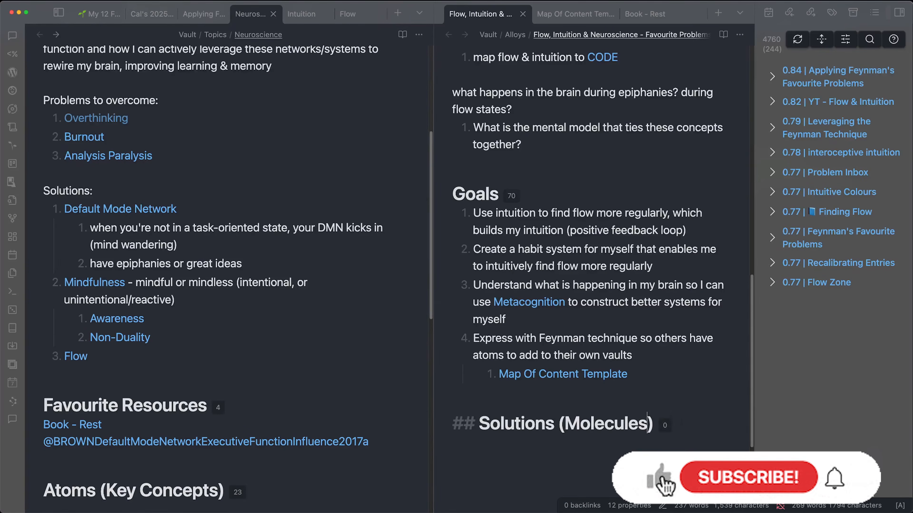
key(Return)
text(F)
key(BackSpace)
text(How do the three topics relate?)
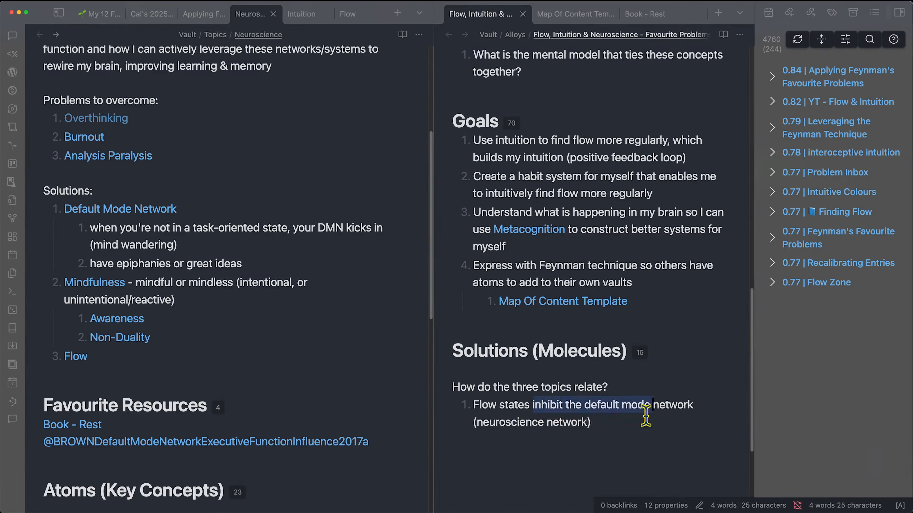
- Add nested sub-points on the high challenge-high skill feedback loop and on augmenting intuition
click(635, 424)
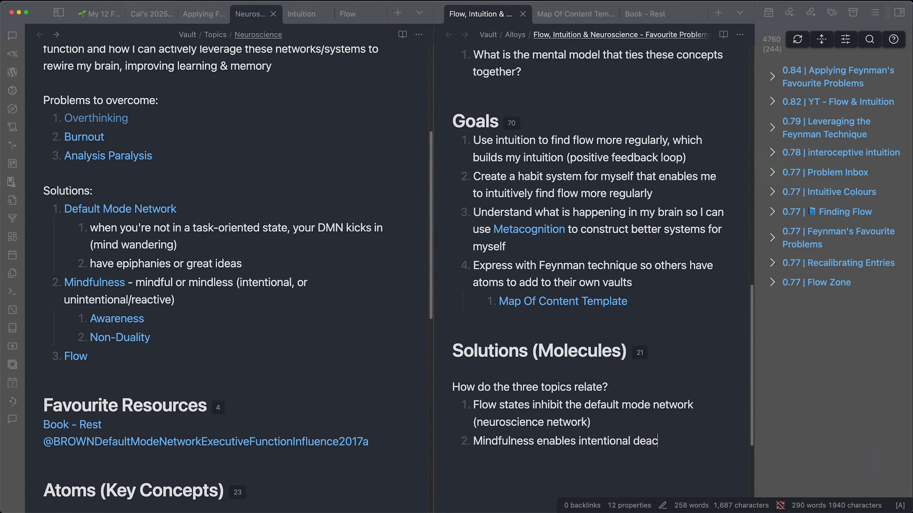
key(Tab)
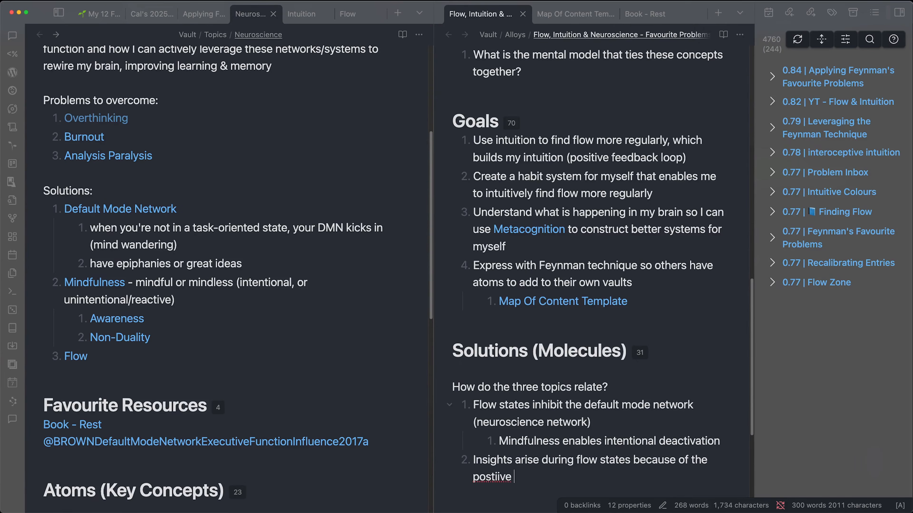
text(feedback loop between hi)
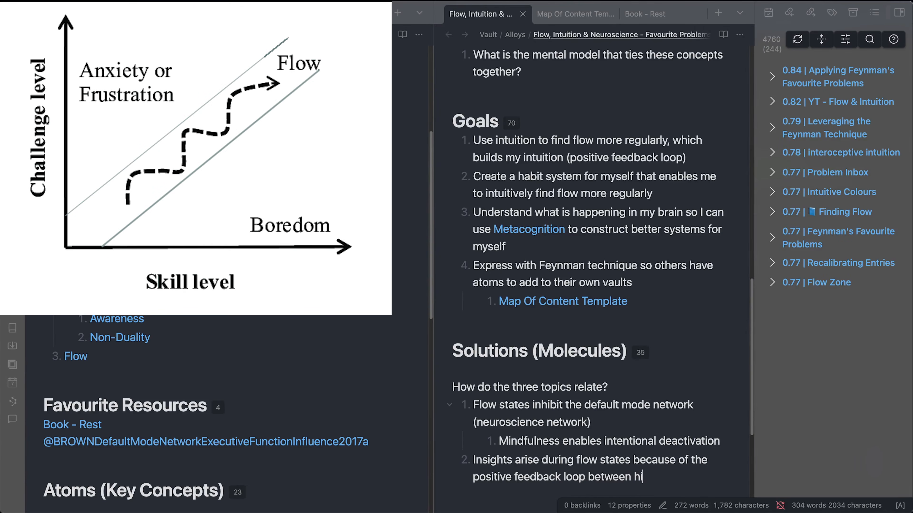
text(gh challenge-high skil)
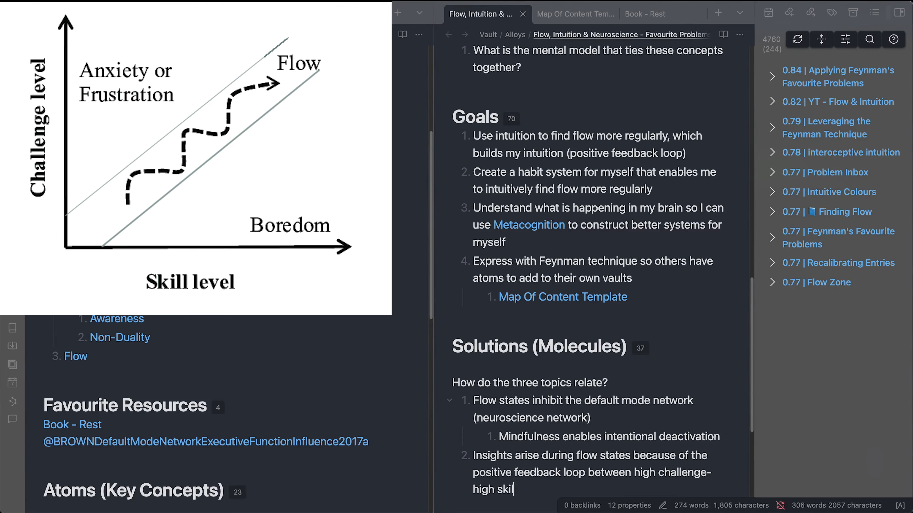
text(l activities)
key(Return)
key(Tab)
text(int)
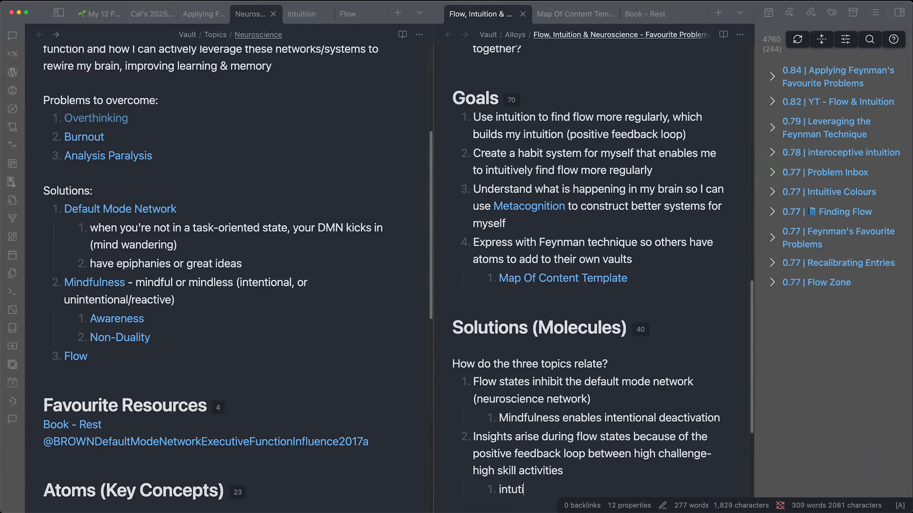
text(uition can be augmented by putting myself in situations where high sc)
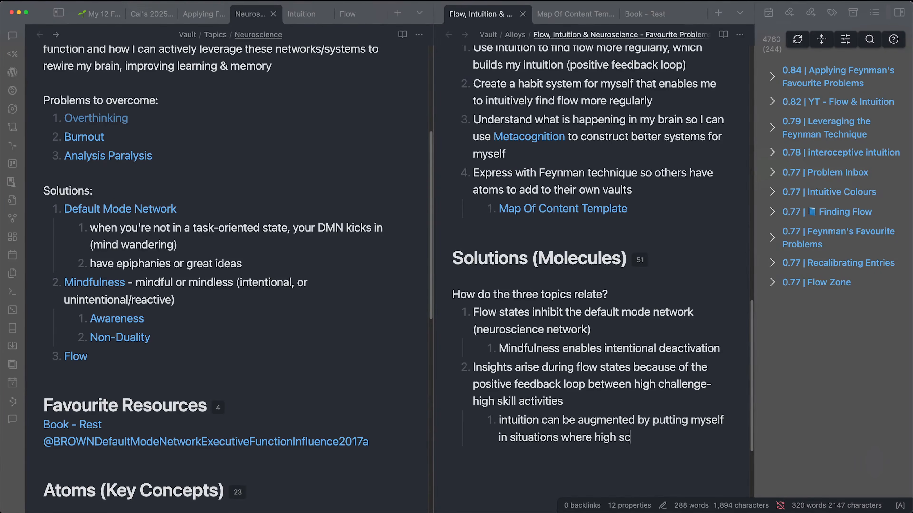
text(required to solve high challenges)
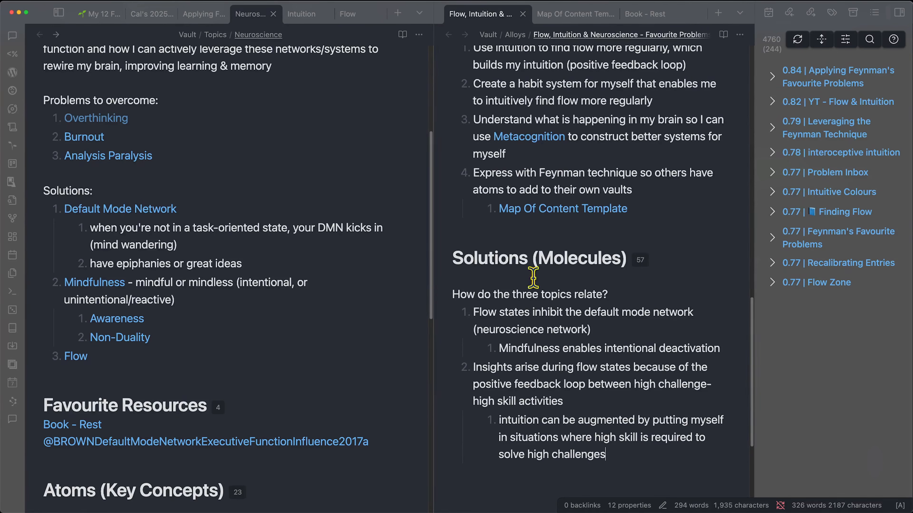
- Insert a new first item linking [[Feynman's Favourite Problems]] that 'triggers flow states'
click(478, 312)
click(607, 453)
key(Left)
key(Return)
key(Up)
text([[Feynman's Favourite Problems]])
text(triggers flow states)
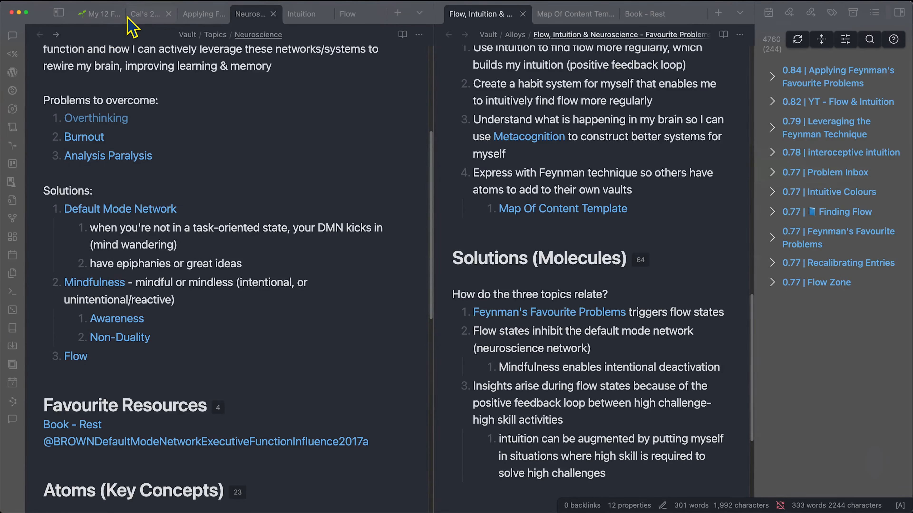
- Review the Cal's 2025 Curriculum, Applying Feynman's Favourite Problems and Flow notes, then return to the Neuroscience note
click(129, 17)
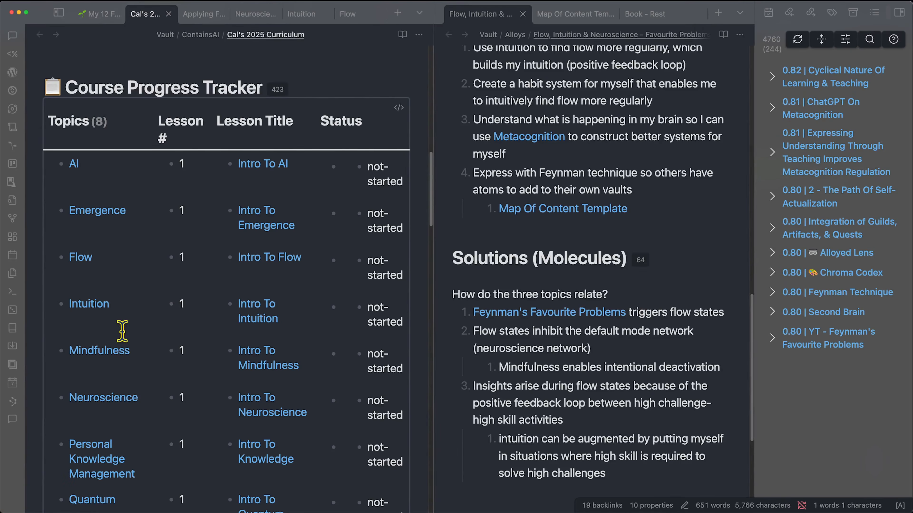
click(194, 15)
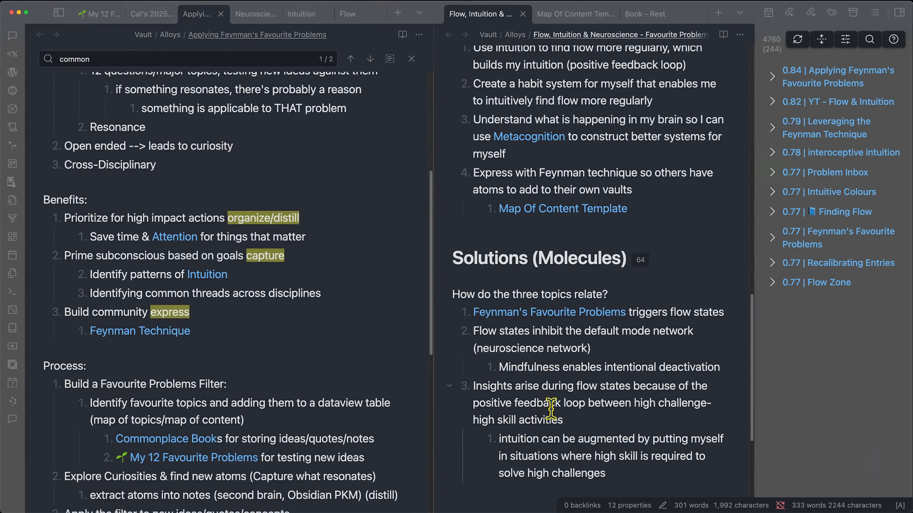
click(343, 16)
click(262, 15)
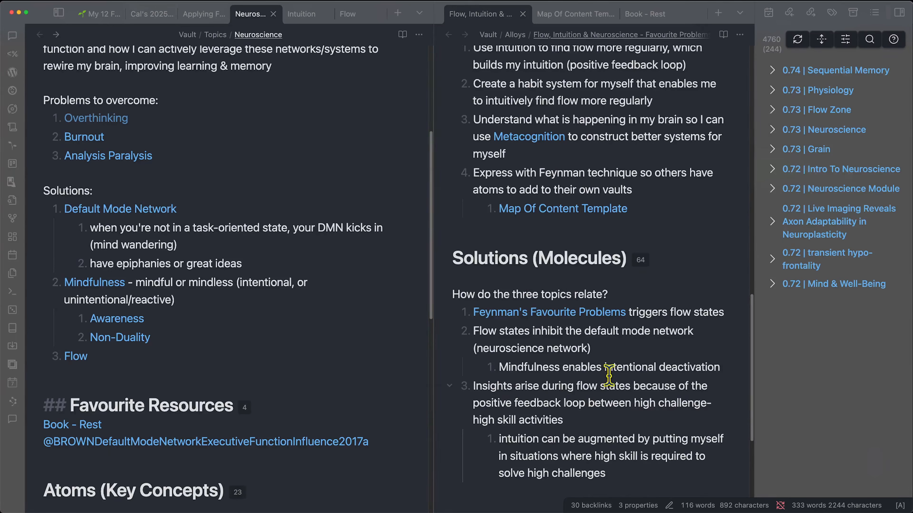
scroll(607, 378, down, 1)
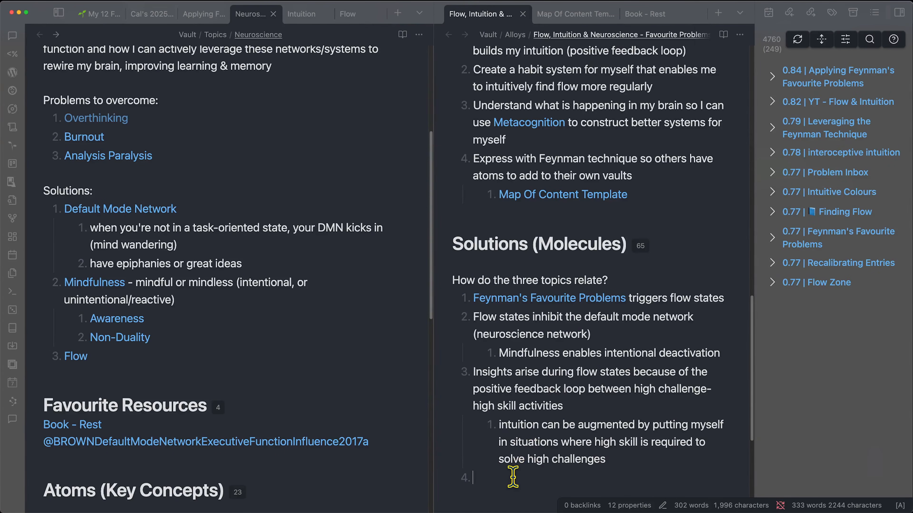
- Start a fourth point linking to the Feynman Technique note
text([Feynman)
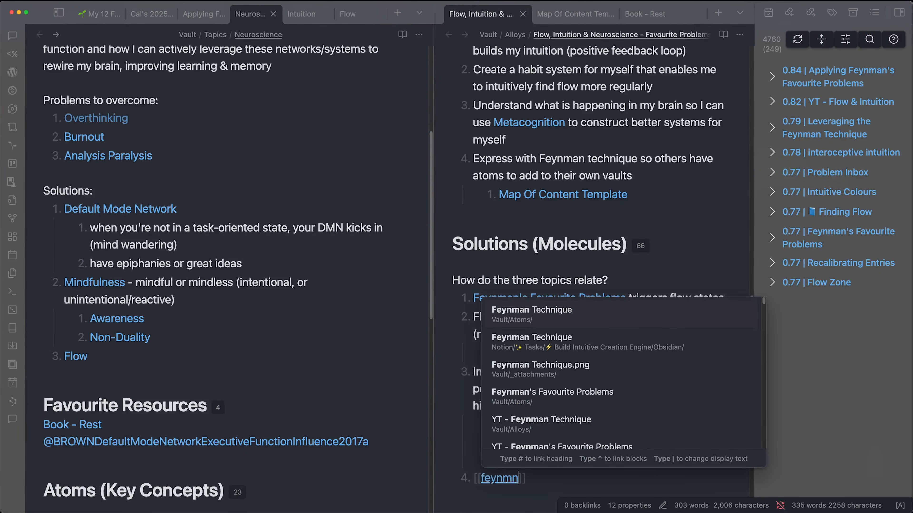
key(Return)
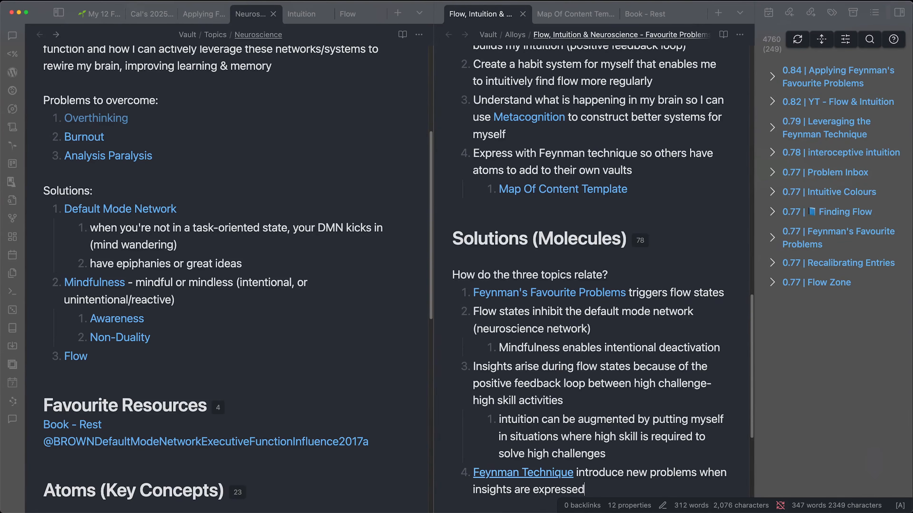
text(w)
- Review the point on mapping flow to CODE and its capture, distill and express wording
scroll(641, 387, up, 10)
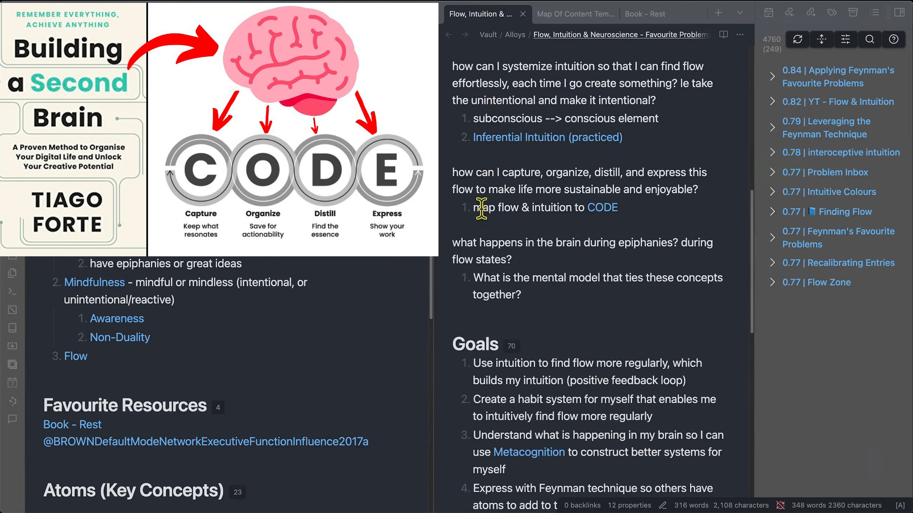
drag(478, 208, 577, 208)
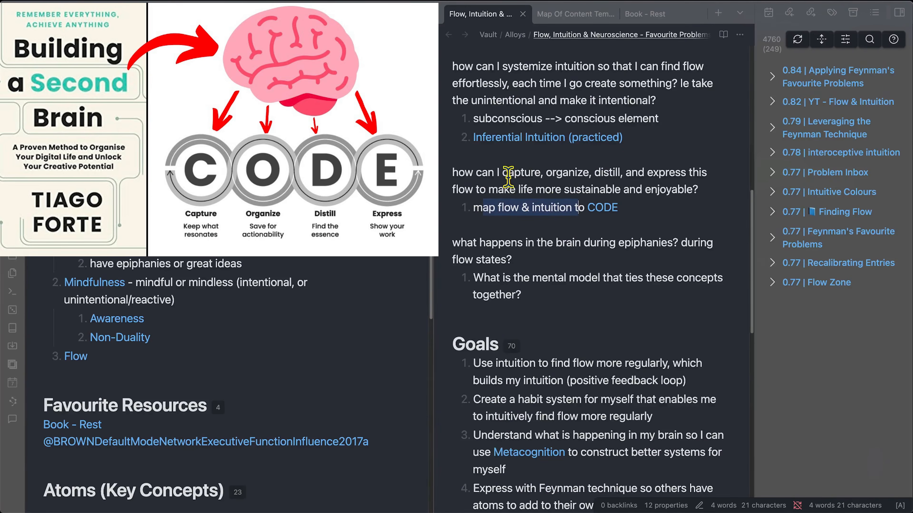
drag(504, 172, 541, 176)
click(562, 173)
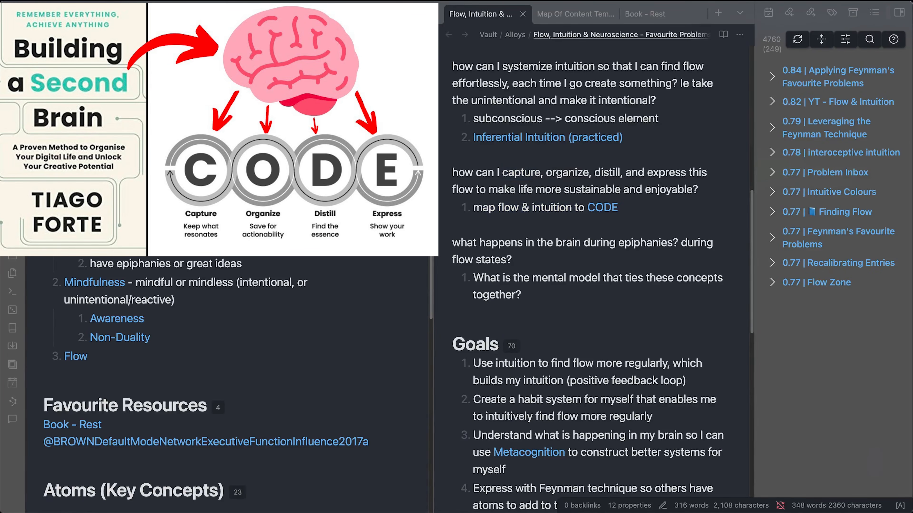
drag(592, 169, 691, 171)
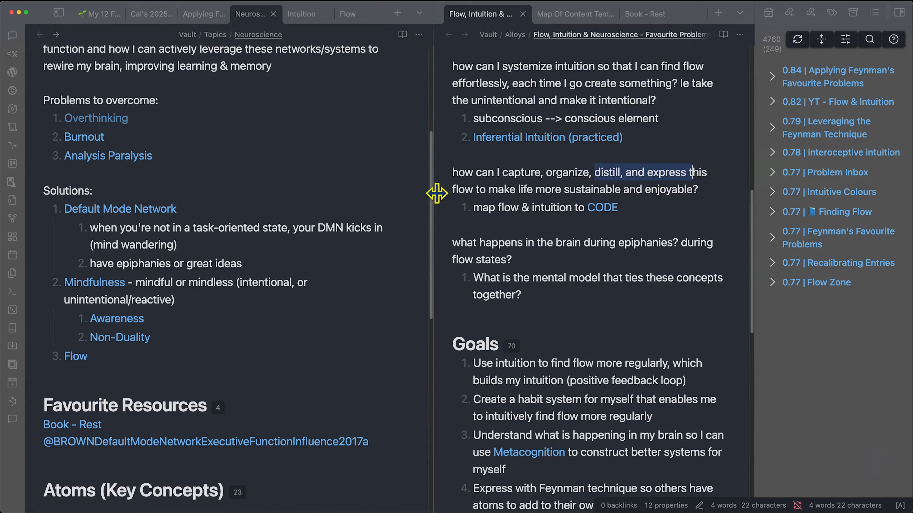
click(588, 301)
- Scroll down to the 'Mindfulness enables intentional deactivation' line and select its end
scroll(585, 376, down, 7)
scroll(576, 368, down, 1)
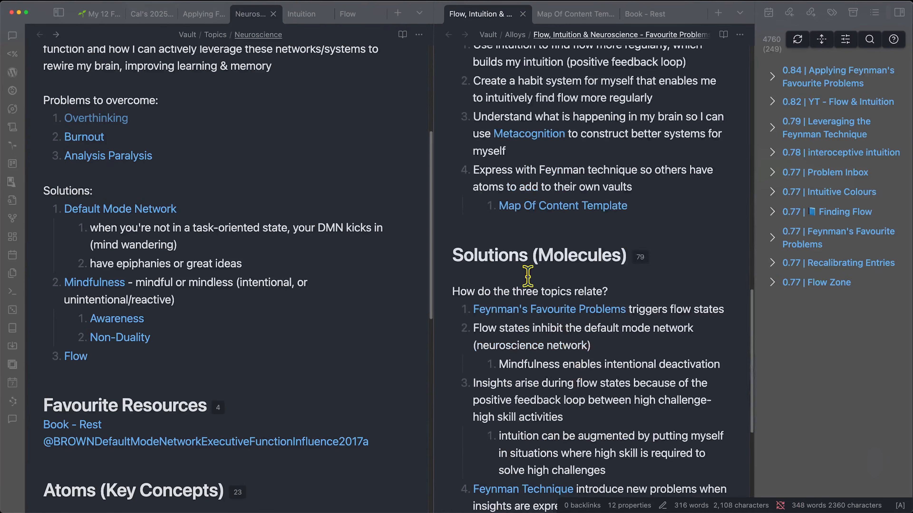
scroll(564, 323, down, 1)
scroll(568, 338, down, 1)
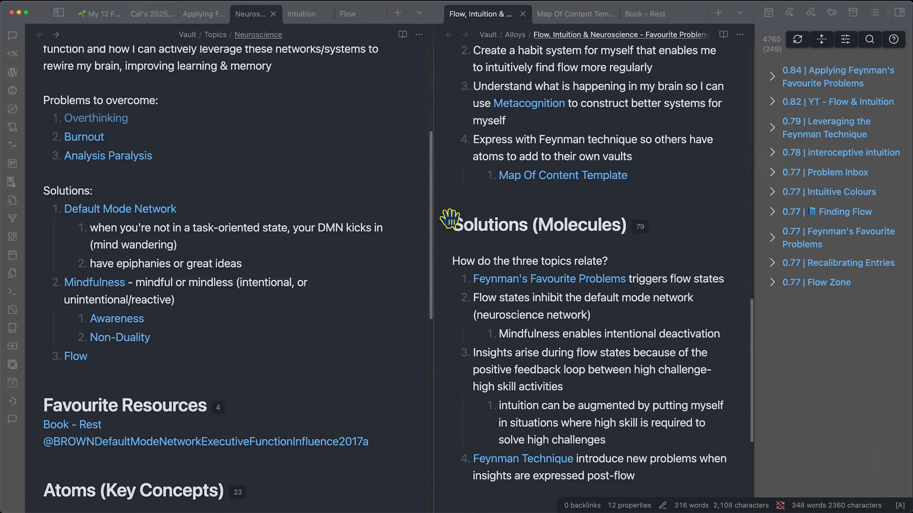
scroll(614, 410, down, 2)
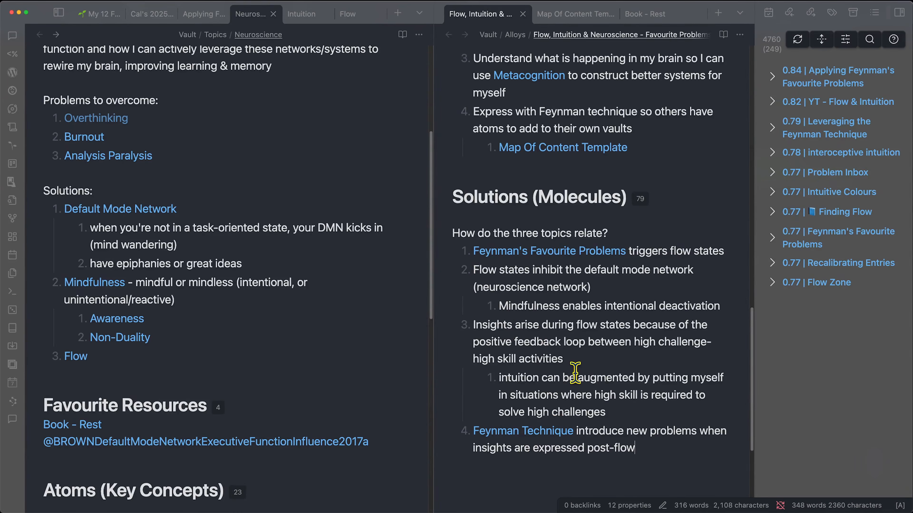
drag(599, 431, 686, 431)
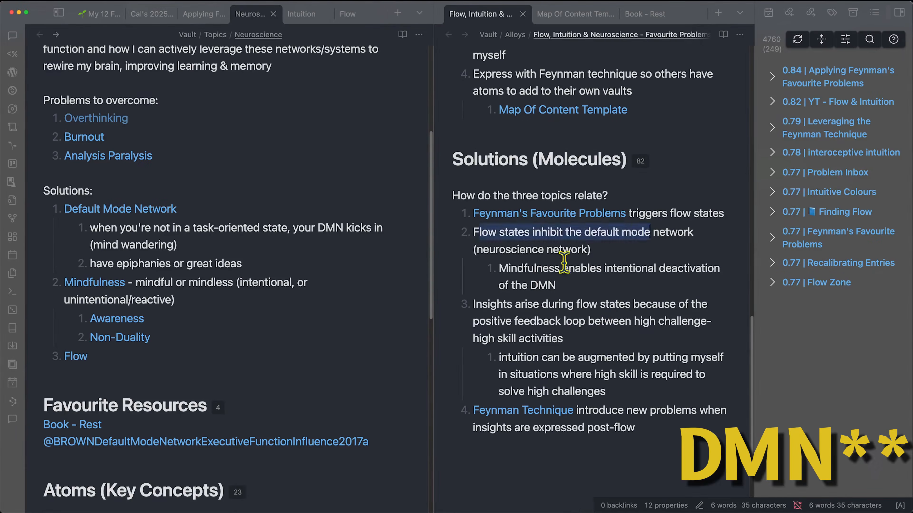
- Add an item about mind wandering prior to finding flow after the first solution step
click(723, 214)
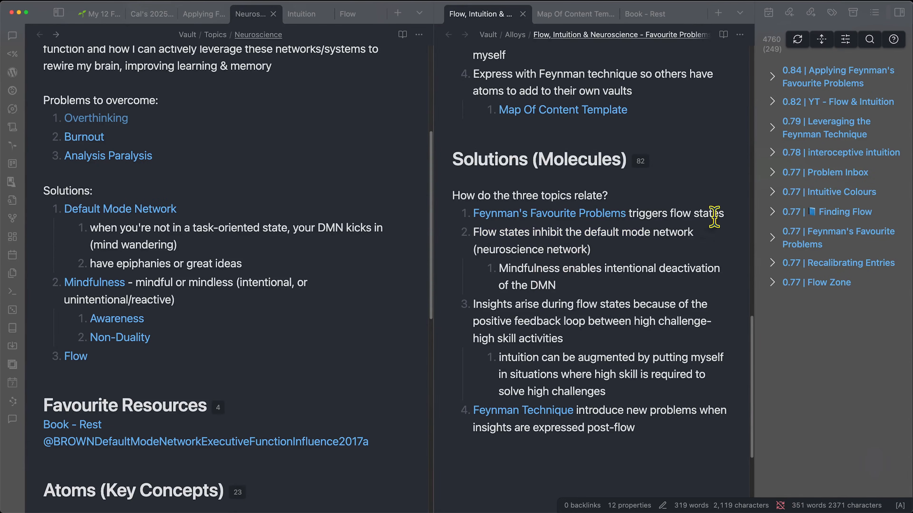
key(Return)
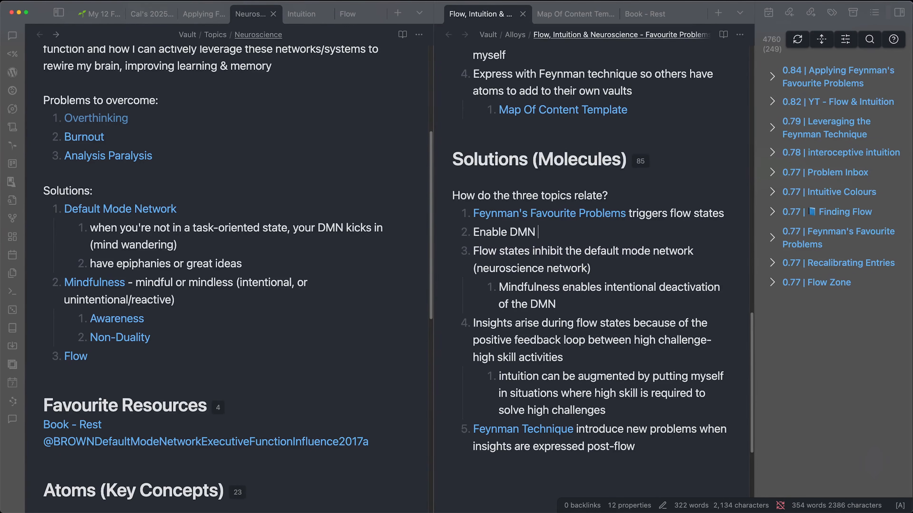
text(andering) propr)
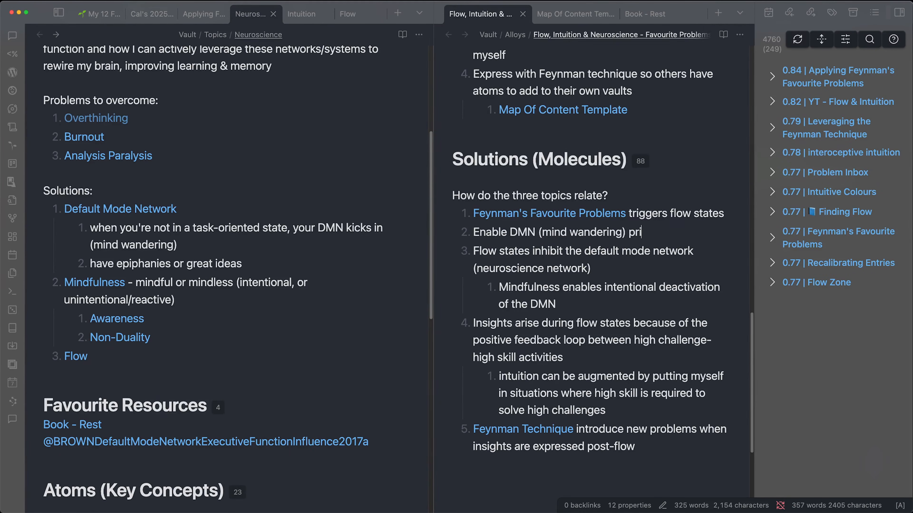
key(BackSpace)
key(BackSpace)
text(or to finding flow)
- Nest 'visit my favourite problems list, go for a walk' and Enable DMN under the first step, then outdent the next item
click(724, 213)
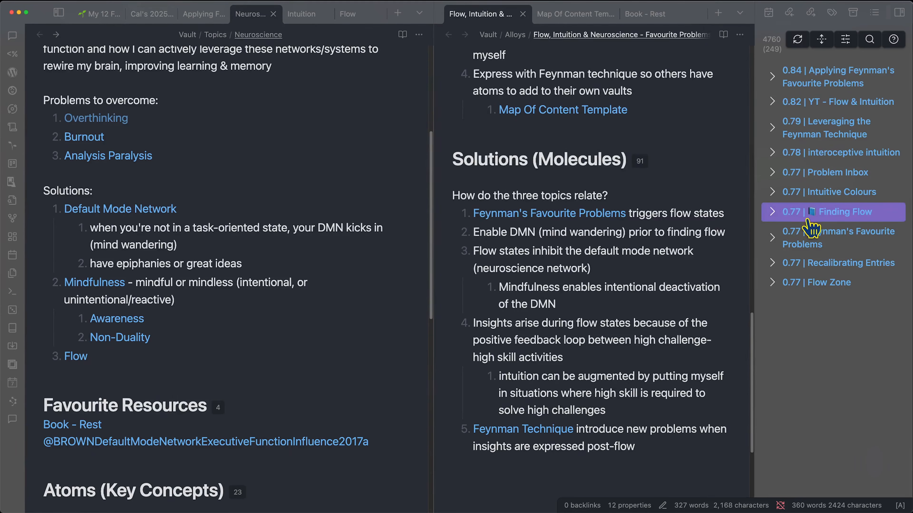
key(Return)
key(Tab)
text(visit my )
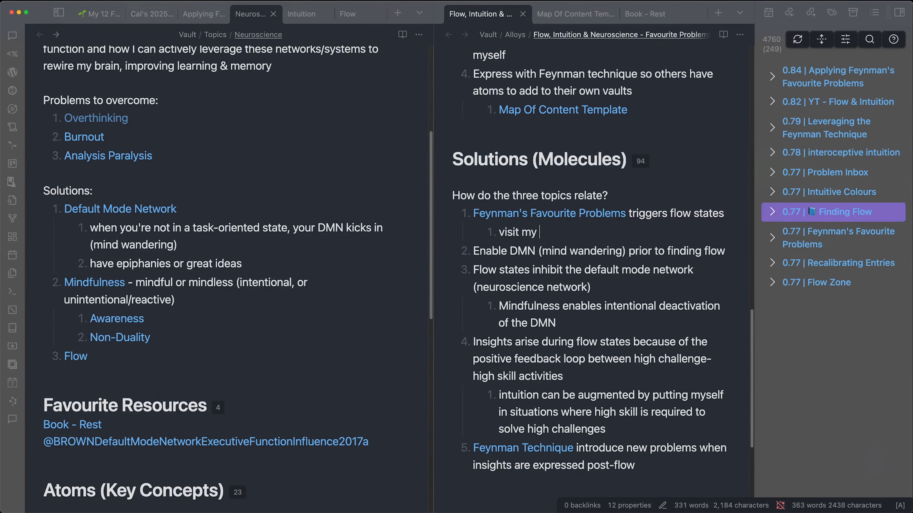
text(favourite problems list, go for a walk)
click(725, 251)
key(Tab)
key(Return)
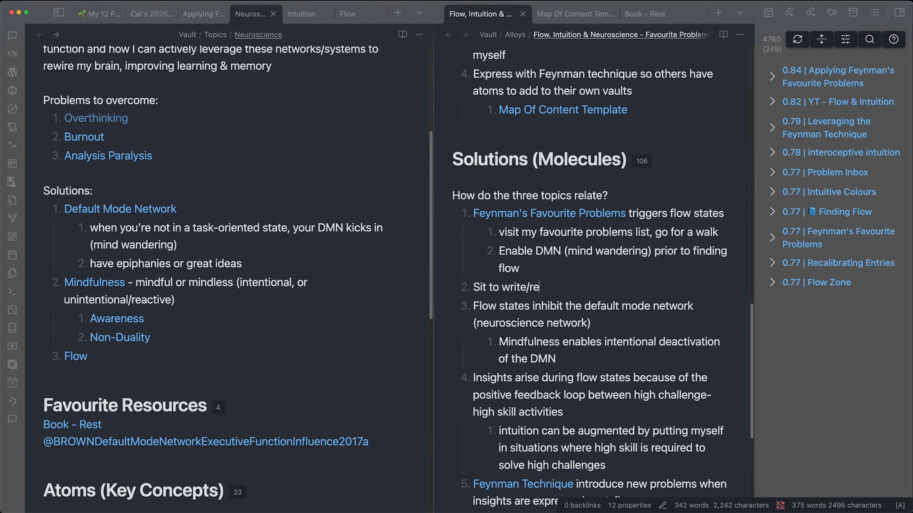
key(shift+Tab)
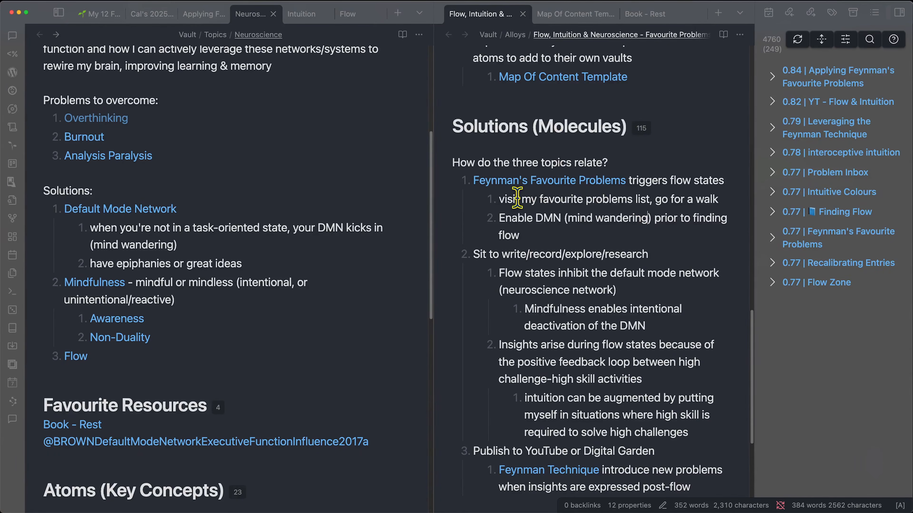
click(571, 231)
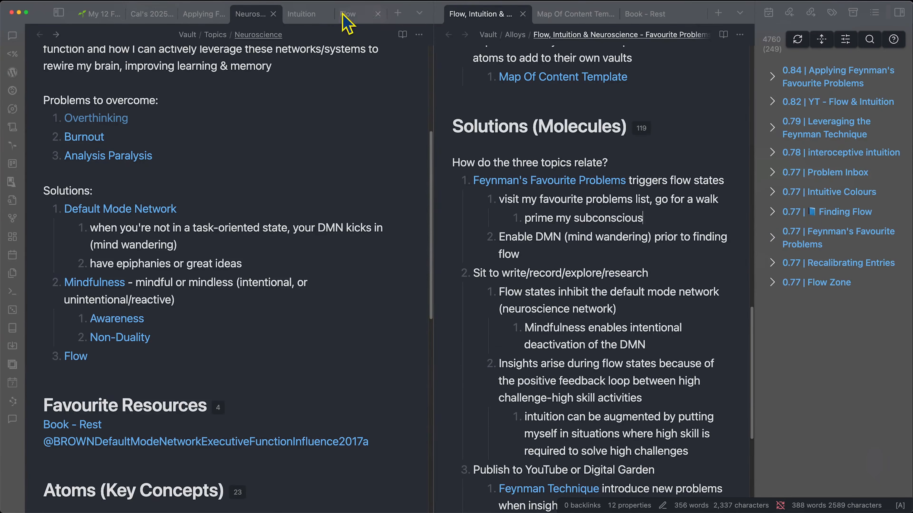
- Find 'prim' in the Applying Feynman's Favourite Problems note and review the priming and common-threads benefits
click(197, 25)
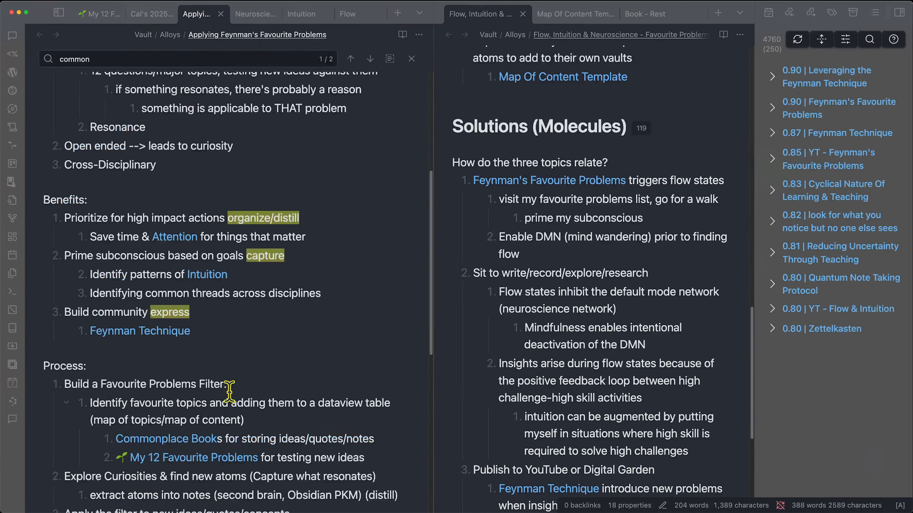
key(super+f)
text(prime)
drag(71, 295, 285, 294)
click(284, 312)
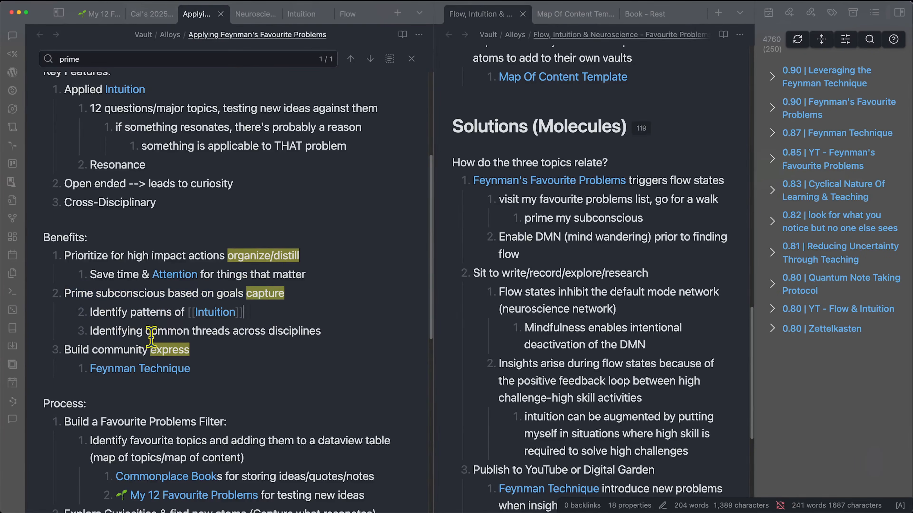
drag(126, 329, 333, 327)
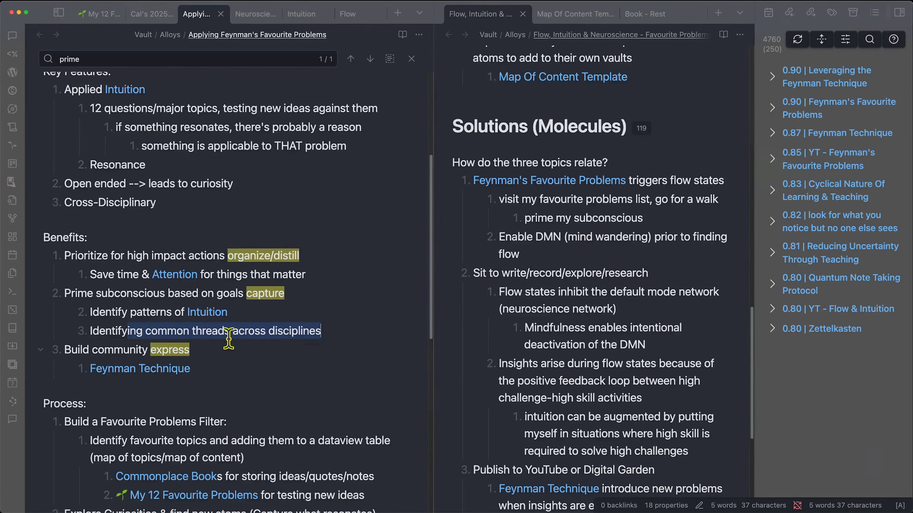
click(193, 331)
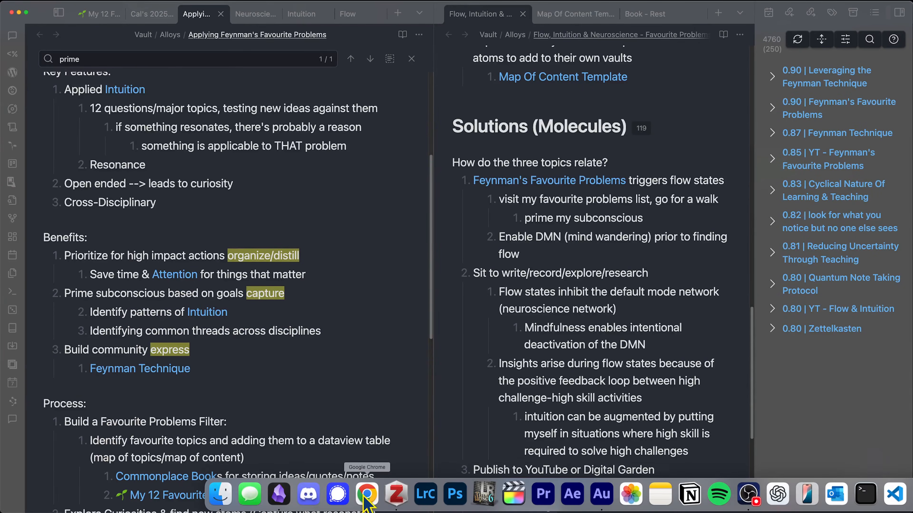
- Glance over the NotebookLM mind map, then add a blank line above the mental-model question in Obsidian
click(367, 498)
drag(313, 313, 281, 230)
scroll(320, 263, down, 2)
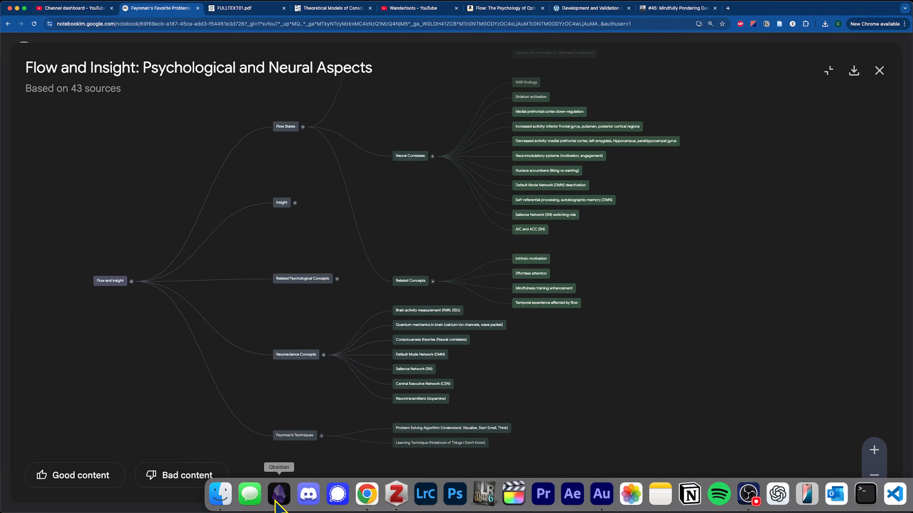
click(279, 493)
key(Return)
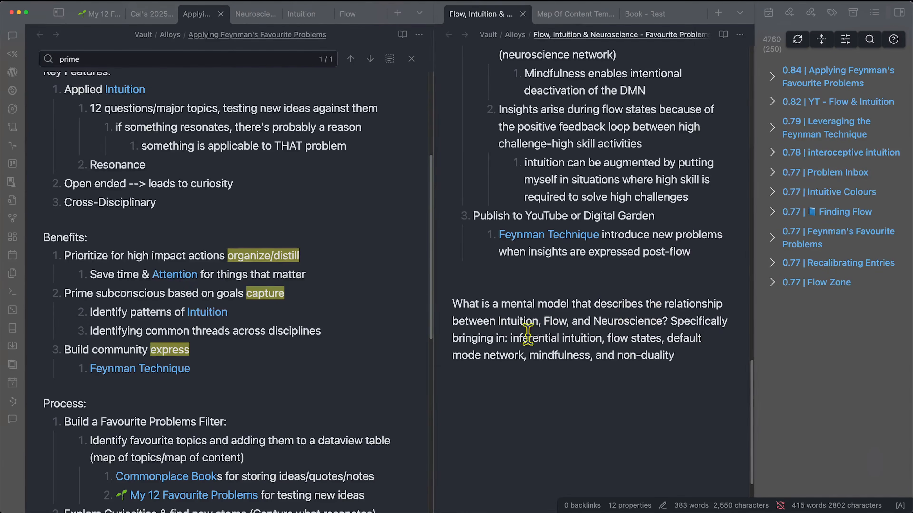
- Review the mental-model question and the 'prime my subconscious' note
click(720, 364)
drag(452, 301, 685, 355)
click(679, 372)
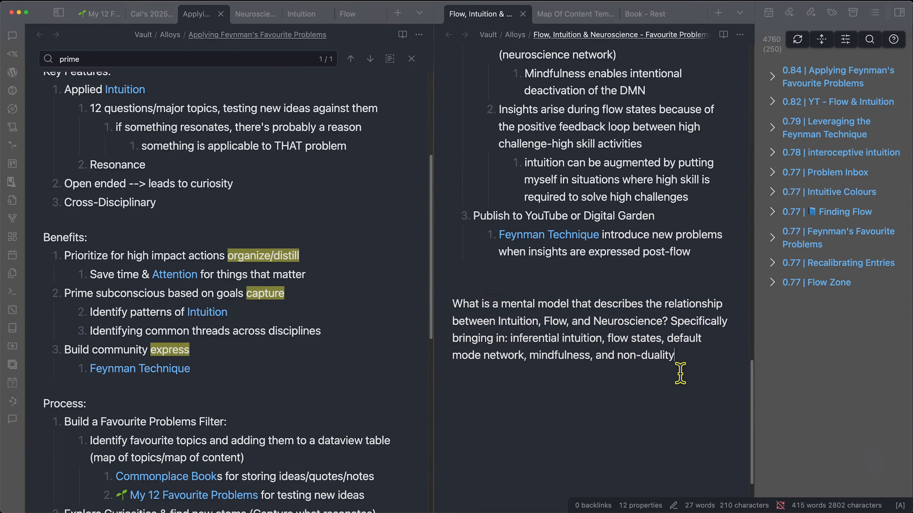
scroll(573, 339, up, 5)
scroll(572, 340, up, 5)
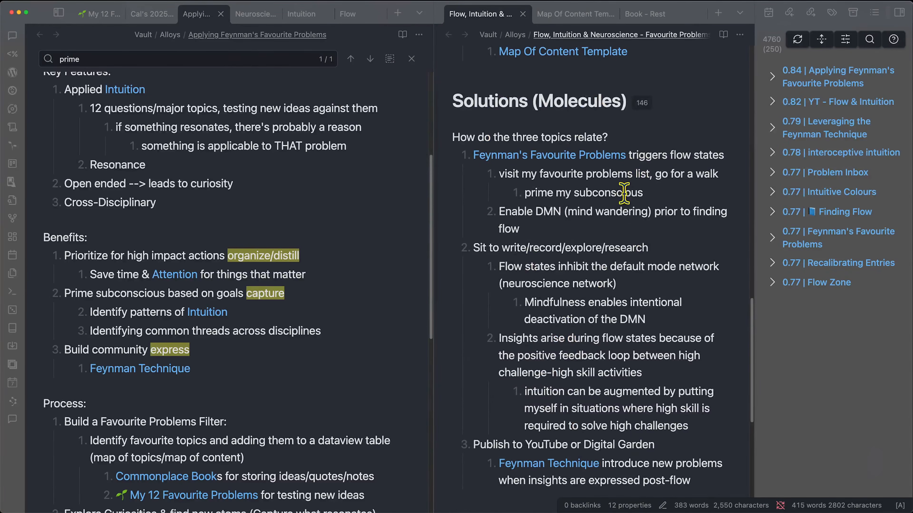
drag(535, 192, 641, 194)
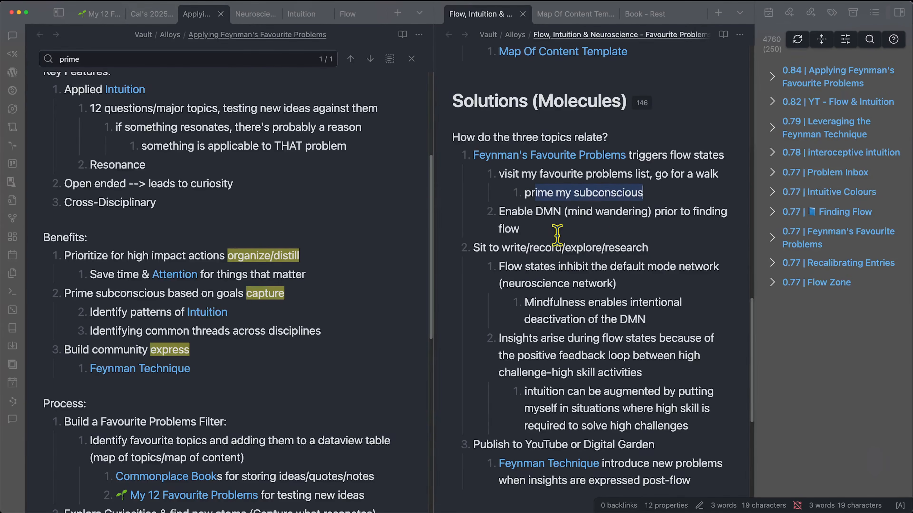
- Edit the writing and Publish steps, adding an indented sub-item under Publish starting 'video/'
click(651, 242)
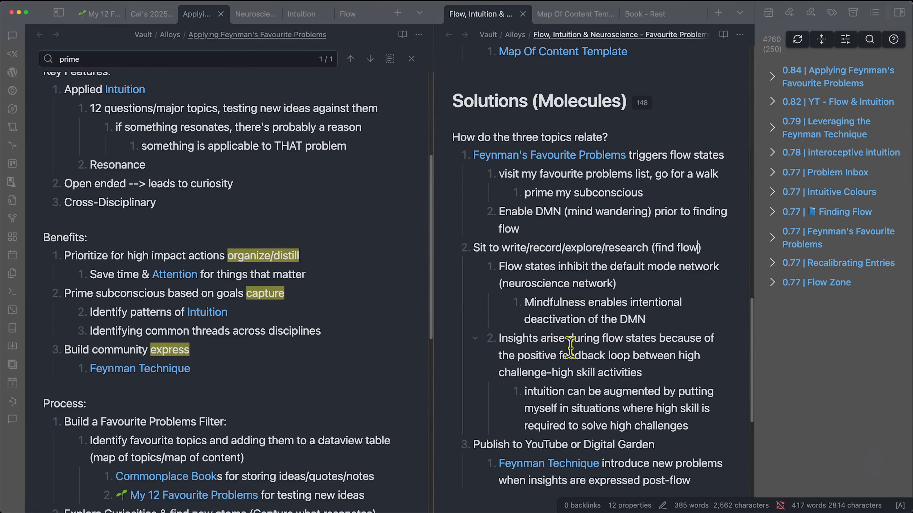
scroll(570, 348, down, 2)
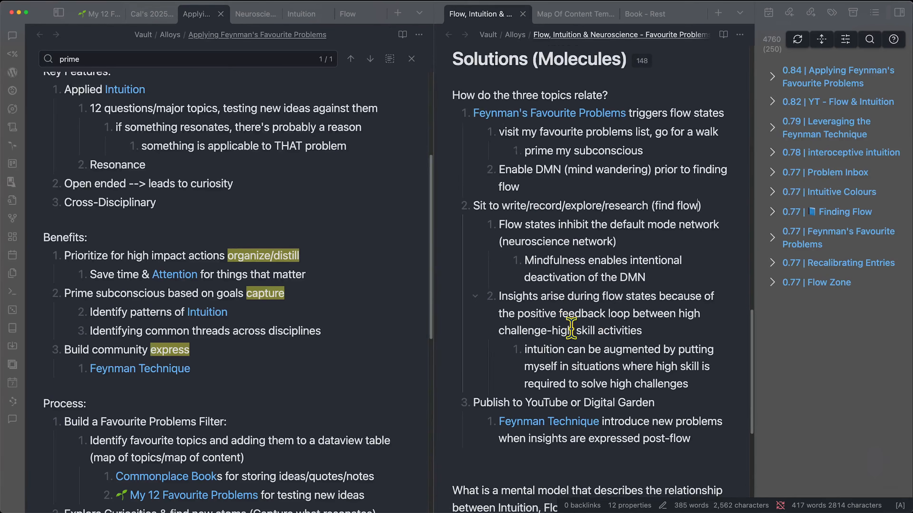
scroll(571, 327, down, 3)
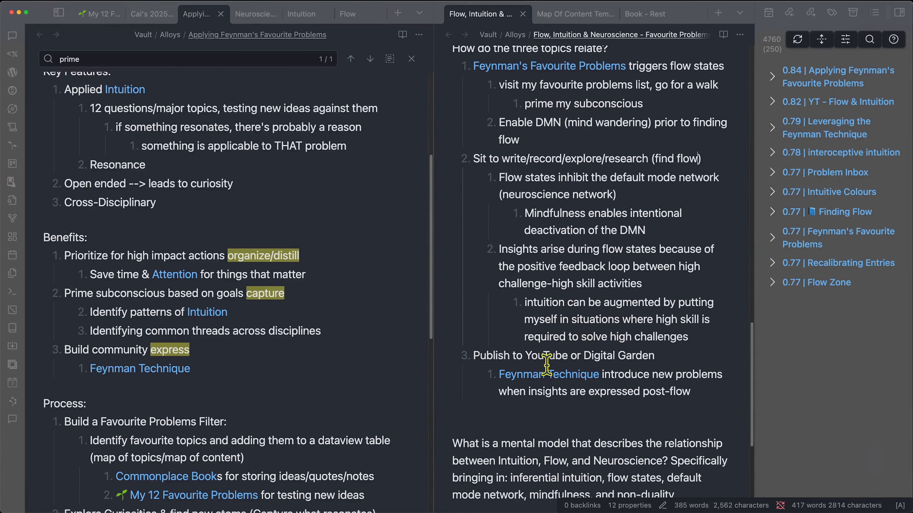
drag(493, 355, 646, 350)
click(682, 353)
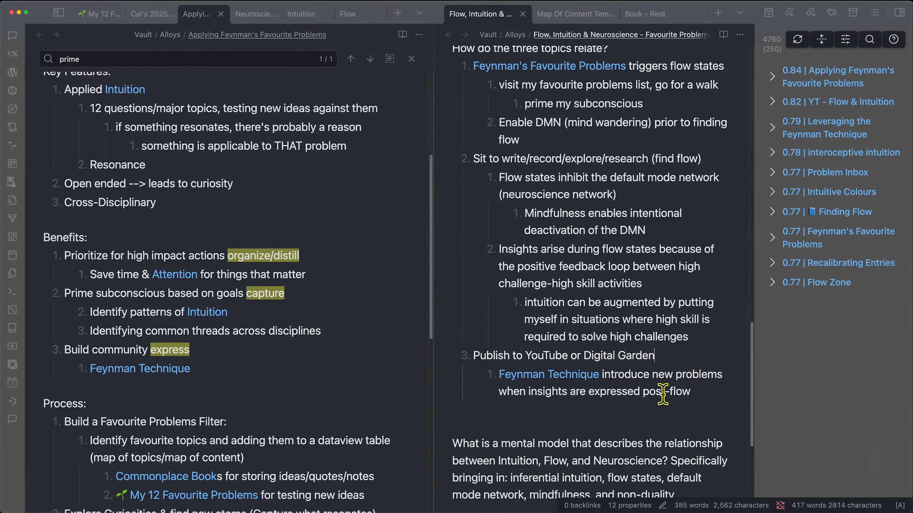
key(Return)
key(Tab)
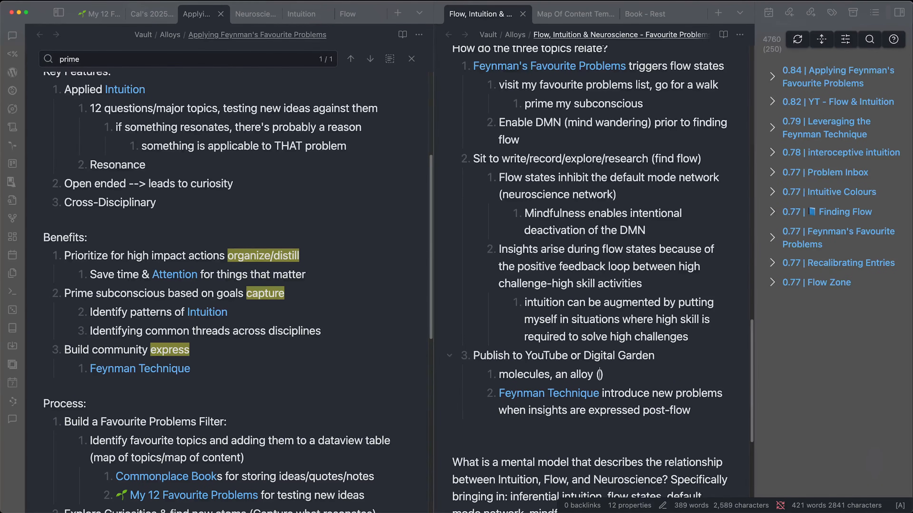
text(video/newsletter)
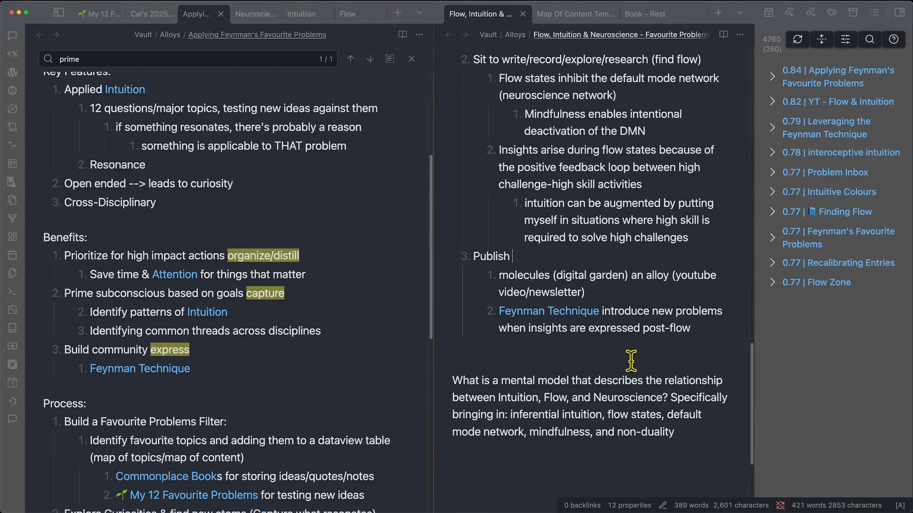
scroll(661, 394, up, 3)
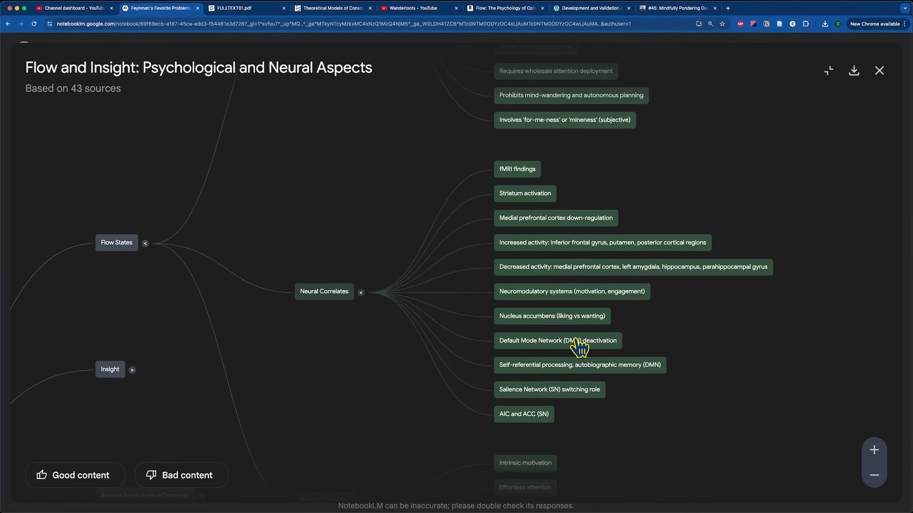
- Ask about the Default Mode Network deactivation branch and review the passages on reduced self-focused thinking
click(576, 342)
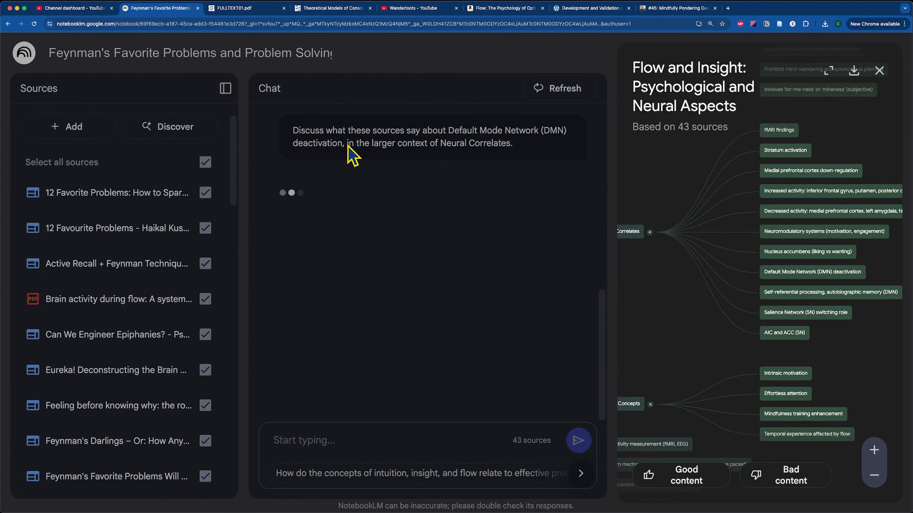
drag(70, 190, 401, 191)
mouse_move(410, 192)
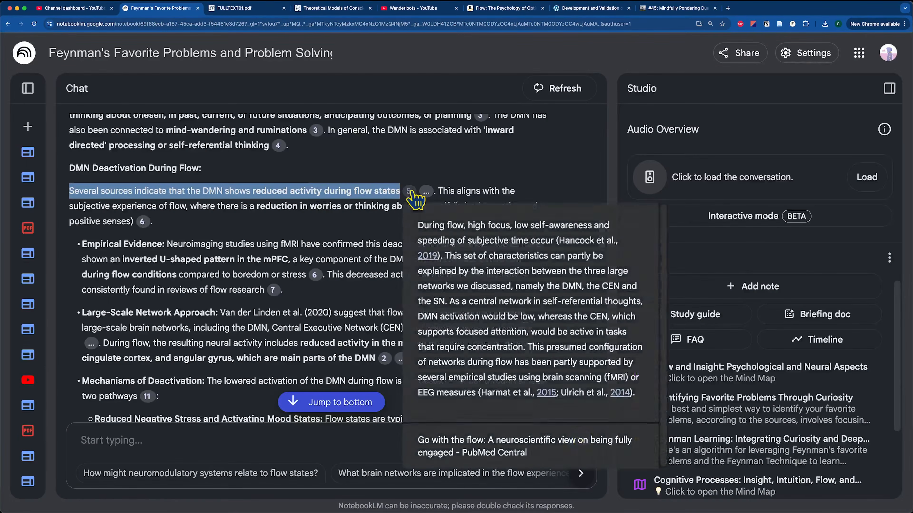
click(291, 217)
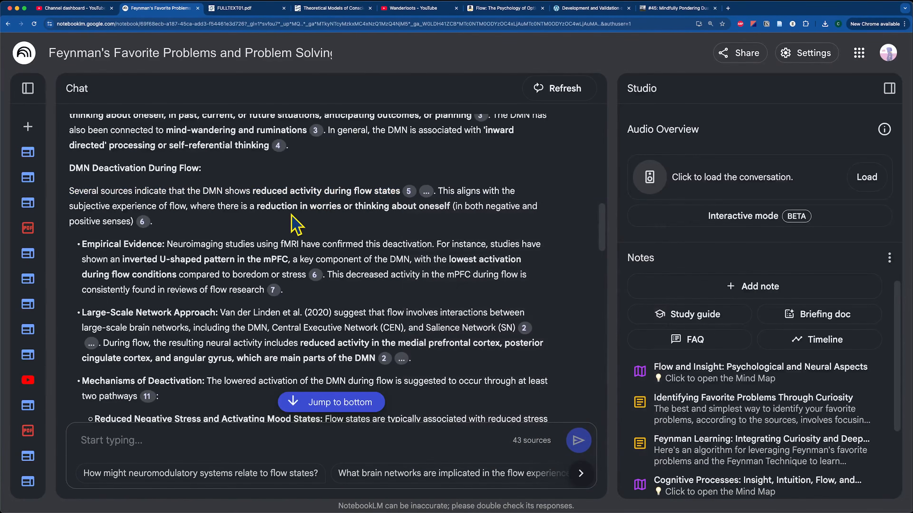
drag(104, 206, 444, 202)
click(265, 202)
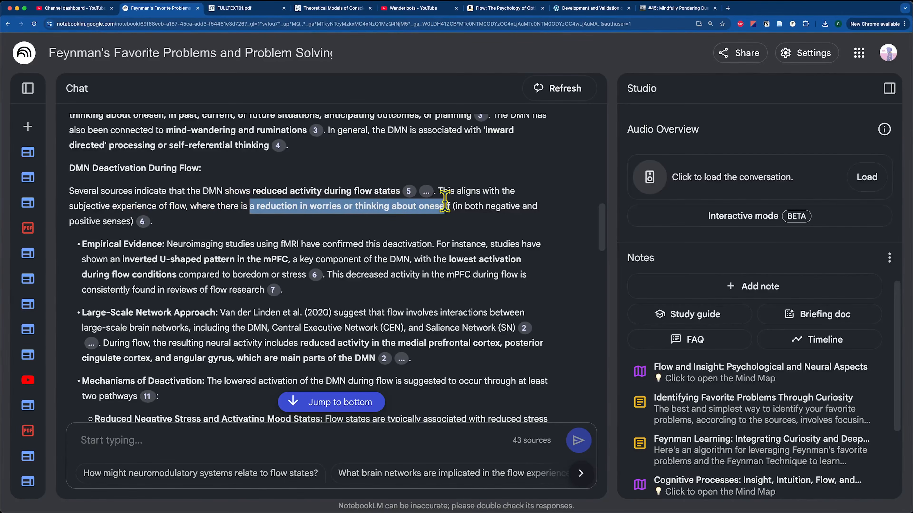
scroll(445, 202, down, 8)
mouse_move(176, 267)
mouse_down()
mouse_move(397, 266)
mouse_move(127, 285)
mouse_move(181, 278)
mouse_up()
click(297, 274)
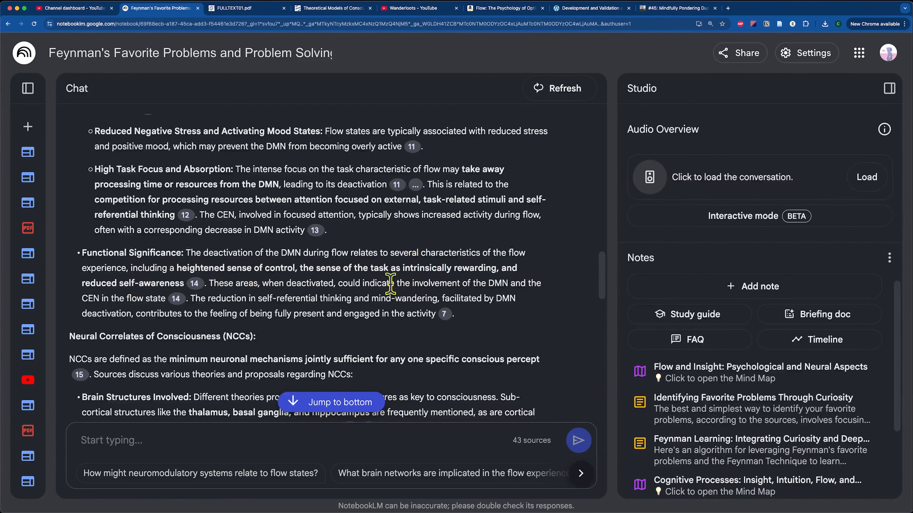
- Read the definition of neural correlates of consciousness as minimum neuronal mechanisms
scroll(248, 284, down, 3)
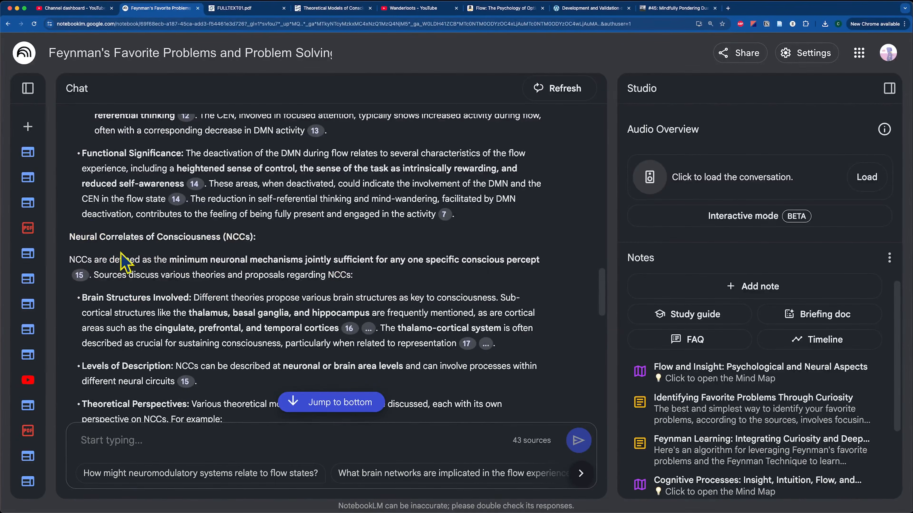
drag(172, 261, 553, 265)
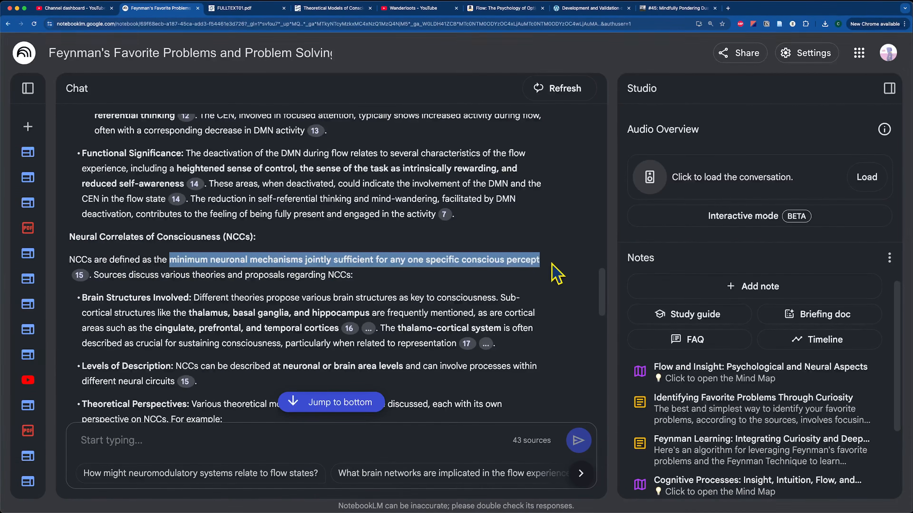
click(504, 267)
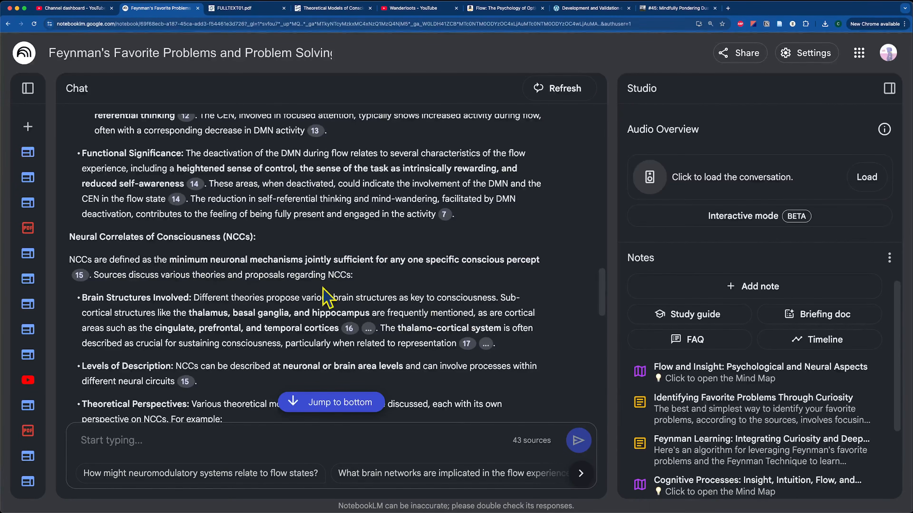
drag(178, 258, 566, 276)
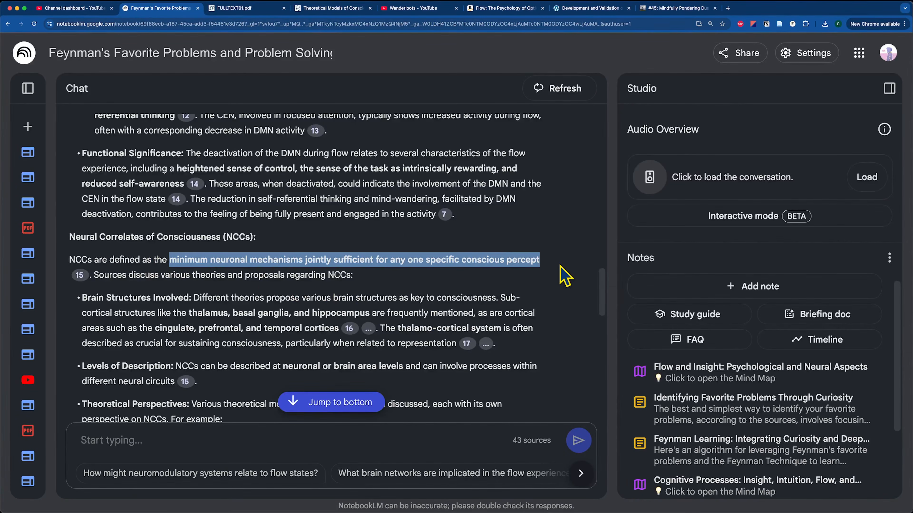
click(267, 275)
scroll(320, 310, down, 3)
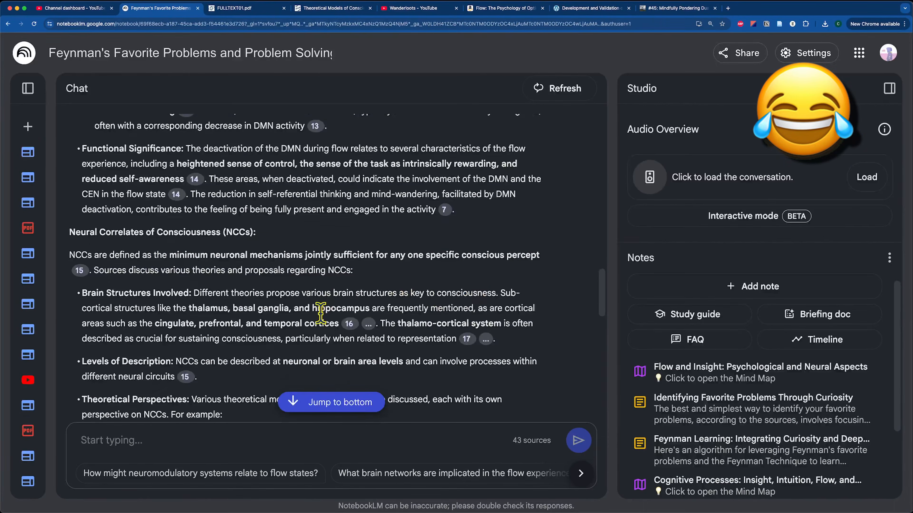
scroll(214, 333, up, 10)
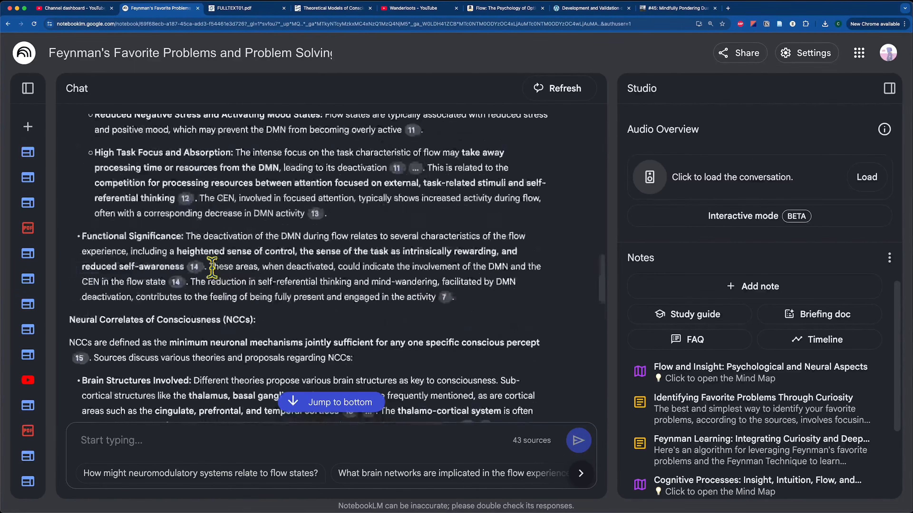
scroll(224, 310, down, 5)
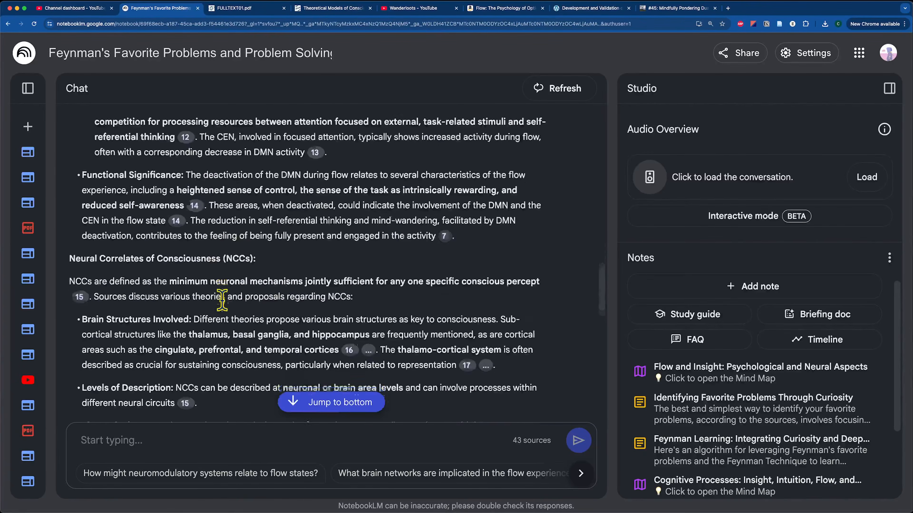
- Save the DMN deactivation answer as a note and send the intuition, flow and neuroscience mental-model question
drag(68, 233, 277, 233)
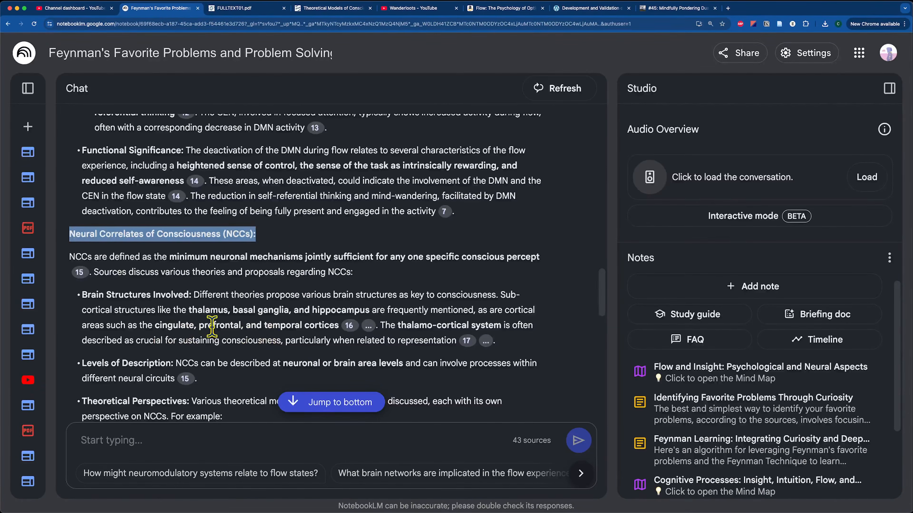
scroll(300, 270, down, 1)
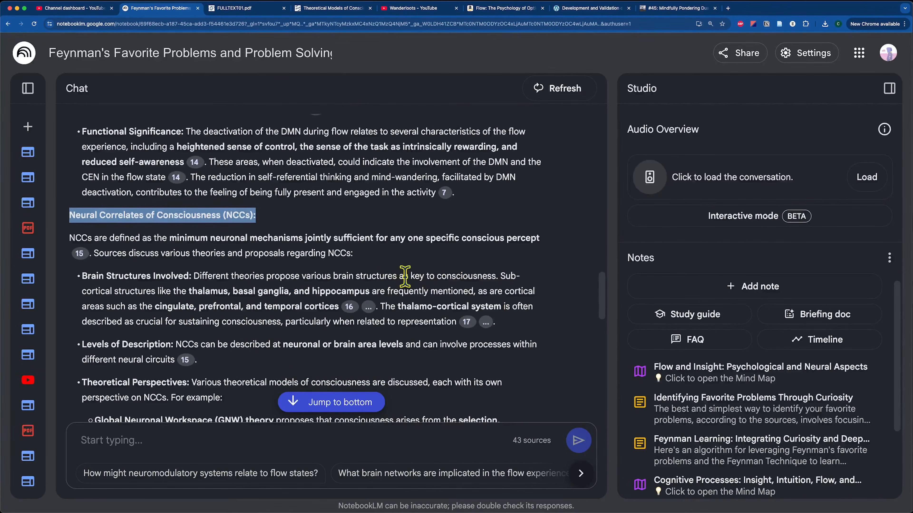
scroll(360, 302, down, 5)
scroll(461, 341, down, 3)
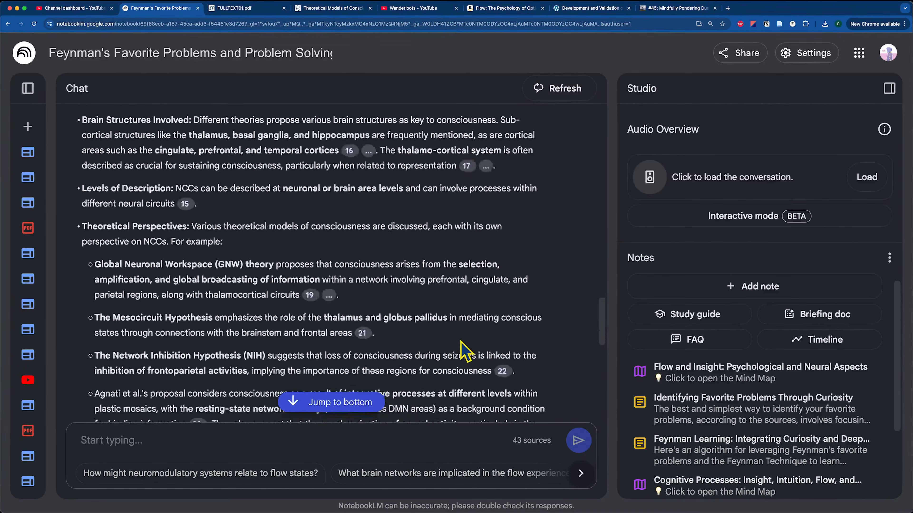
click(111, 389)
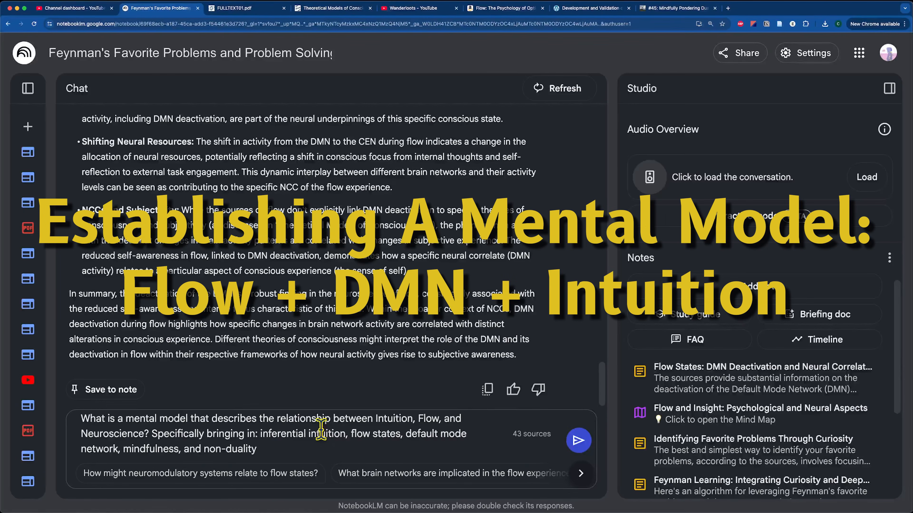
key(Return)
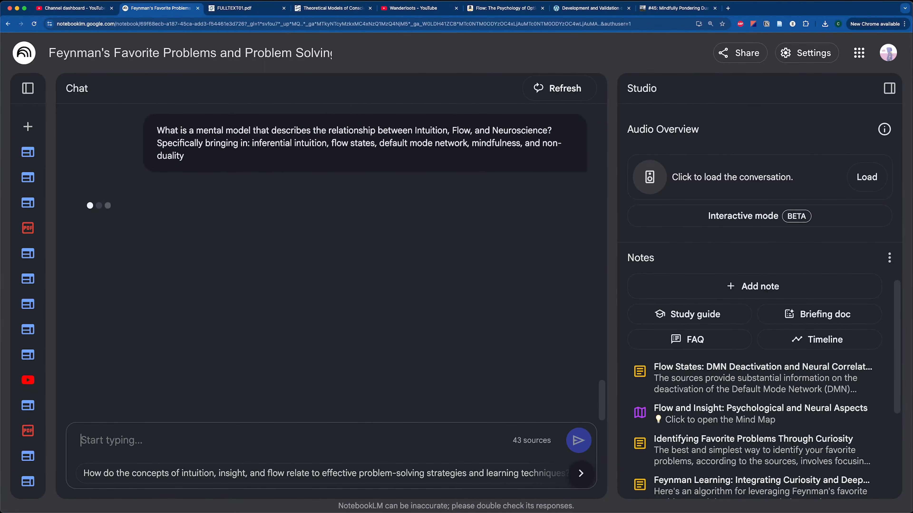
- Save the neurodynamic model answer as a note
scroll(196, 383, up, 8)
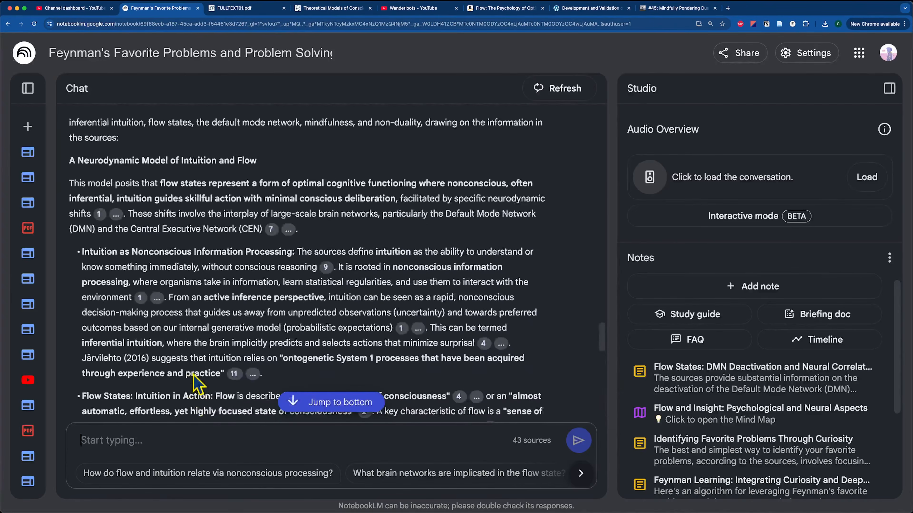
scroll(187, 360, up, 2)
drag(84, 225, 275, 227)
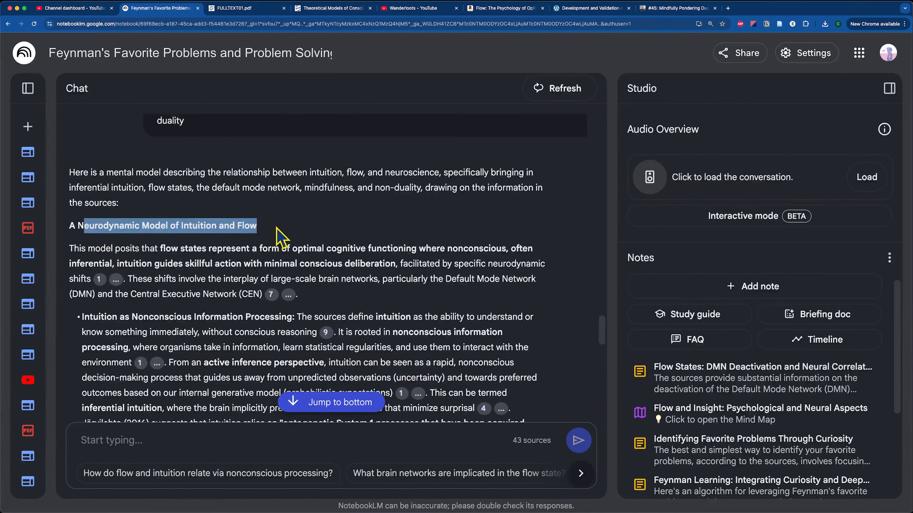
click(283, 235)
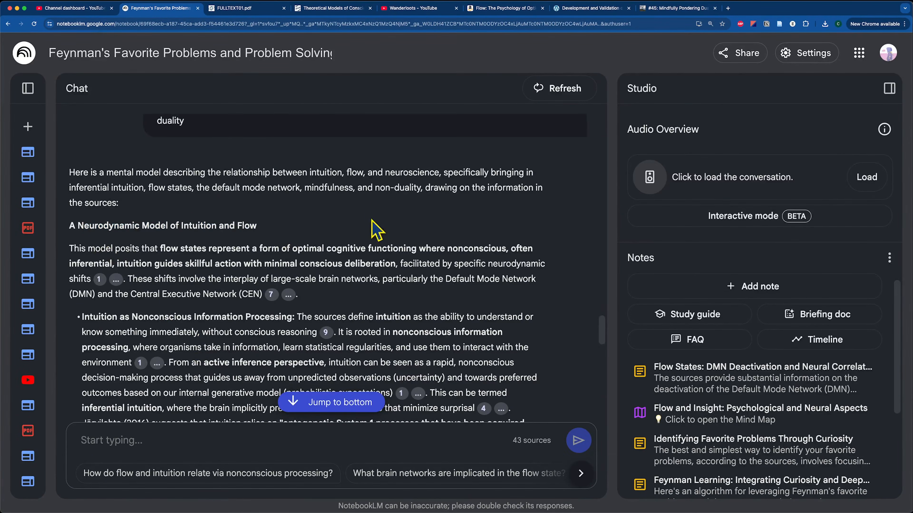
scroll(160, 417, down, 10)
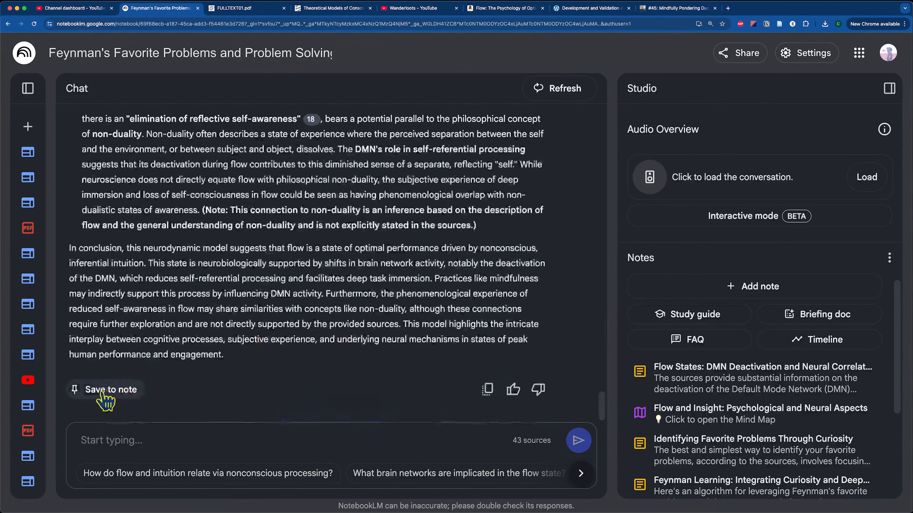
click(104, 390)
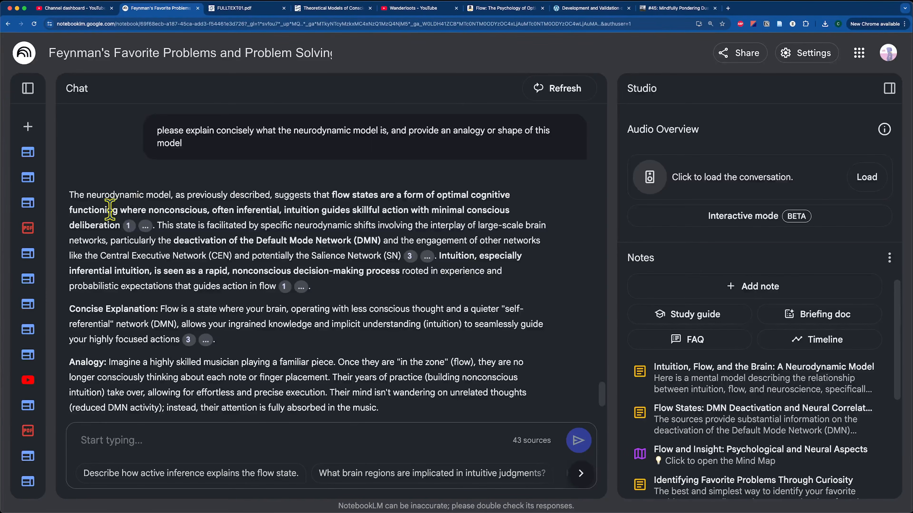
- Review the reply's description of intuition as rapid, nonconscious decision-making
drag(115, 208, 231, 207)
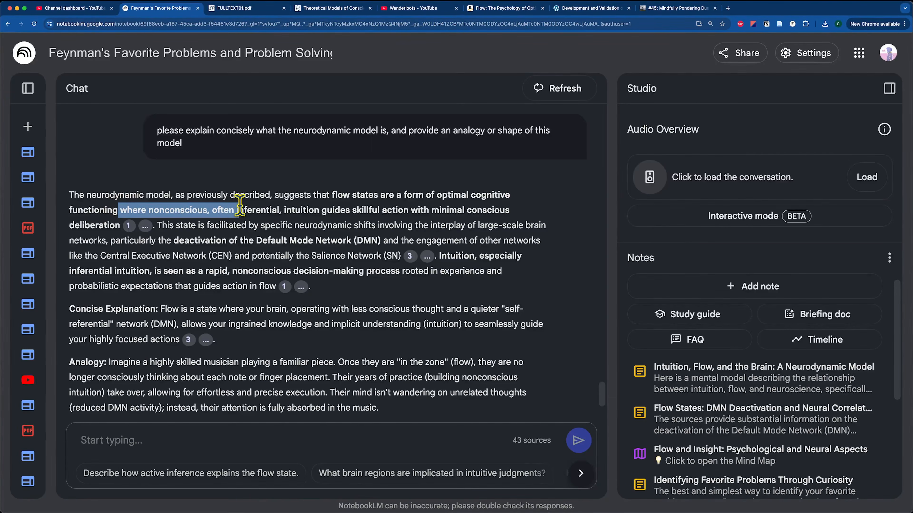
click(370, 206)
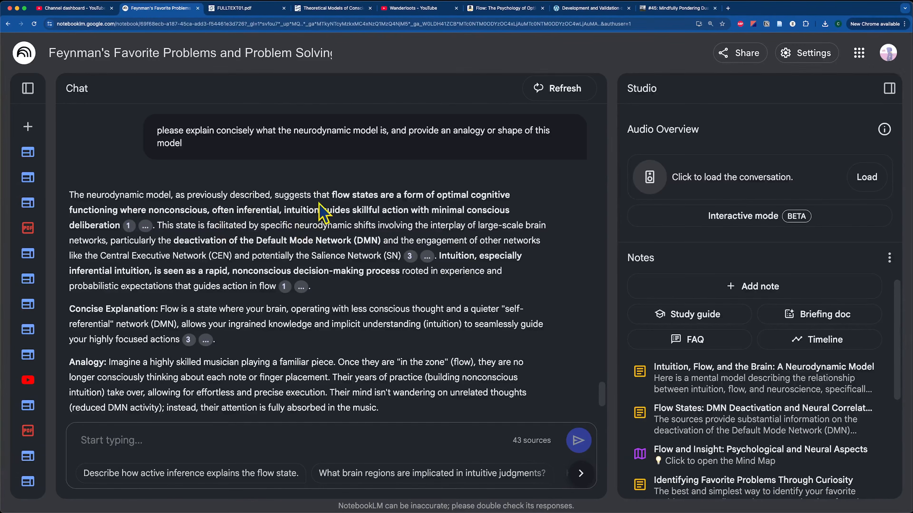
drag(173, 271, 423, 272)
scroll(329, 305, down, 5)
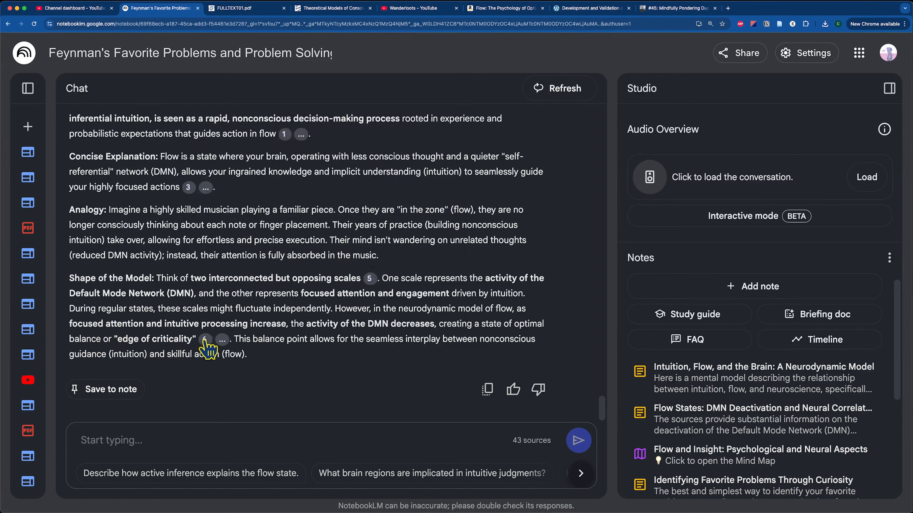
- Read the Shape of the Model: two opposing scales where attention rises as DMN activity falls
mouse_move(206, 344)
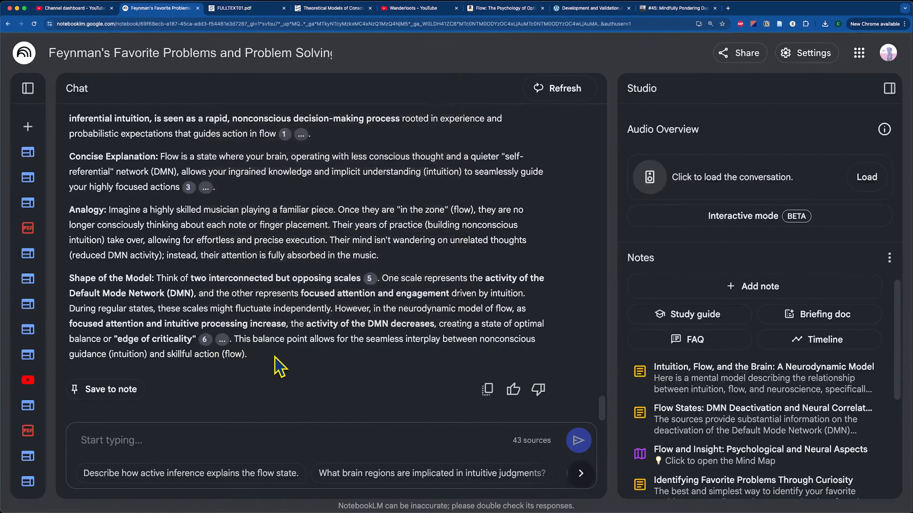
drag(80, 278, 201, 279)
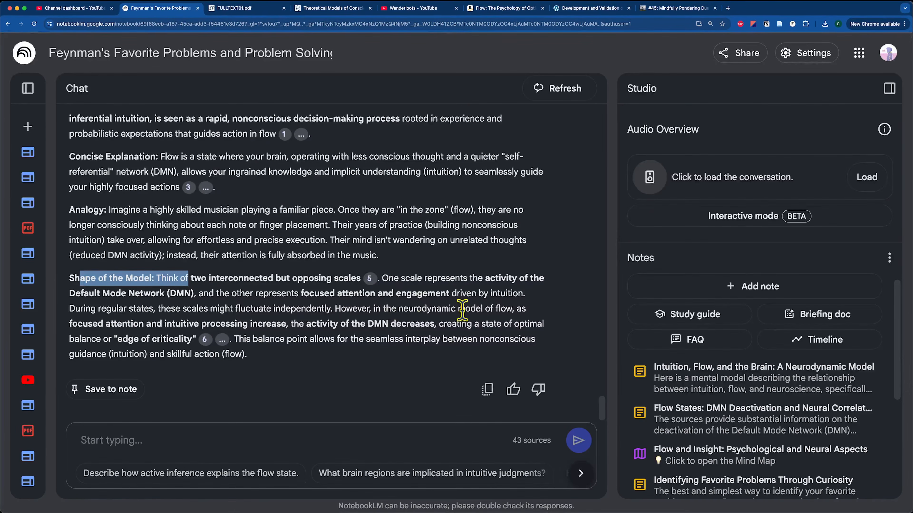
drag(300, 293, 503, 295)
click(503, 295)
drag(97, 309, 249, 311)
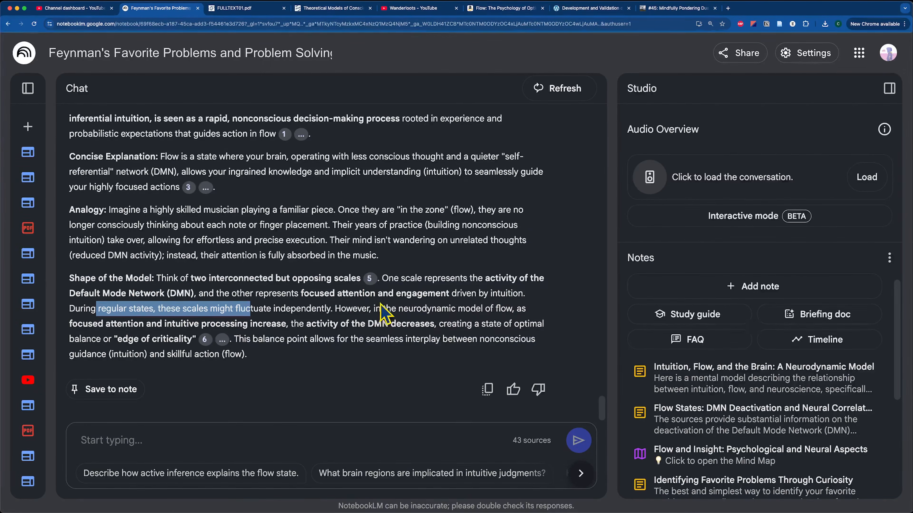
click(389, 308)
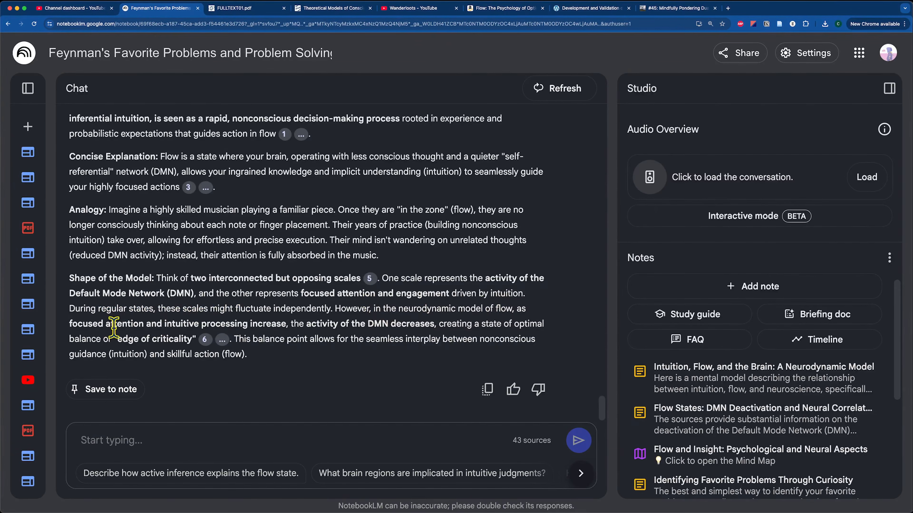
drag(106, 326, 434, 325)
click(483, 352)
- Switch the left pane to the Neuroscience note and review its Mindfulness description
drag(112, 338, 181, 339)
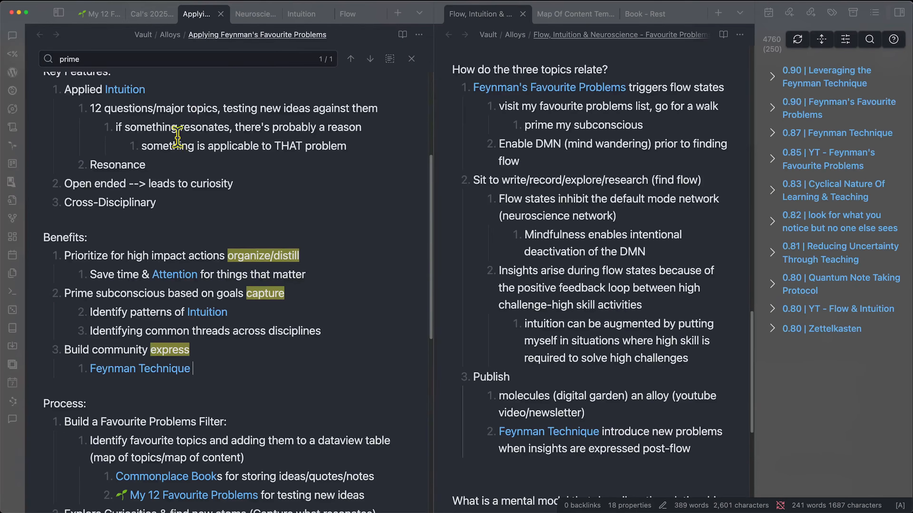
click(252, 20)
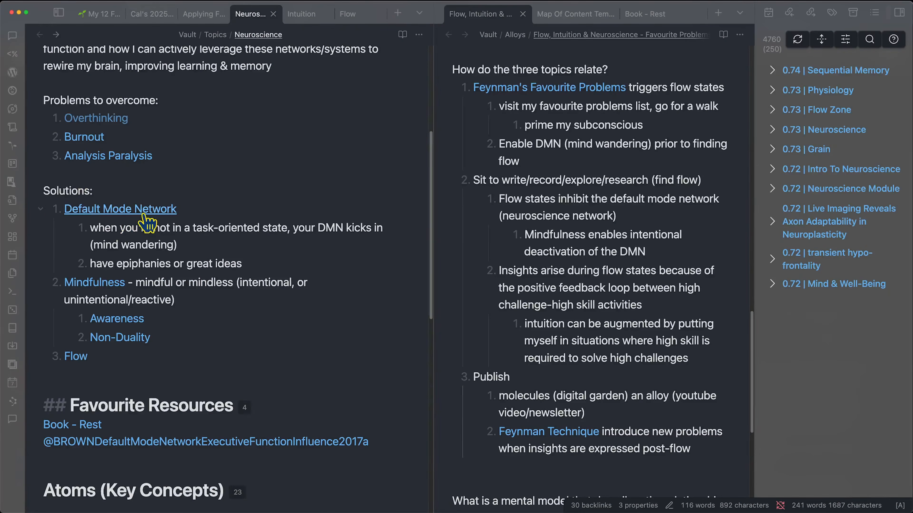
drag(135, 283, 211, 298)
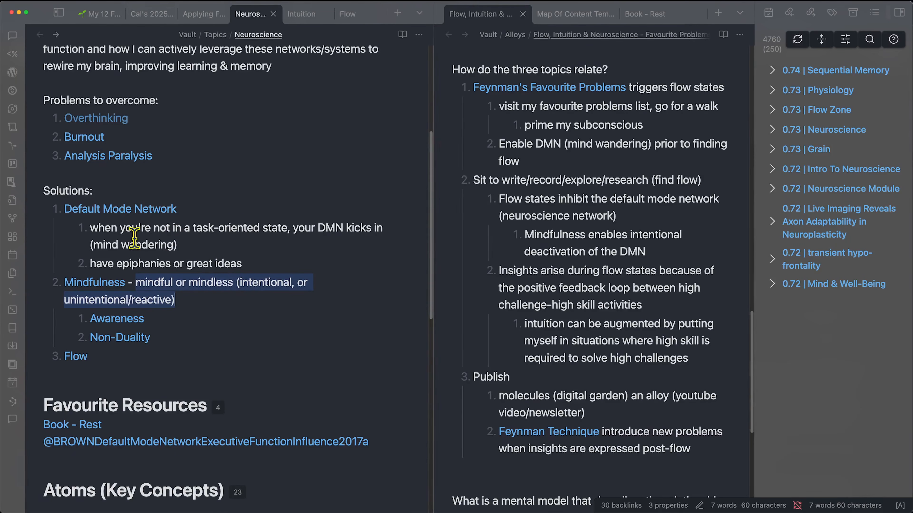
- Place the caret after the mental-model question in the Flow, Intuition & Neuroscience note
click(524, 358)
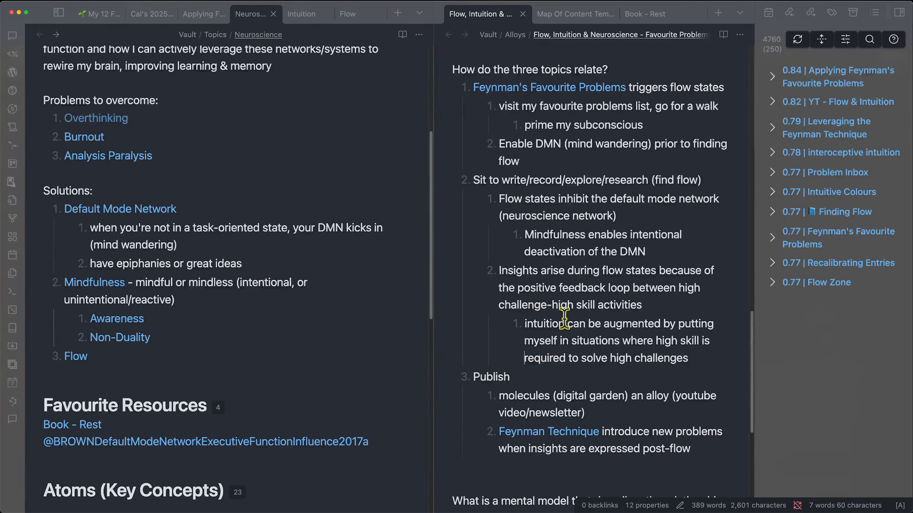
scroll(565, 395, down, 5)
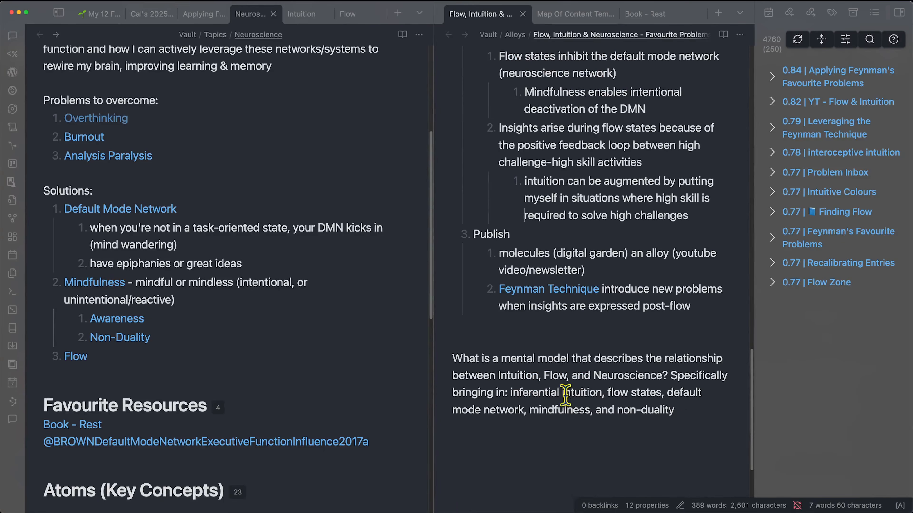
click(676, 419)
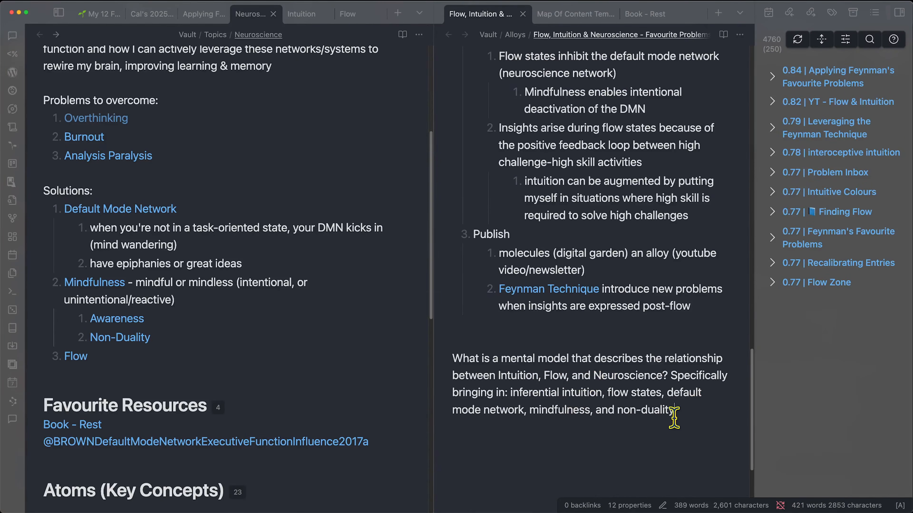
scroll(635, 435, down, 3)
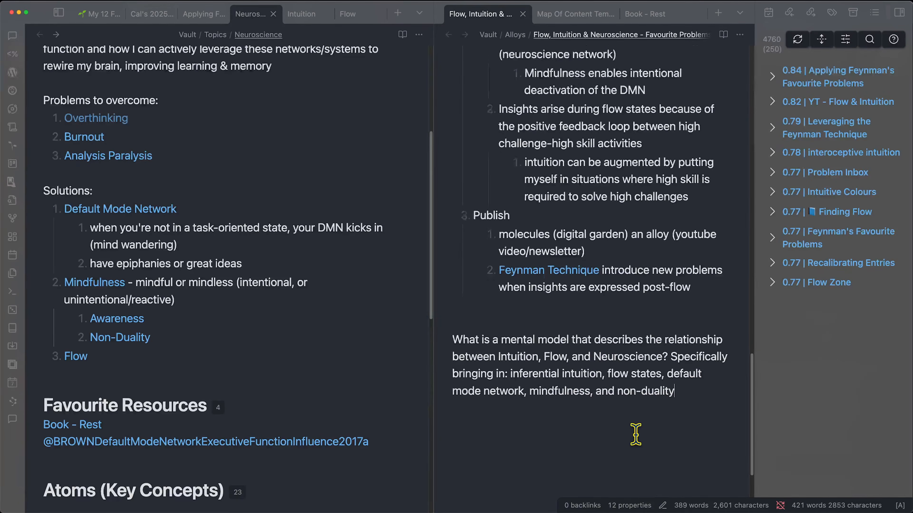
scroll(672, 396, up, 10)
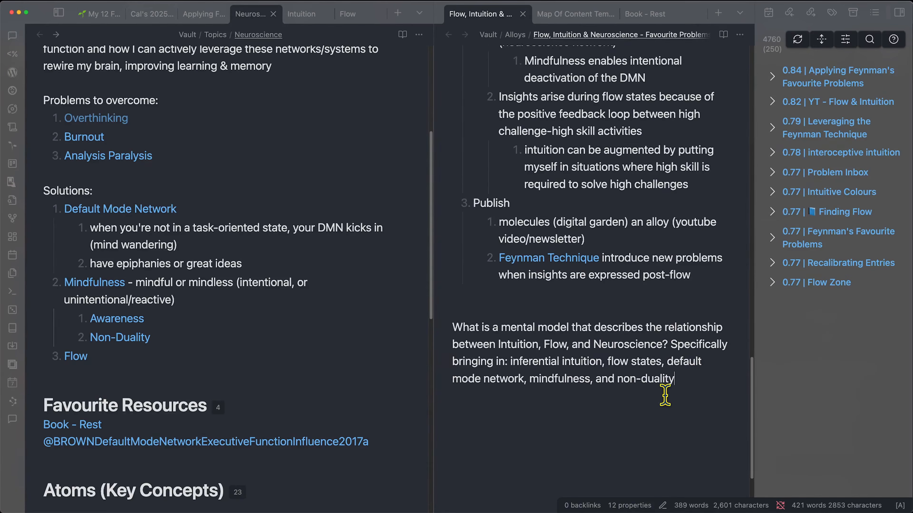
scroll(665, 395, up, 3)
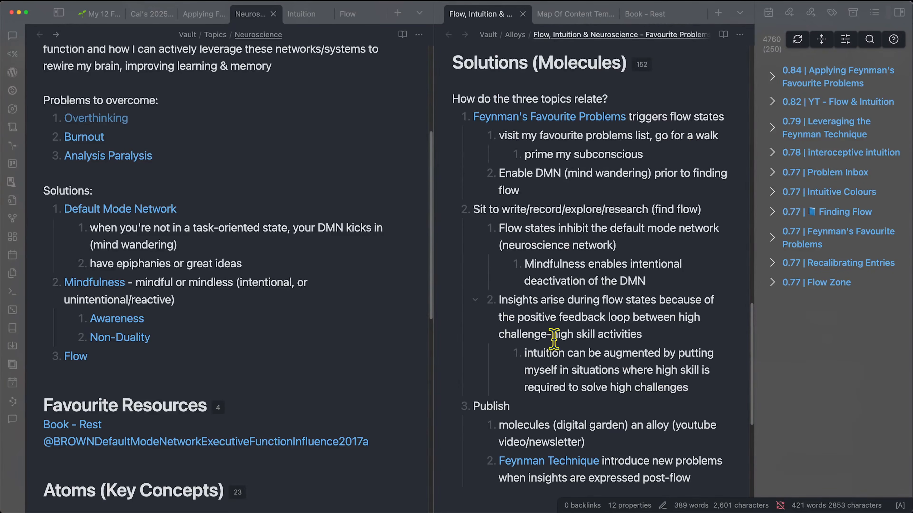
scroll(553, 338, down, 10)
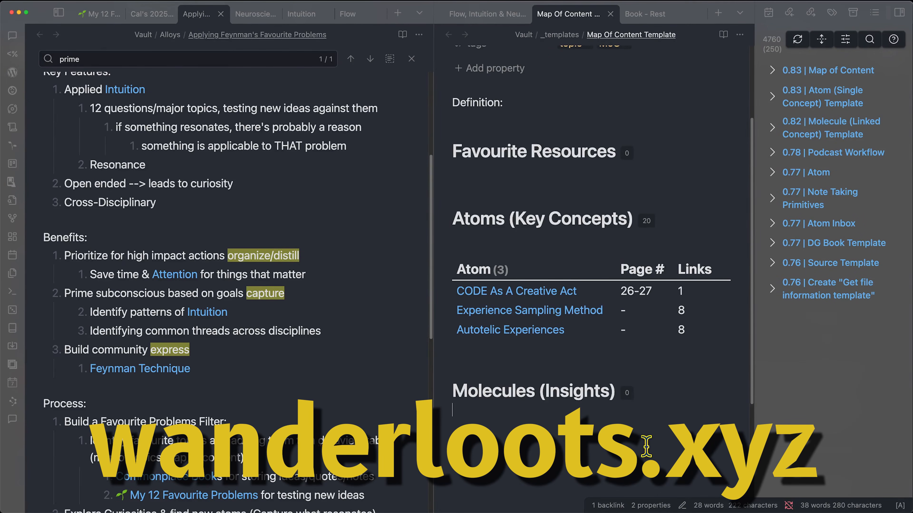
- Load the wanderloots.xyz Digital Garden homepage in a new Chrome tab, skim it, then return to Obsidian
drag(467, 396, 651, 418)
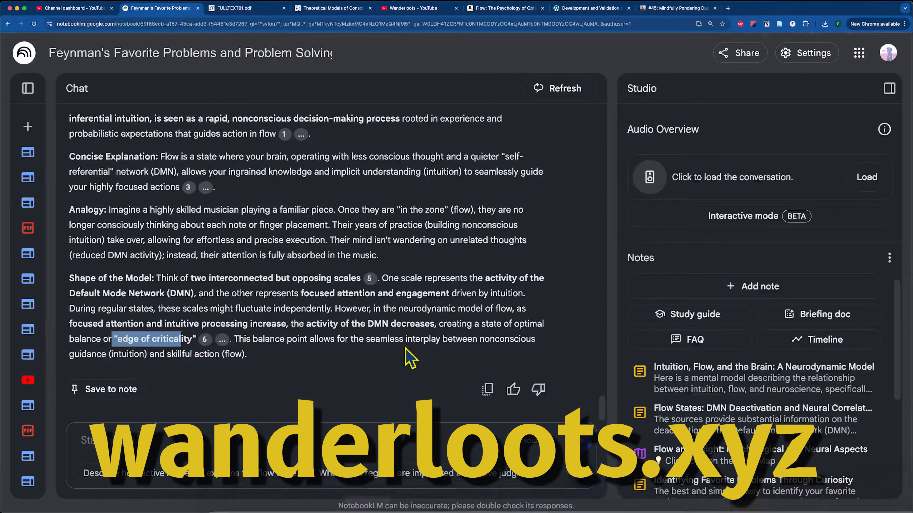
key(super+t)
text(wanderloots.xyz)
key(Return)
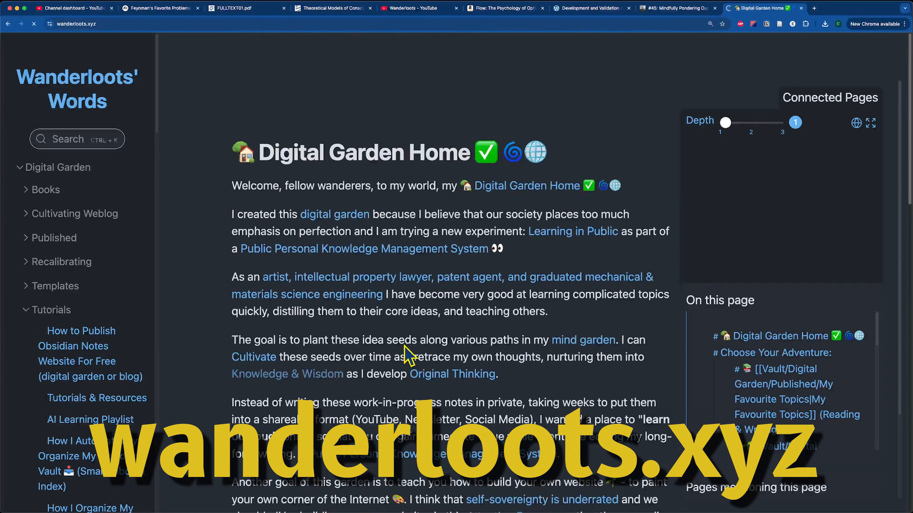
scroll(410, 343, down, 10)
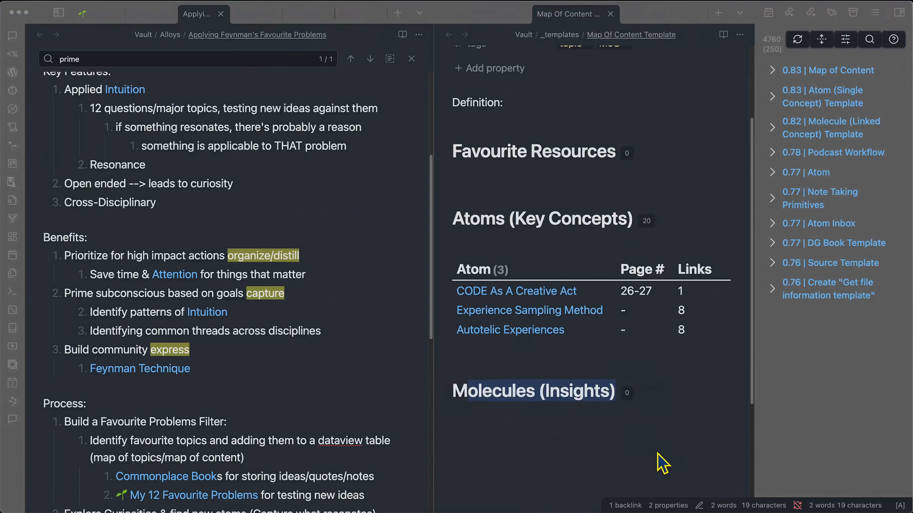
click(656, 453)
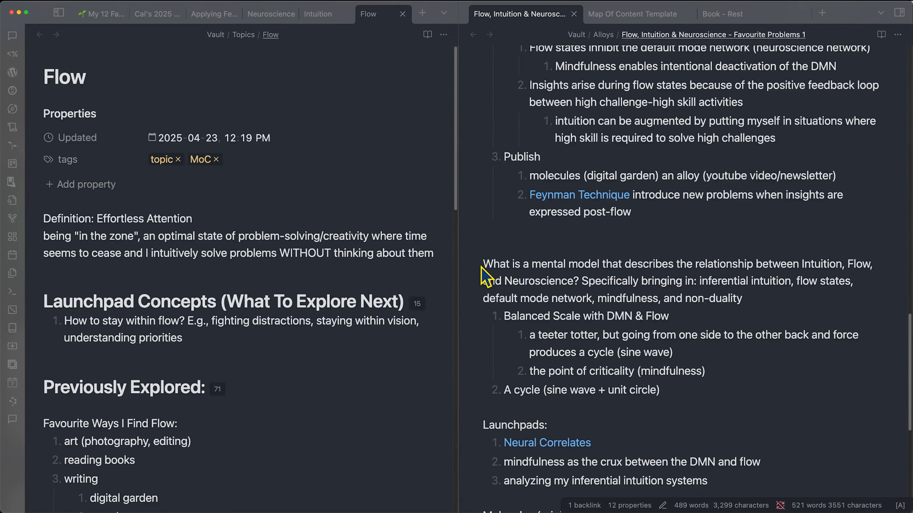
- Highlight part of the mental-model question and scroll through the Balanced Scale with DMN & Flow list
drag(510, 264, 611, 264)
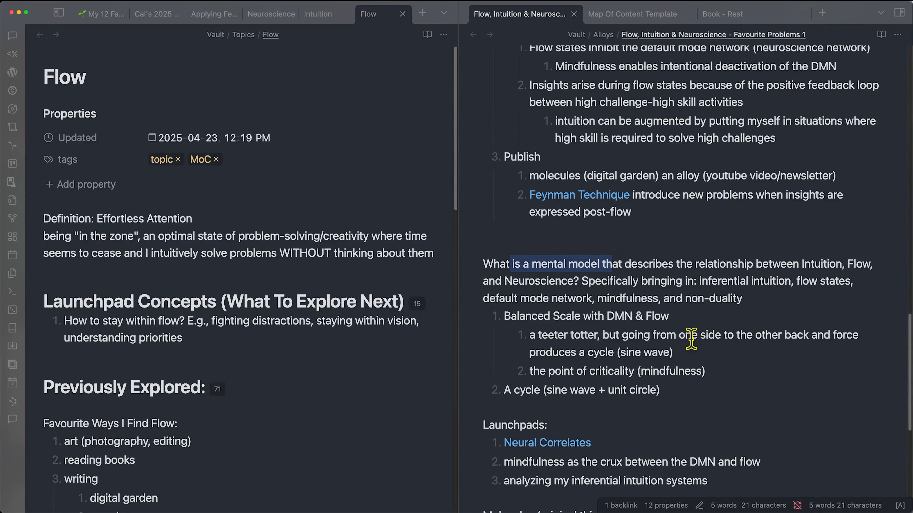
scroll(563, 309, down, 2)
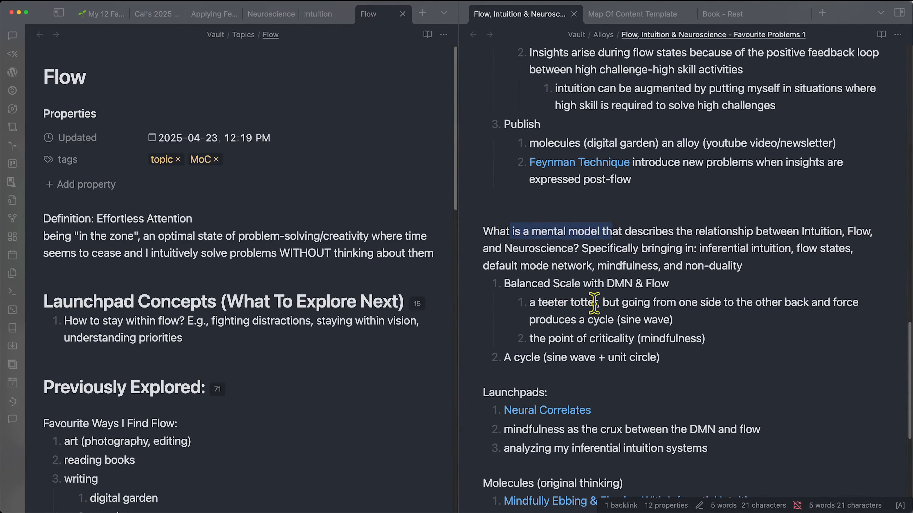
scroll(624, 298, down, 4)
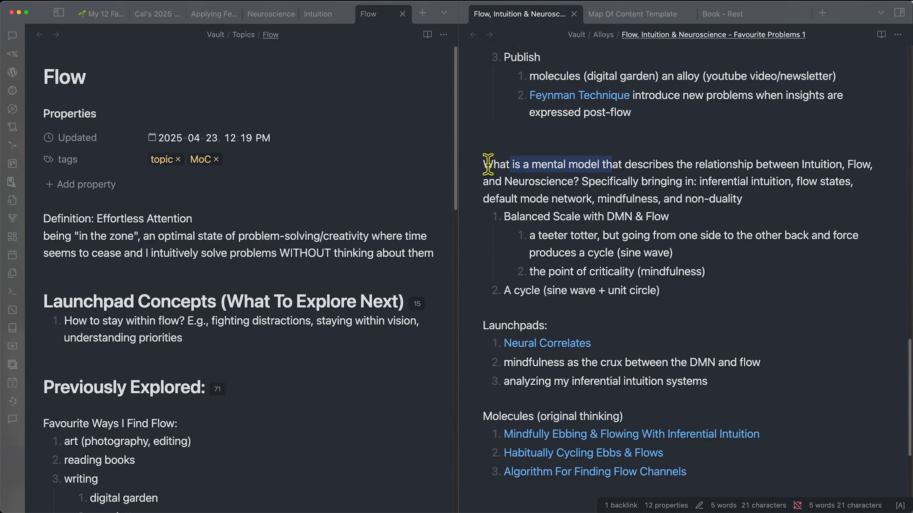
- Put the caret in the Flow note's Launchpad Concepts heading, then show the weighing-scale GIF image results
click(79, 301)
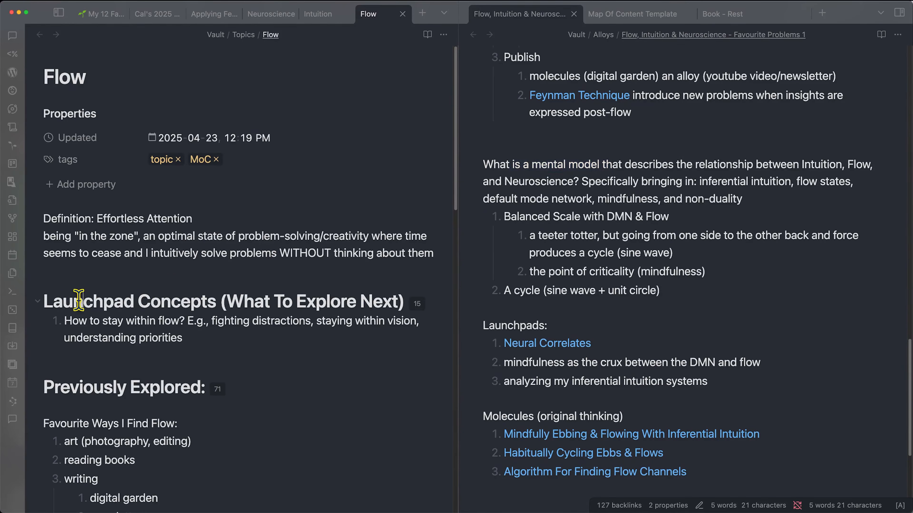
click(225, 303)
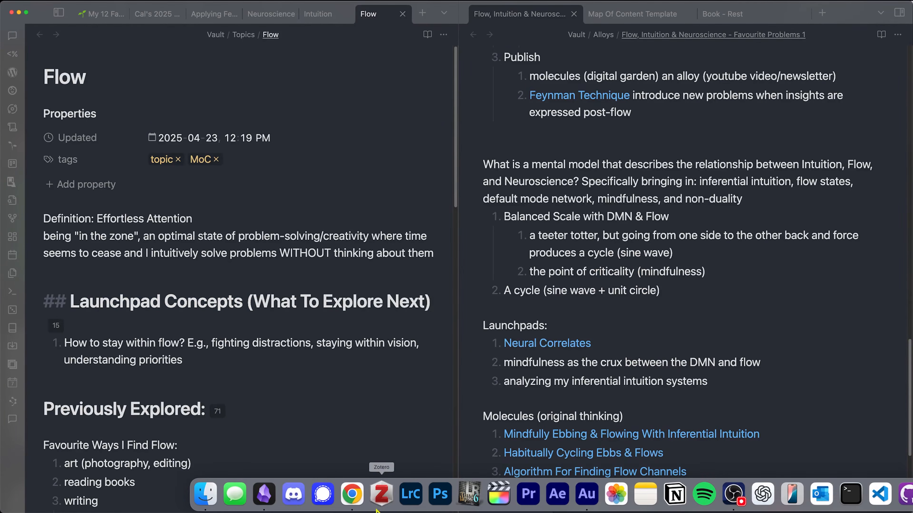
click(355, 496)
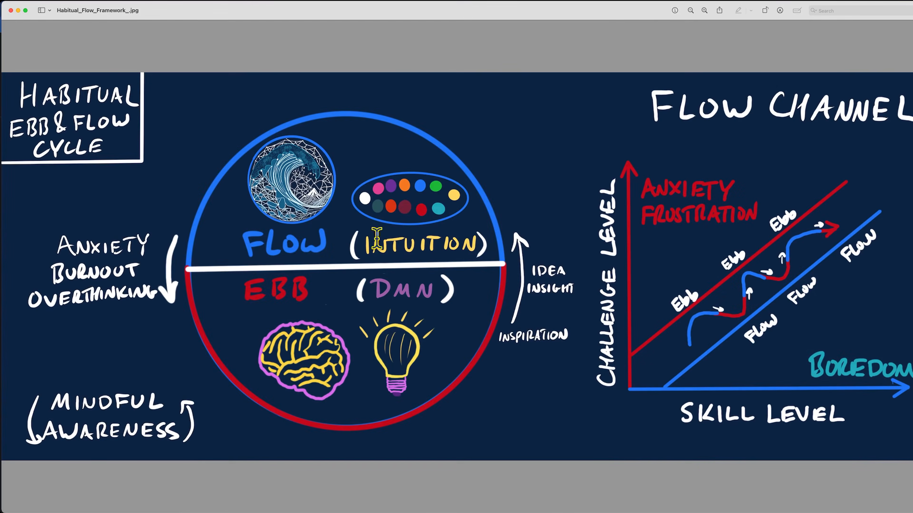
drag(652, 106, 887, 118)
click(733, 115)
drag(643, 190, 730, 191)
click(664, 426)
drag(680, 409, 822, 409)
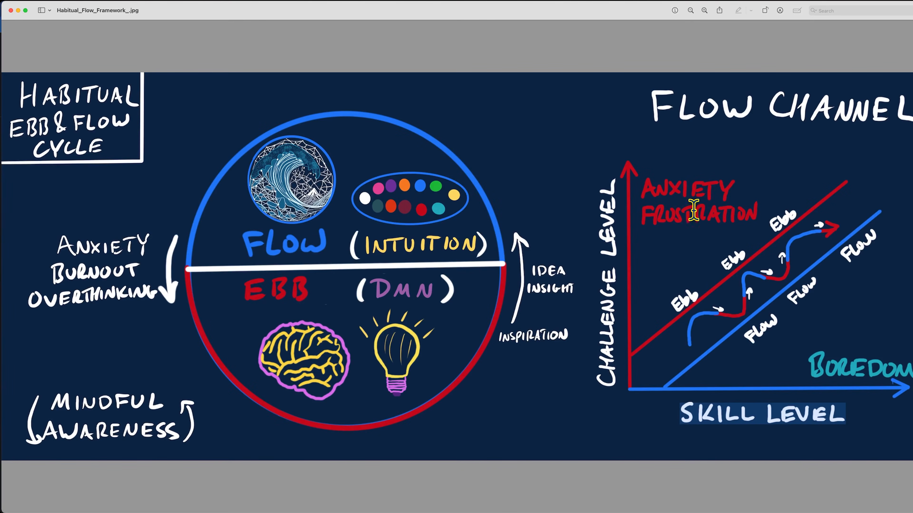
click(729, 418)
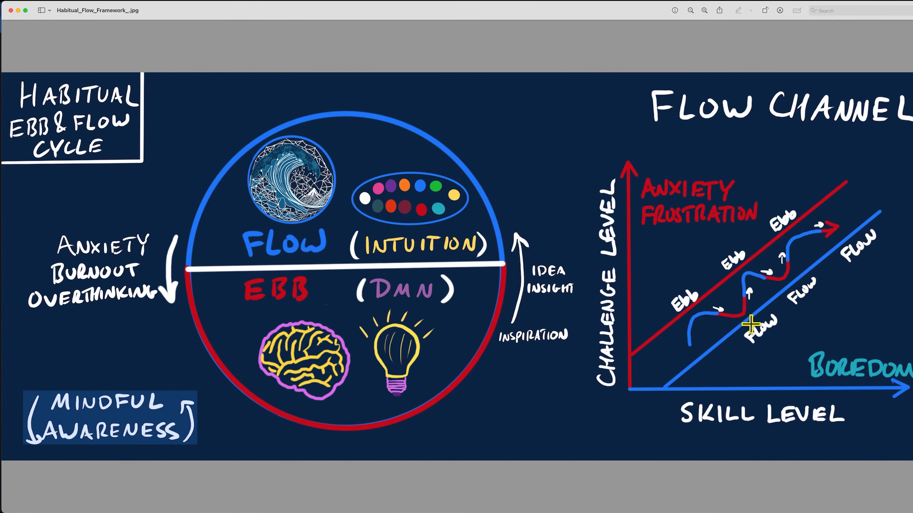
click(357, 498)
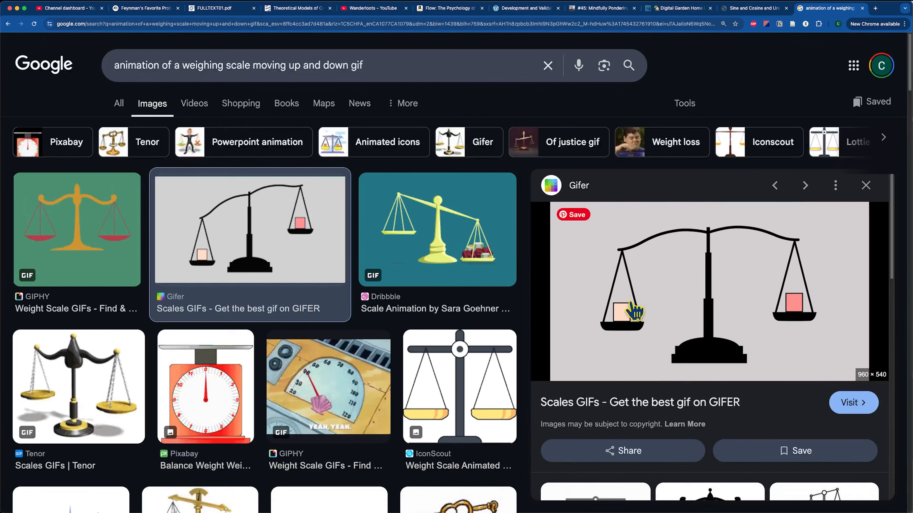
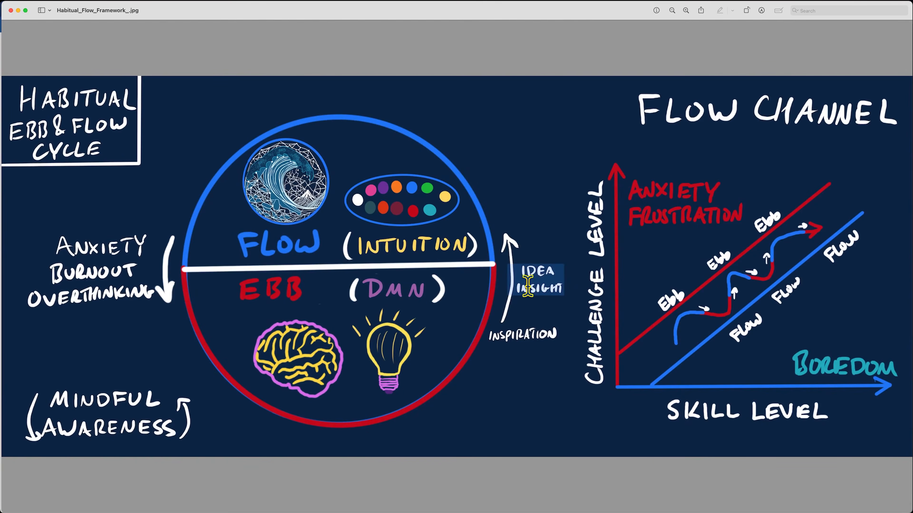
- Select the EBB and (DMN) labels as Live Text in the ebb-and-flow diagram, then deselect
click(536, 286)
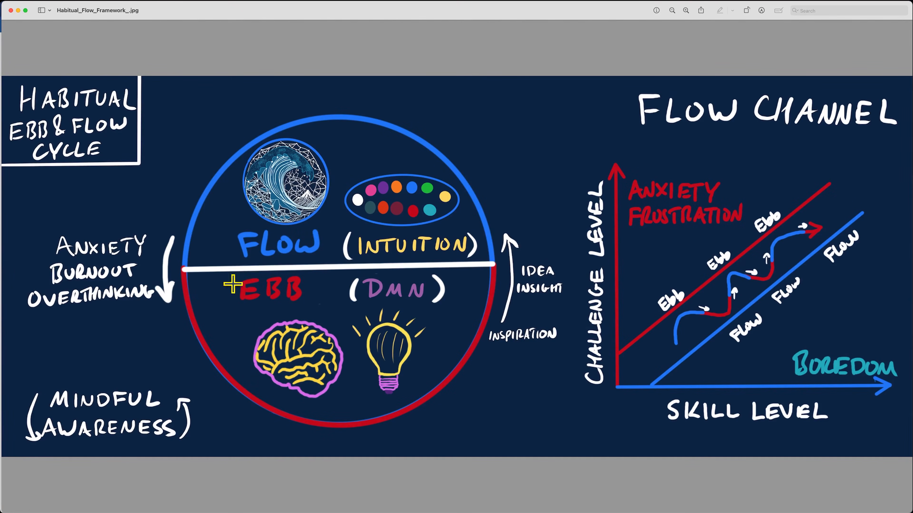
drag(227, 292, 306, 295)
double_click(396, 292)
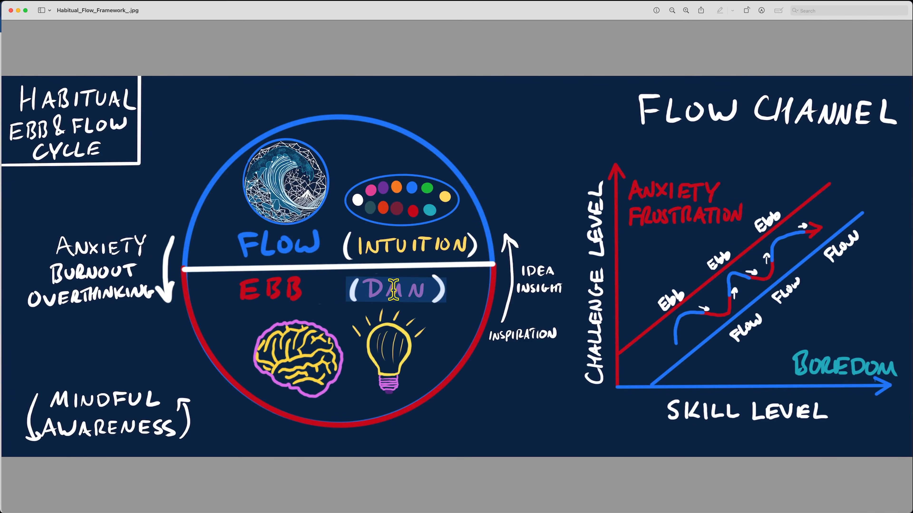
click(285, 351)
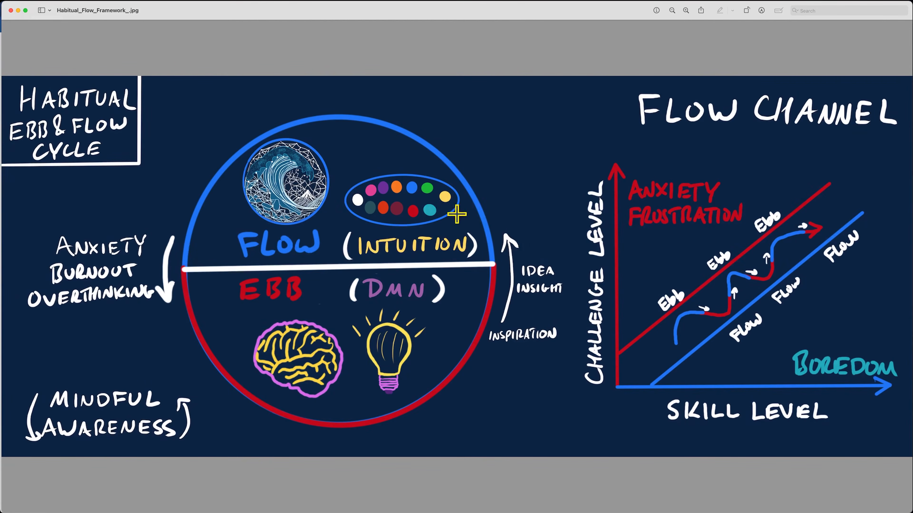
- Select the (INTUITION) label in the diagram, then return to the Obsidian notes
drag(366, 299, 443, 298)
click(443, 299)
drag(361, 249, 455, 240)
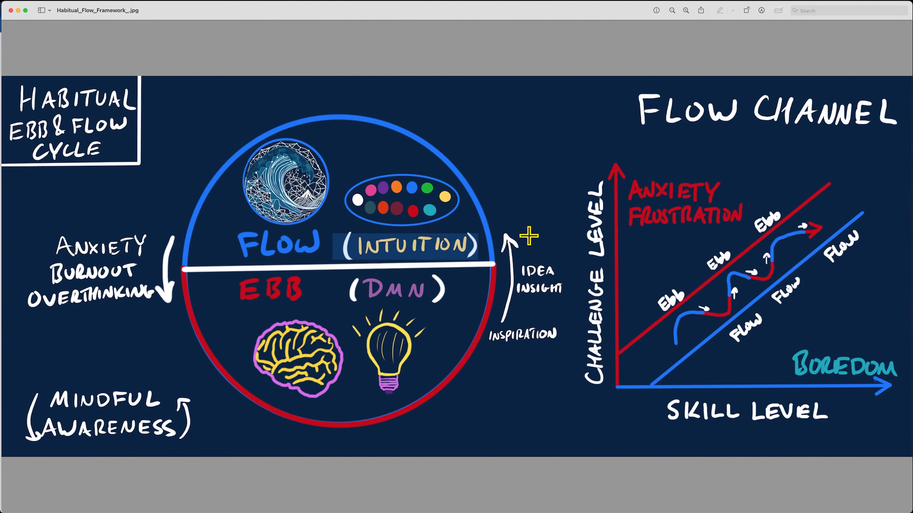
click(422, 230)
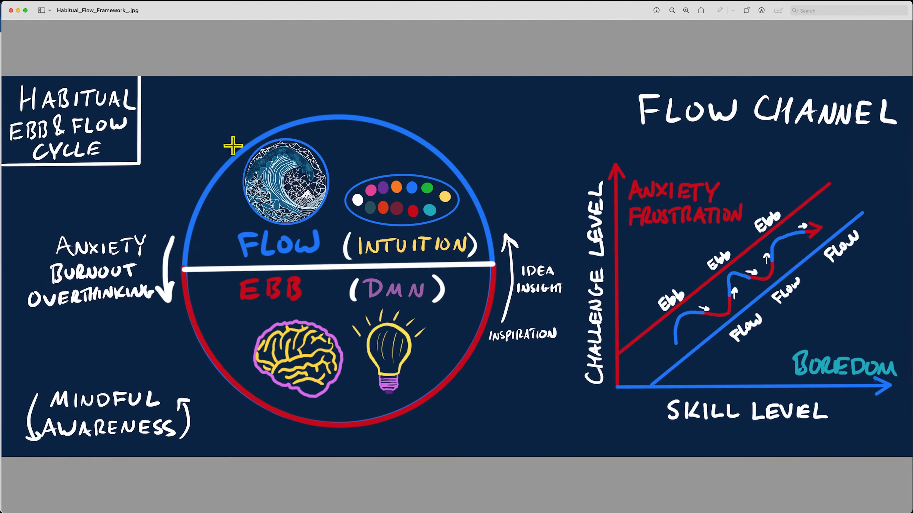
mouse_move(343, 498)
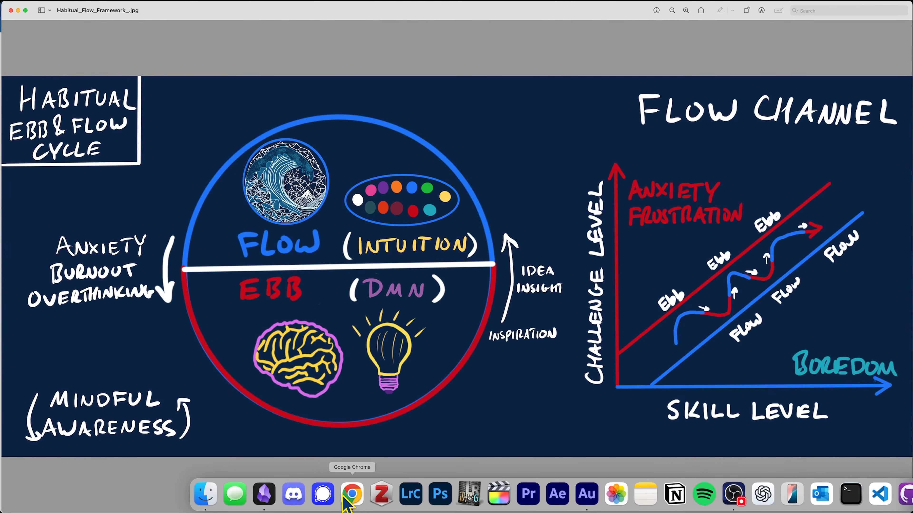
click(264, 495)
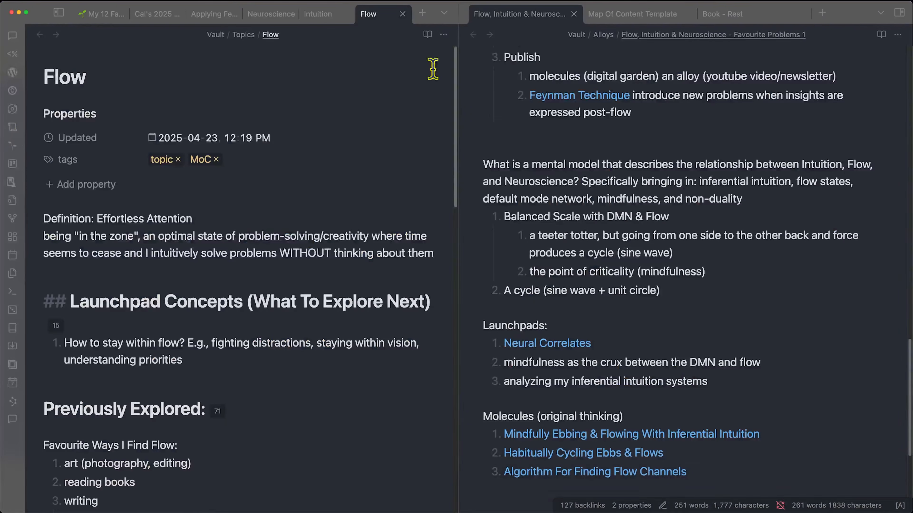
- Insert the Digital Garden Template into the Mindfully Ebbing & Flowing With Inferential Intuition note
scroll(683, 361, down, 5)
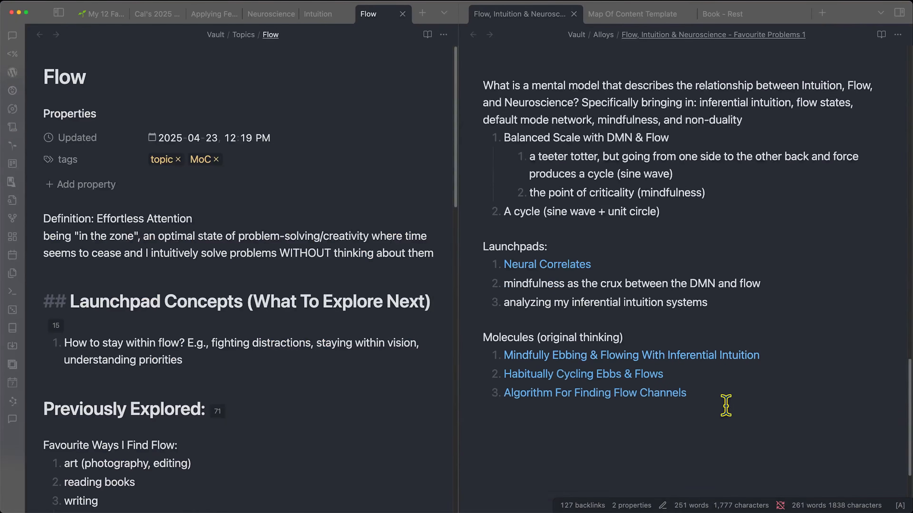
drag(535, 328, 650, 323)
click(651, 323)
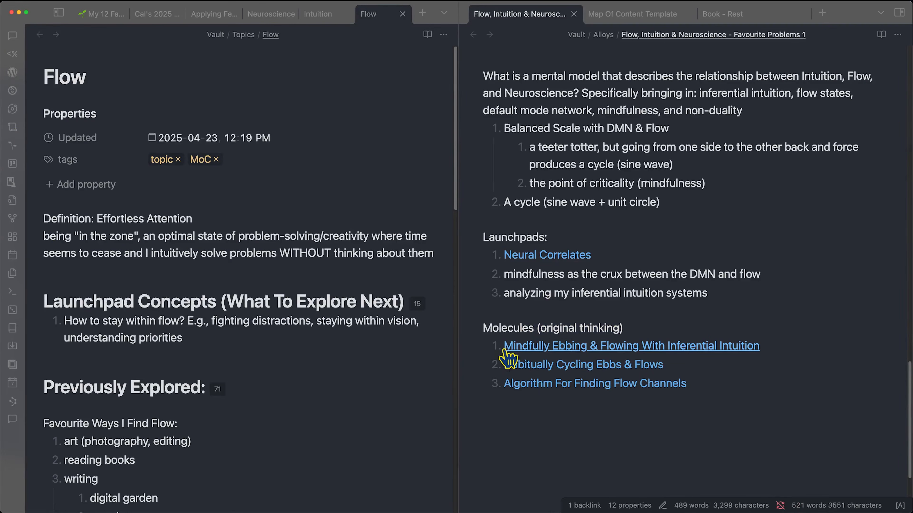
click(562, 347)
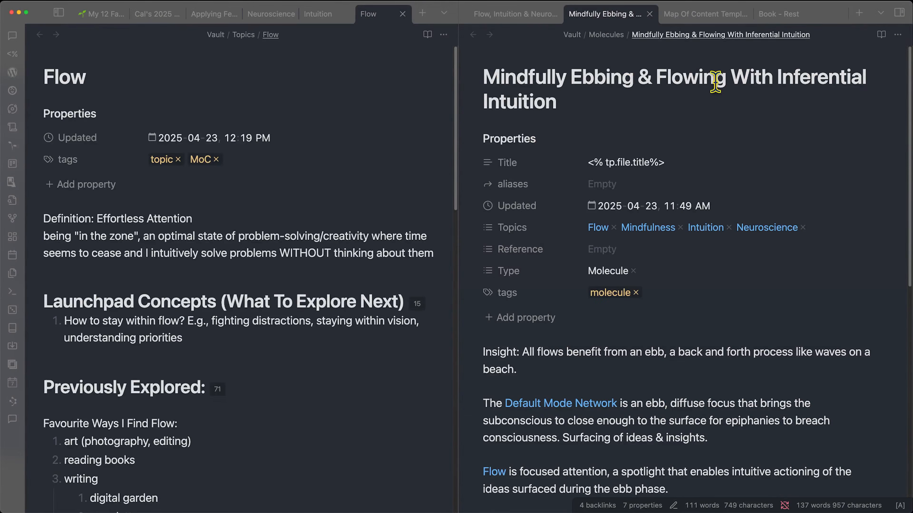
scroll(762, 400, down, 1)
scroll(762, 400, up, 1)
click(652, 429)
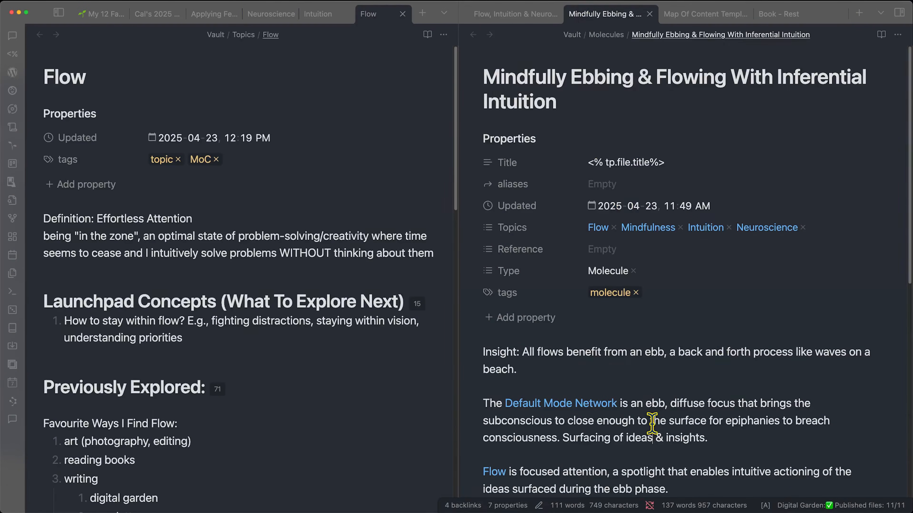
key(alt+e)
text(digi)
key(Return)
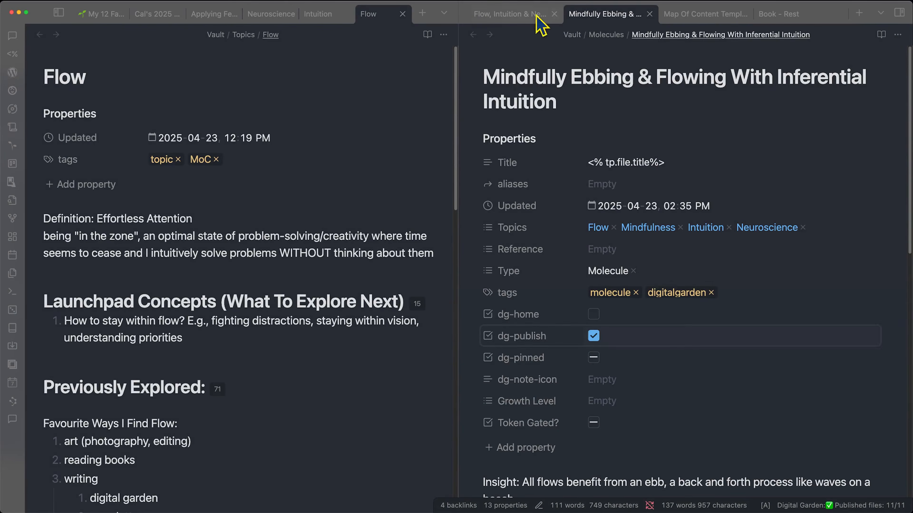
- Add the Digital Garden Template to Habitually Cycling Ebbs & Flows and tick dg-publish
click(649, 14)
super+click(582, 365)
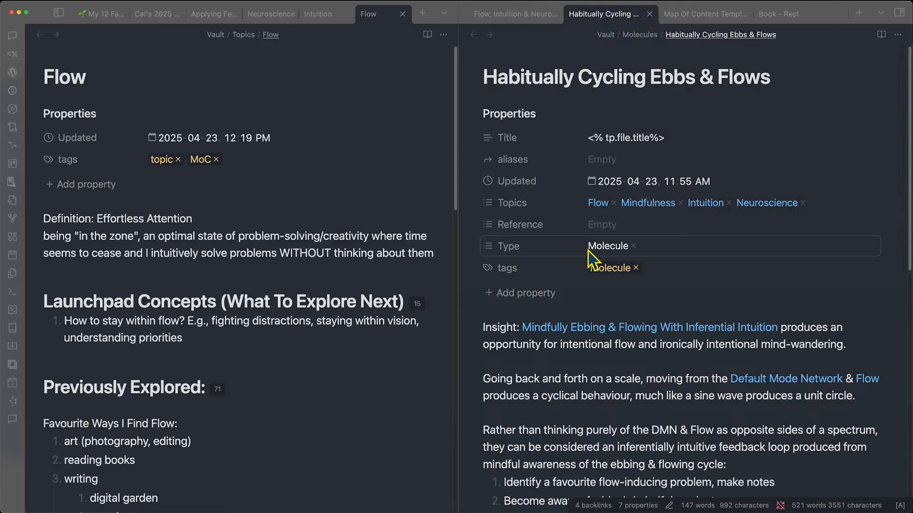
key(alt+e)
text(digi)
key(Return)
click(593, 311)
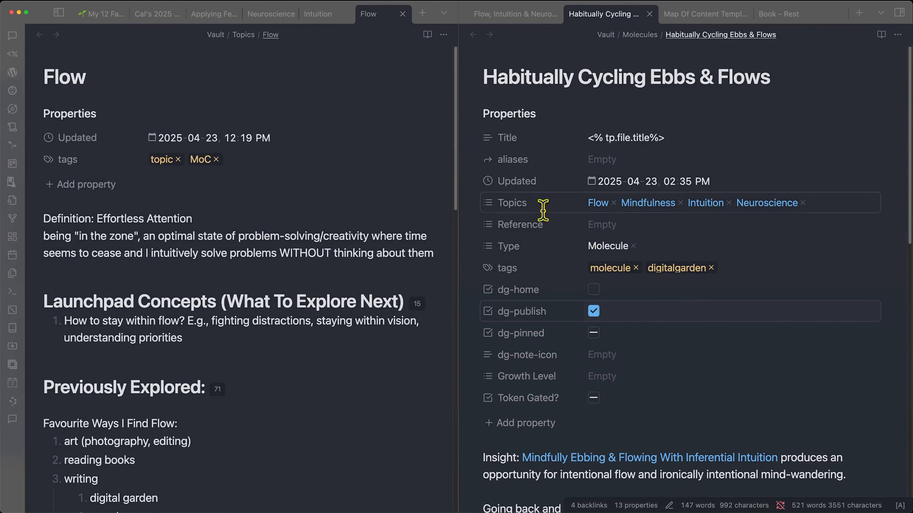
scroll(546, 257, down, 5)
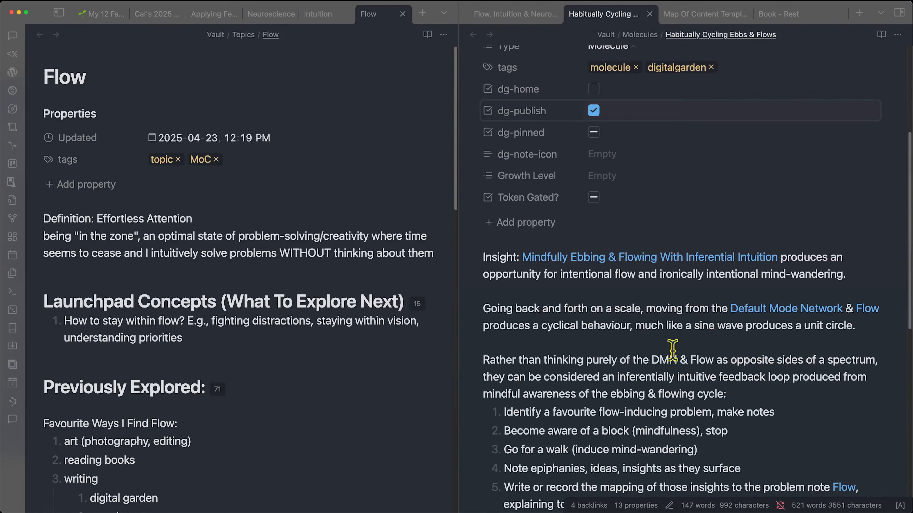
scroll(670, 363, down, 1)
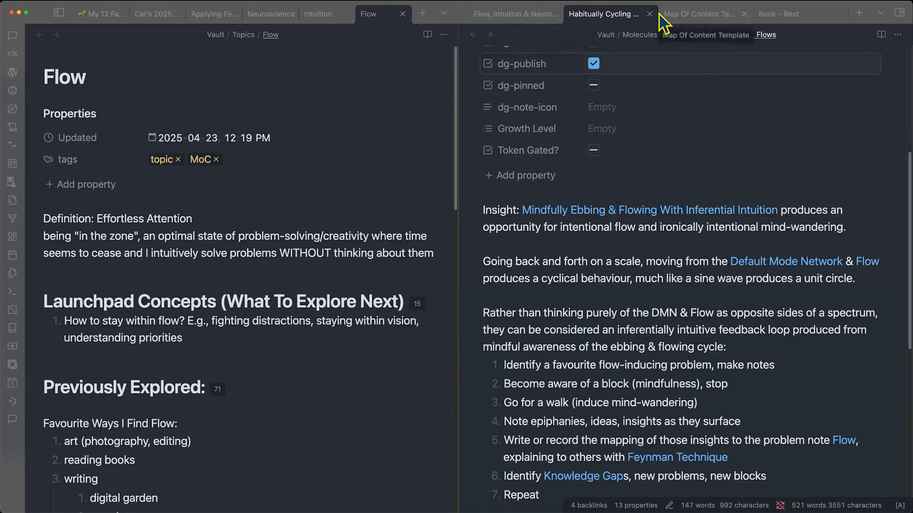
click(648, 14)
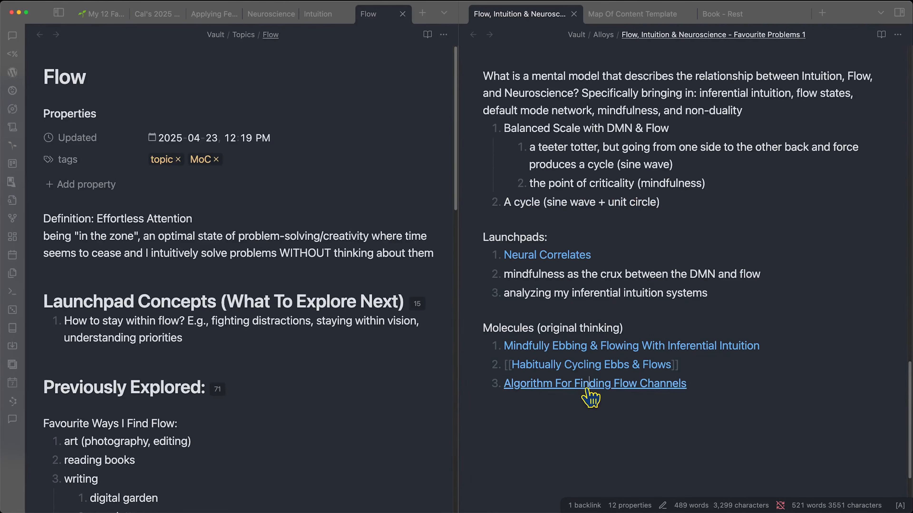
- Add the Digital Garden Template to Algorithm For Finding Flow Channels, then publish the marked notes
click(587, 387)
scroll(776, 266, down, 3)
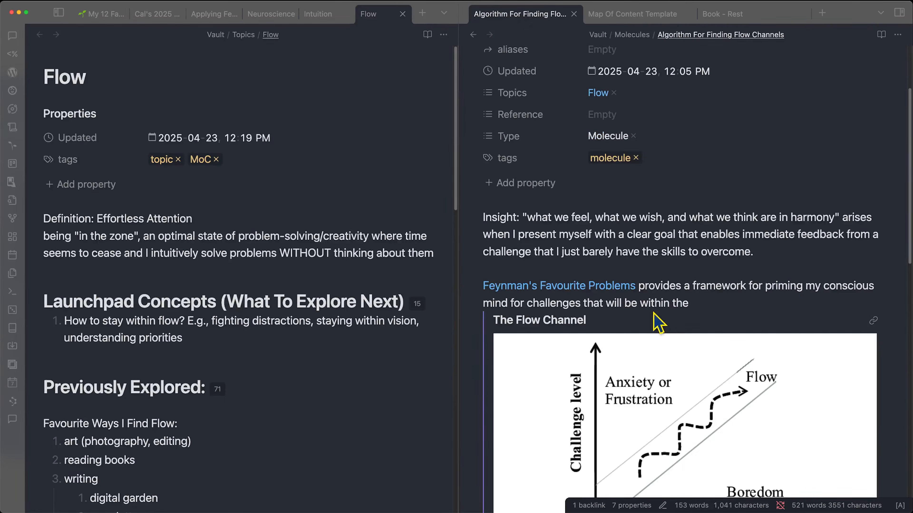
key(alt+e)
text(dig)
key(Return)
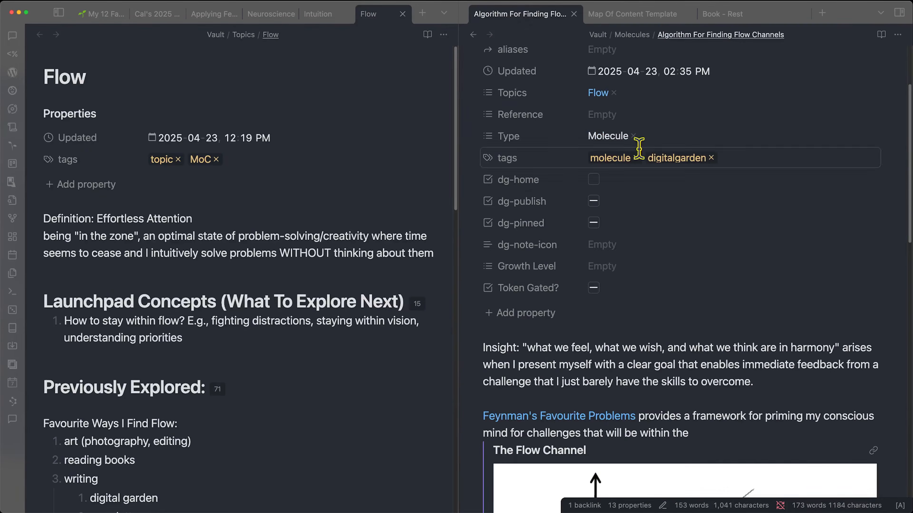
key(super+alt+Left)
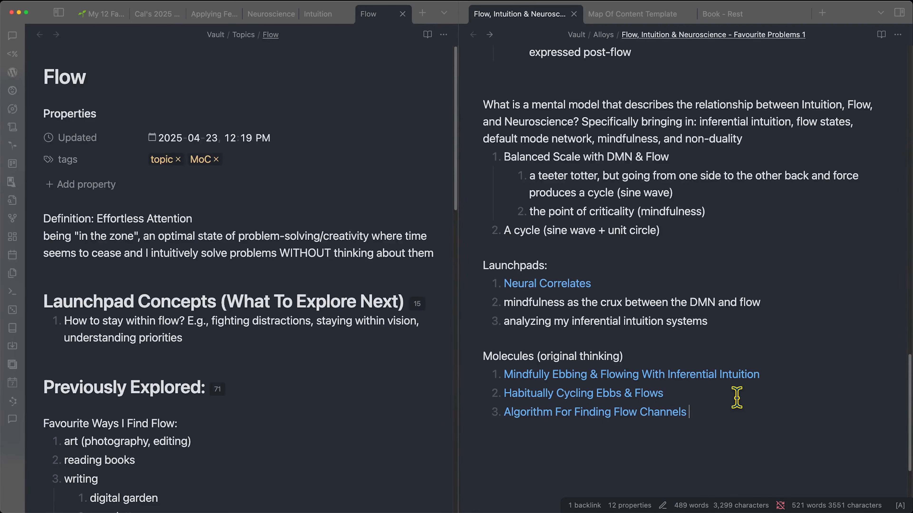
key(alt+p)
click(827, 30)
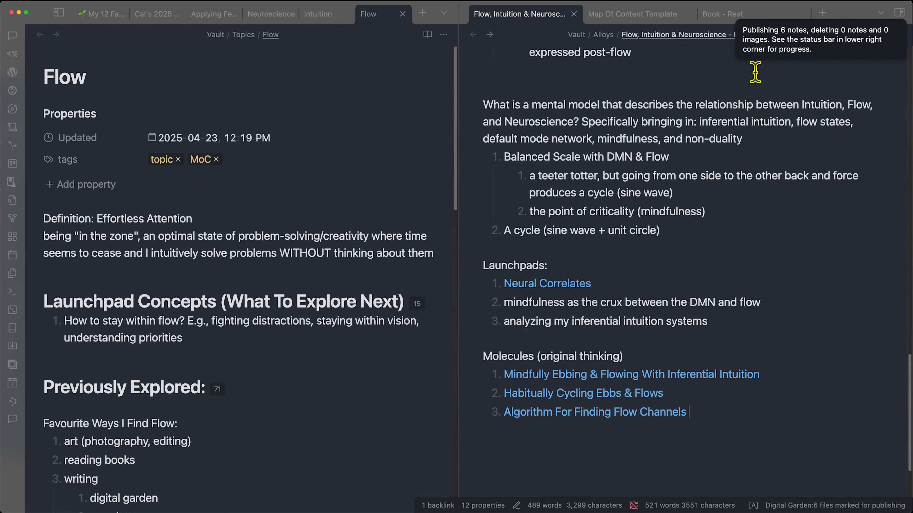
scroll(535, 427, down, 1)
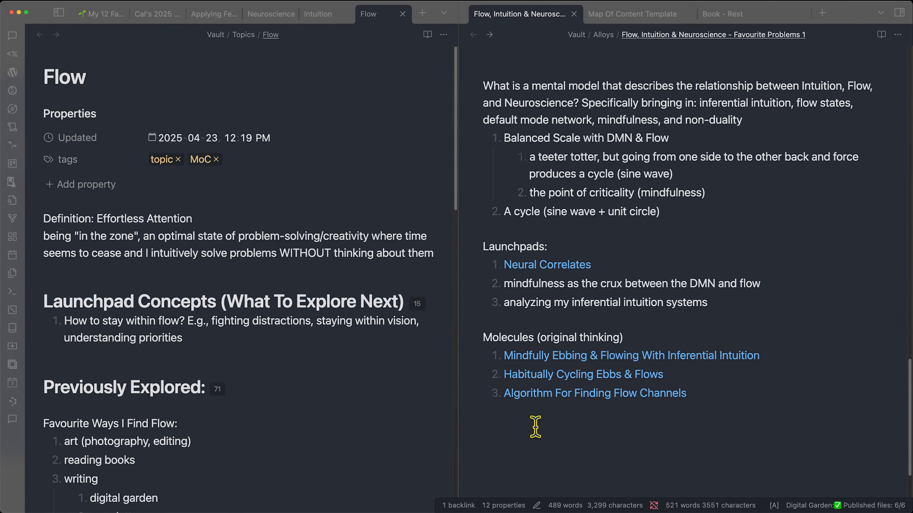
scroll(535, 427, down, 1)
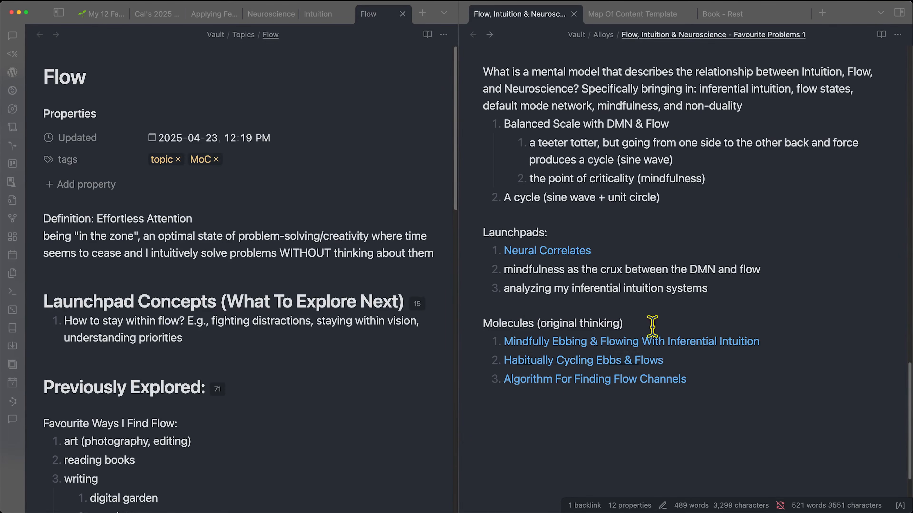
mouse_move(755, 511)
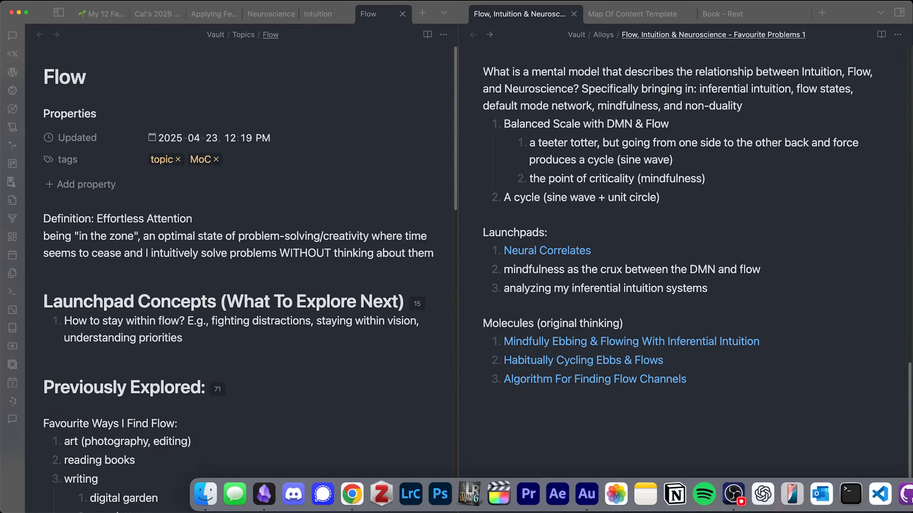
click(910, 495)
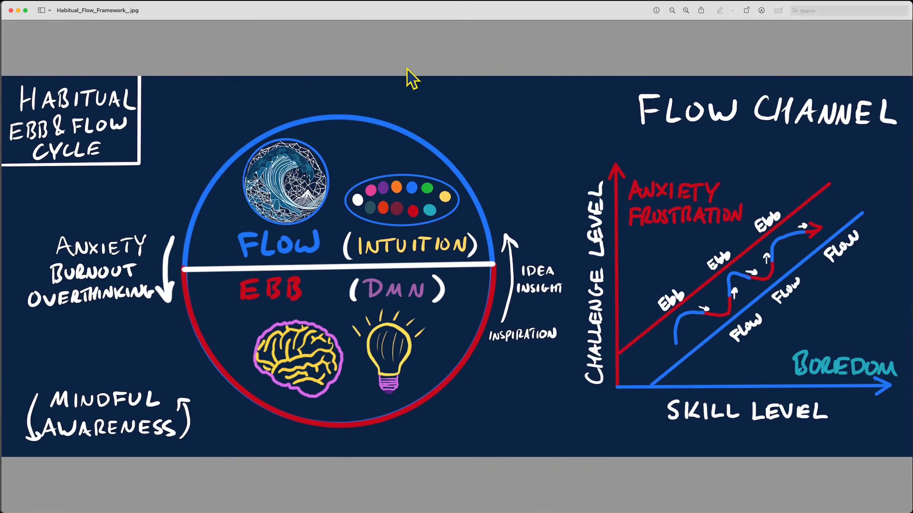
- Peek at the Algorithm For Finding Flow Channels note, then review the Flow note's Favourite Ways I Find Flow line
click(266, 498)
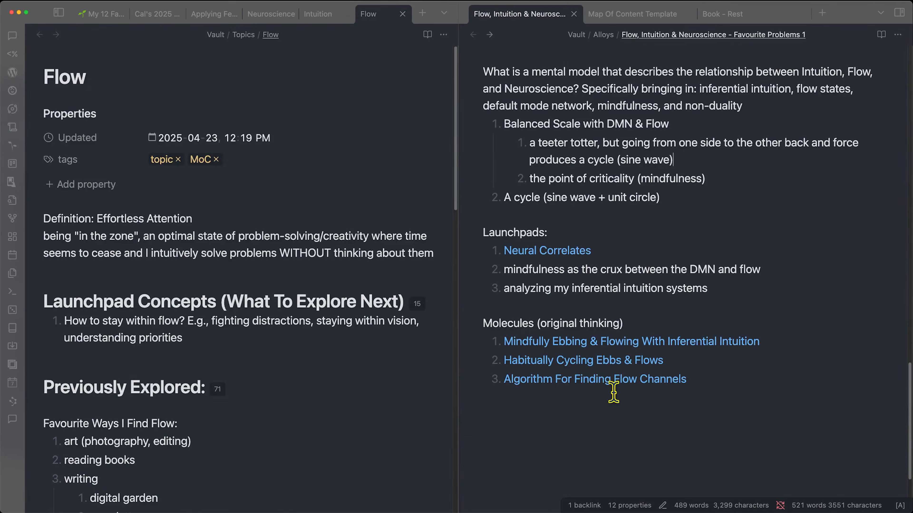
click(554, 382)
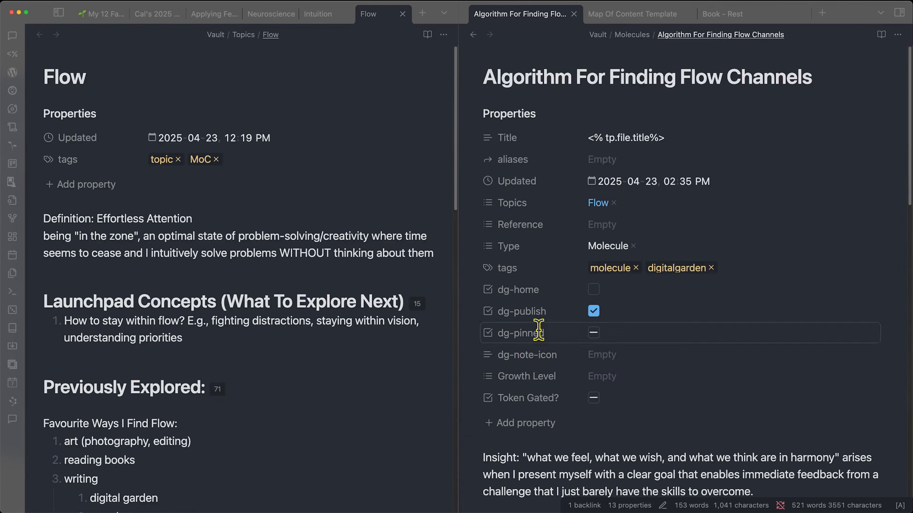
key(super+alt+Left)
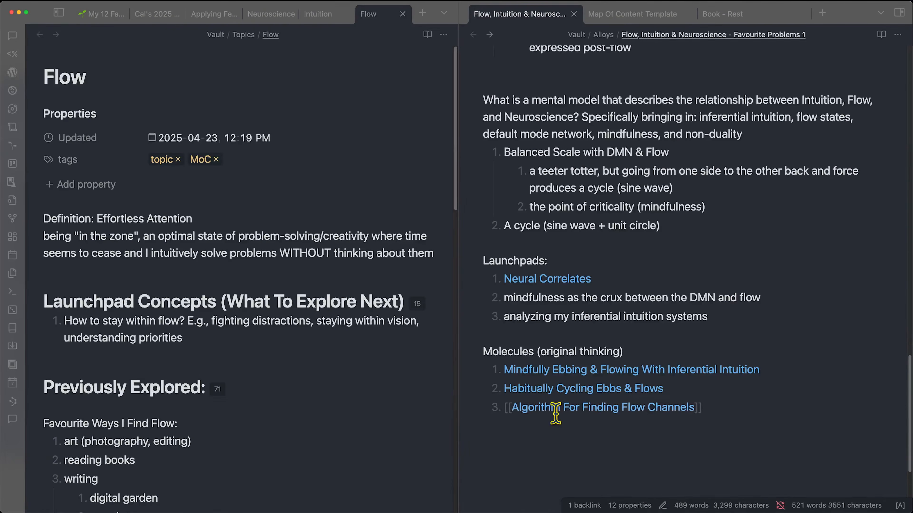
scroll(350, 340, down, 5)
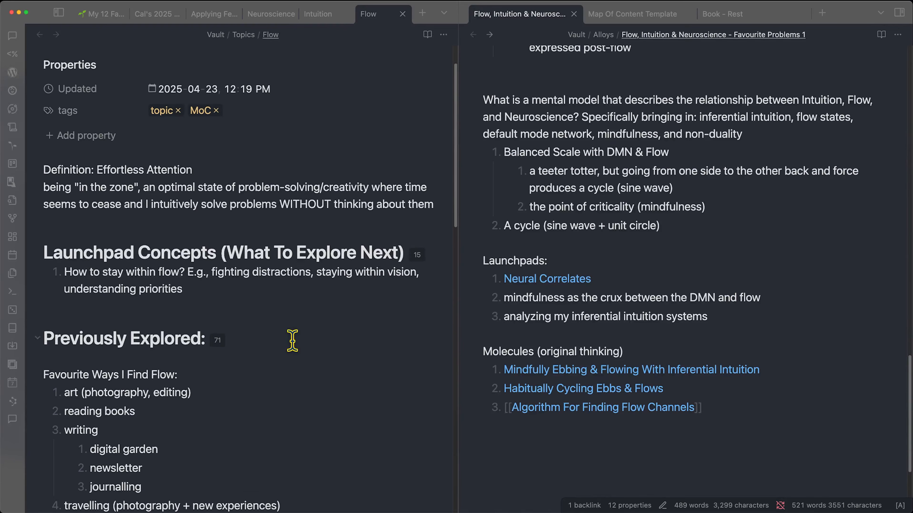
scroll(292, 341, down, 1)
drag(49, 244, 239, 241)
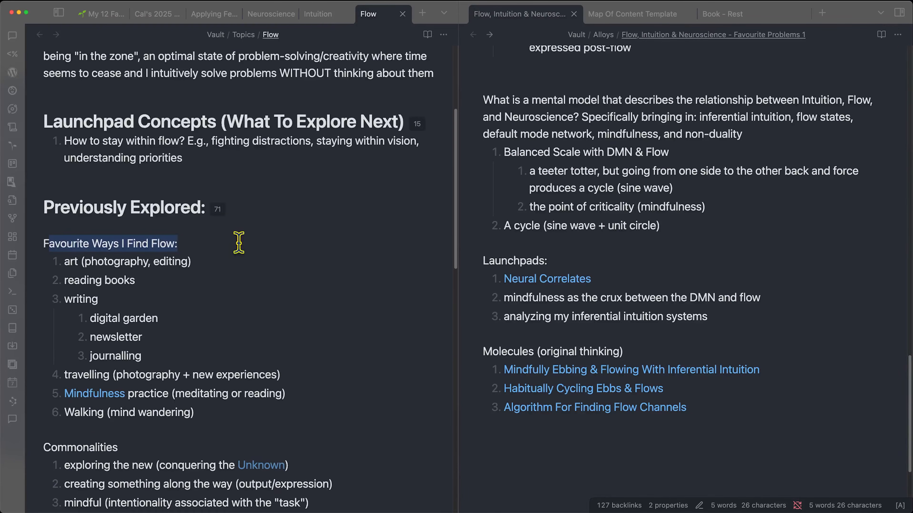
click(162, 446)
scroll(200, 434, down, 4)
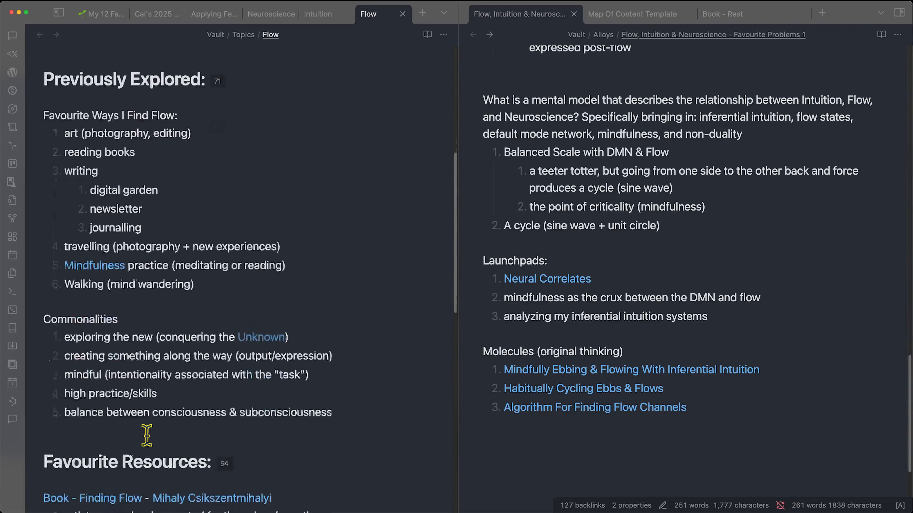
scroll(234, 302, up, 8)
- Scroll the alloy note's Molecules list and switch the left pane to the Intuition note
click(635, 457)
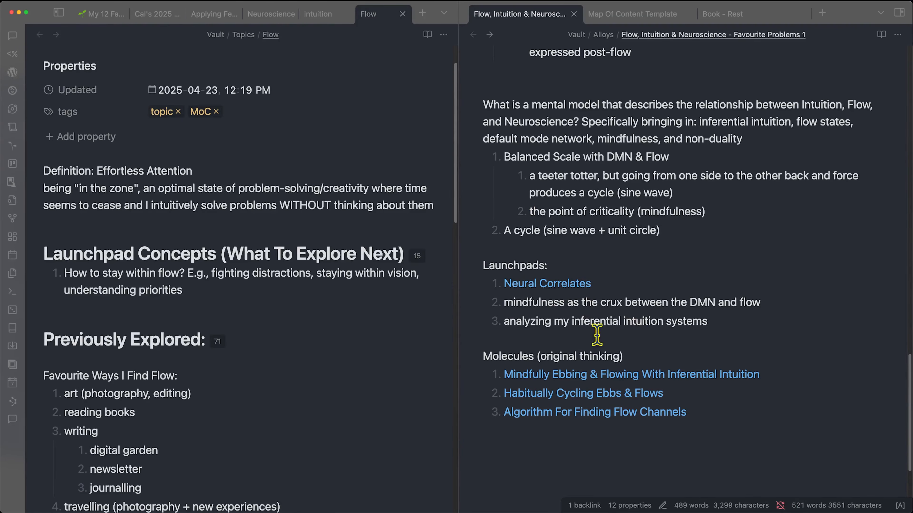
scroll(230, 404, down, 15)
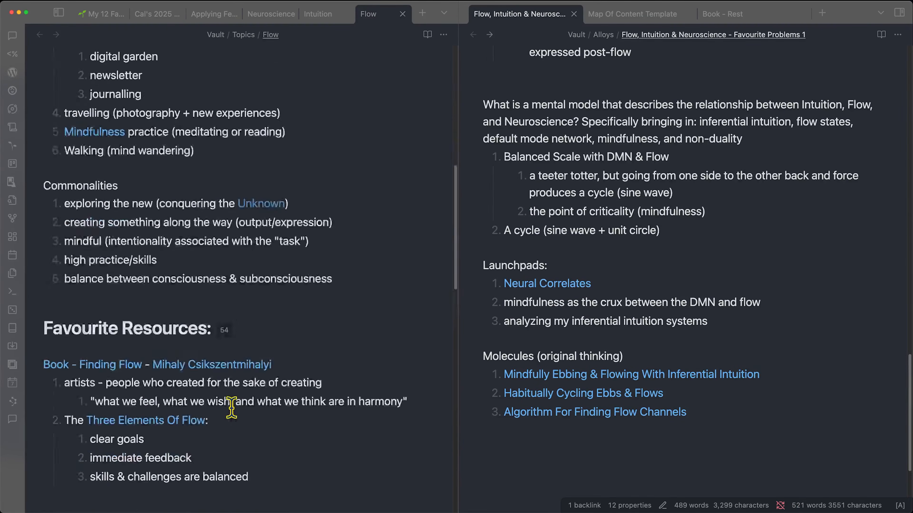
scroll(232, 408, down, 3)
mouse_move(142, 445)
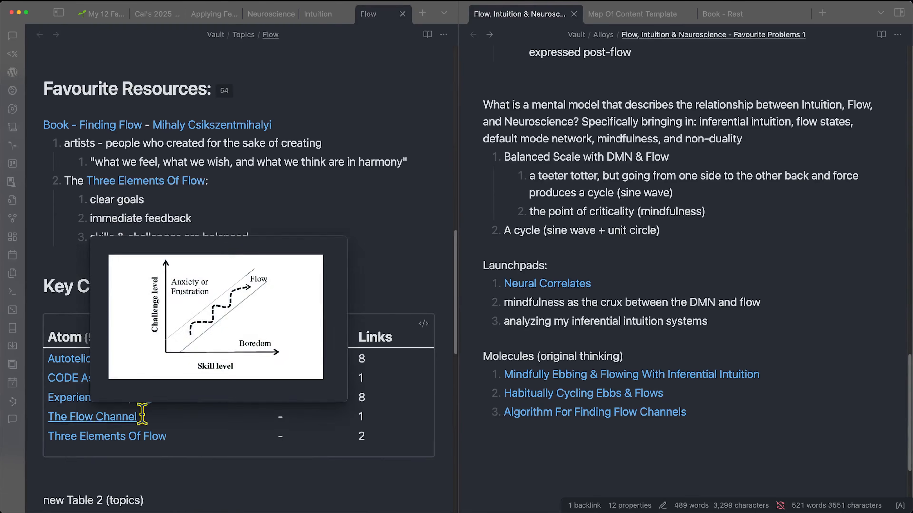
click(315, 15)
- Switch the left pane to the Neuroscience note and scroll through it
scroll(163, 356, down, 10)
mouse_move(165, 348)
click(271, 15)
scroll(161, 359, down, 4)
scroll(192, 367, down, 10)
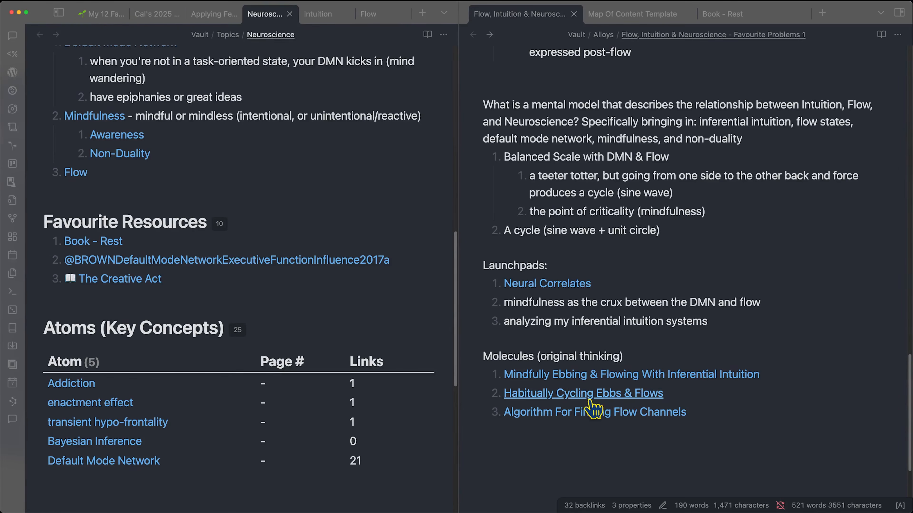
mouse_move(593, 511)
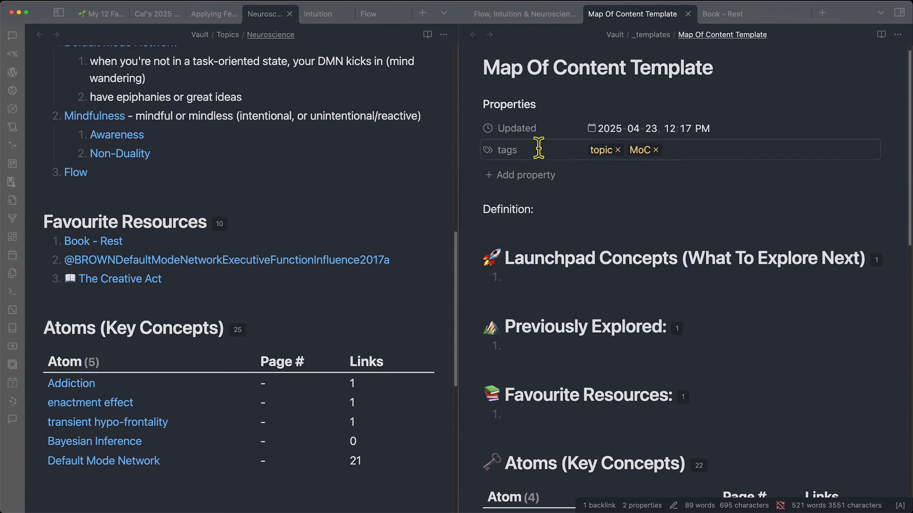
- Review the template's Launchpad Concepts, Previously Explored and Favourite Resources headings
scroll(678, 320, down, 3)
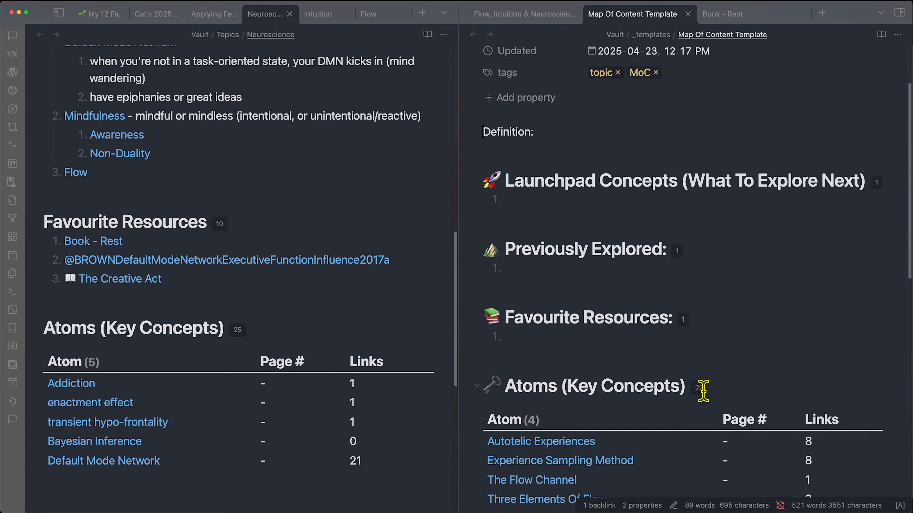
drag(534, 179, 695, 177)
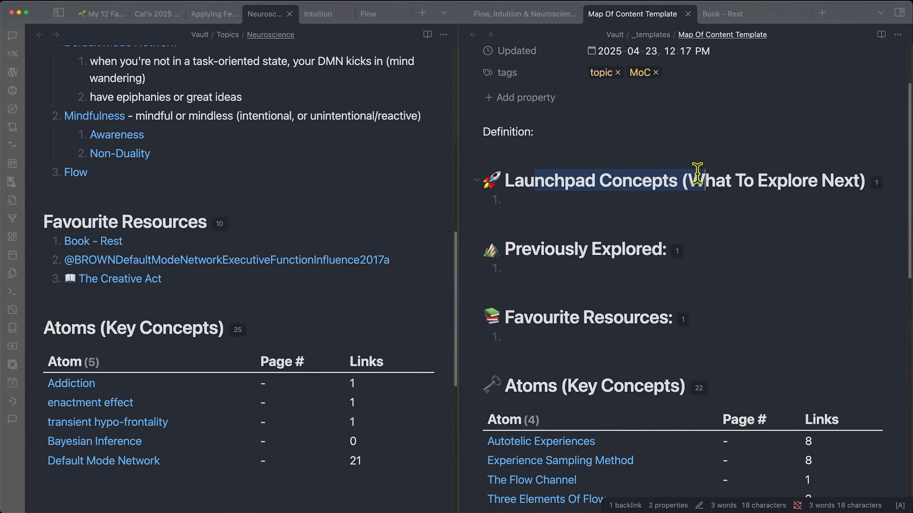
click(693, 166)
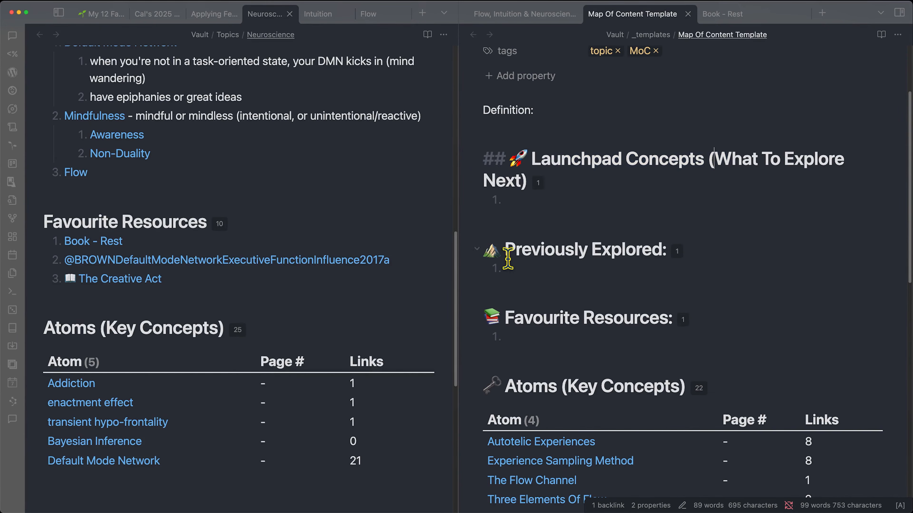
drag(504, 252, 683, 258)
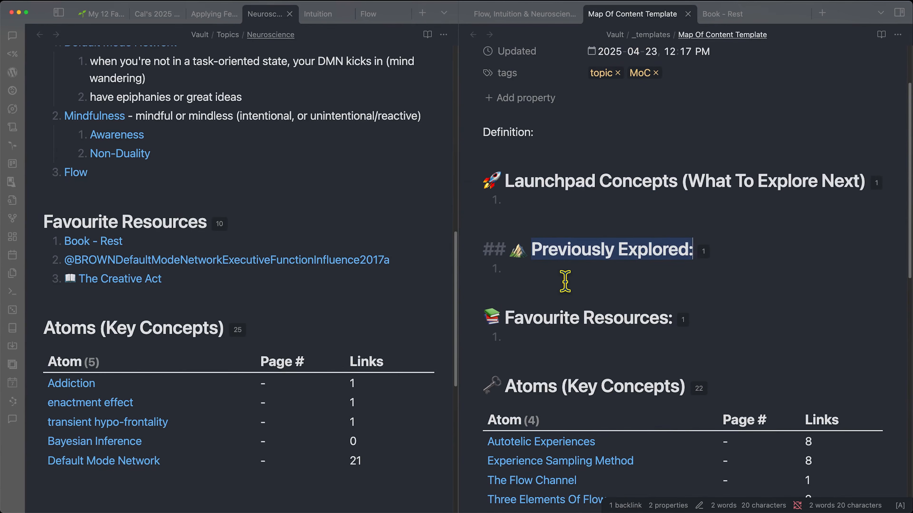
click(578, 281)
drag(504, 316, 689, 318)
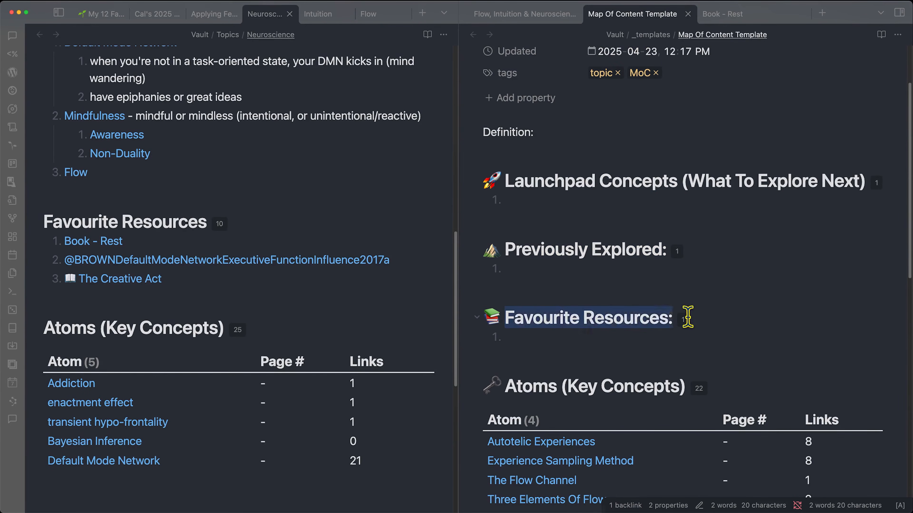
click(648, 335)
- Inspect the dataview query behind the Atoms (Key Concepts) table, then render it back as a table
scroll(648, 334, down, 7)
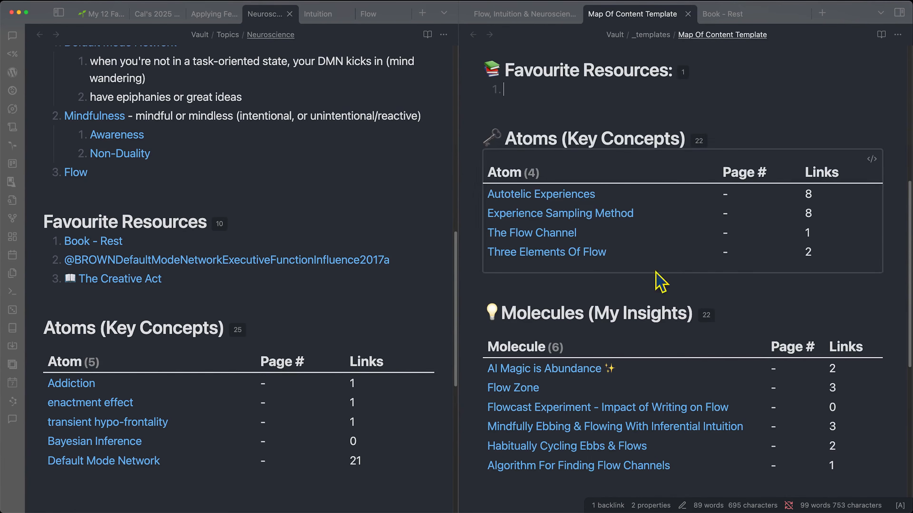
drag(522, 141, 696, 144)
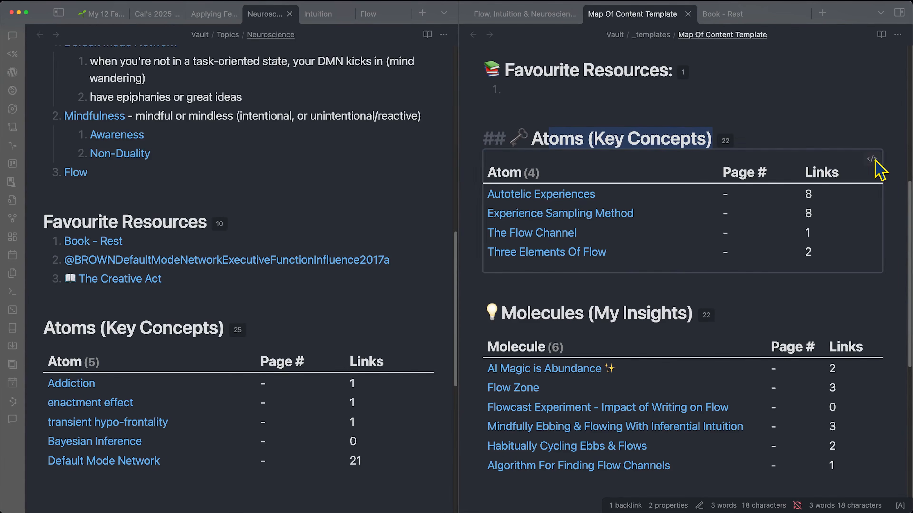
click(872, 158)
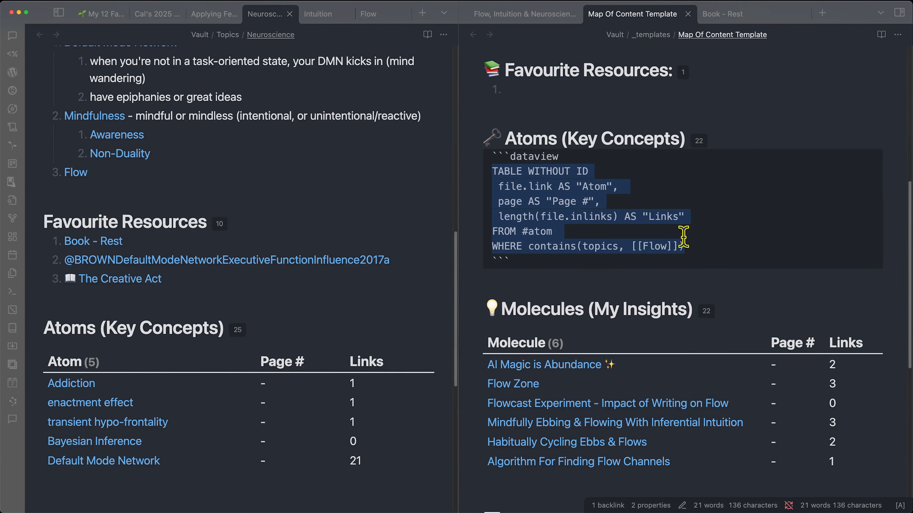
click(634, 285)
- Scroll to the Alloys table and open the Flow, Intuition & Neuroscience alloy note
scroll(636, 402, down, 4)
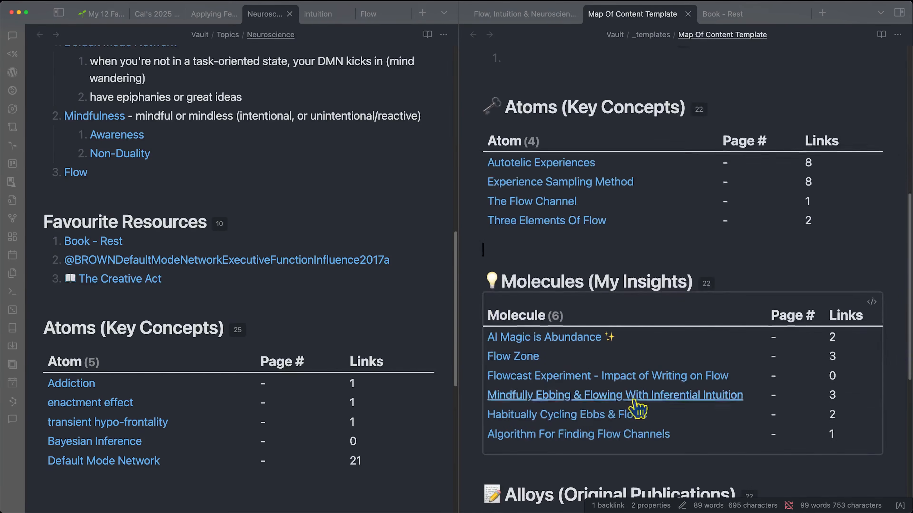
scroll(640, 308, down, 3)
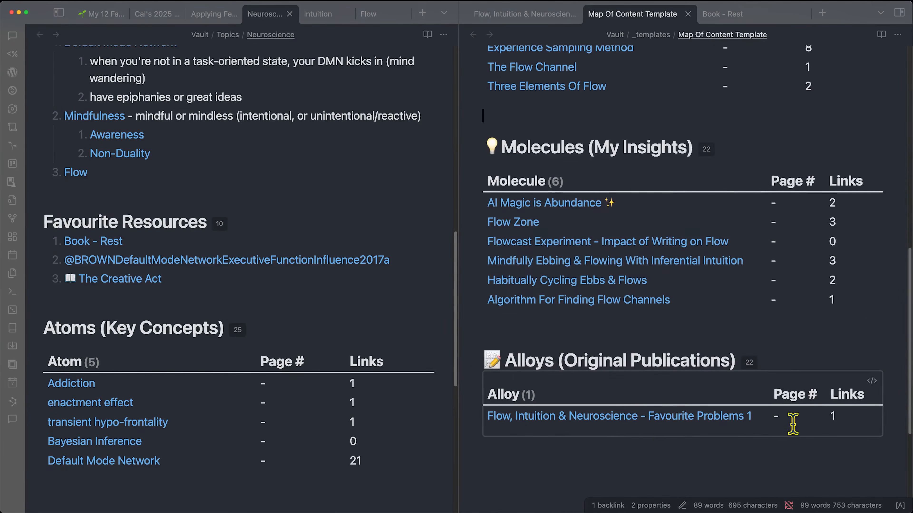
mouse_move(555, 424)
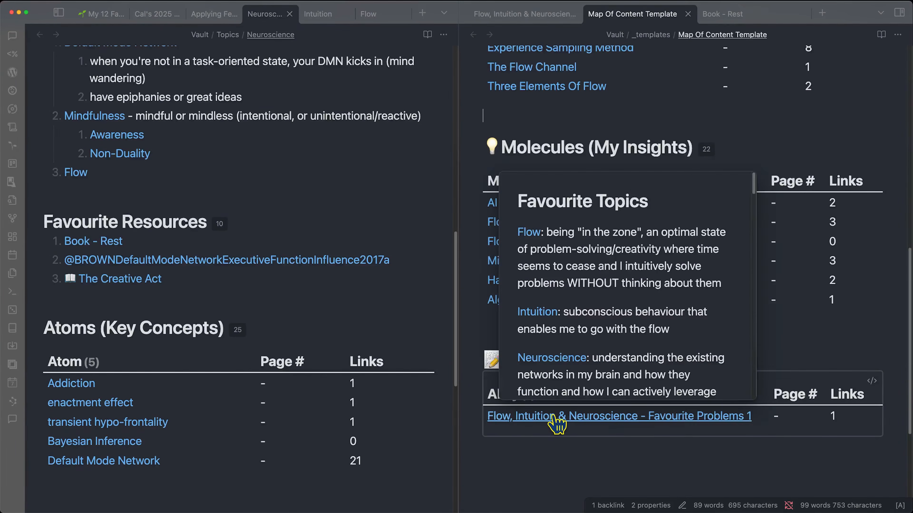
click(521, 15)
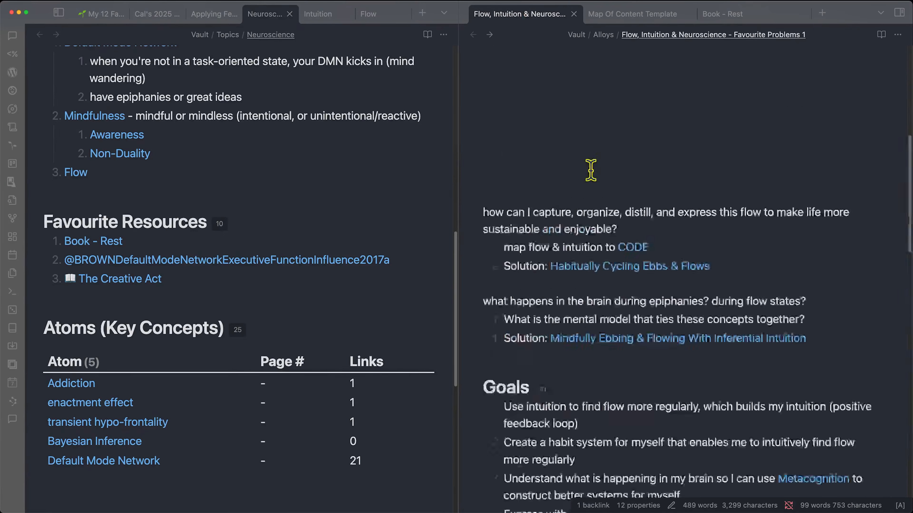
- Expand the alloy note's properties, then revisit the template's Launchpad Concepts heading
click(475, 139)
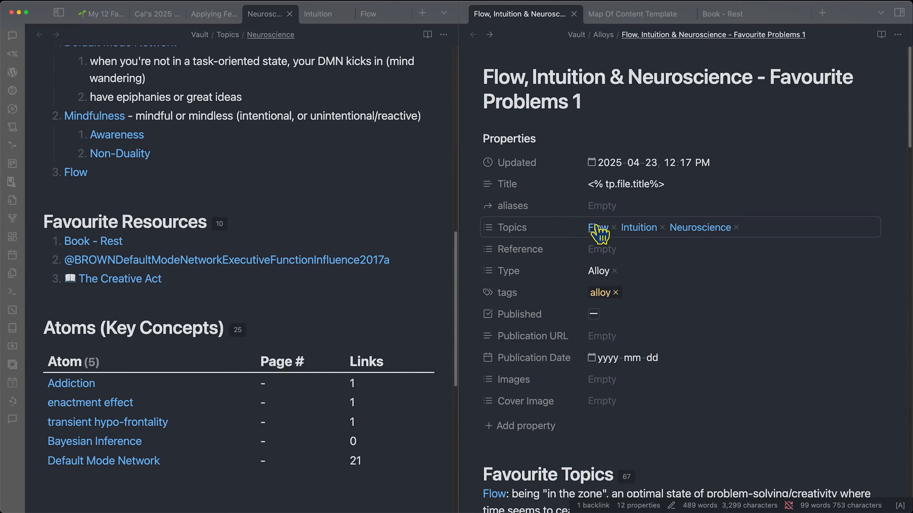
click(636, 14)
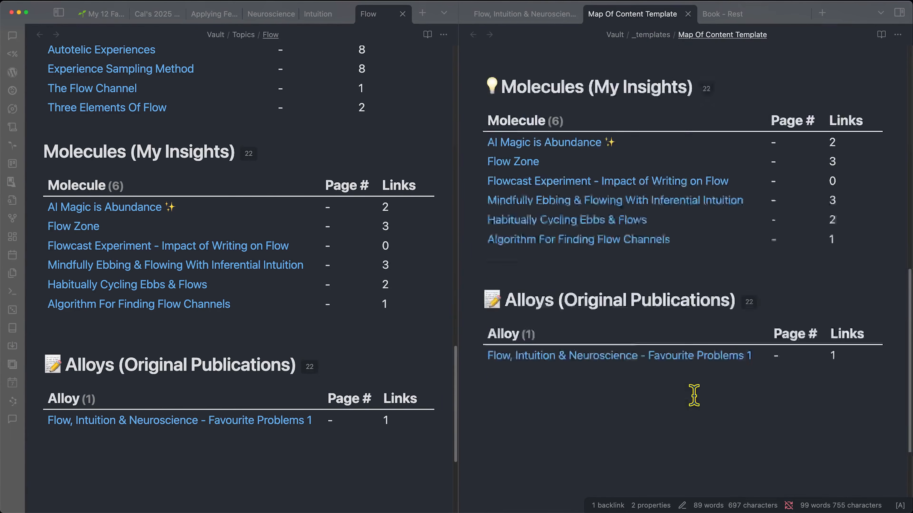
scroll(693, 397, up, 15)
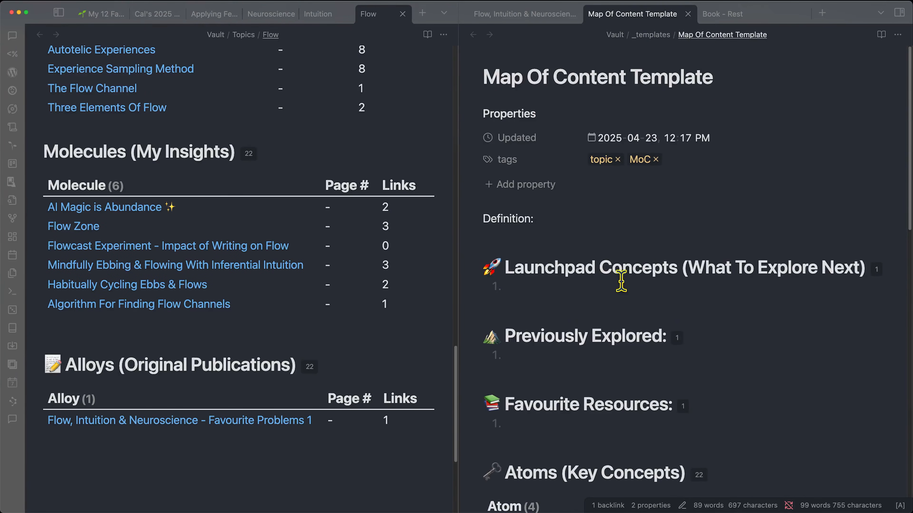
scroll(189, 287, up, 20)
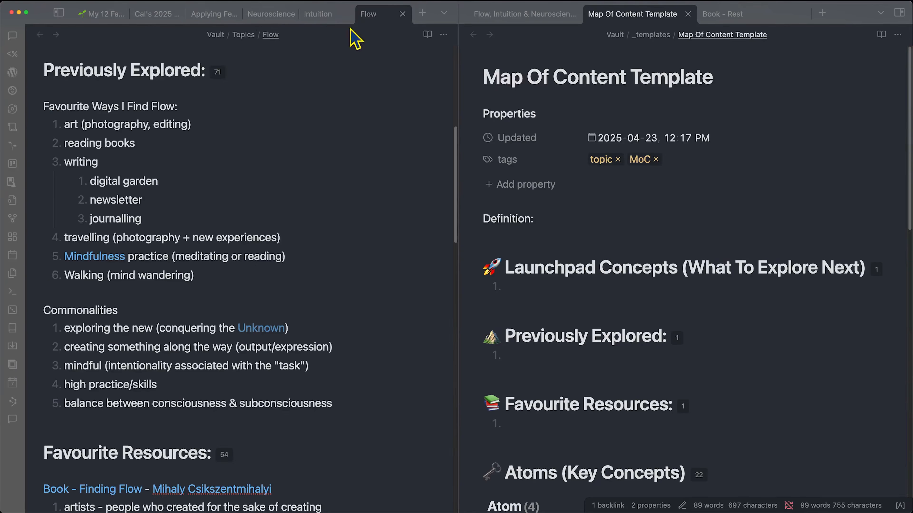
scroll(317, 179, up, 5)
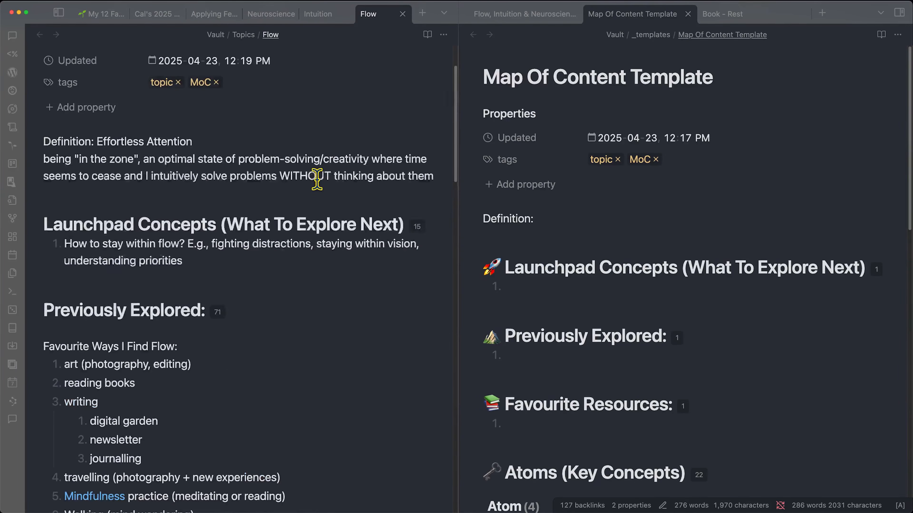
drag(70, 224, 216, 224)
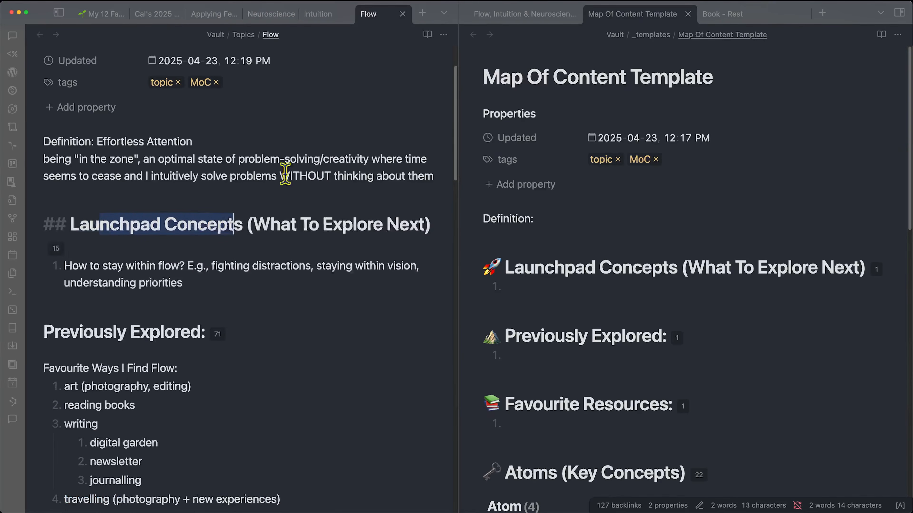
- Highlight the understanding-priorities phrase in the alloy note and bring up the Intuition note
click(501, 14)
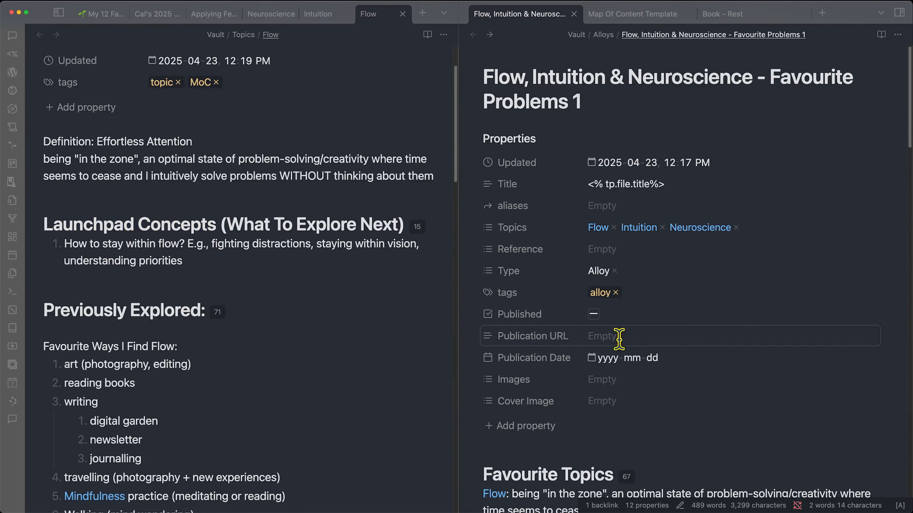
scroll(619, 339, down, 10)
scroll(738, 330, down, 15)
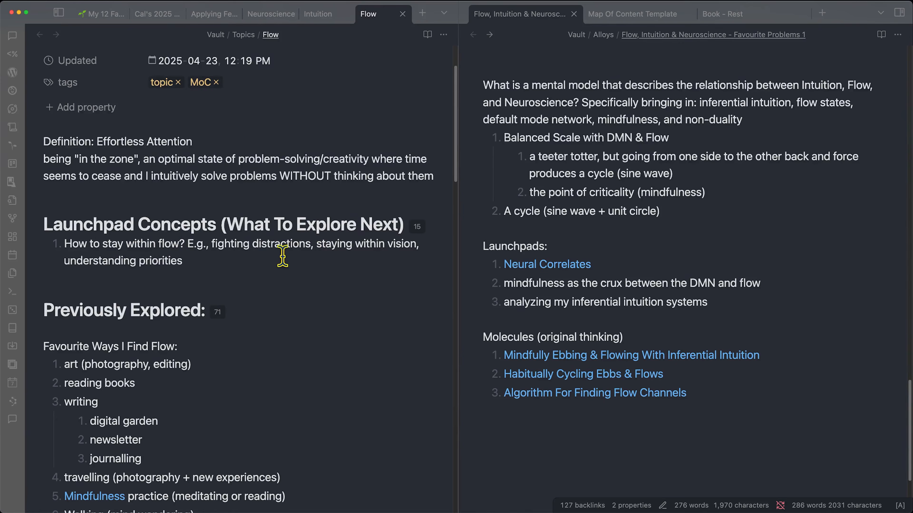
drag(82, 265, 177, 261)
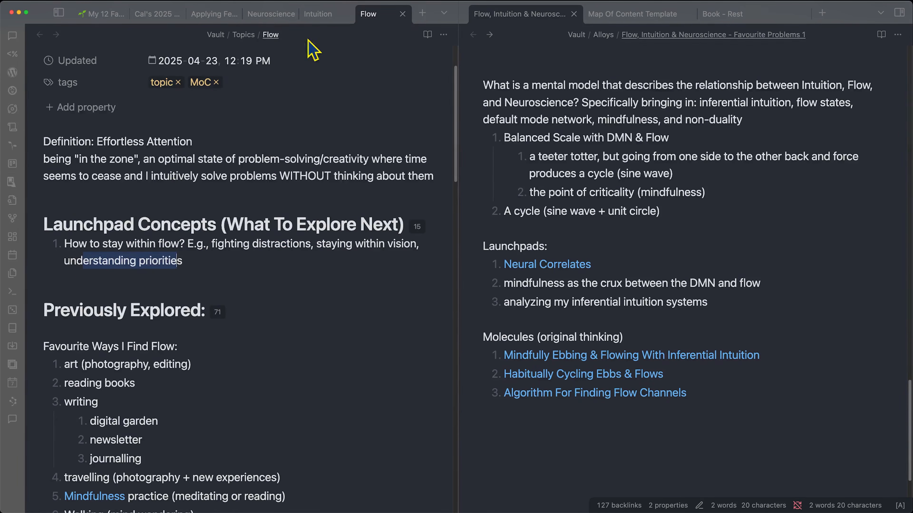
click(317, 25)
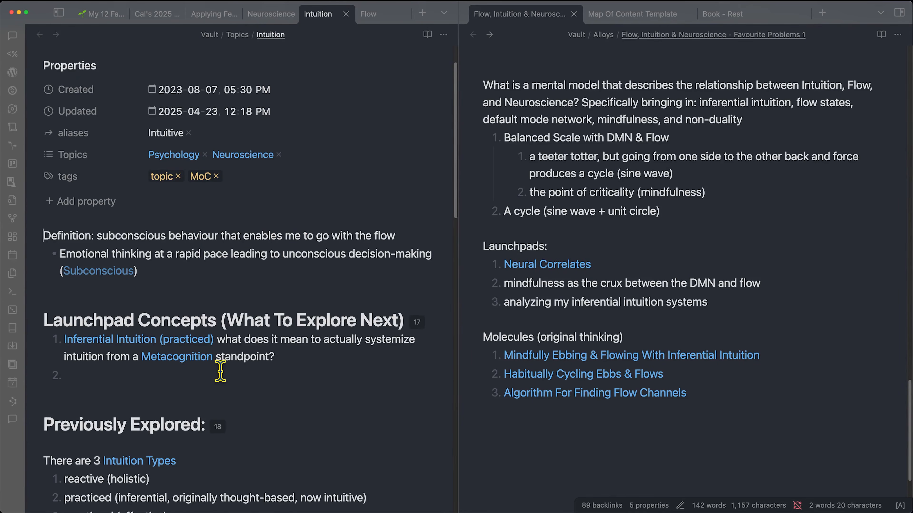
- Open the Neuroscience note and highlight its mindfulness-as-the-state launchpad phrase
click(268, 15)
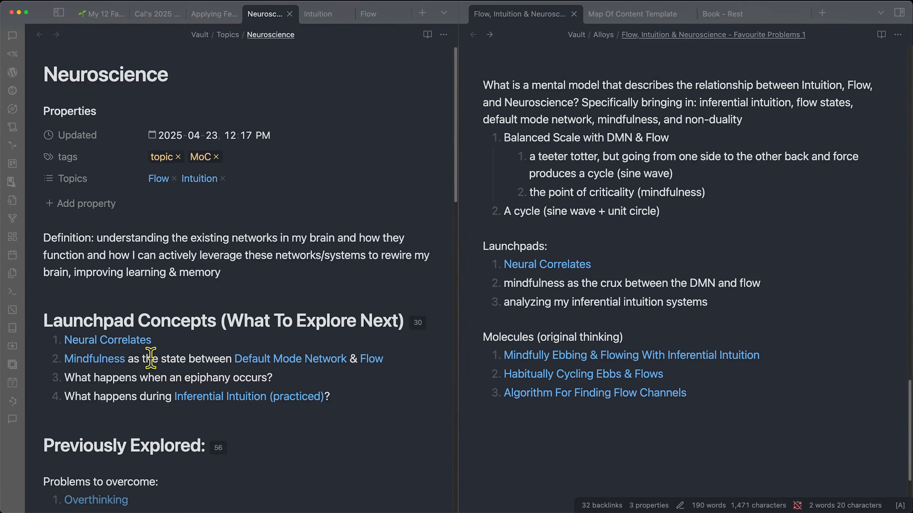
drag(134, 358, 221, 358)
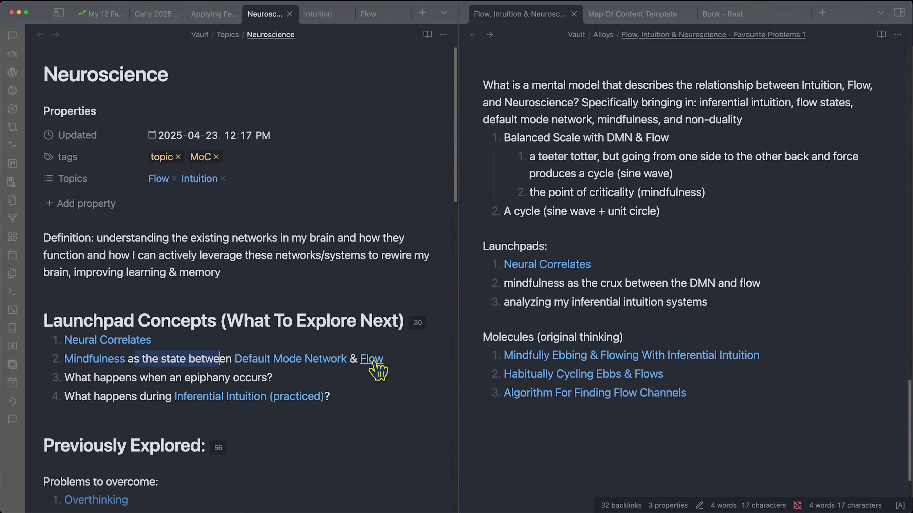
click(169, 392)
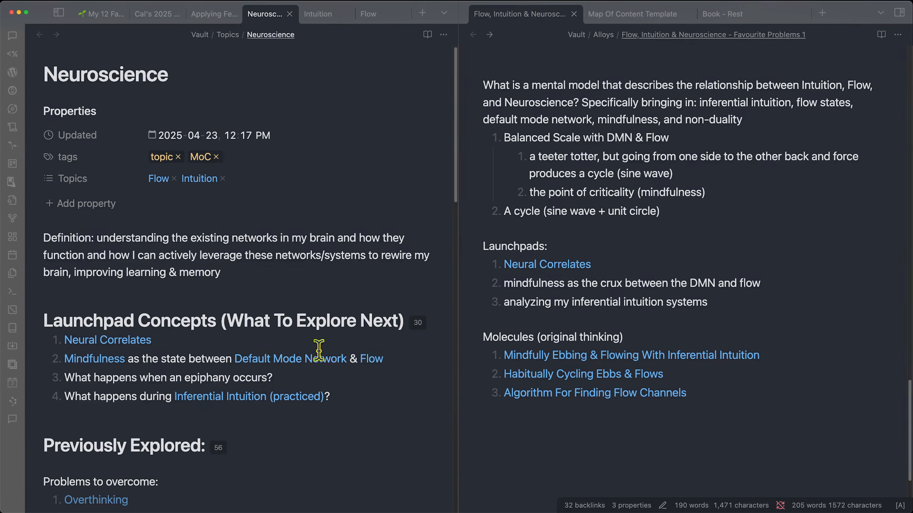
- Place the cursor at the end of the alloy note's Launchpads list
click(262, 428)
click(609, 411)
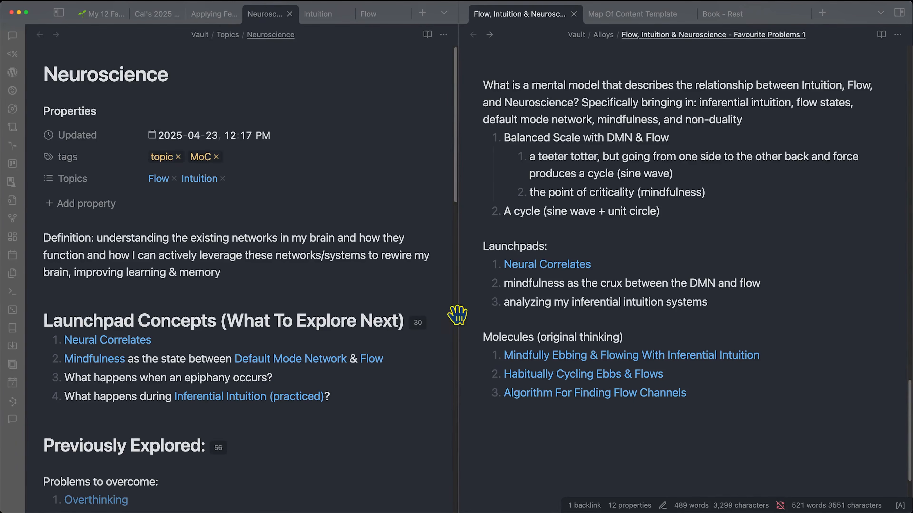
scroll(580, 271, up, 1)
- Append '[[Mindfulness]] research' and '[[Quantum]] principles' launchpads to the alloy note, then reopen the diagram
click(728, 305)
key(Return)
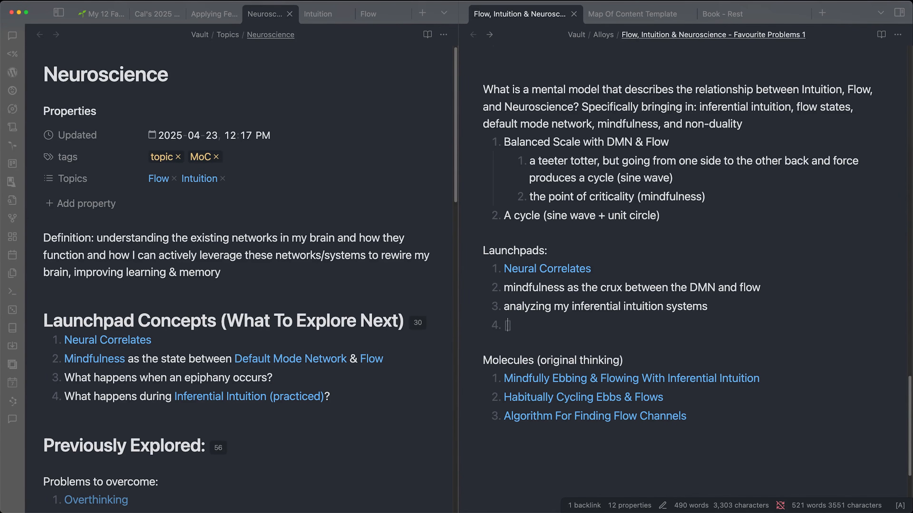
text([[mindf)
key(Return)
text(research)
key(Return)
text([[q)
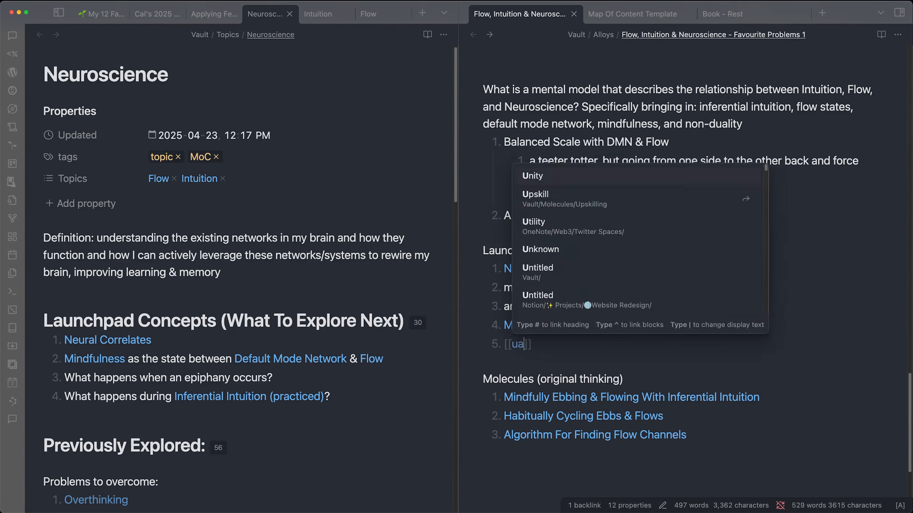
text(uantum)
key(Return)
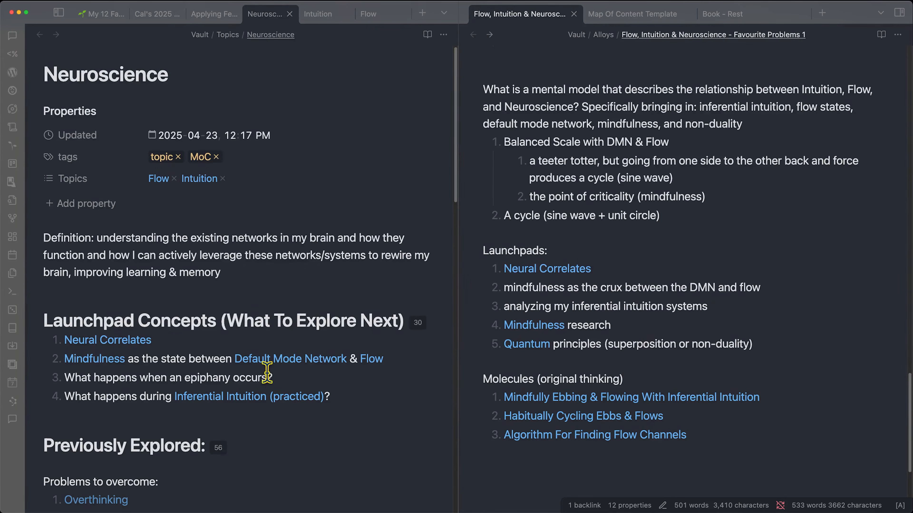
click(733, 498)
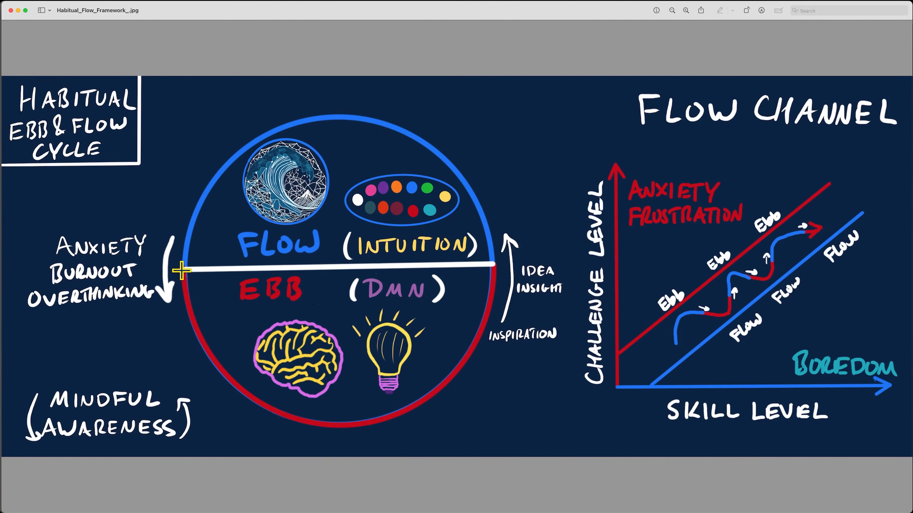
- Select the MINDFUL AWARENESS handwriting in the diagram, then minimize the Preview window
drag(53, 430, 169, 428)
click(184, 366)
click(18, 10)
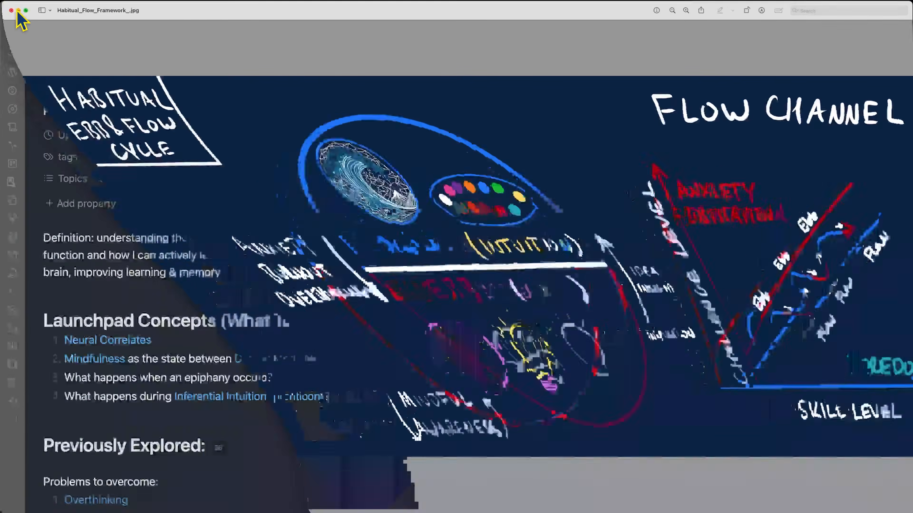